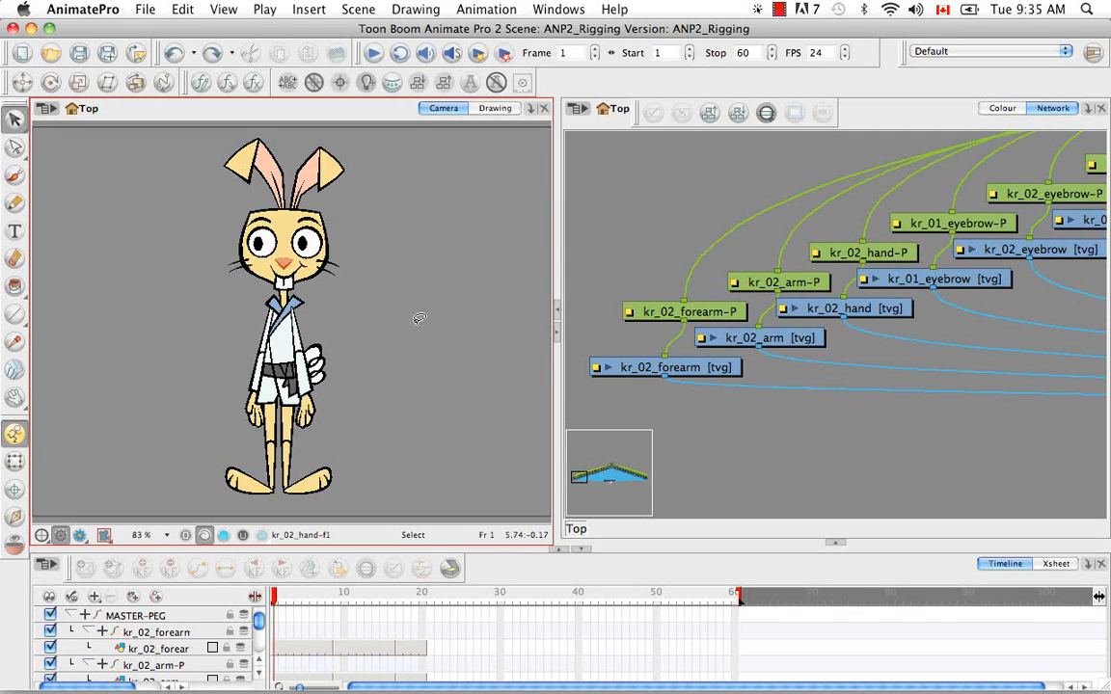
Examine the rabbit rig's node network from the master peg down to the composite and display modules
click(798, 455)
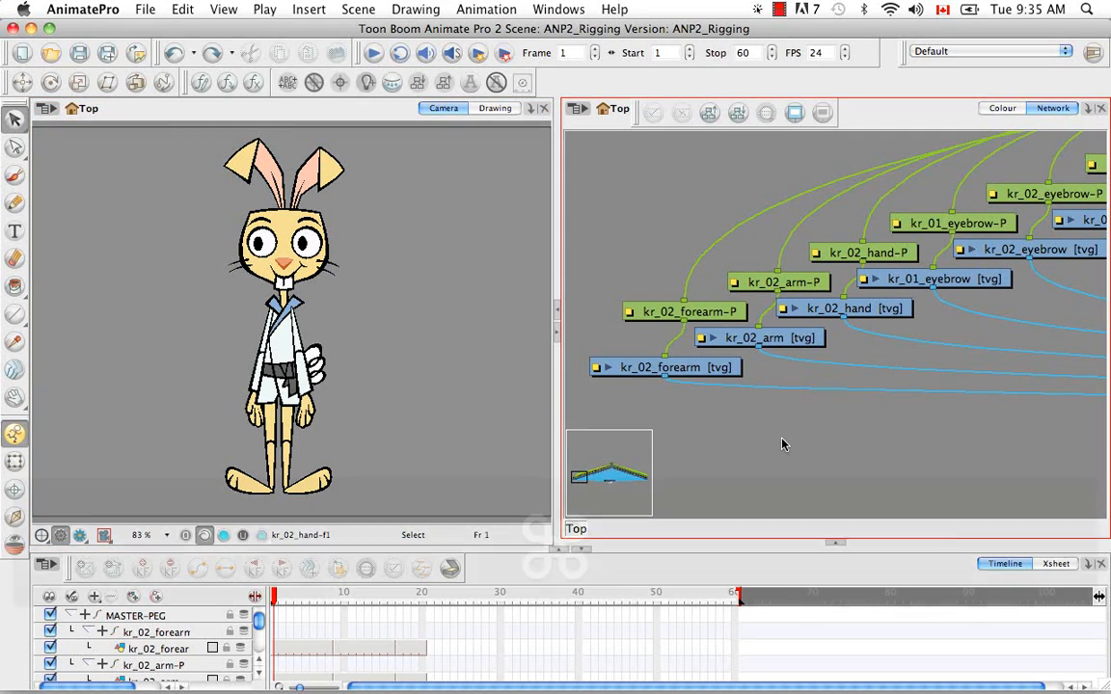
key(super+minus)
key(space)
drag(1065, 327, 812, 335)
drag(894, 332, 916, 319)
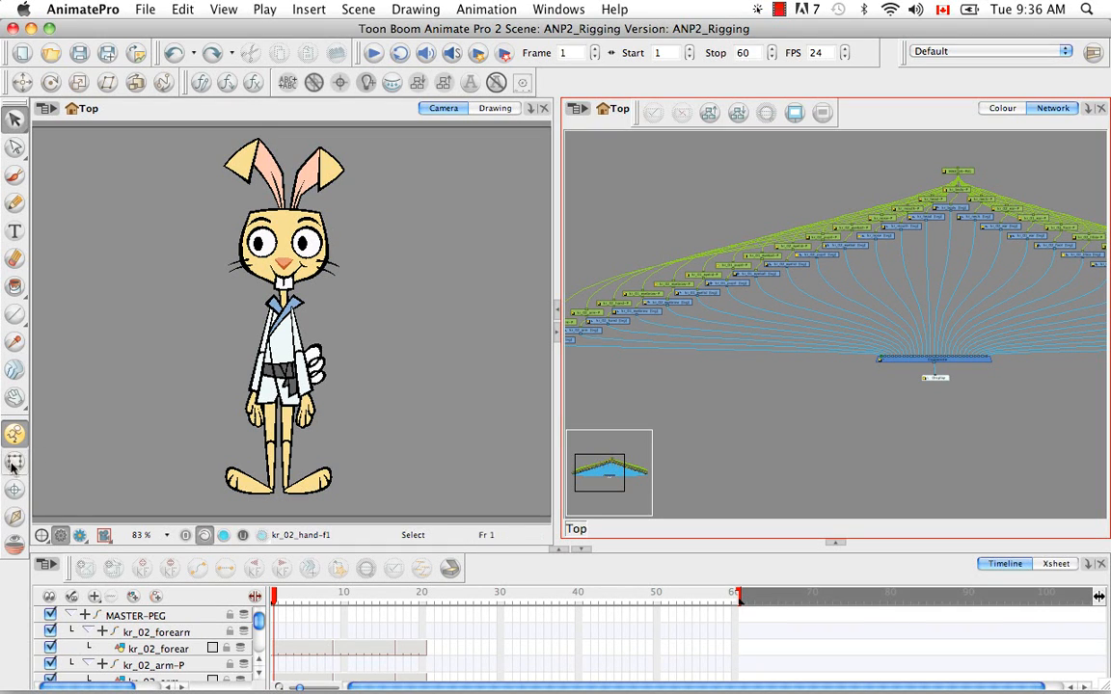
Use the Transform tool at frame 1 to raise kr_02_arm and reposition kr_02_forearm and kr_02_hand into a lifted arm pose
key(shift+t)
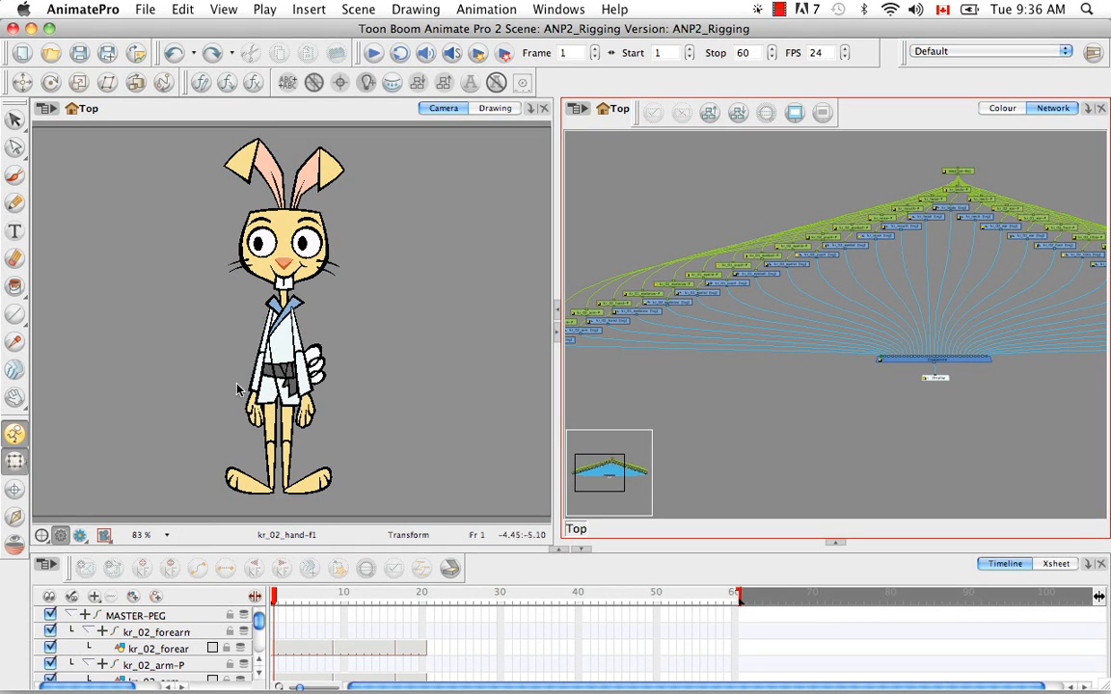
click(297, 335)
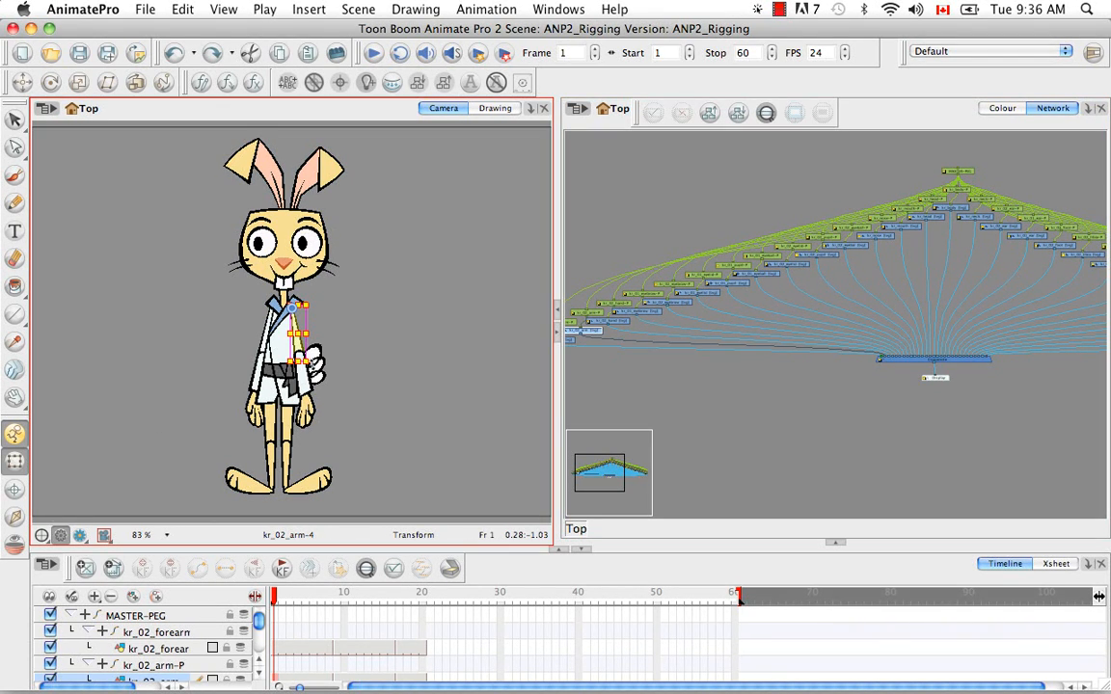
drag(318, 362, 355, 317)
click(315, 377)
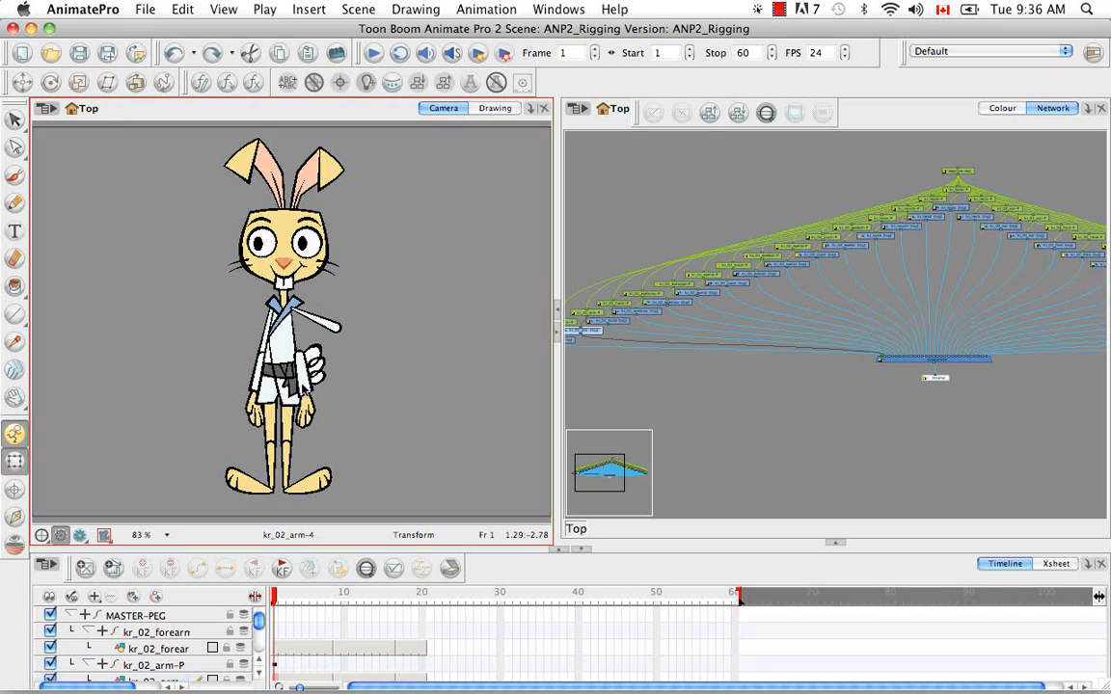
mouse_move(315, 378)
mouse_down()
mouse_move(397, 319)
mouse_move(381, 283)
mouse_up()
click(379, 358)
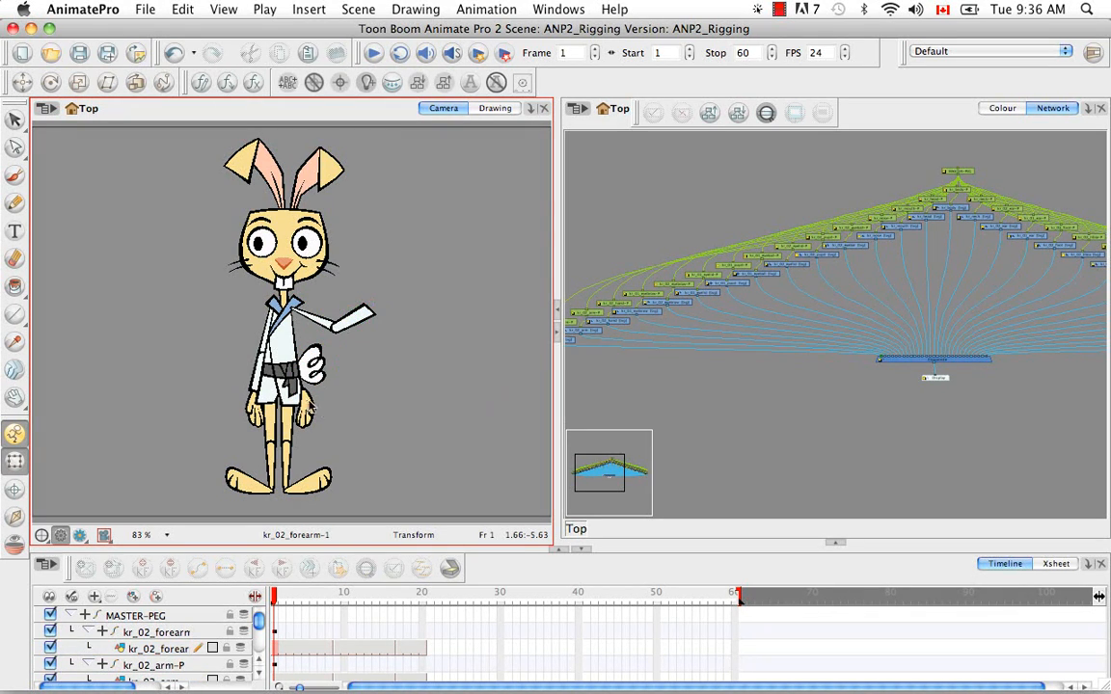
click(310, 413)
drag(309, 409, 394, 254)
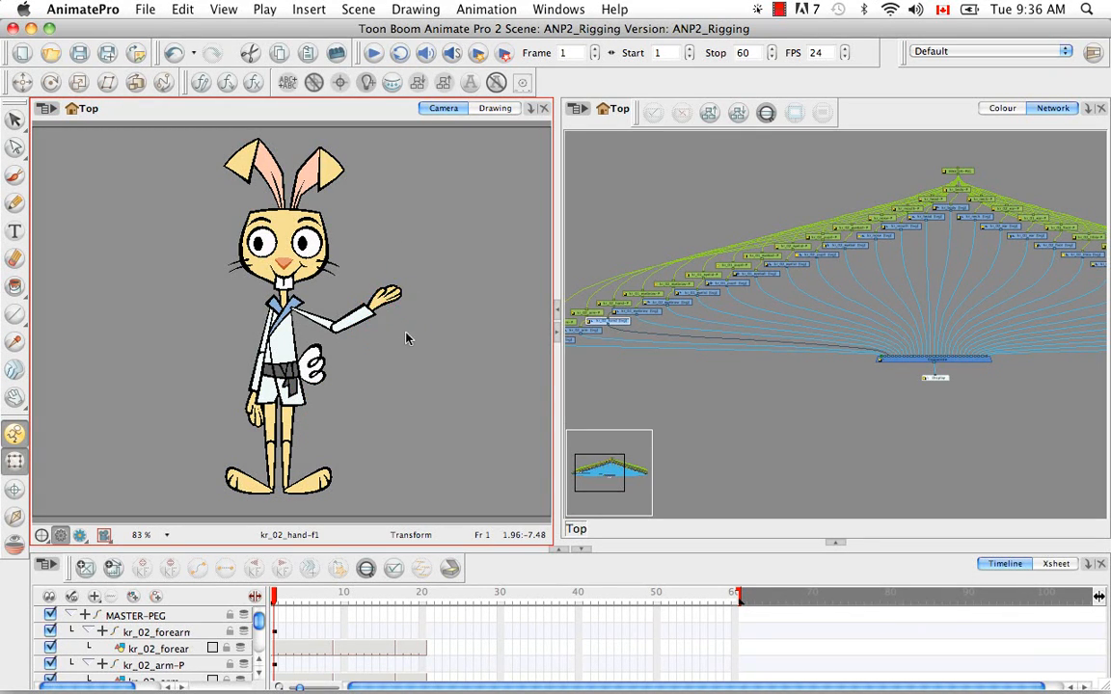
click(394, 384)
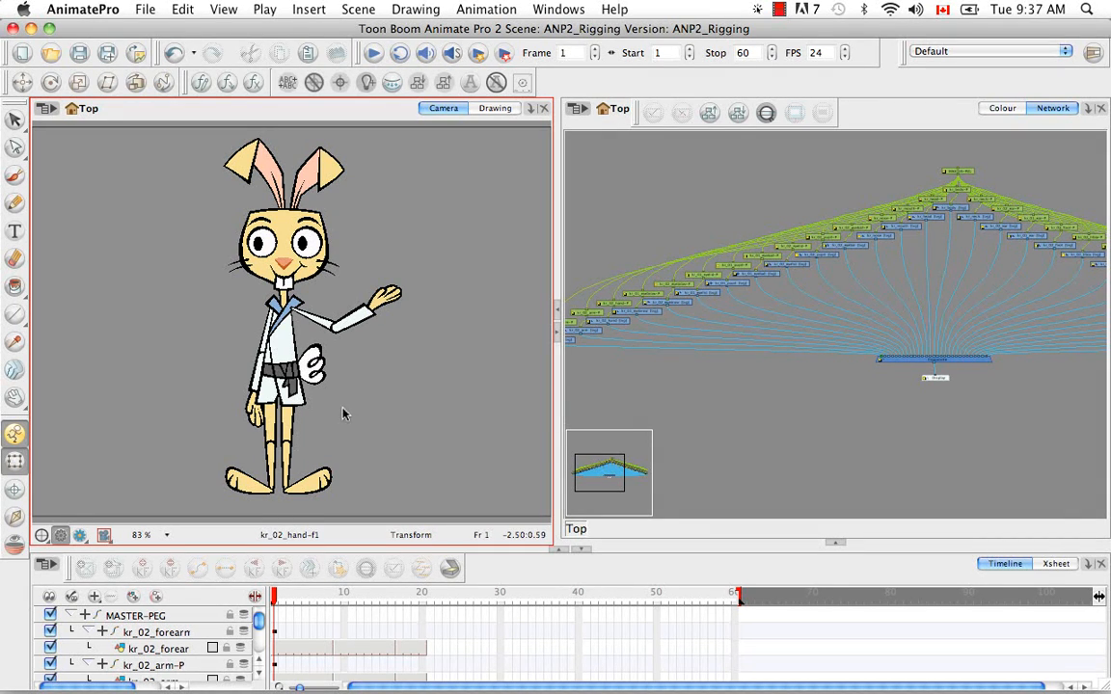
At frame 8, pose the raised arm downward by rotating and repositioning its upper arm, forearm and hand
click(287, 599)
drag(290, 600, 324, 687)
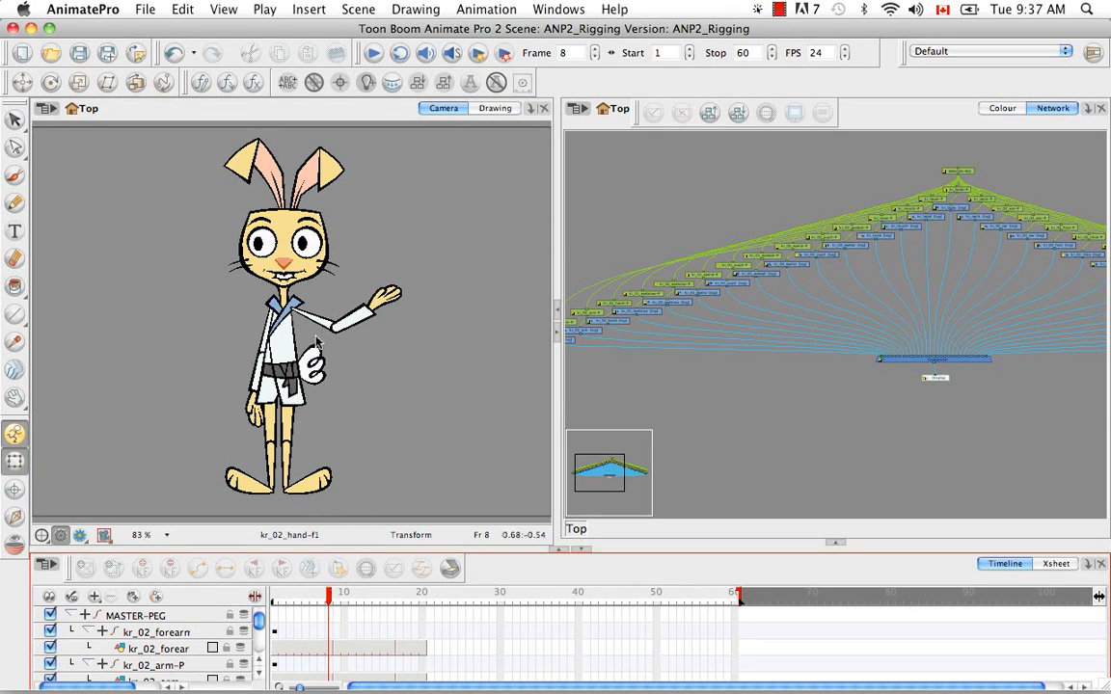
click(301, 311)
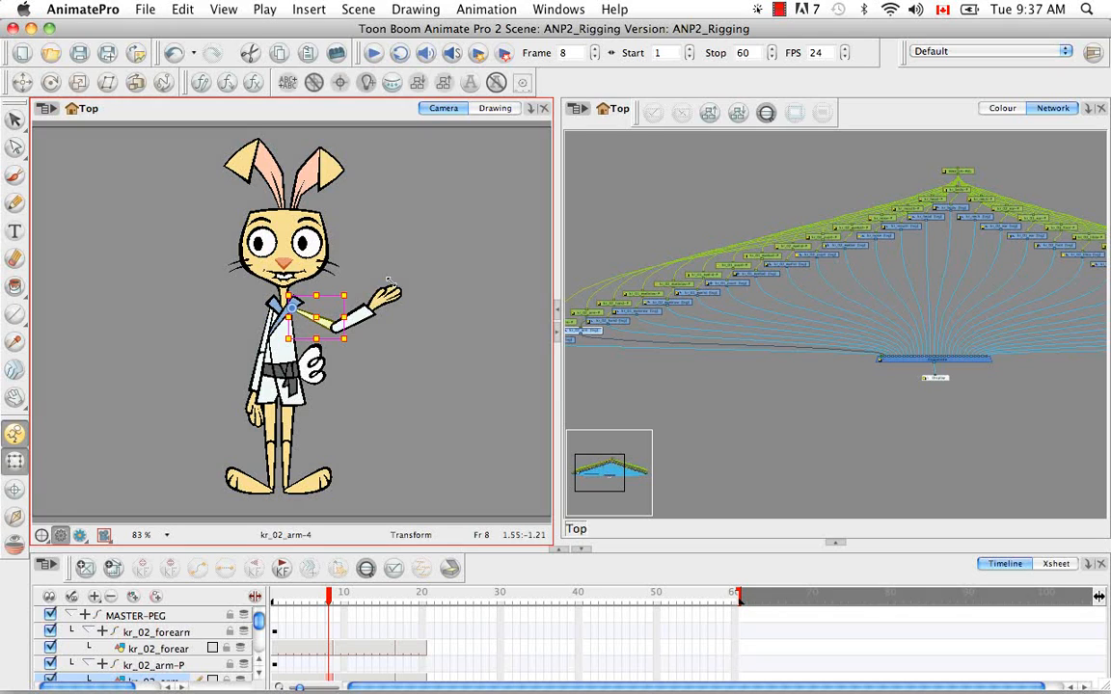
drag(355, 346, 333, 383)
click(366, 360)
drag(362, 320, 359, 408)
click(363, 422)
click(335, 363)
click(384, 380)
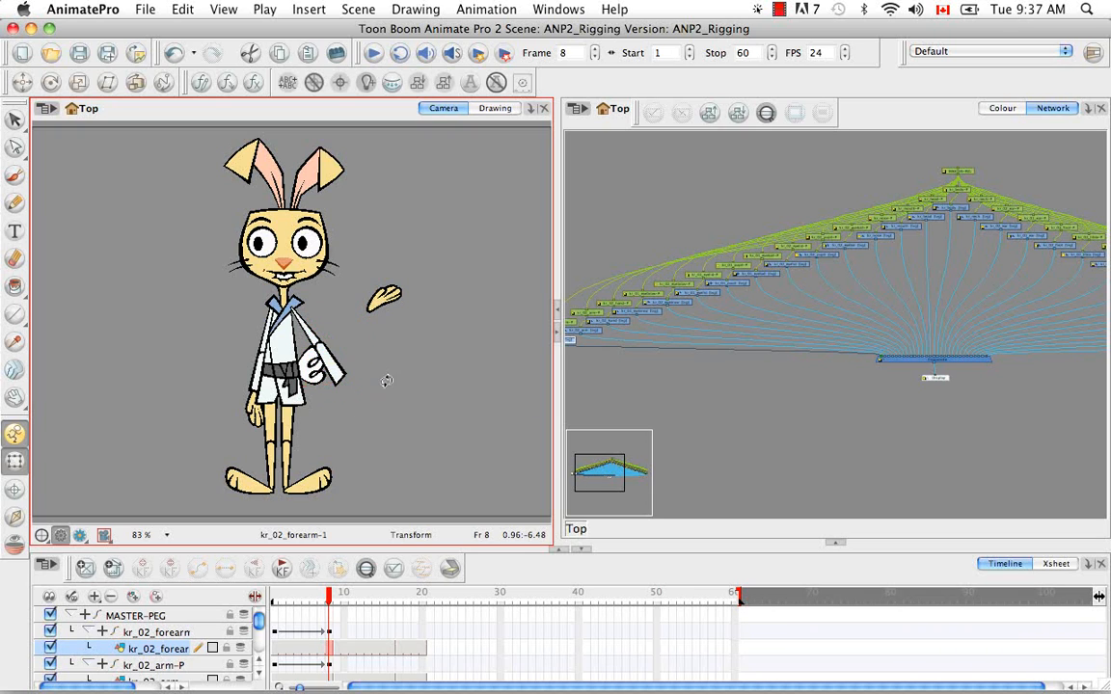
click(386, 301)
drag(384, 305, 379, 412)
click(372, 421)
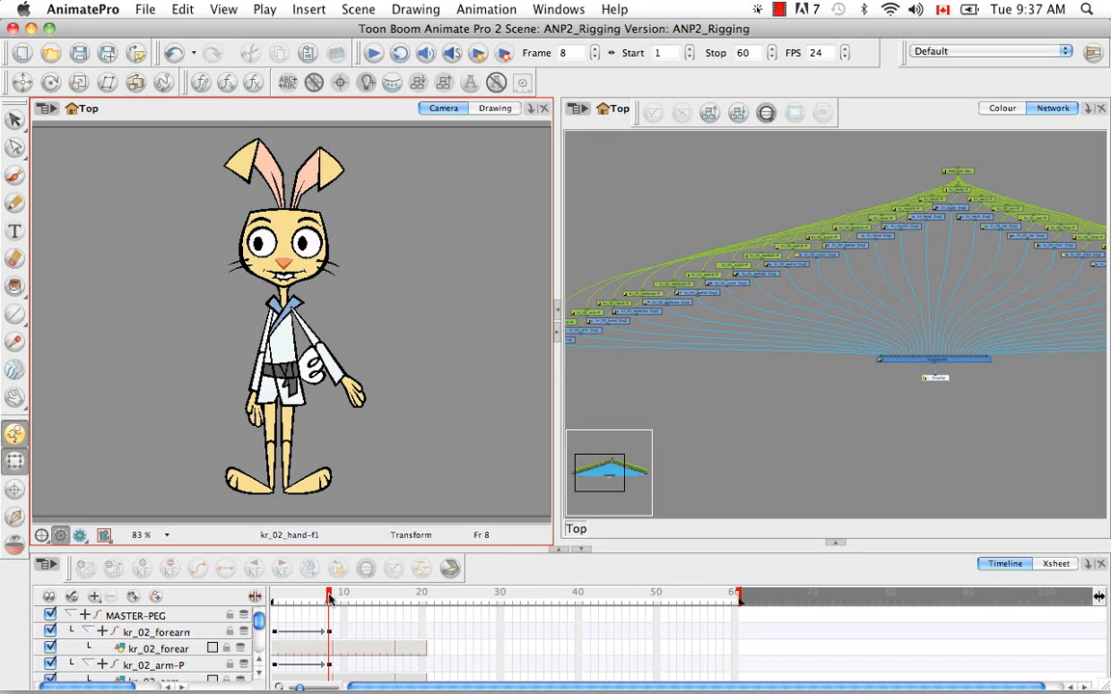
mouse_move(329, 598)
mouse_down()
mouse_move(274, 595)
mouse_move(329, 593)
mouse_up()
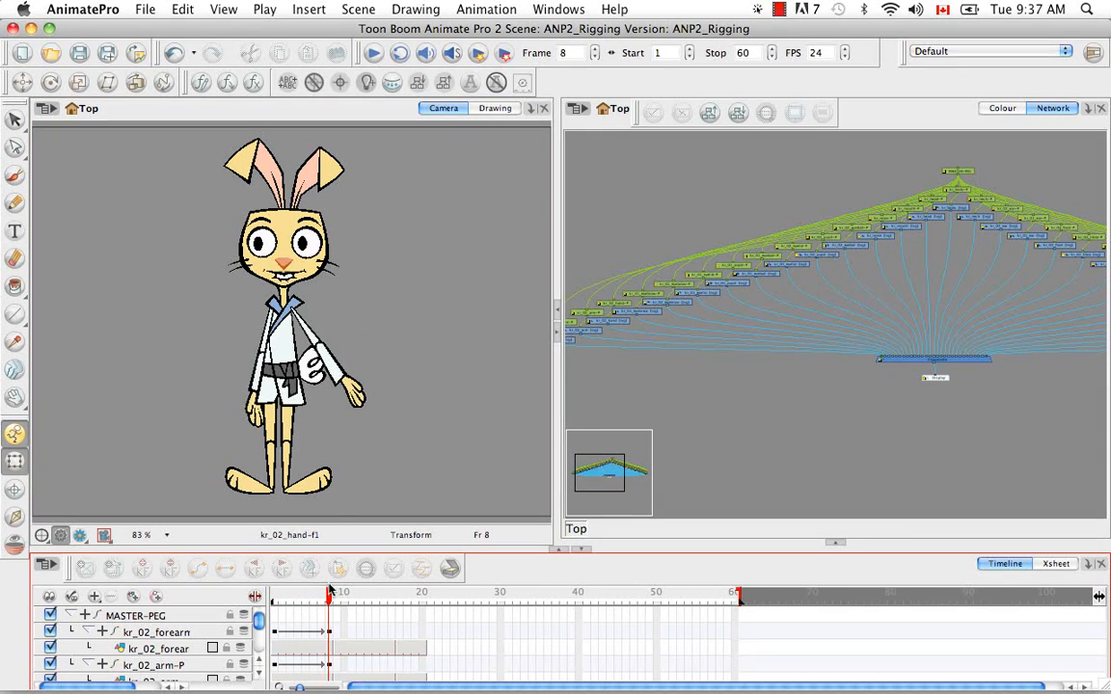
click(310, 332)
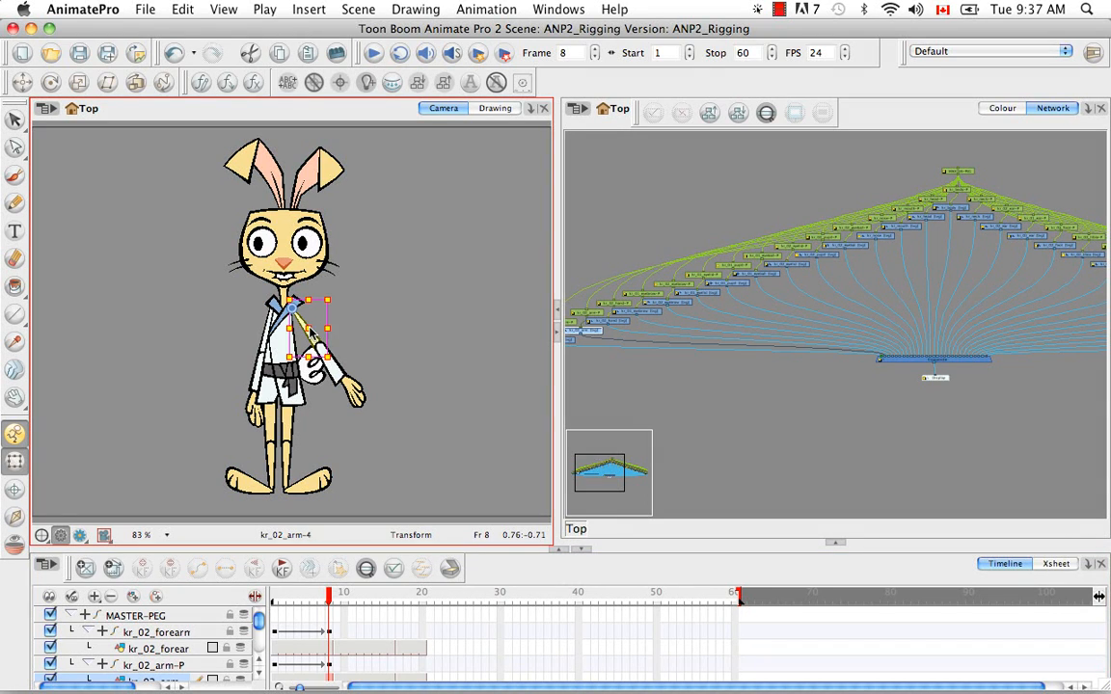
mouse_move(329, 595)
mouse_down()
mouse_move(273, 598)
mouse_move(328, 598)
mouse_up()
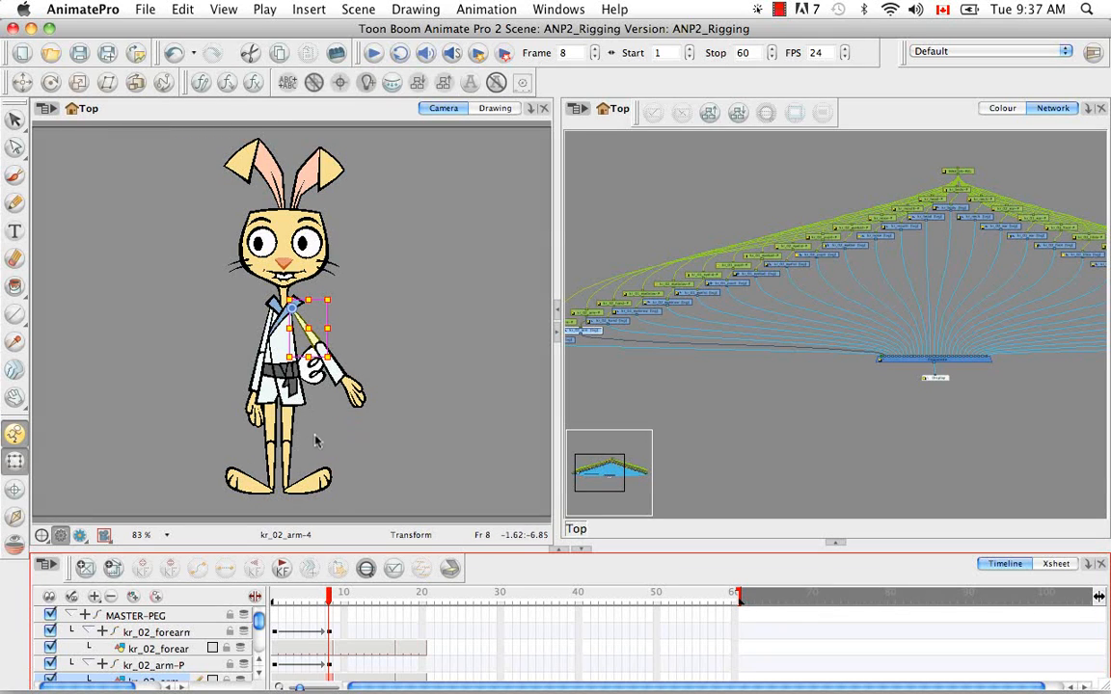
click(410, 322)
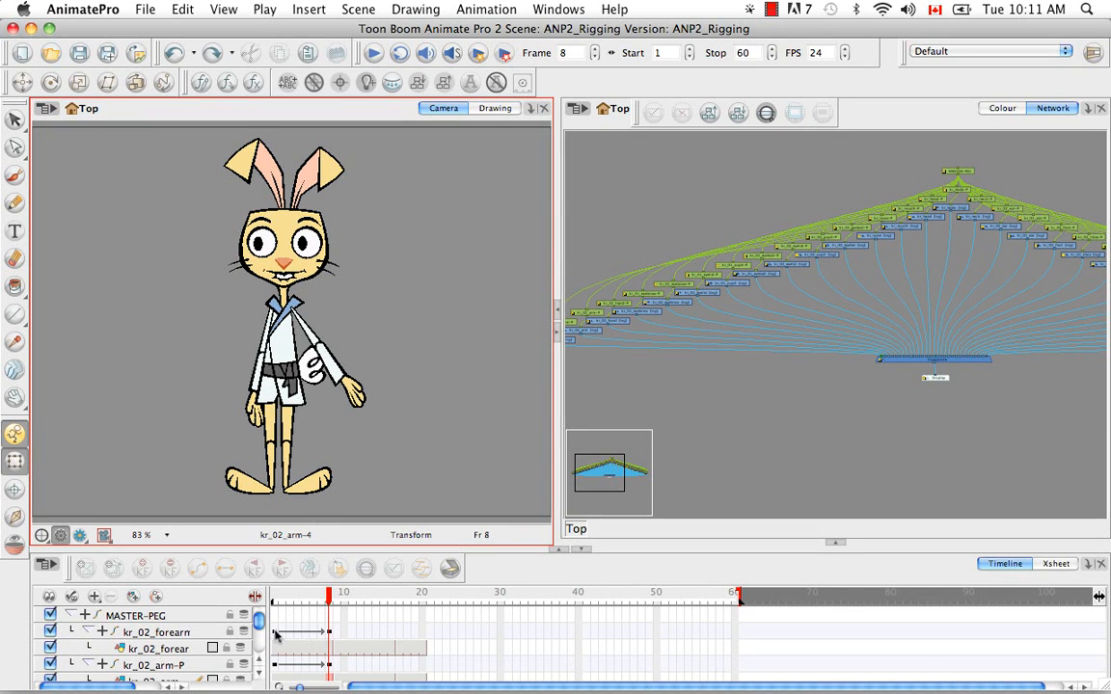
Set the forearm peg's frame 1 keyframe to stop-motion and check the arm pose at frame 8
click(274, 632)
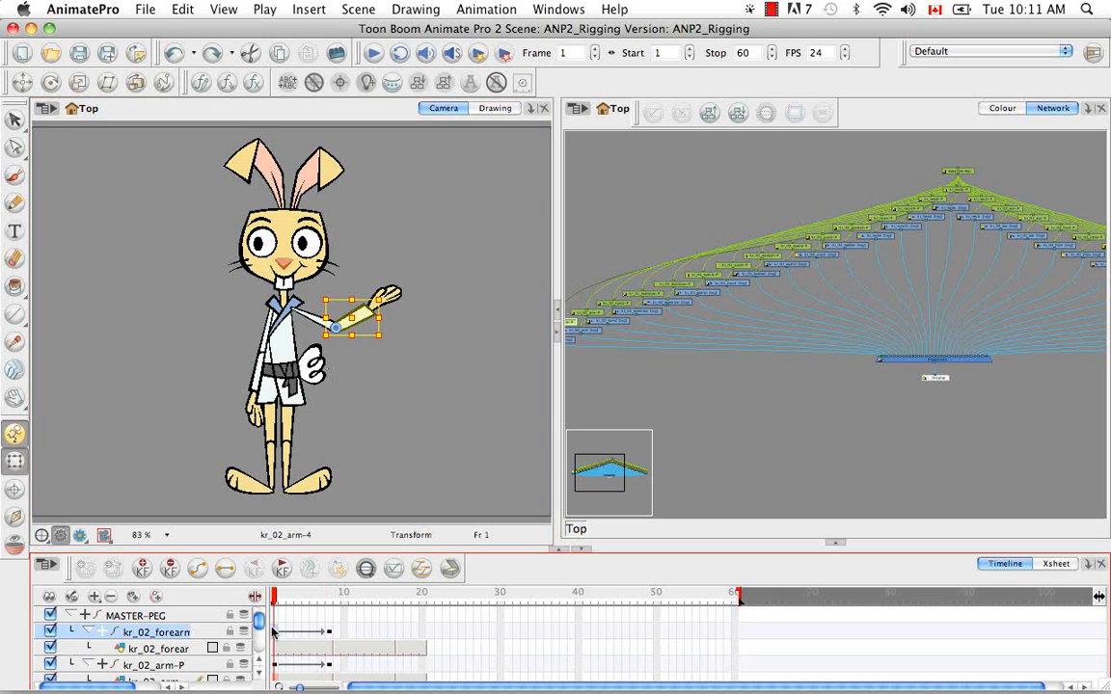
right_click(277, 634)
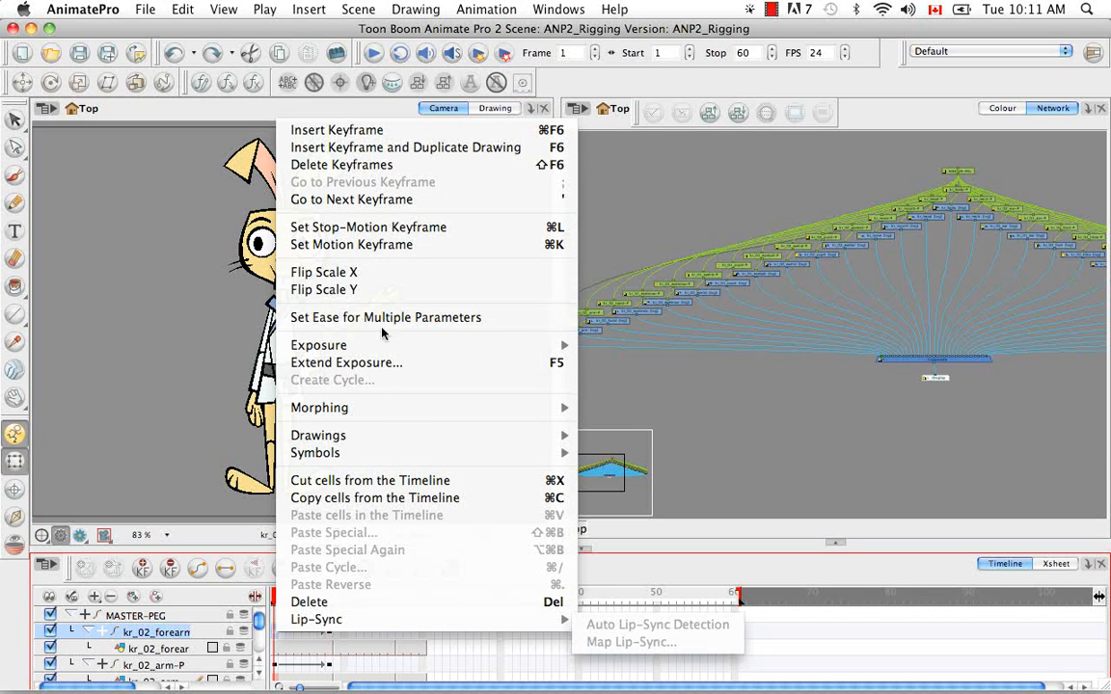
click(366, 227)
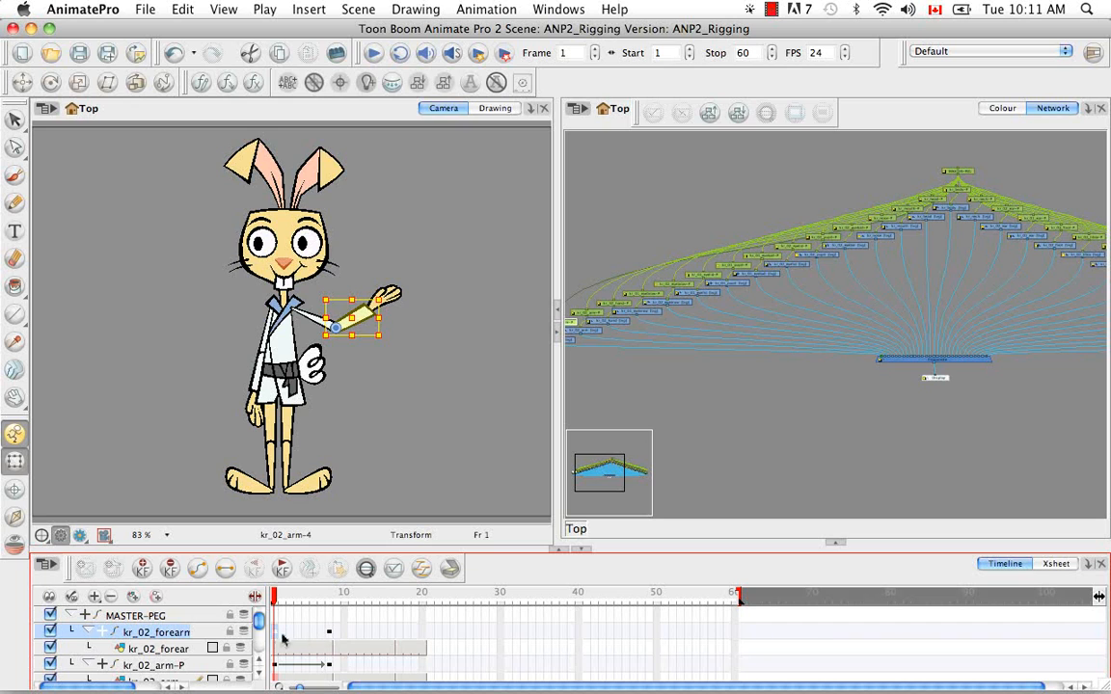
drag(273, 598, 331, 607)
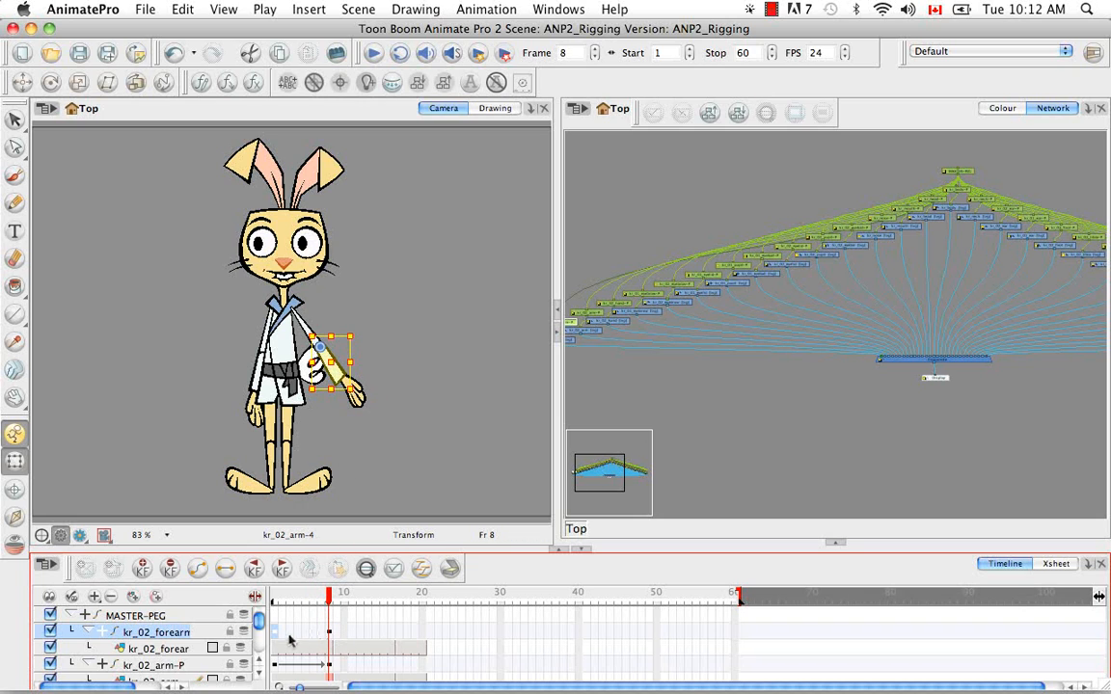
click(403, 488)
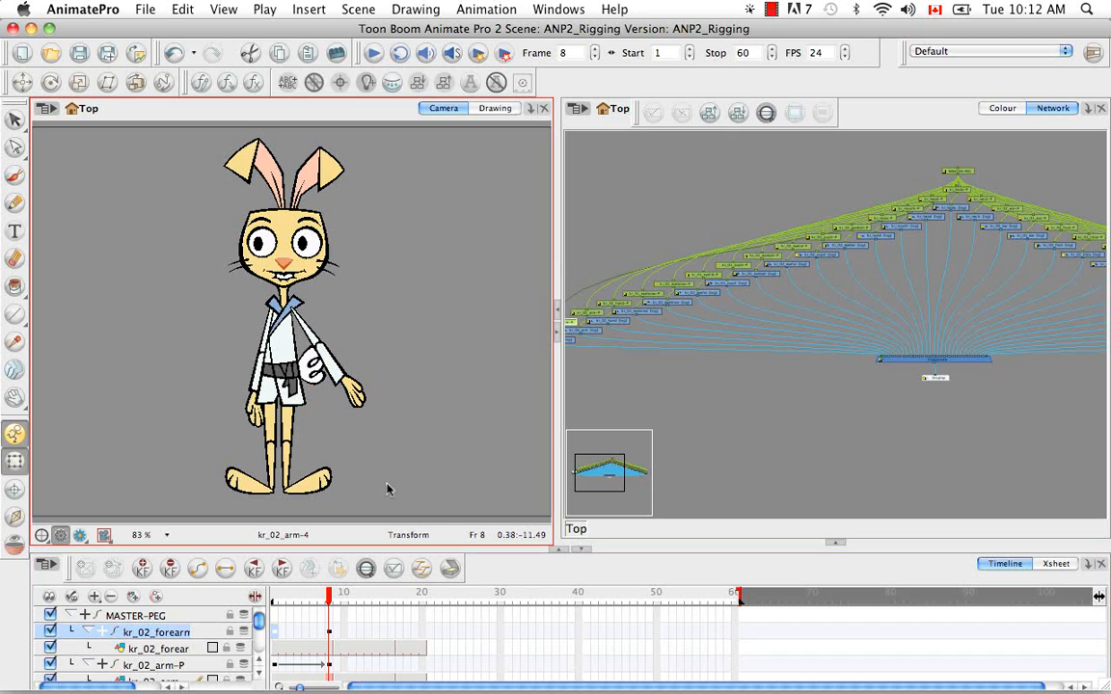
Undo the stop-motion keyframe and all the arm posing to restore the rabbit's original pose
key(super)
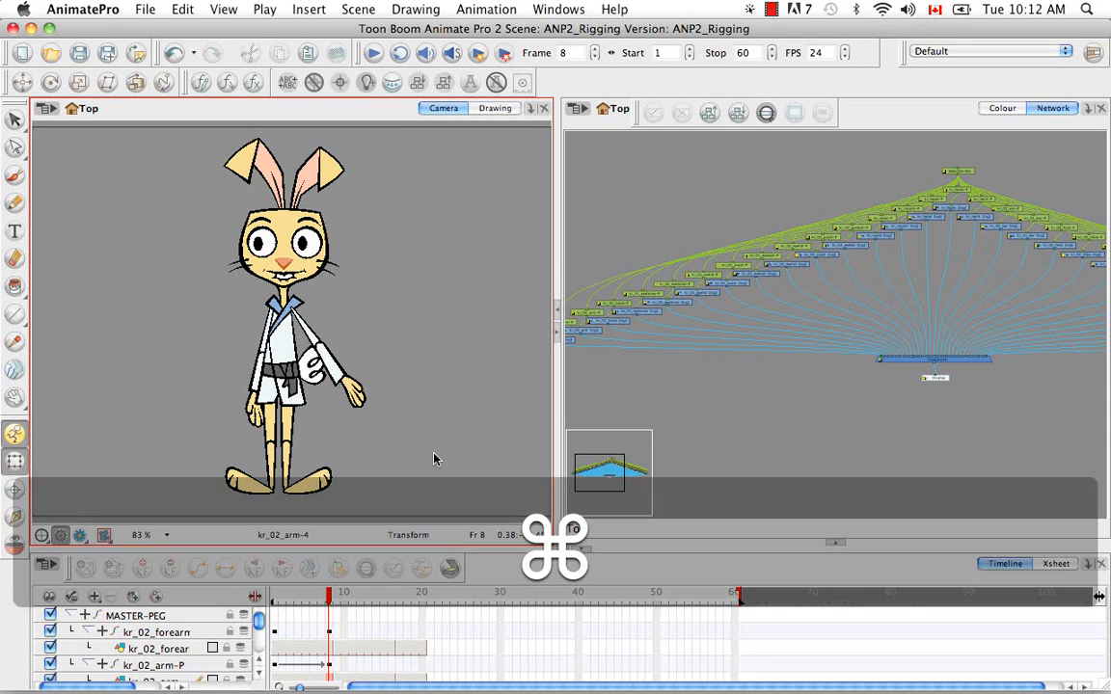
key(super+z)
key(super+z)
key(super+z)
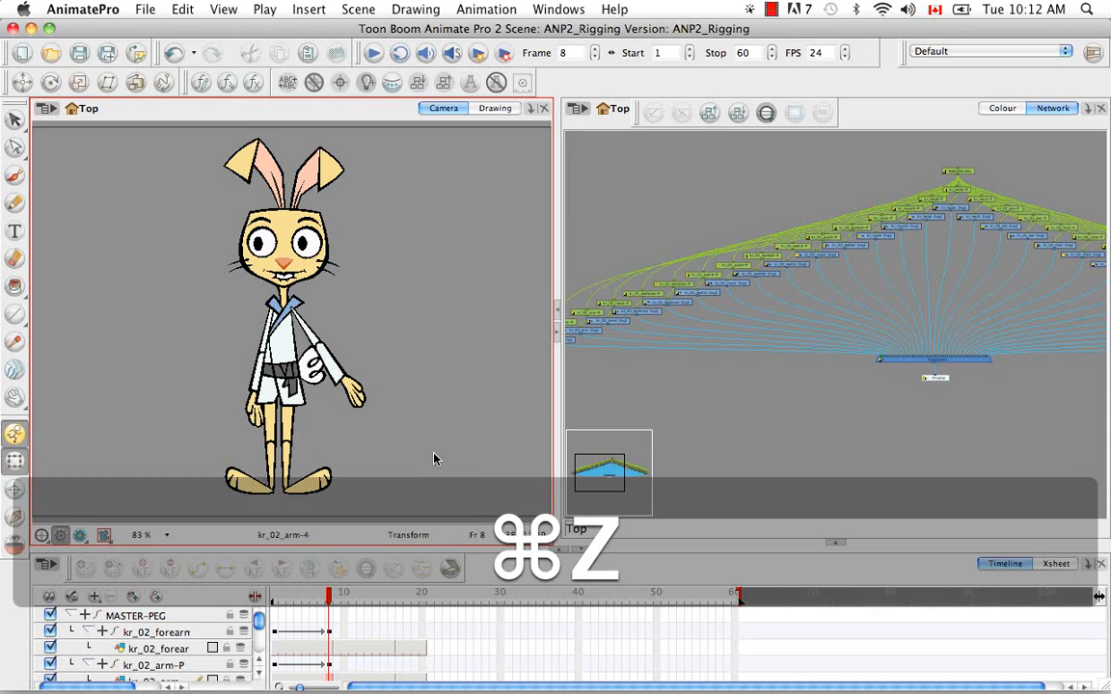
key(super+z)
key(super+z)
key(super+z)
key(super+z)
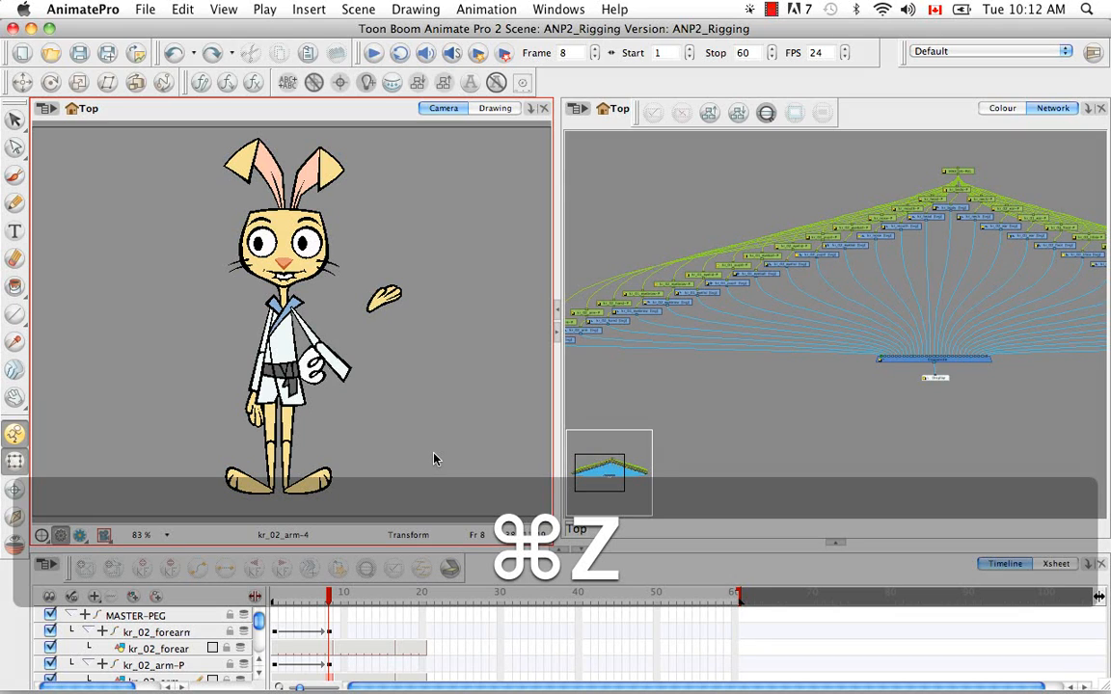
key(super+z)
key(super+z)
key(super+z)
key(super+z)
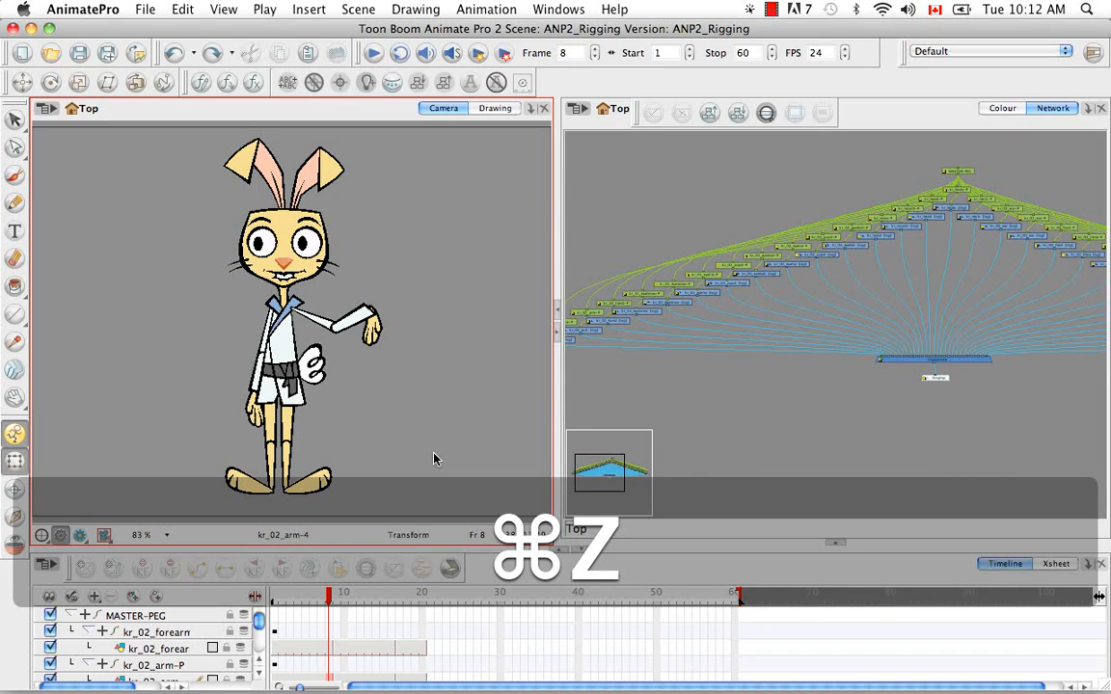
key(super+z)
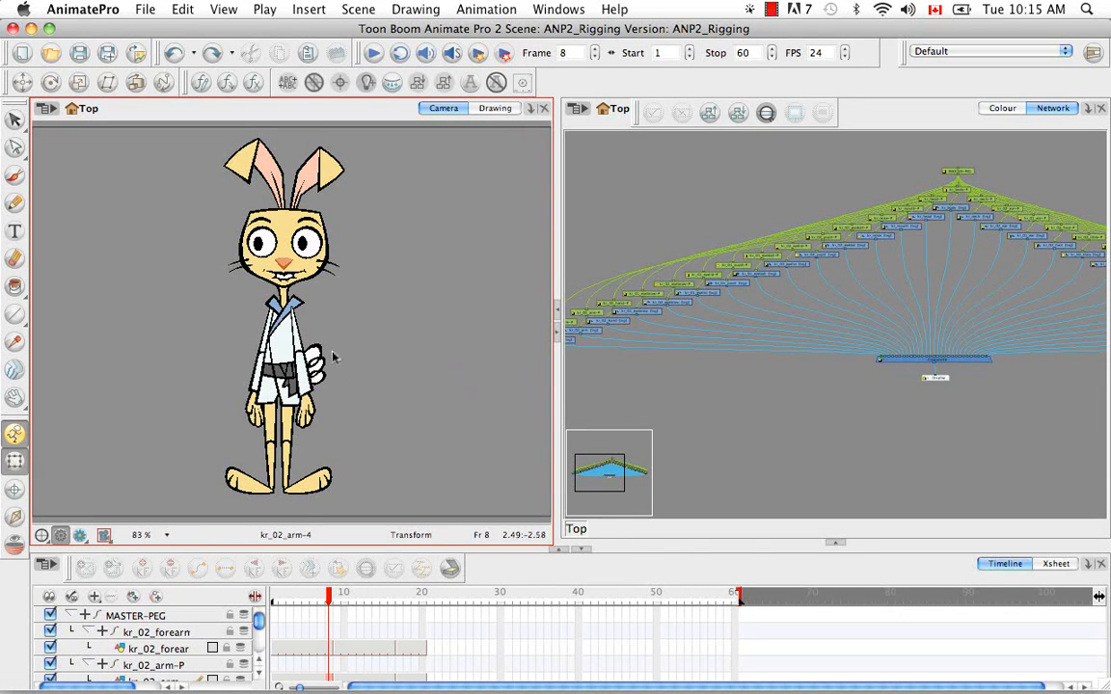
Select the rabbit's kr_02_arm drawing and locate its module beside the forearm and hand modules in the network
click(297, 339)
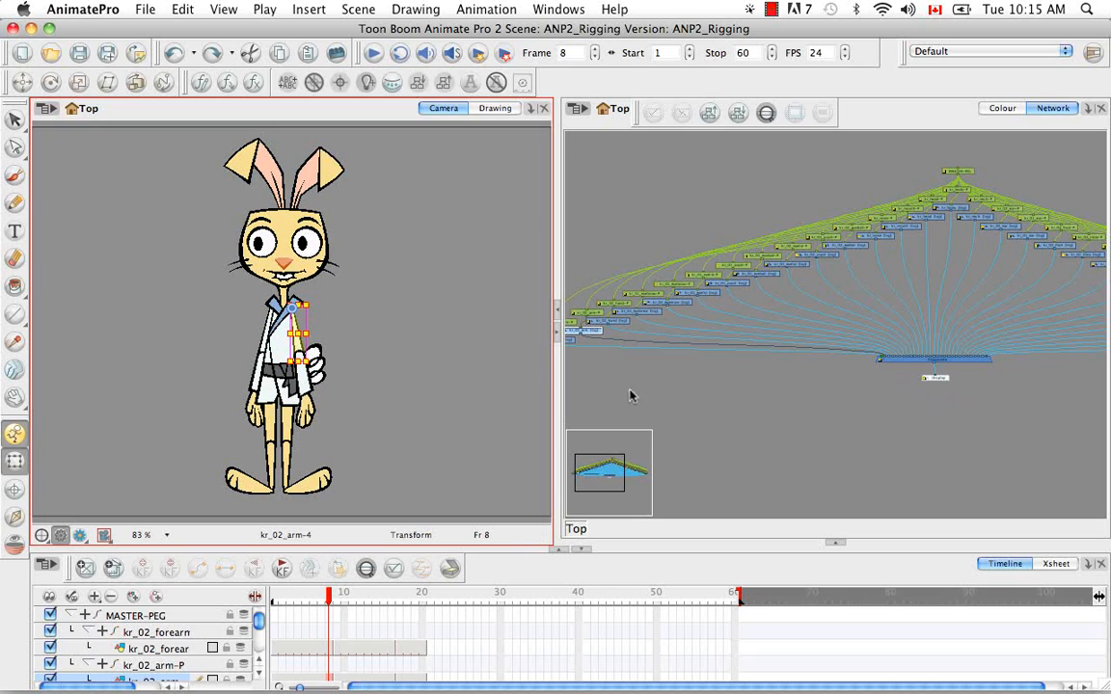
key(space)
drag(640, 397, 789, 409)
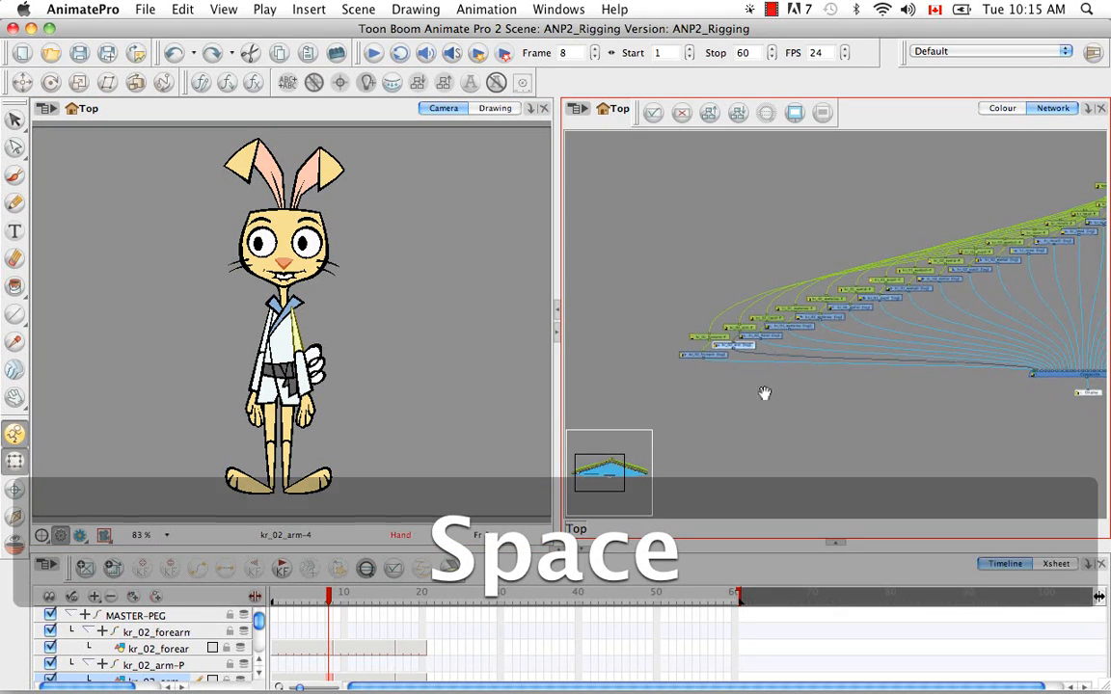
key(super+equal)
key(super+equal)
key(super+equal)
key(super+equal)
key(super+equal)
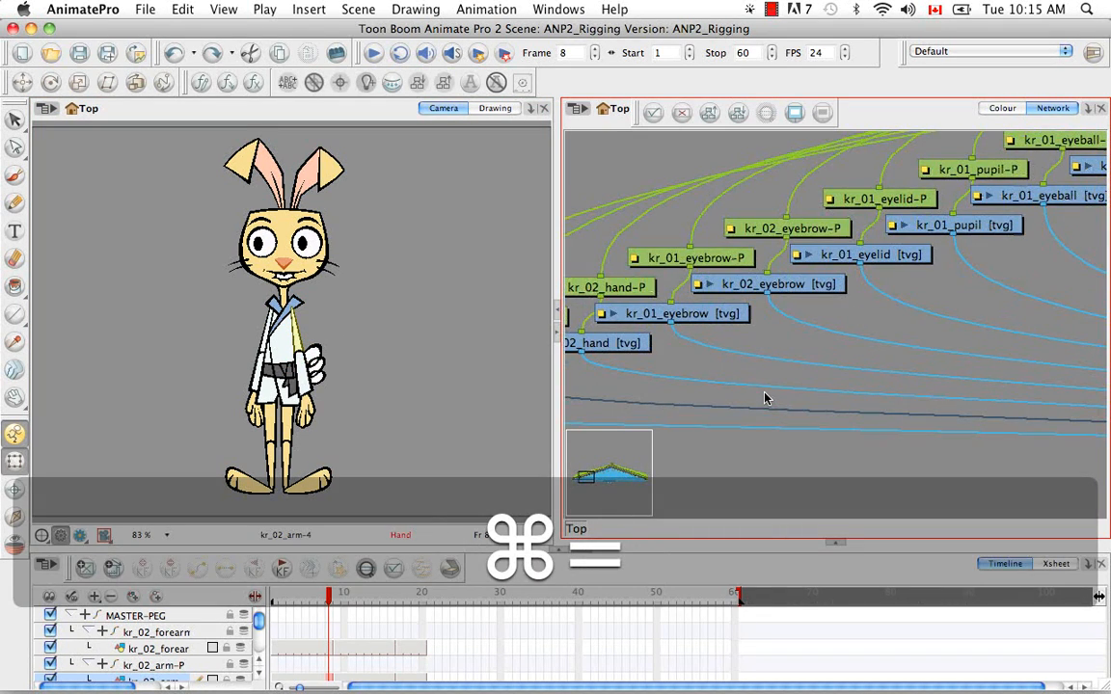
key(space)
drag(681, 316, 937, 311)
drag(772, 358, 822, 362)
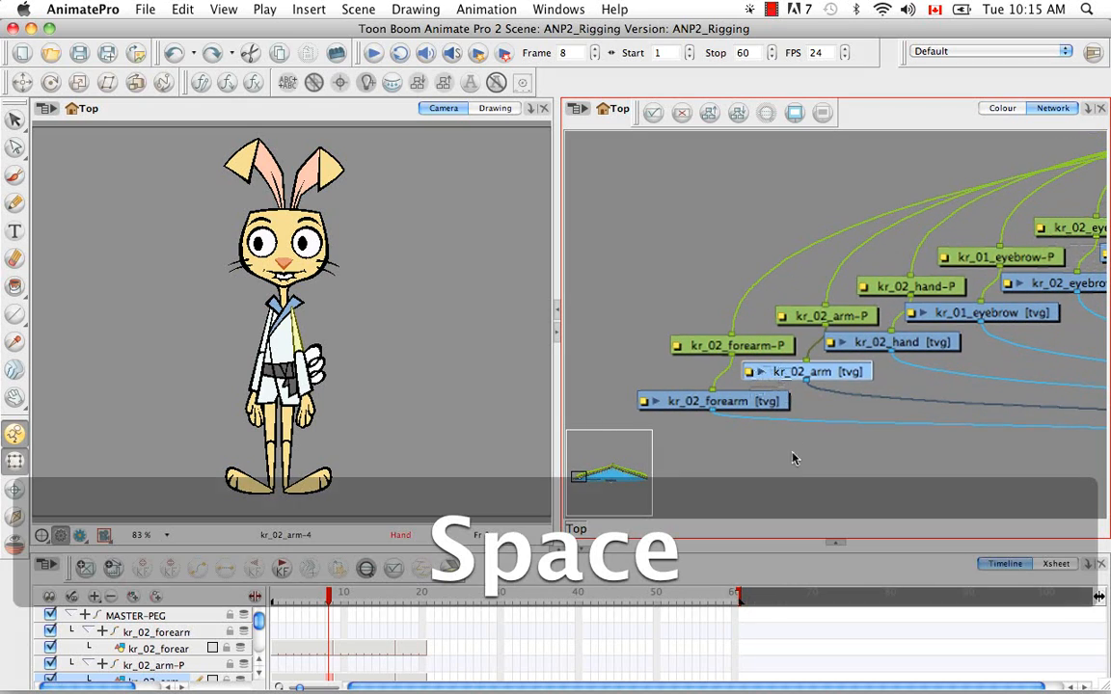
Add an unconnected peg to the network and place it above the kr_02_forearm-P module
click(794, 453)
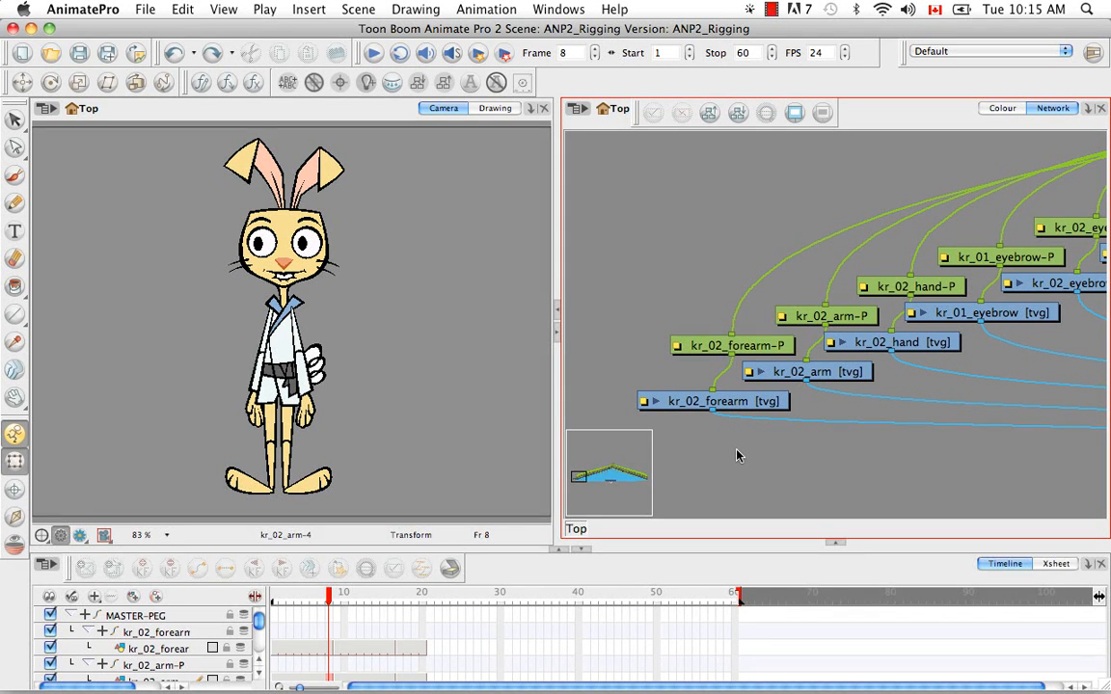
key(super+p)
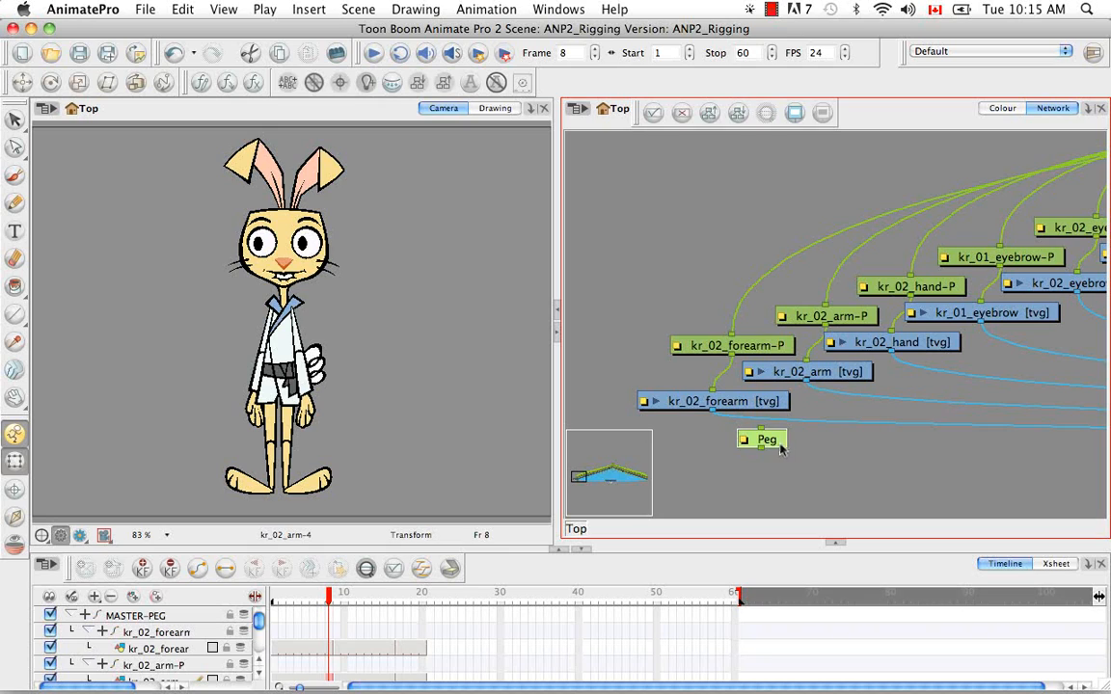
drag(779, 443, 692, 254)
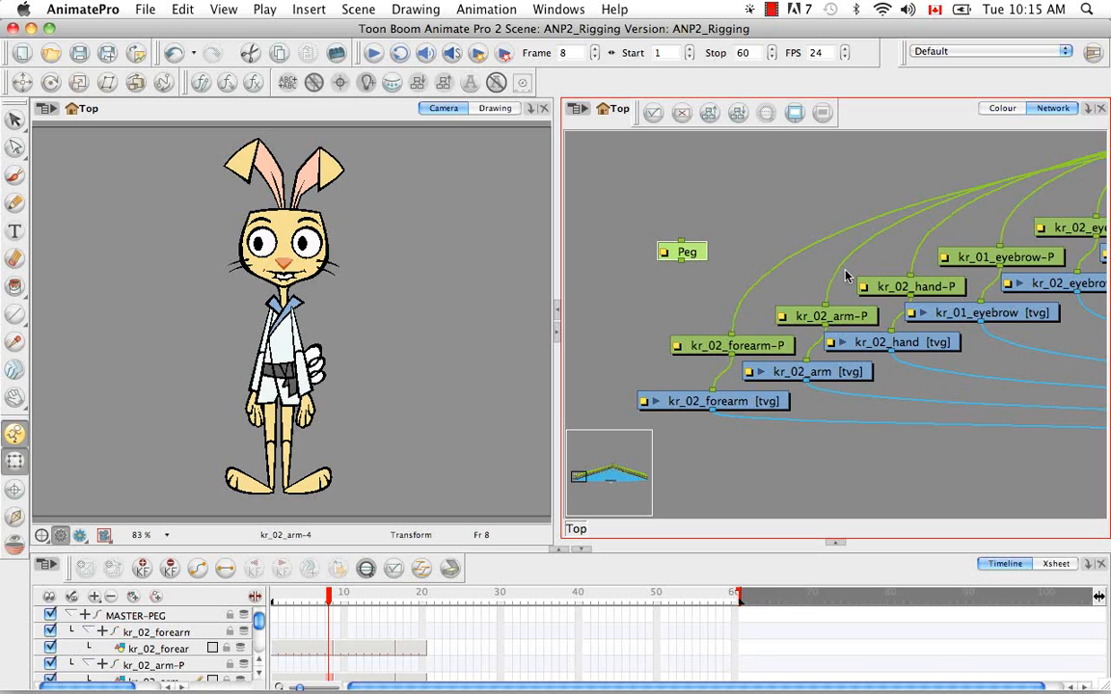
Insert the new peg into the connection between the master peg and kr_02_forearm-P
key(space)
mouse_move(950, 249)
mouse_down()
mouse_move(873, 347)
mouse_move(767, 254)
mouse_up()
mouse_move(1070, 256)
mouse_down()
mouse_move(957, 291)
mouse_move(888, 292)
mouse_move(743, 351)
mouse_move(756, 333)
mouse_move(1059, 198)
mouse_up()
key(space)
drag(800, 335, 1023, 249)
drag(820, 334, 1081, 266)
drag(752, 322, 937, 291)
drag(588, 279, 789, 259)
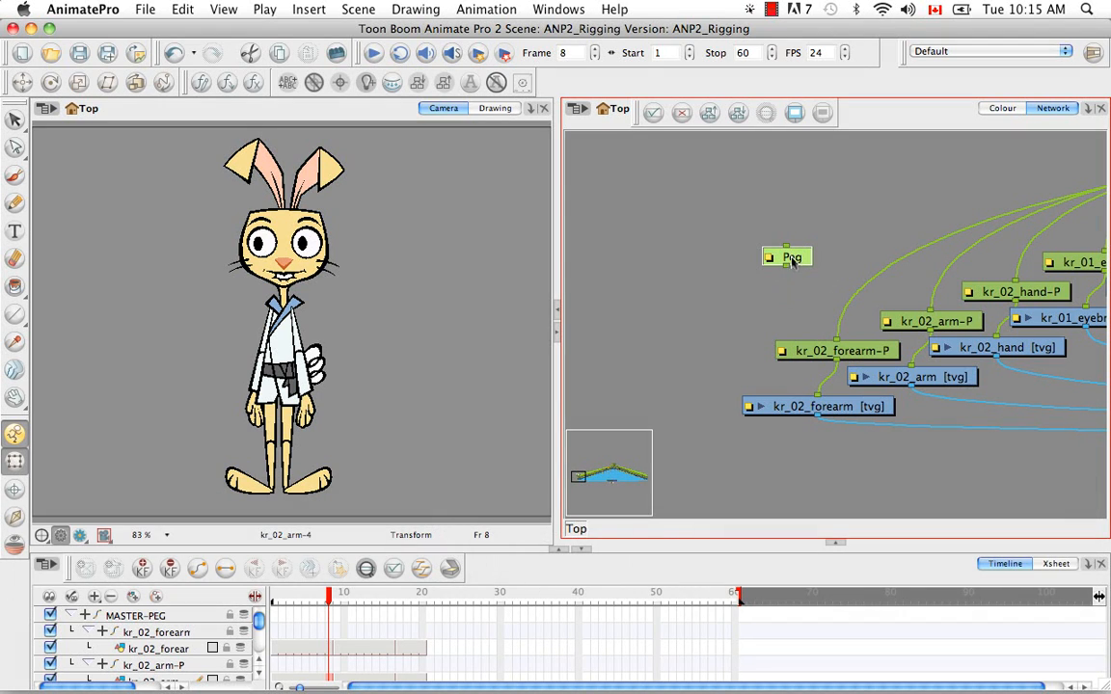
key(alt)
drag(797, 257, 870, 286)
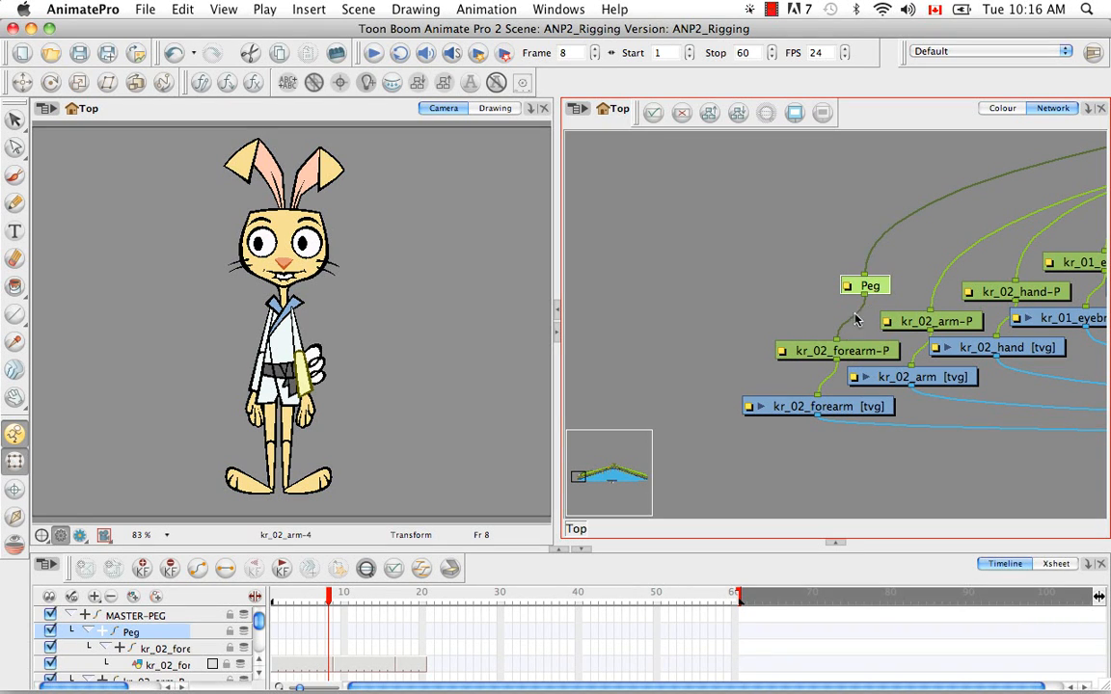
Connect the kr_02_arm-P, kr_02_forearm-P and kr_02_hand-P modules to the new Peg instead of directly to the master peg
drag(885, 281, 985, 253)
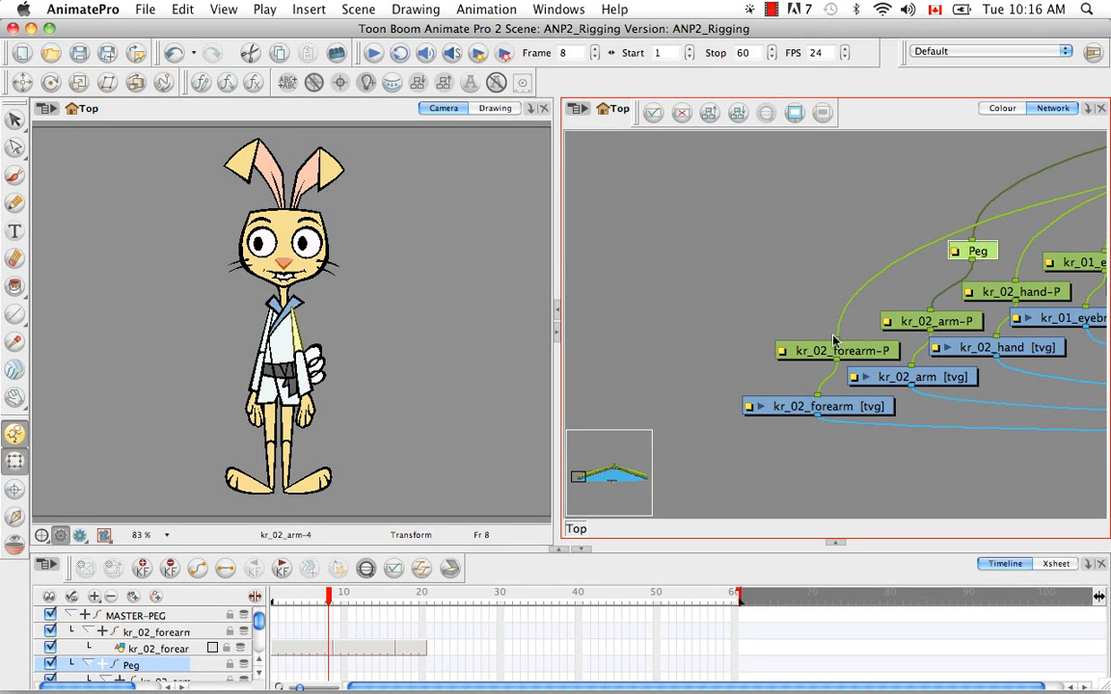
drag(838, 345, 860, 303)
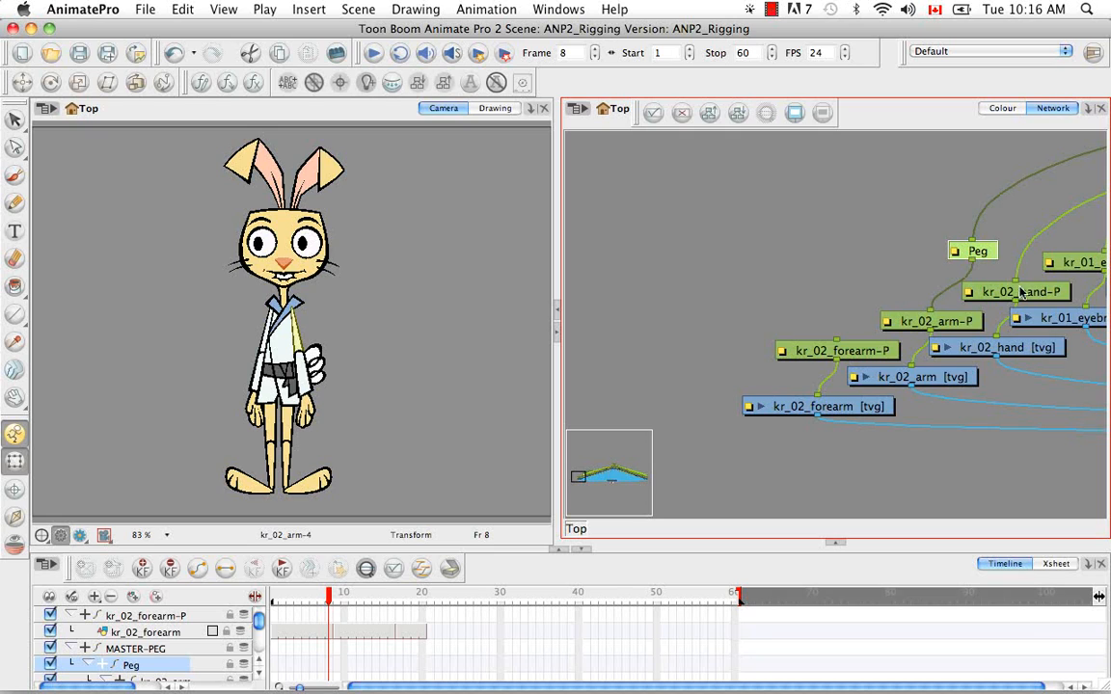
drag(1016, 280, 833, 342)
drag(756, 468, 1003, 229)
drag(963, 348, 1046, 372)
key(space)
drag(867, 382, 717, 380)
key(space)
drag(839, 434, 942, 430)
click(937, 433)
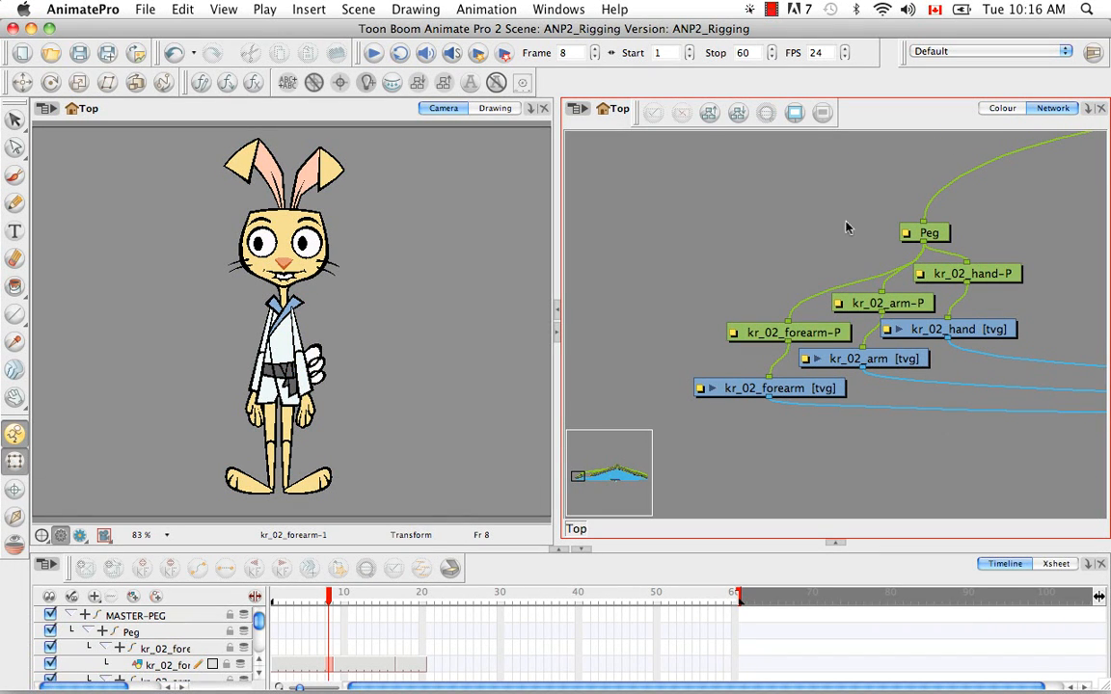
Spread the arm, forearm and hand peg and drawing modules apart beneath the Peg, with the arm pair on the outer side
drag(909, 309, 725, 295)
drag(891, 363, 710, 440)
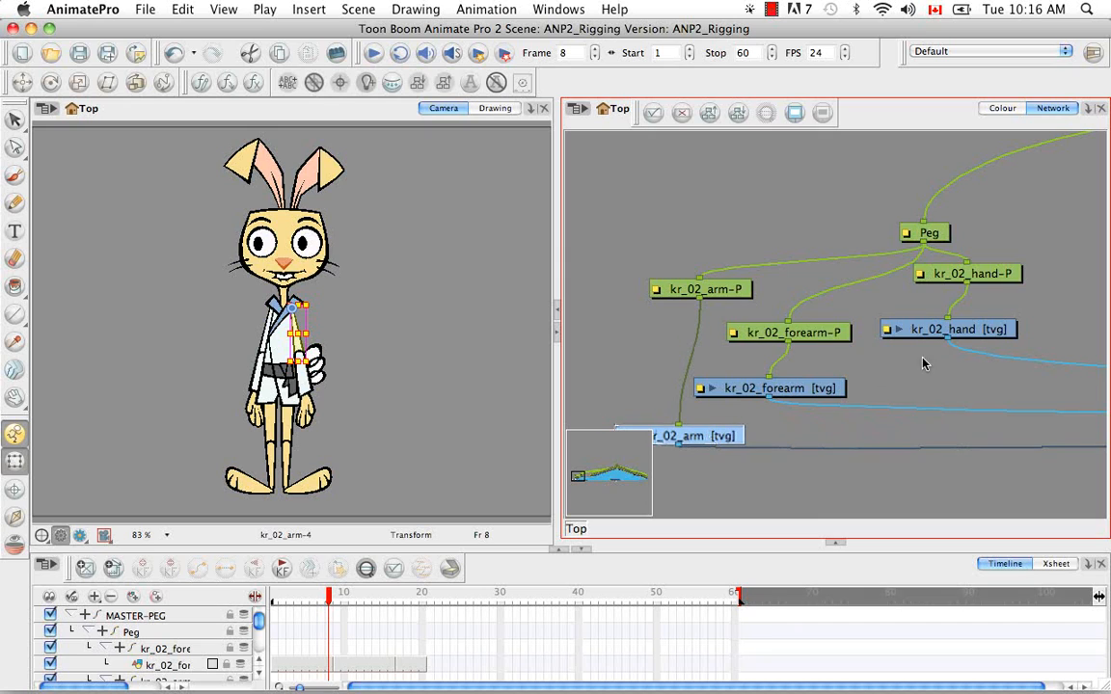
drag(995, 334, 992, 396)
drag(984, 274, 988, 343)
drag(815, 395, 828, 417)
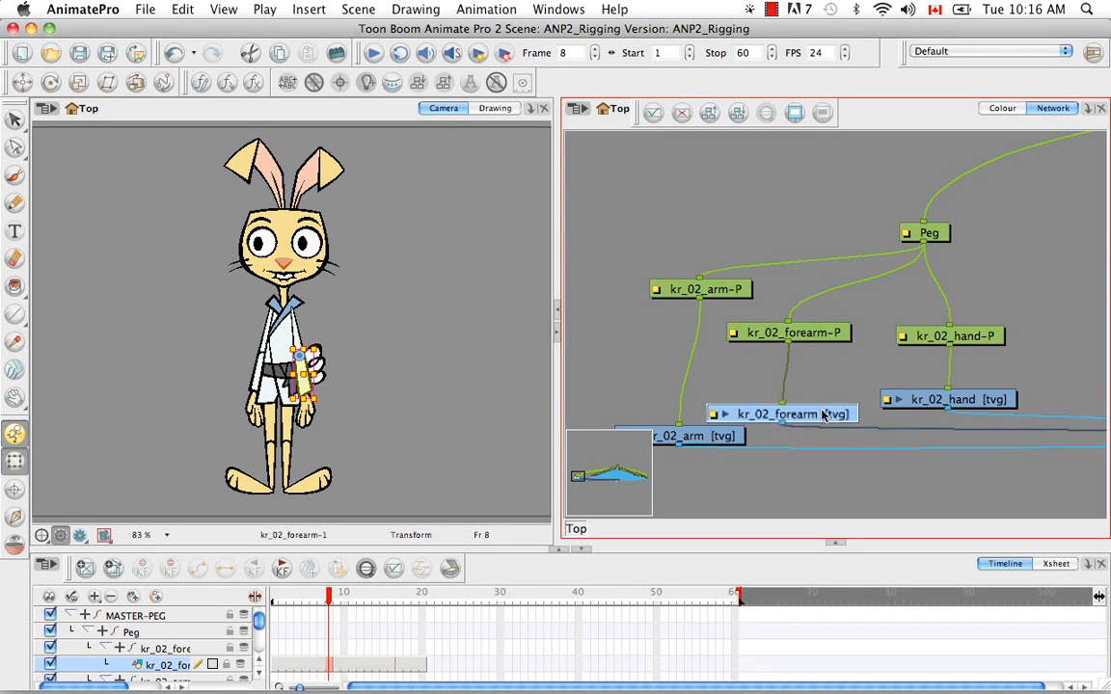
drag(838, 337, 850, 366)
drag(917, 337, 916, 356)
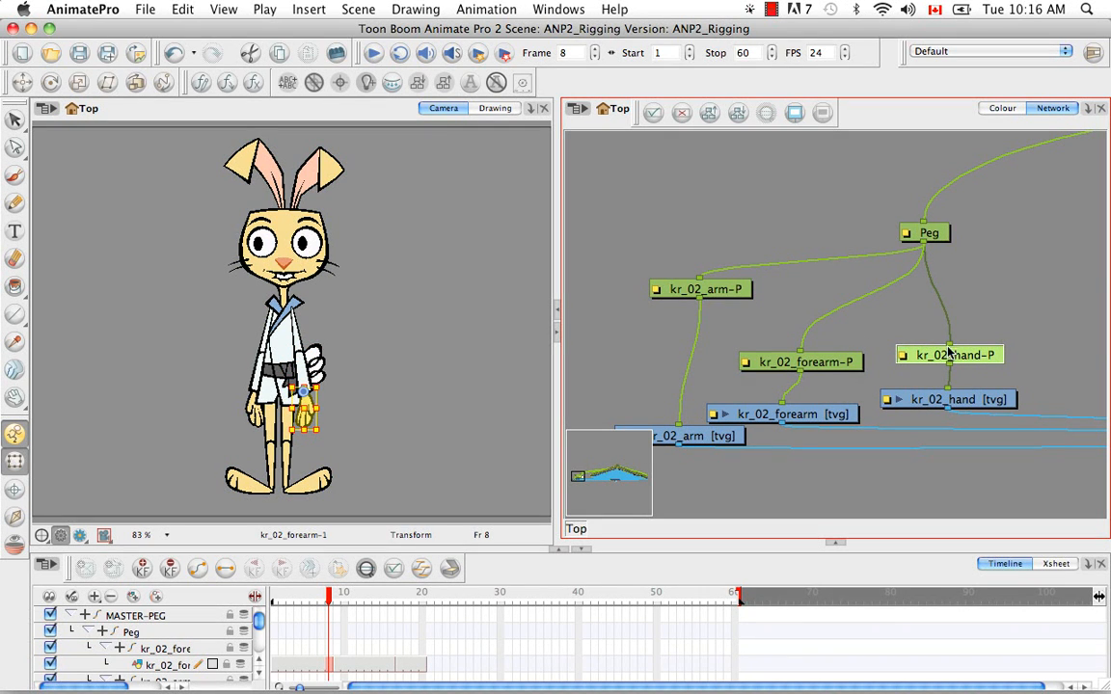
Add a second peg beneath Peg as the parent of kr_02_forearm-P and kr_02_hand-P, and space out the hand modules
click(988, 315)
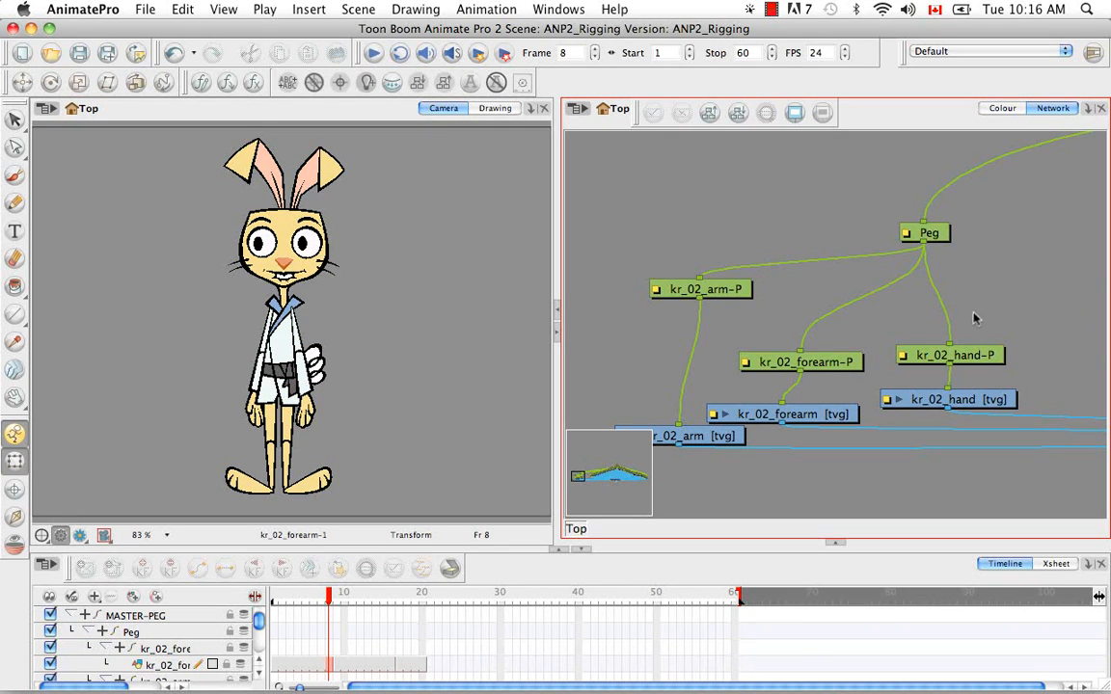
key(super+p)
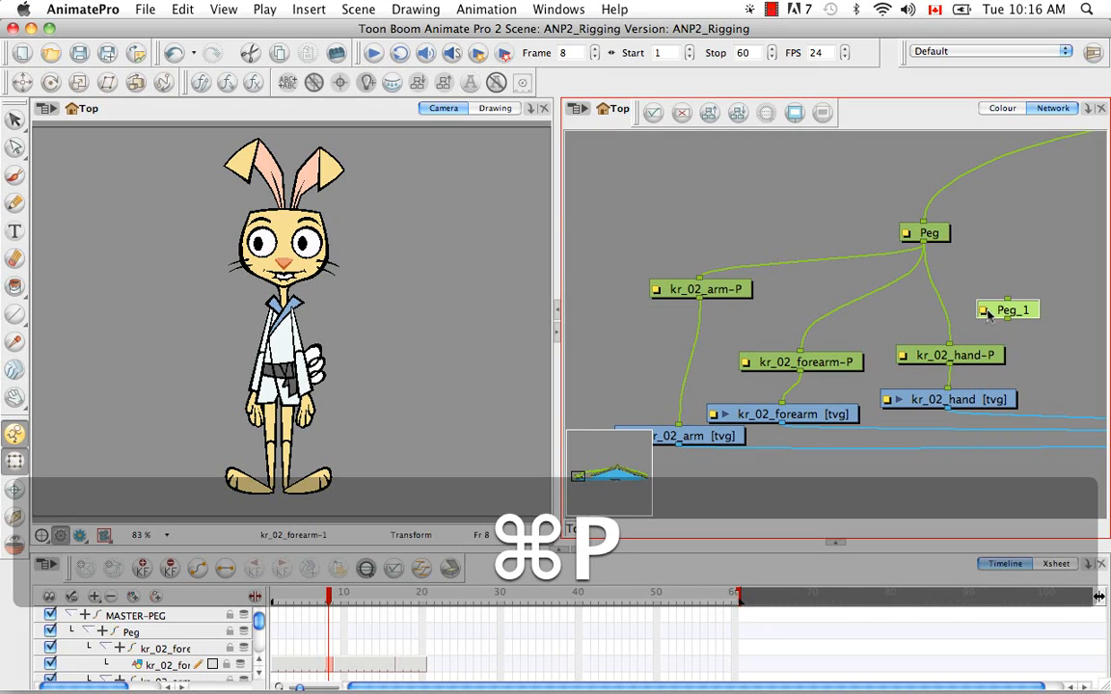
drag(1035, 314, 904, 297)
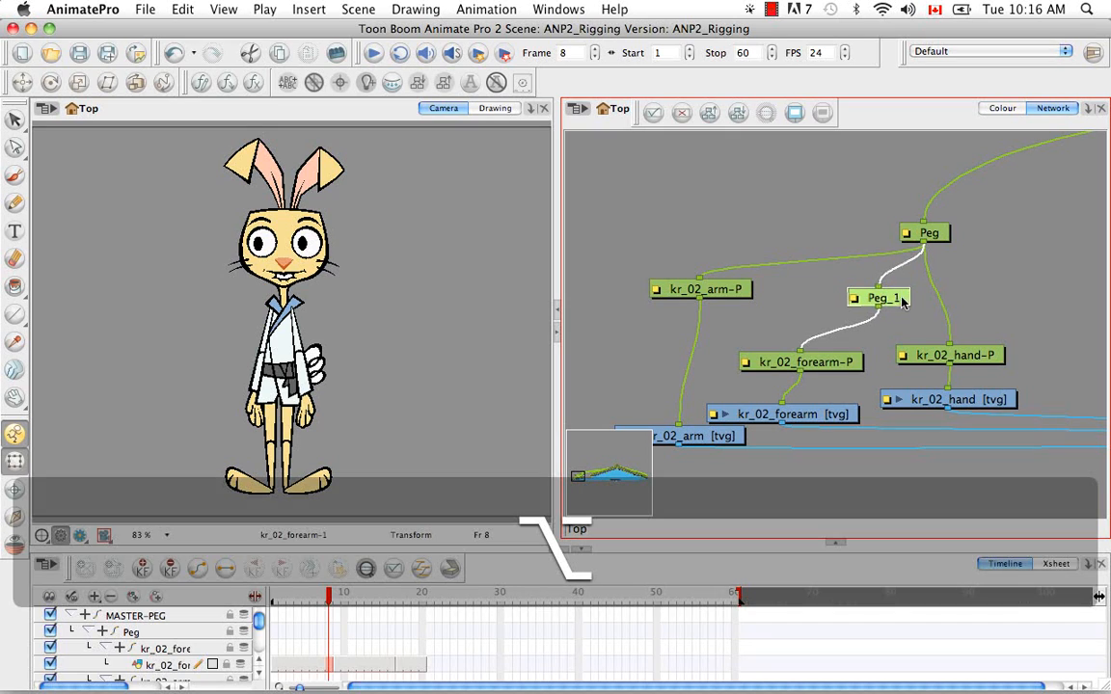
click(929, 286)
mouse_move(951, 351)
mouse_down()
mouse_move(937, 311)
mouse_move(950, 346)
mouse_up()
drag(903, 303, 994, 297)
drag(990, 357, 1054, 353)
drag(932, 402, 1013, 410)
click(926, 388)
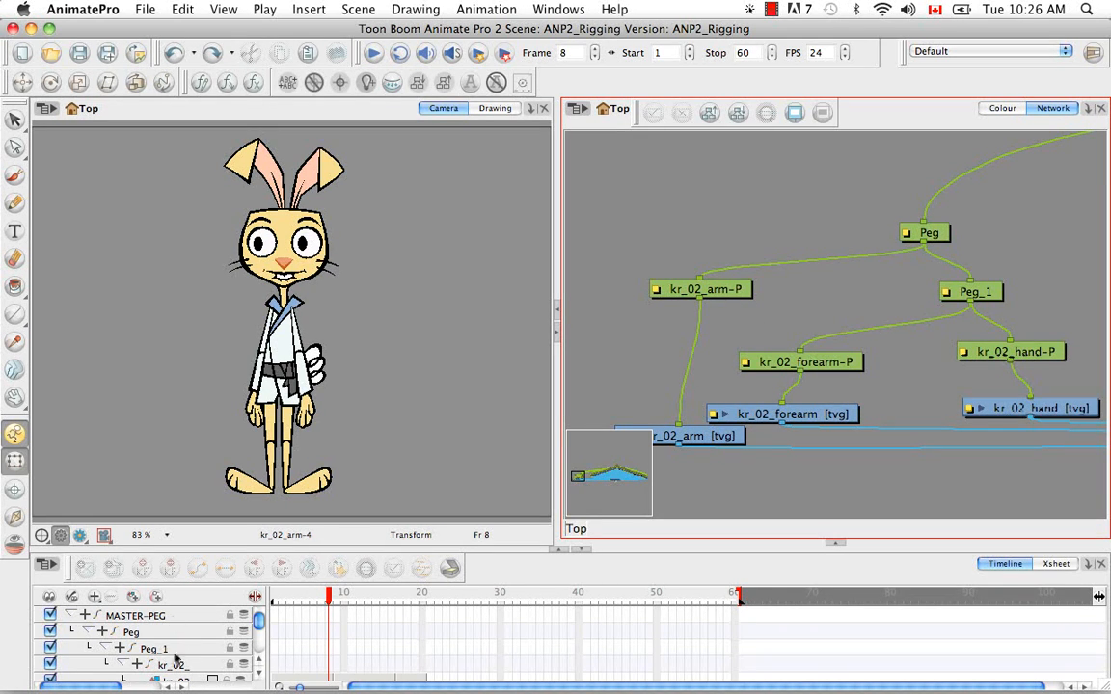
Collapse and expand the Peg and Peg_1 layers in the timeline to examine the arm hierarchy
click(105, 647)
click(90, 632)
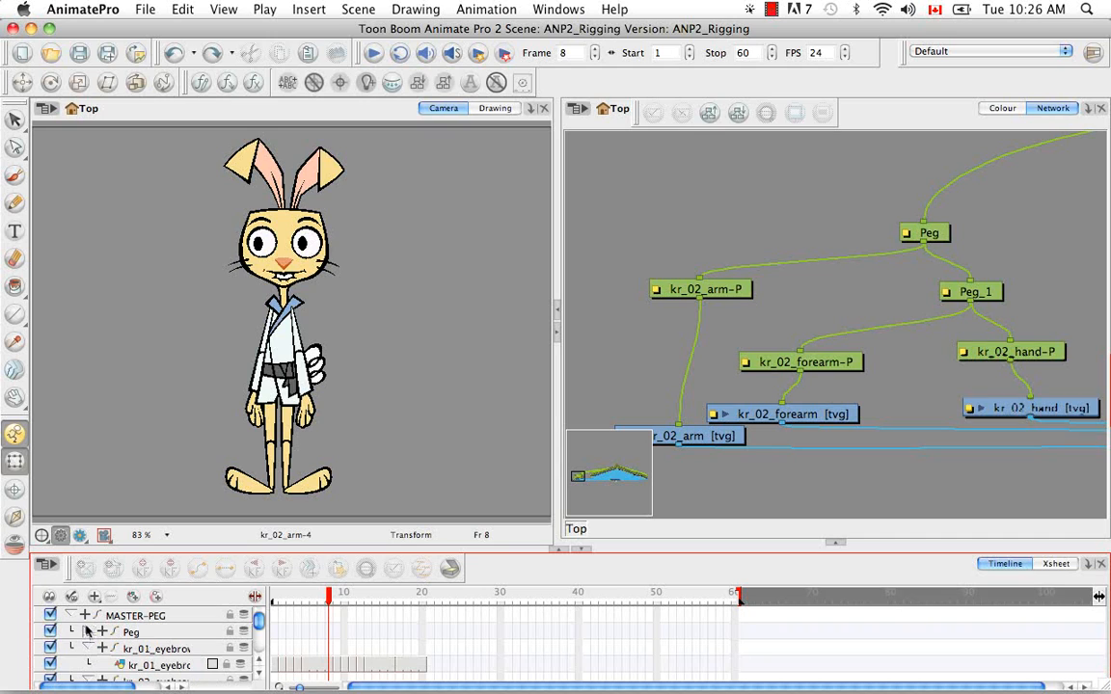
click(89, 632)
click(102, 652)
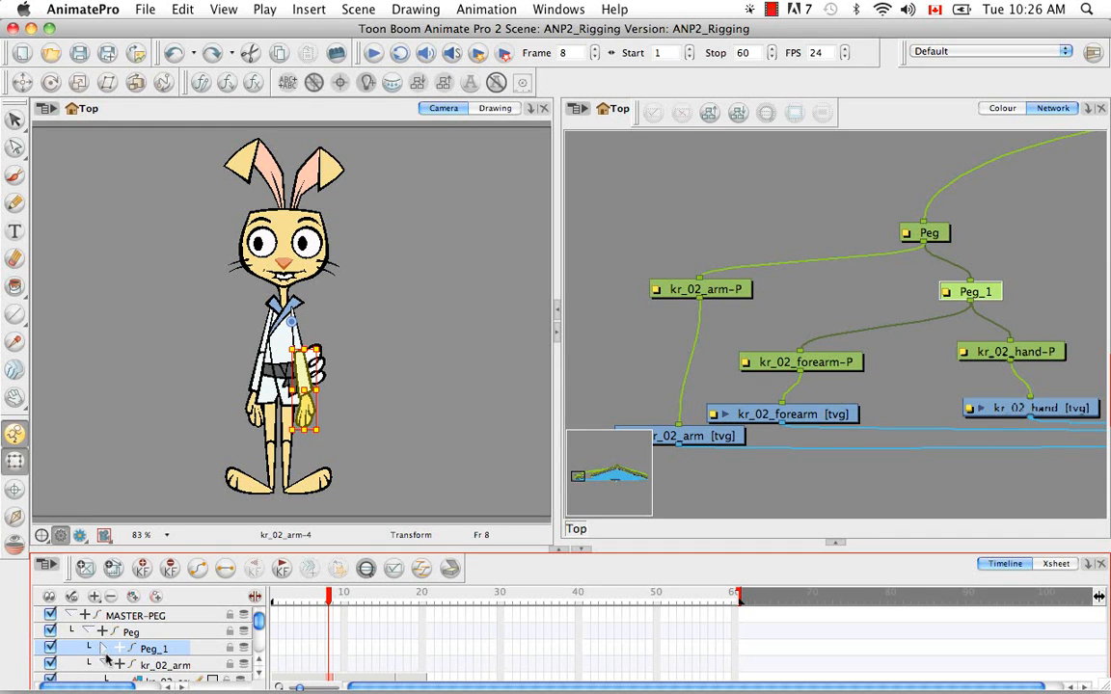
click(103, 650)
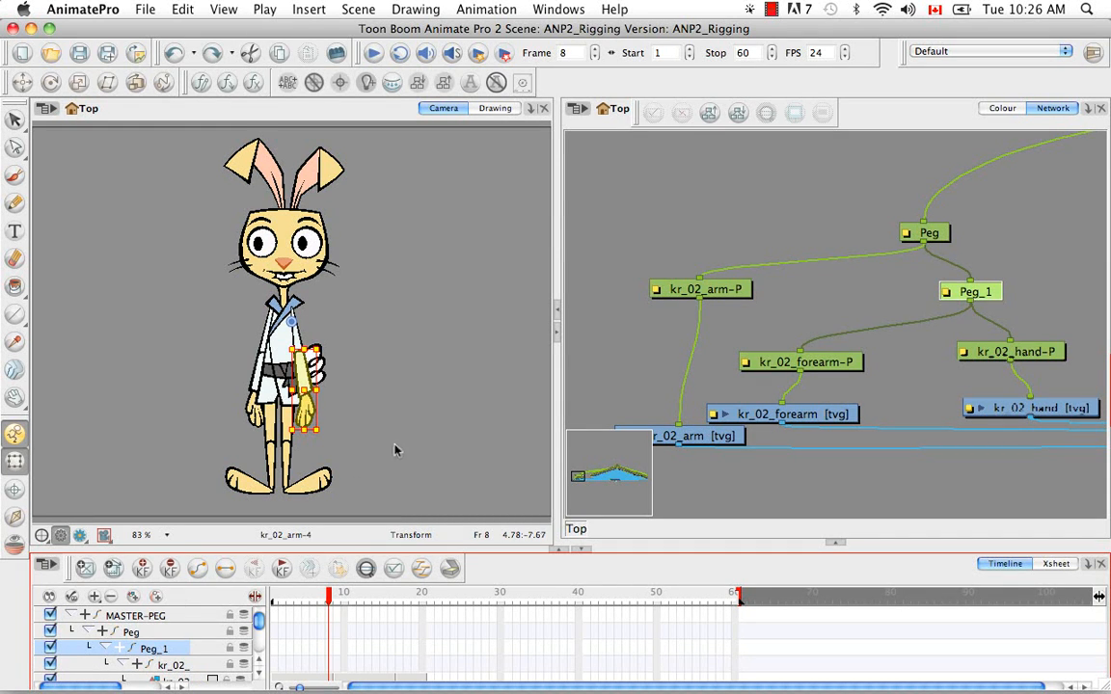
Select the rabbit's kr_02_arm drawing, move the selection up to its parent Peg and rotate the whole arm outward
click(354, 399)
click(299, 344)
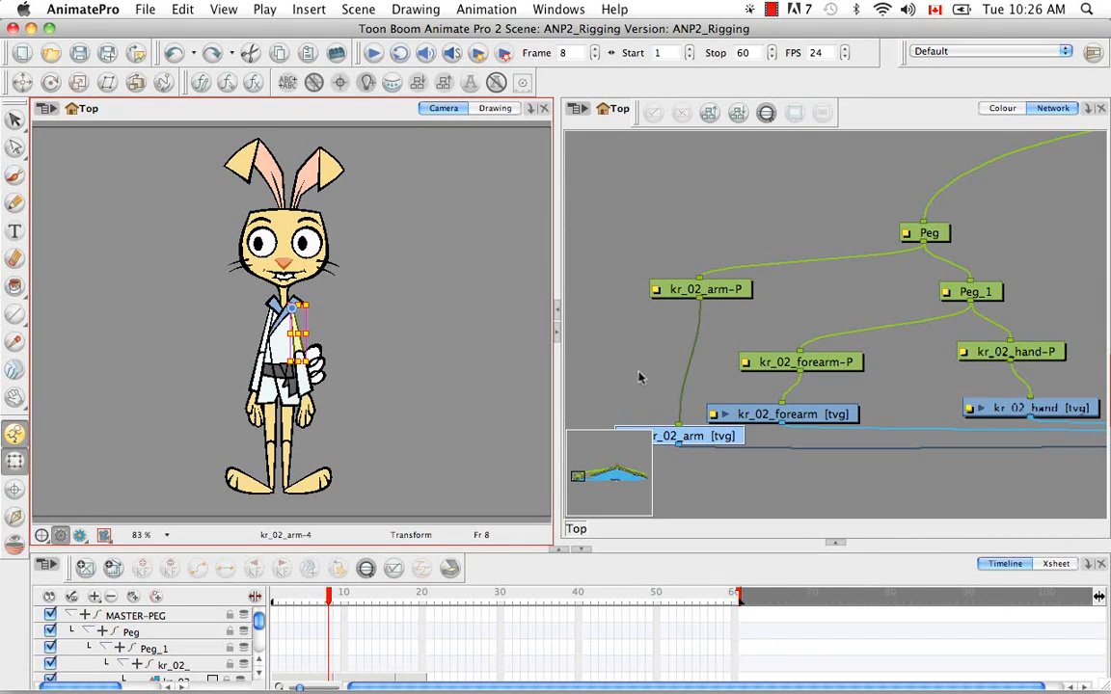
key(b)
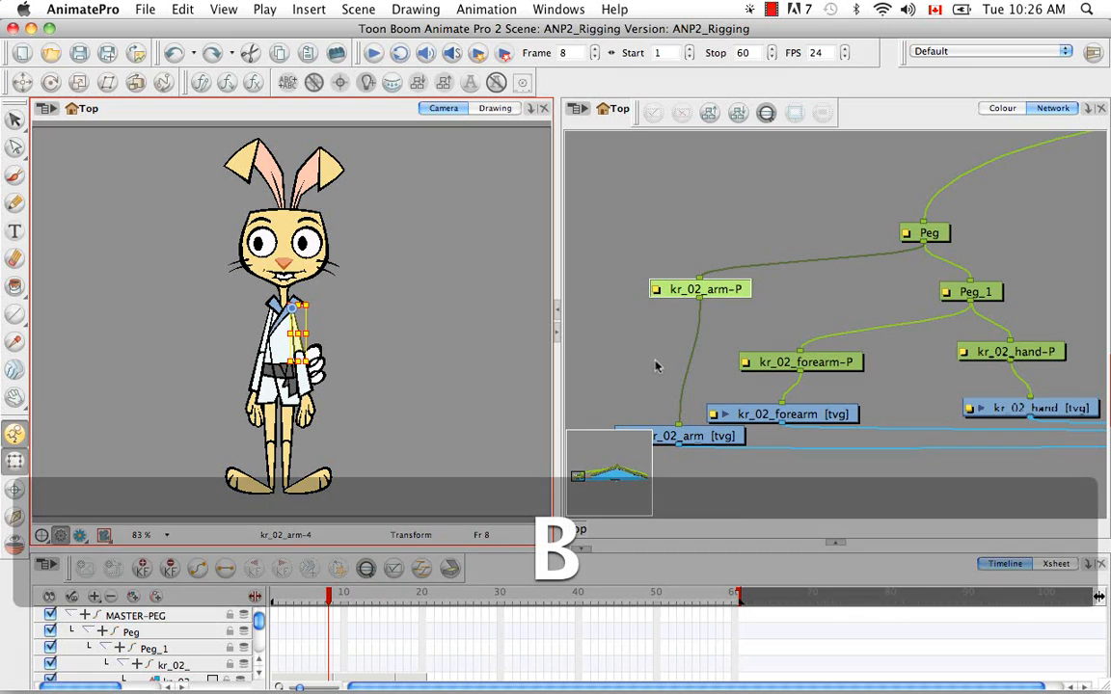
key(b)
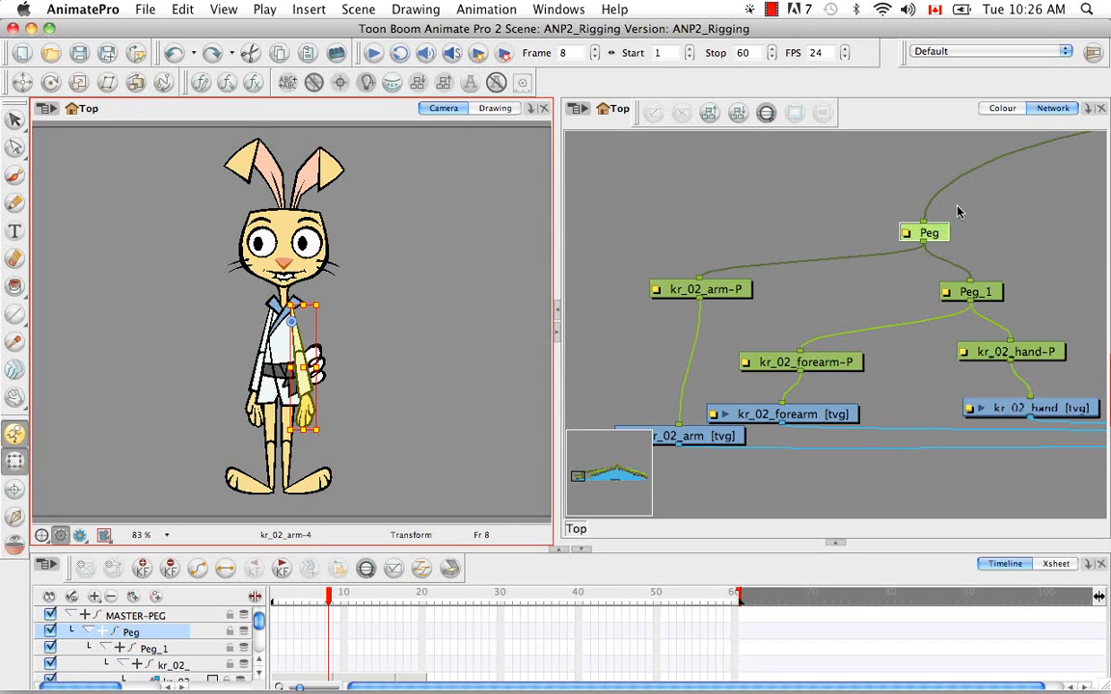
mouse_move(301, 390)
mouse_down()
mouse_move(406, 382)
mouse_move(411, 355)
mouse_up()
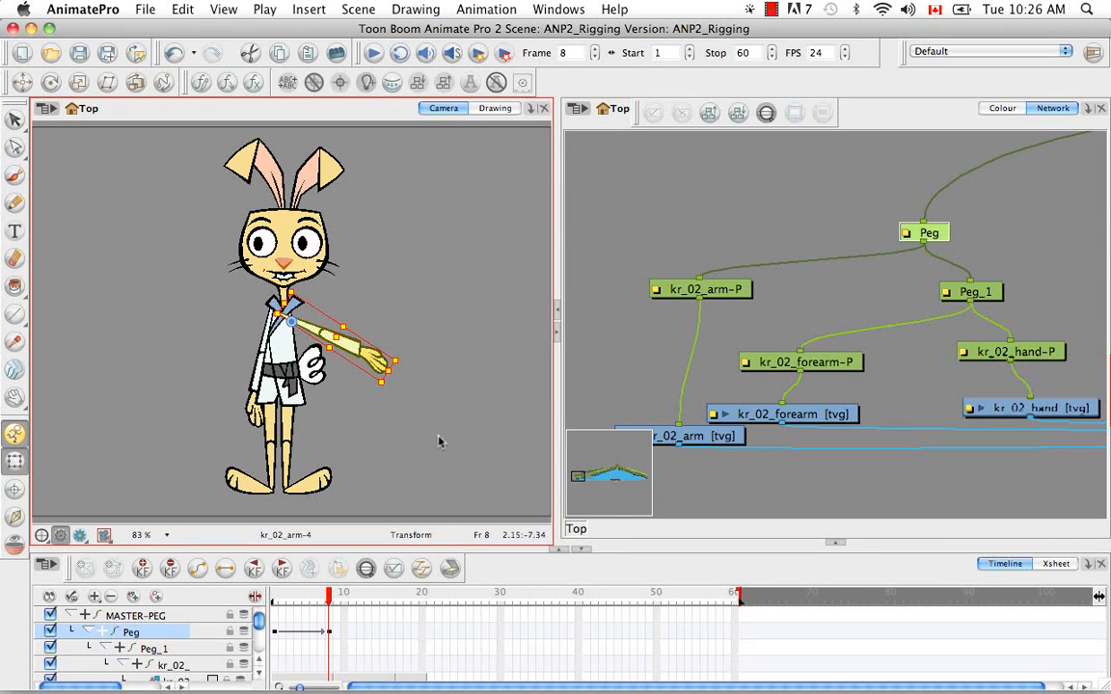
Select the forearm, switch to its parent Peg_1 and rotate the forearm and hand upward
click(329, 374)
click(346, 352)
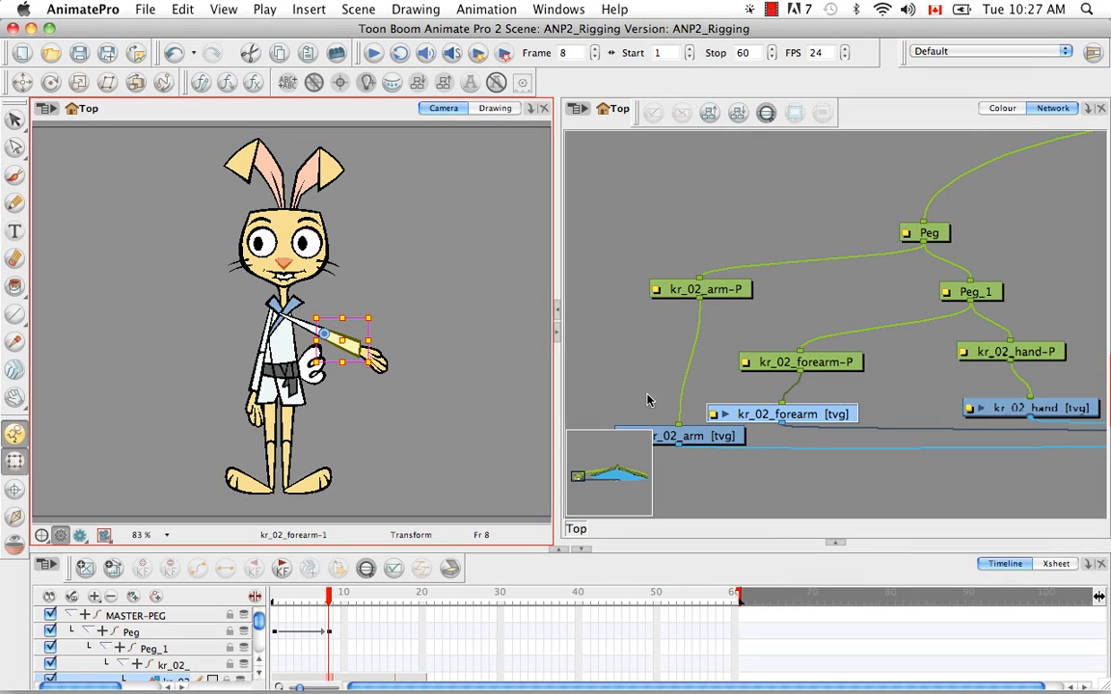
click(741, 364)
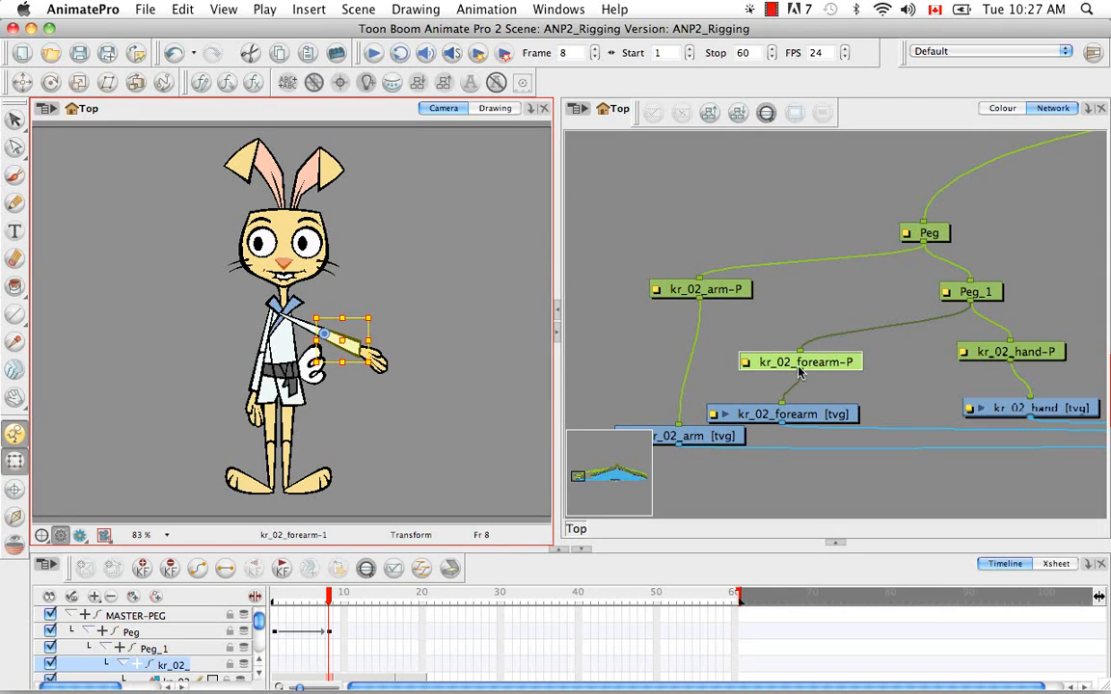
click(980, 296)
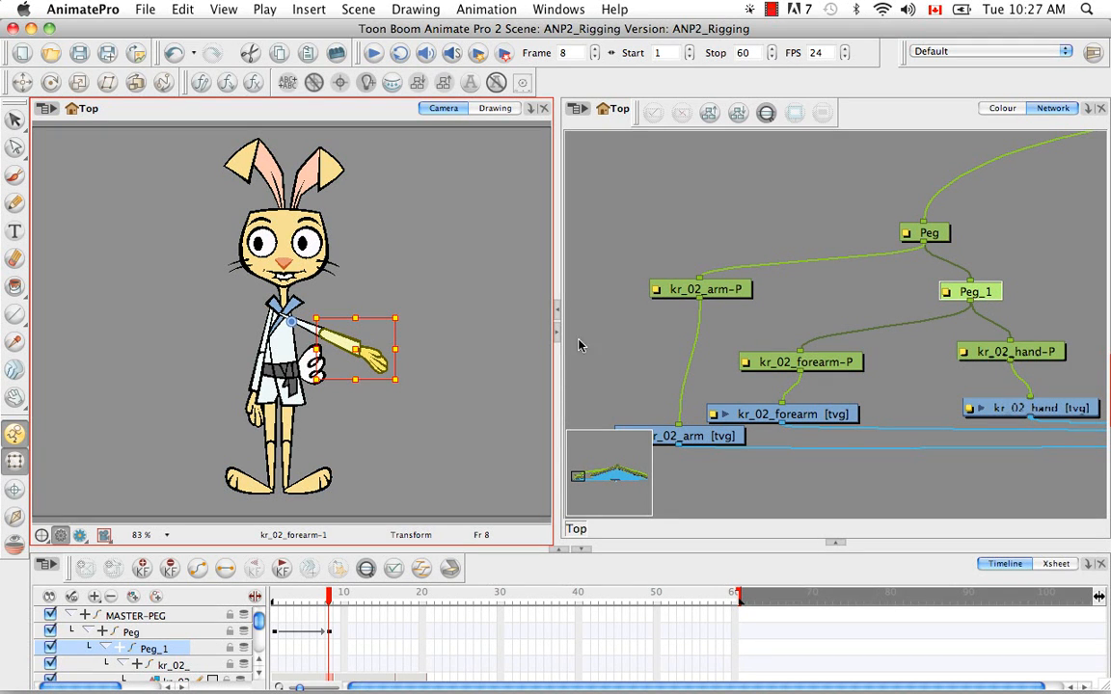
drag(397, 379, 404, 285)
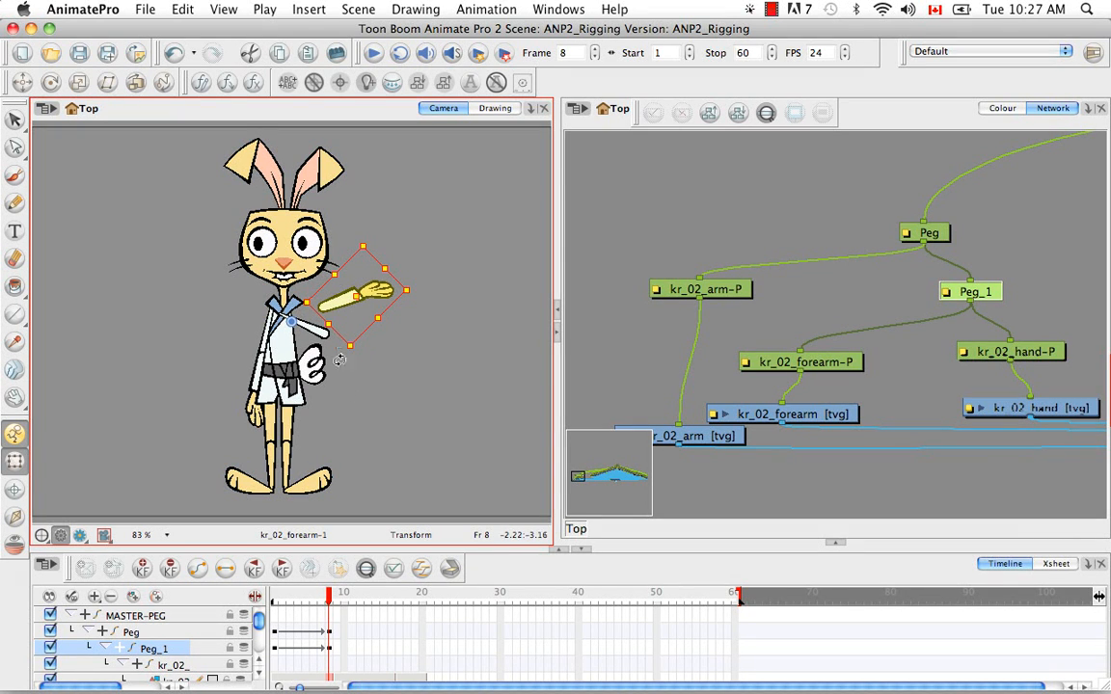
Deselect the forearm and undo both the forearm and whole-arm rotations
click(378, 420)
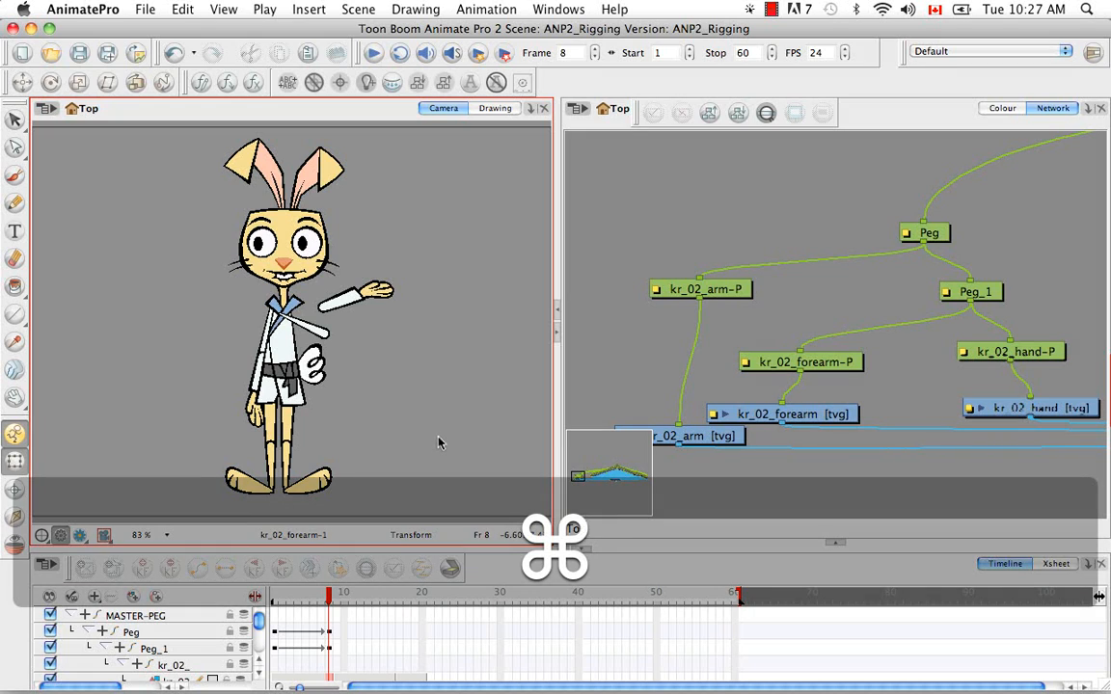
key(super+z)
key(super+z)
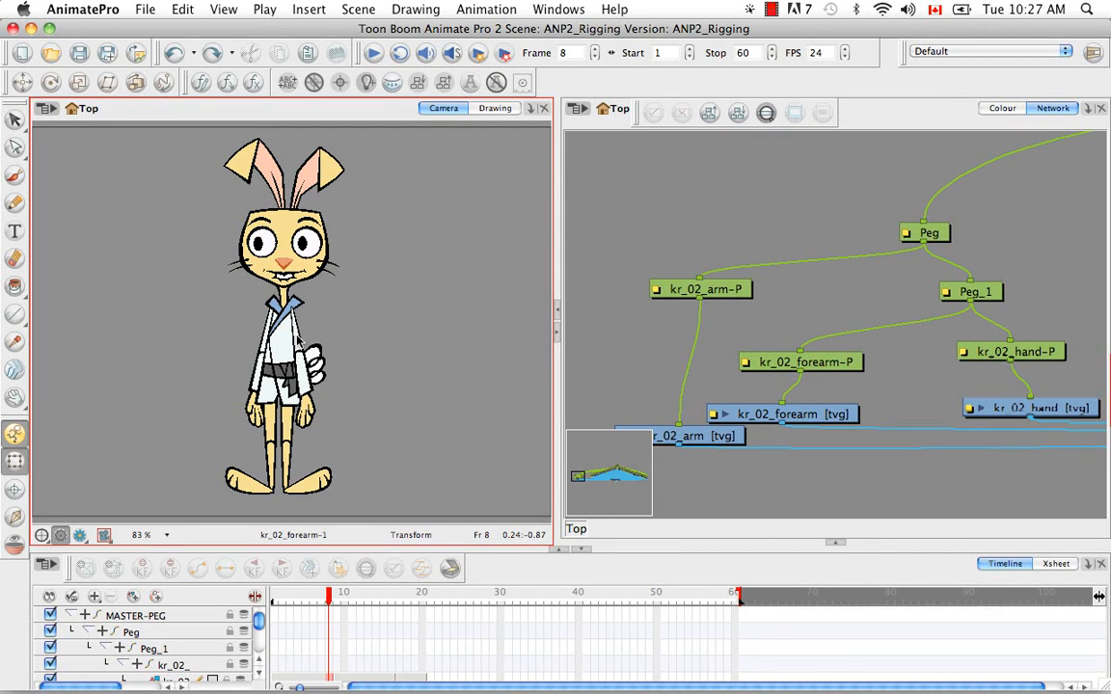
Select Peg with the Rotate tool and move its pivot point up to the rabbit's shoulder
click(916, 232)
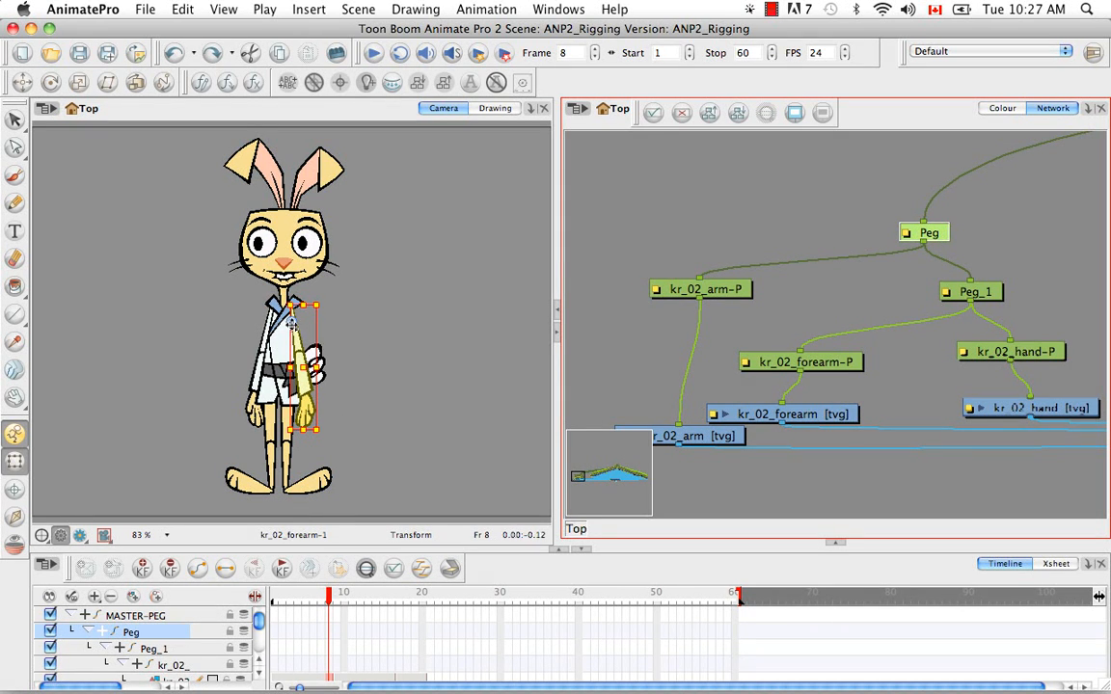
click(50, 82)
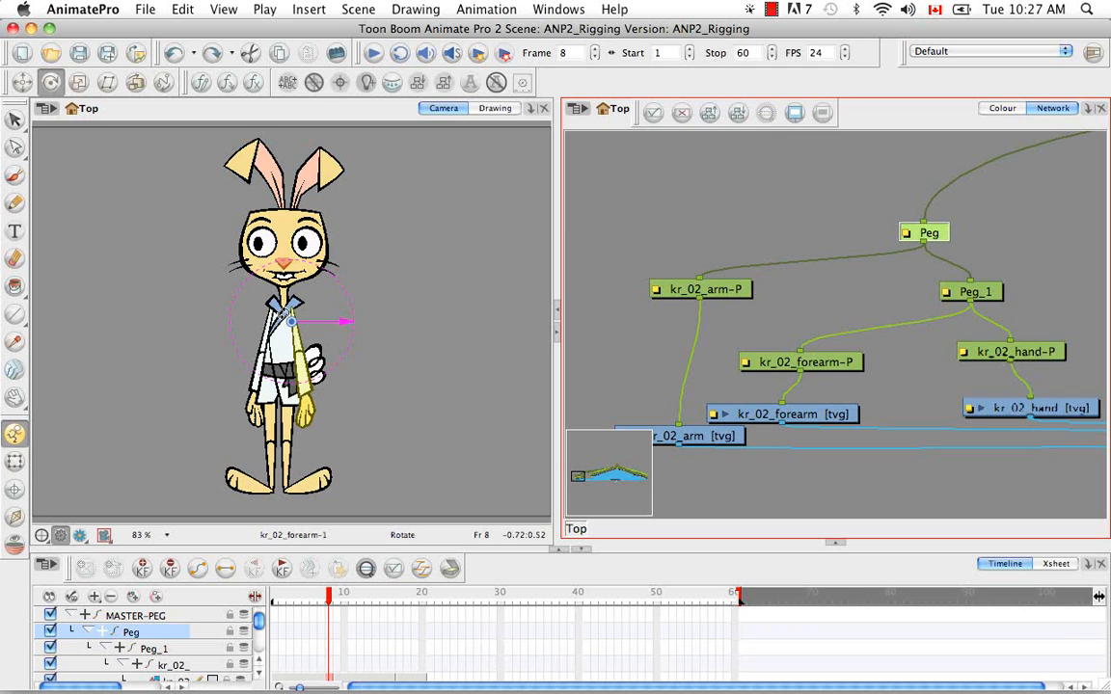
click(289, 310)
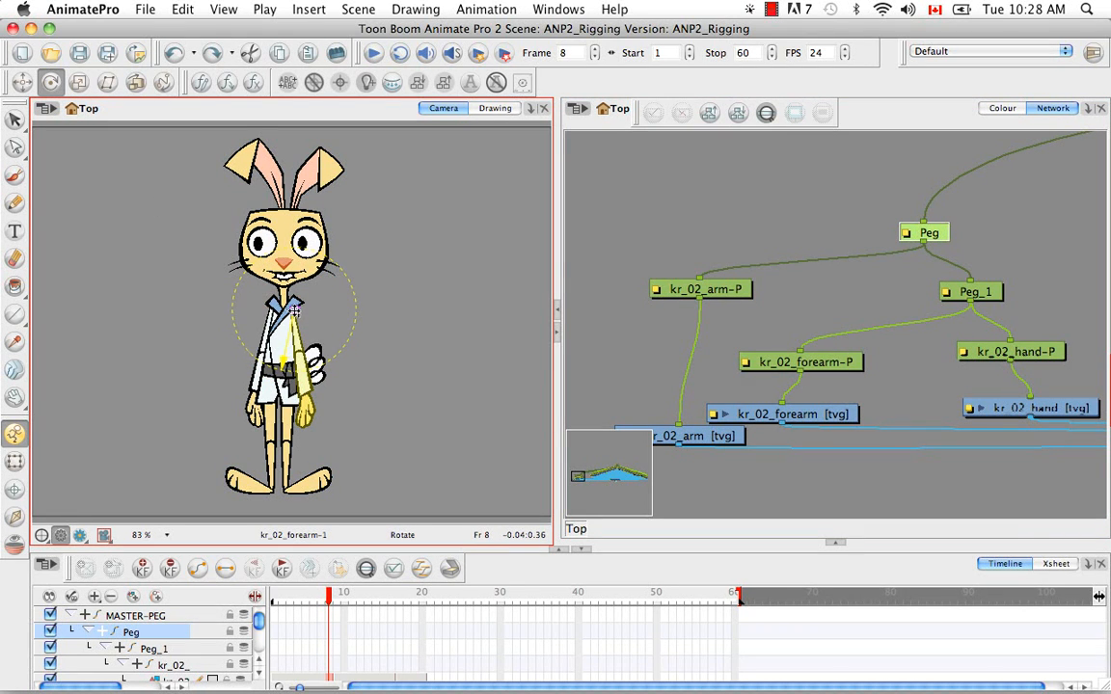
click(293, 312)
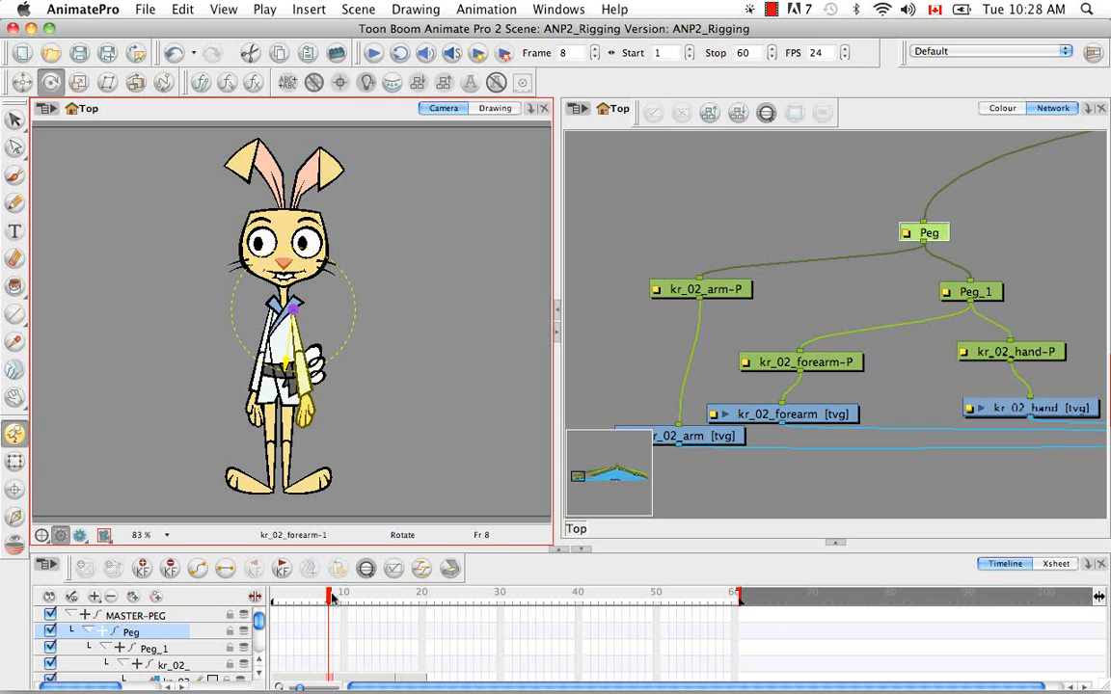
Go to frame 17 and move Peg's pivot point down to the front of the rabbit's belt
drag(331, 598, 343, 595)
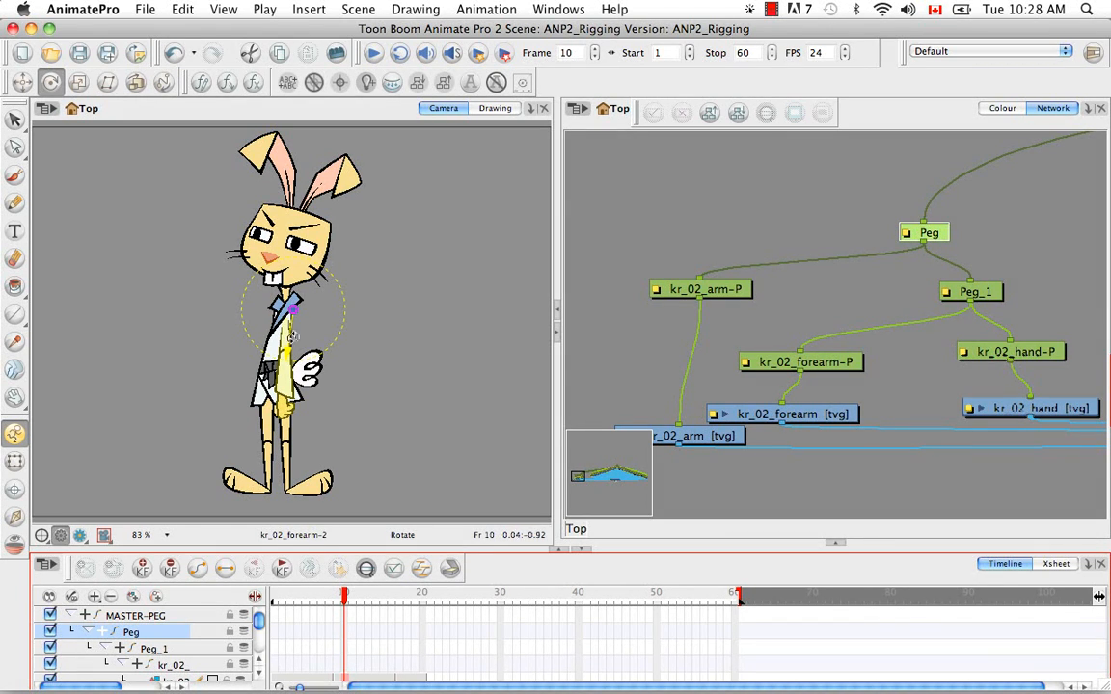
drag(348, 600, 403, 609)
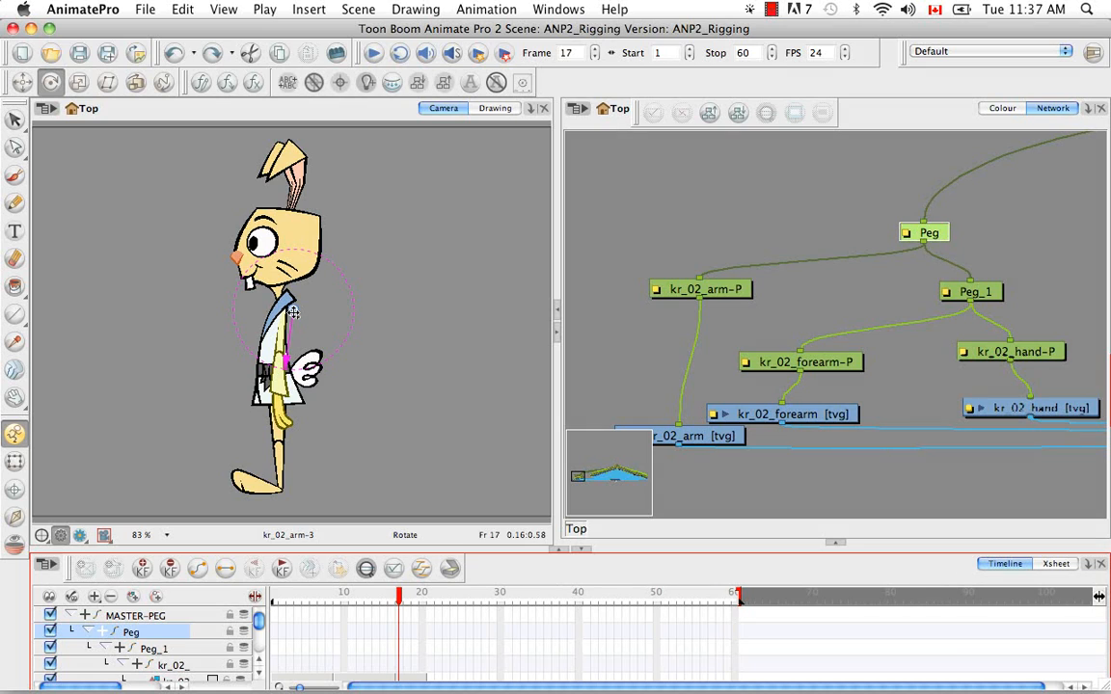
drag(293, 312, 284, 312)
drag(281, 334, 271, 367)
mouse_move(400, 598)
mouse_down()
mouse_move(319, 588)
mouse_move(398, 599)
mouse_up()
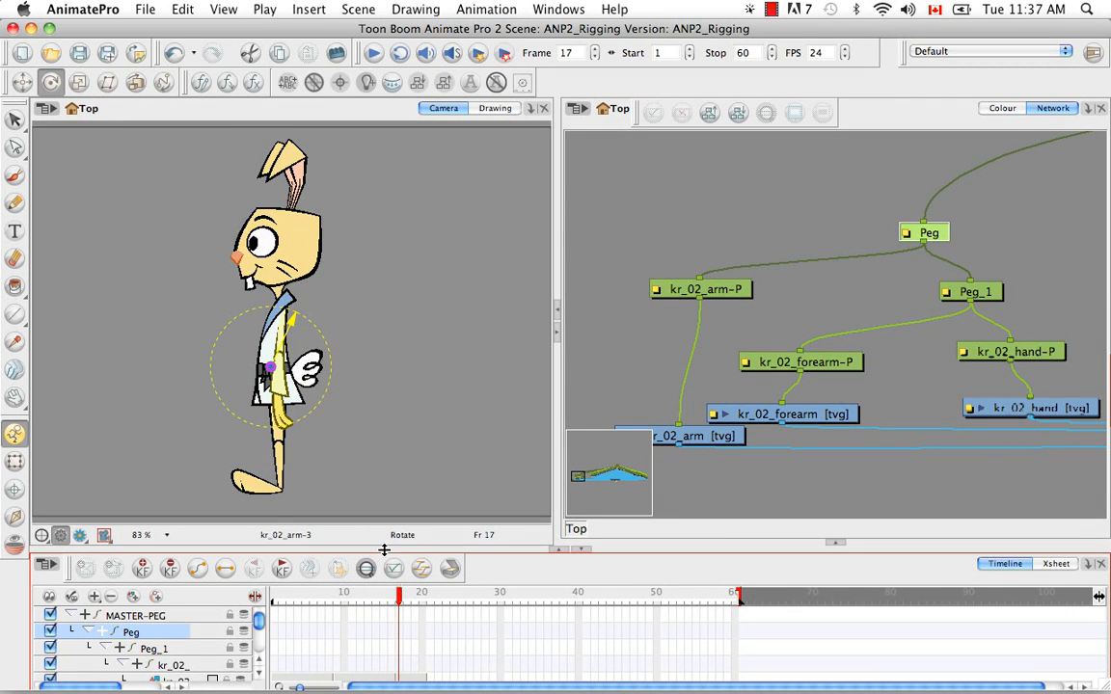
Add a keyframe on Peg at frame 17 and rotate the arm to about horizontal at frame 19 with the Transform tool
click(14, 461)
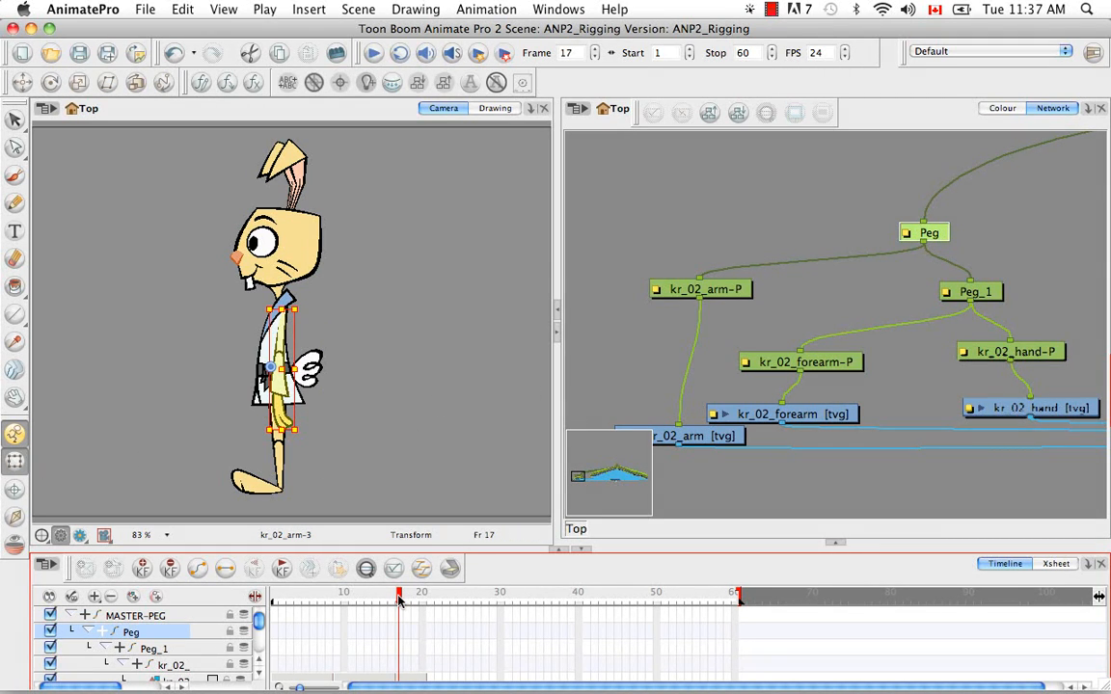
key(super)
key(super+F6)
drag(398, 600, 415, 598)
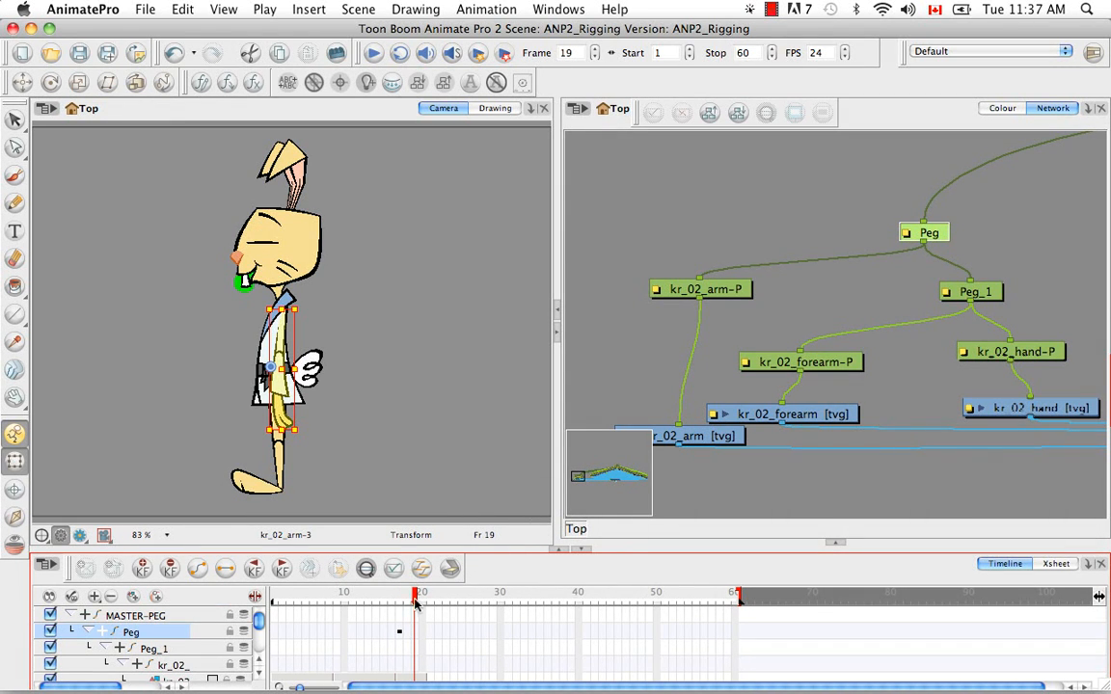
drag(302, 433, 415, 268)
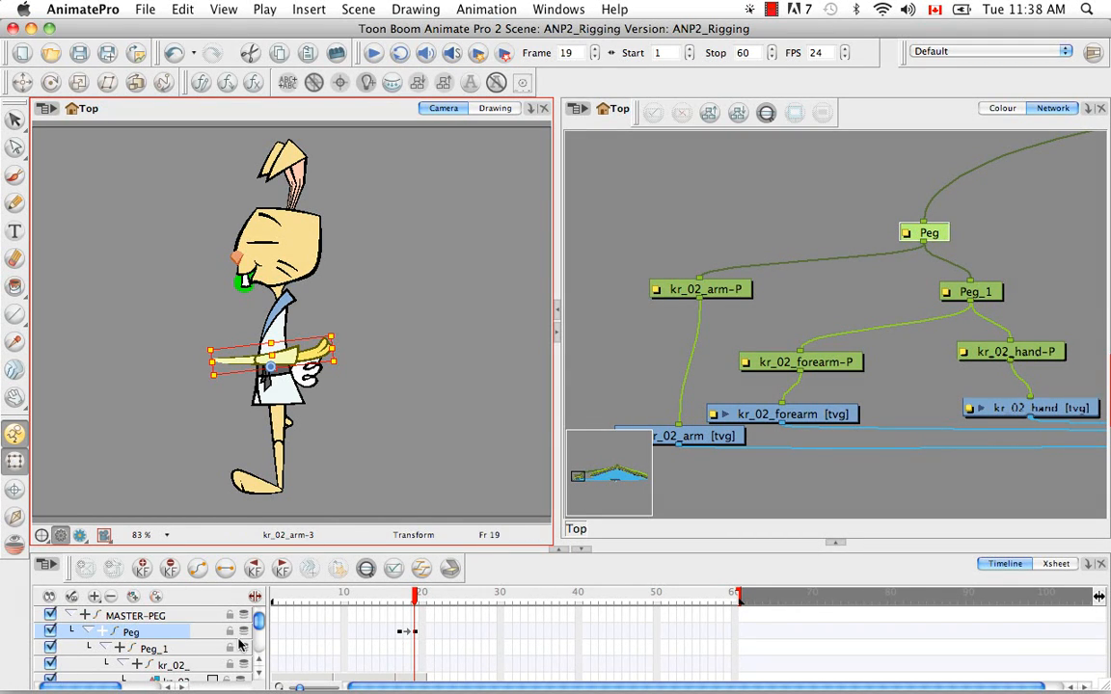
Clear all values on the Peg layer
right_click(164, 634)
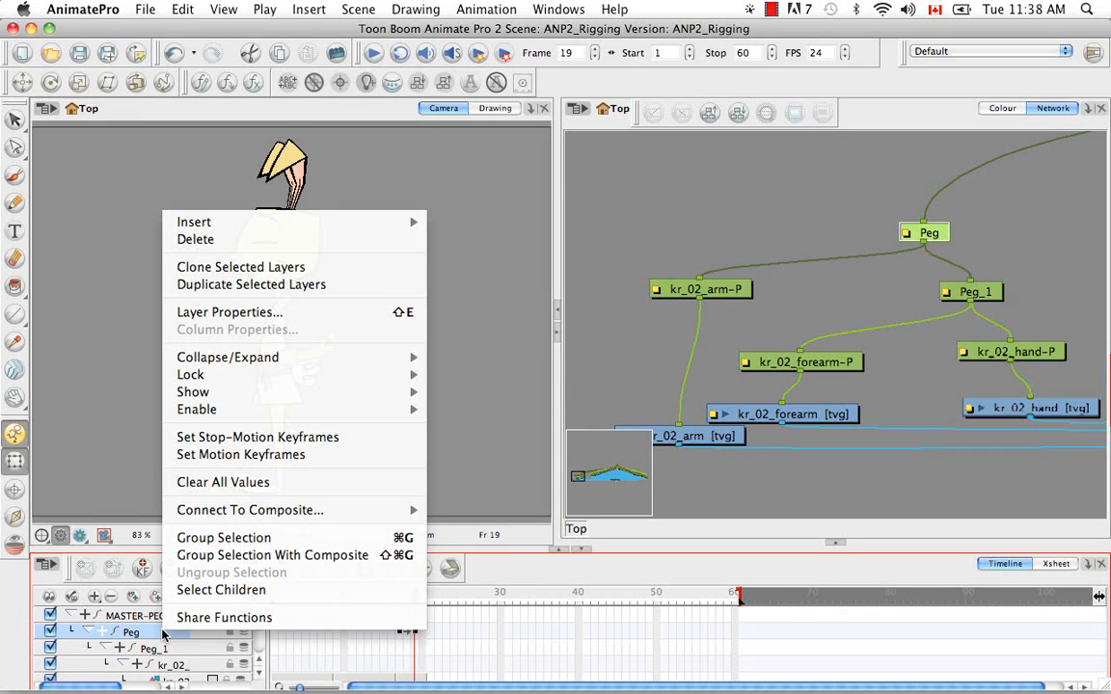
click(283, 486)
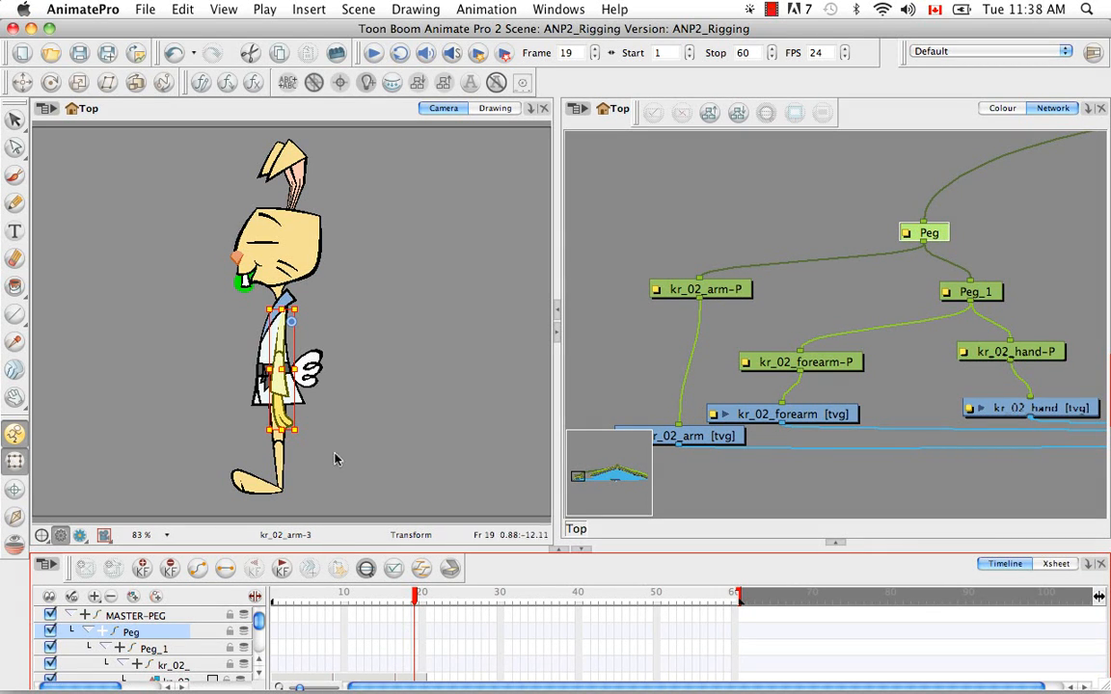
Reselect Peg with the Rotate tool and go to frame 7 to examine its pivot on the front-facing rabbit
click(339, 378)
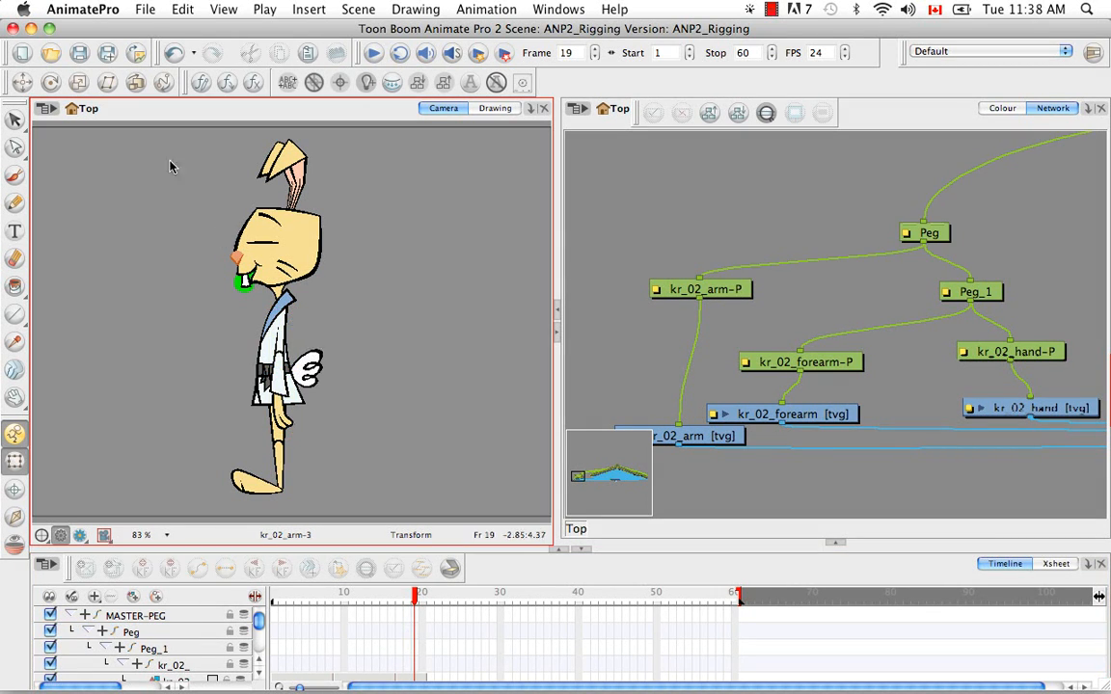
click(51, 82)
click(166, 631)
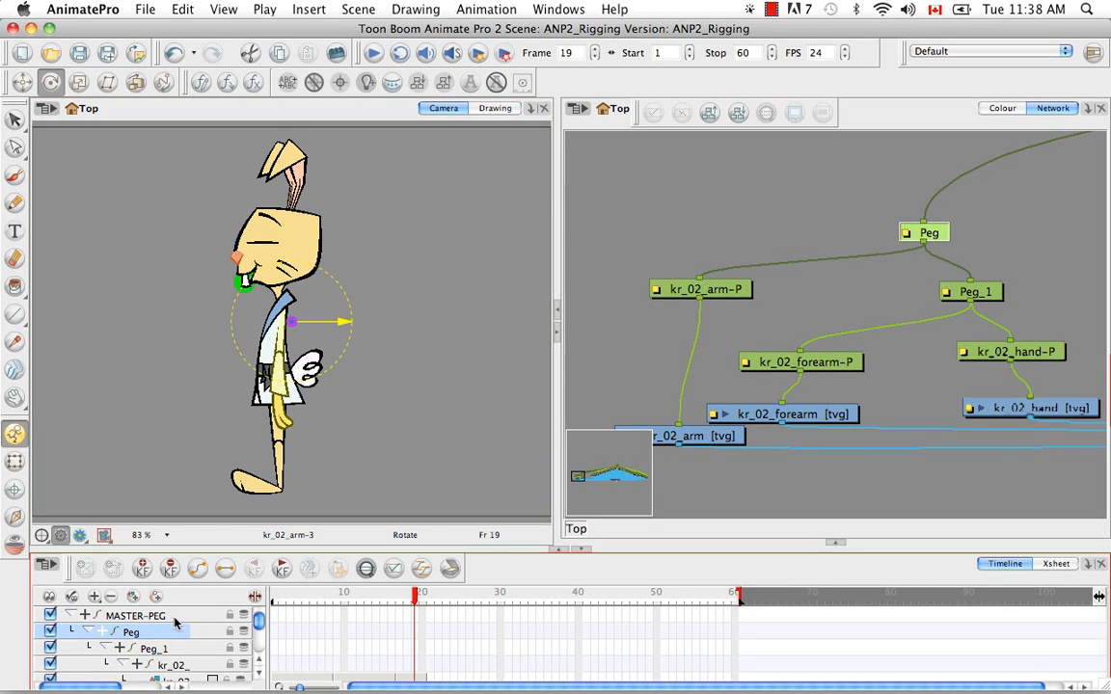
drag(412, 603, 321, 602)
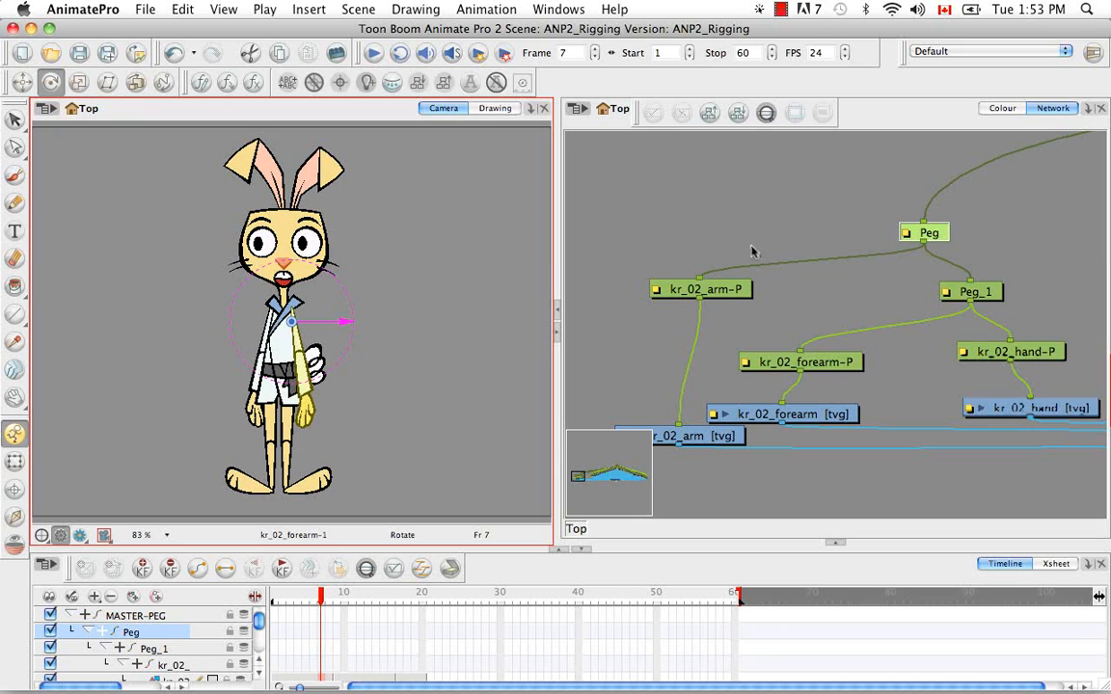
Add a drawing element to the network, insert it on the connection above Peg, and delete Peg so the element replaces it
click(676, 224)
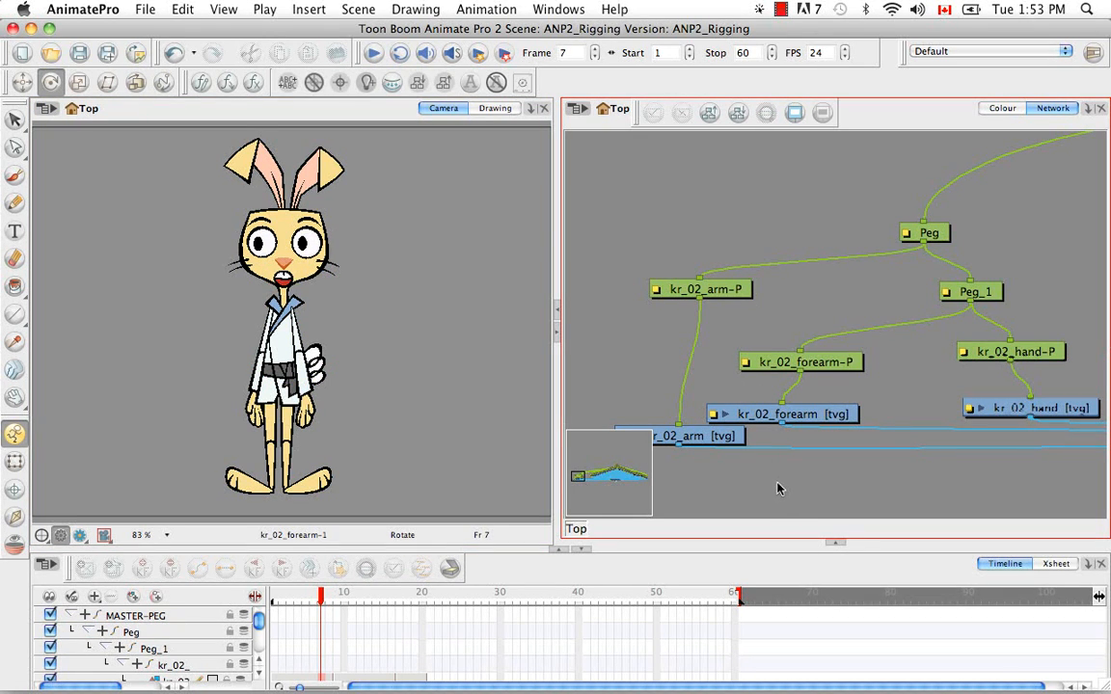
key(super+r)
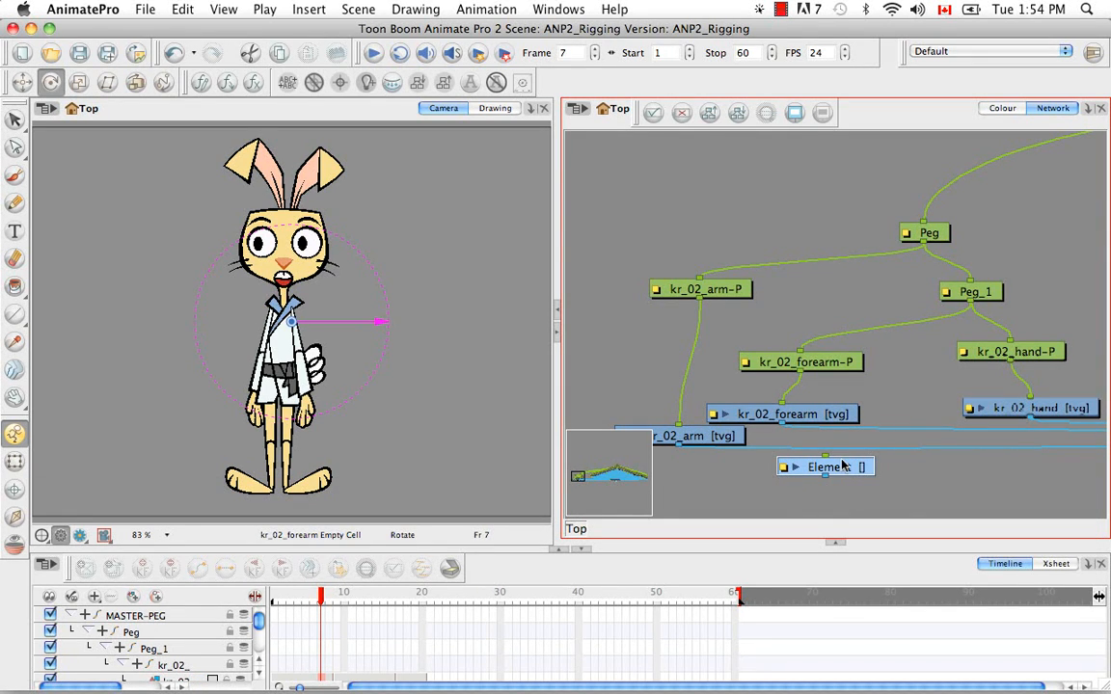
drag(844, 466, 774, 216)
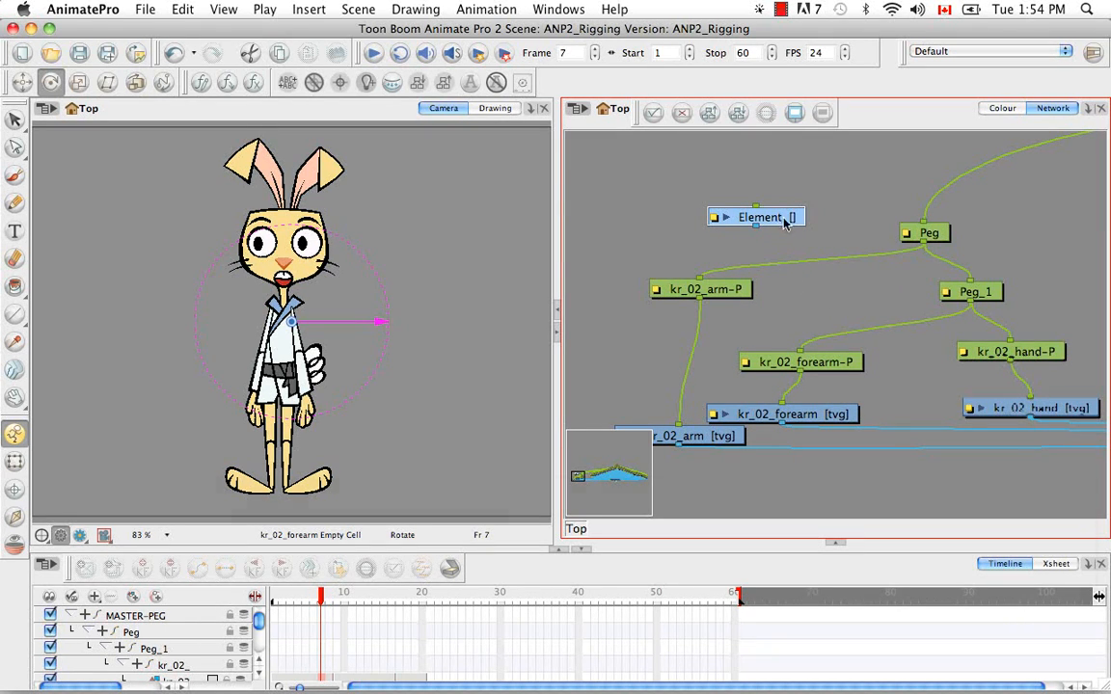
drag(783, 223, 982, 191)
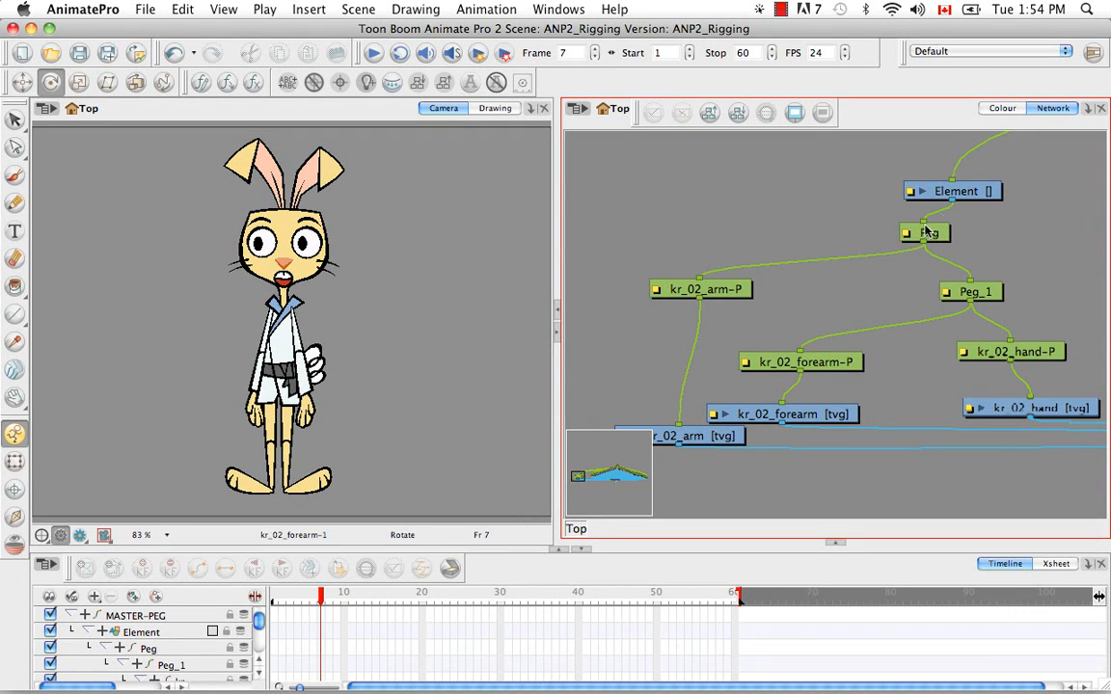
click(933, 237)
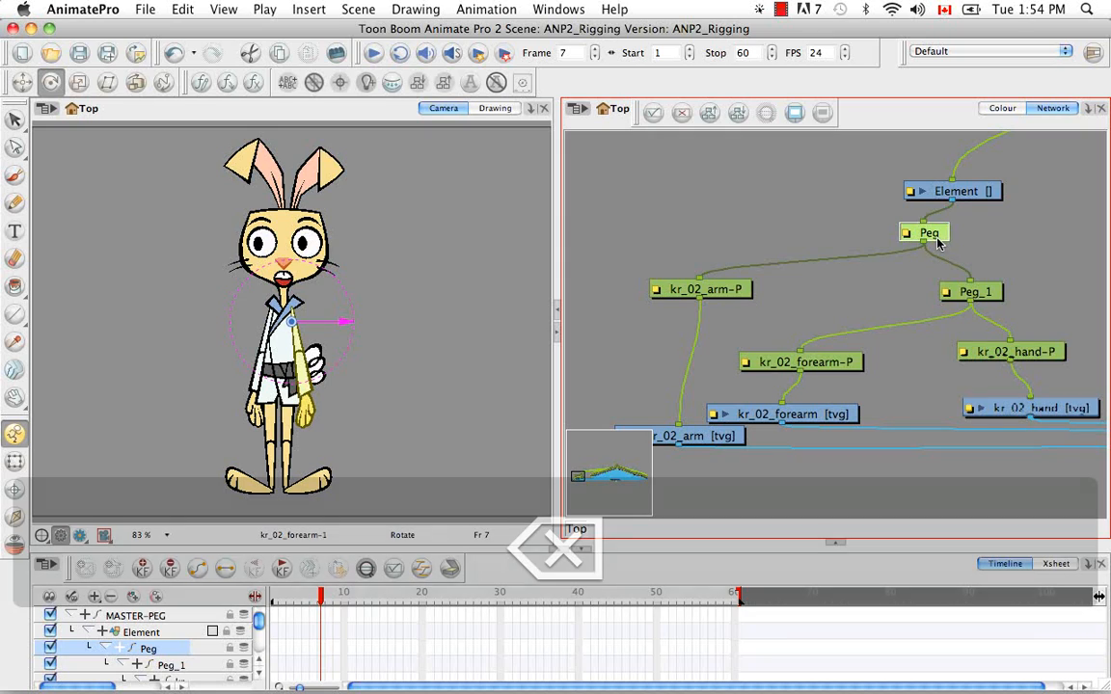
key(BackSpace)
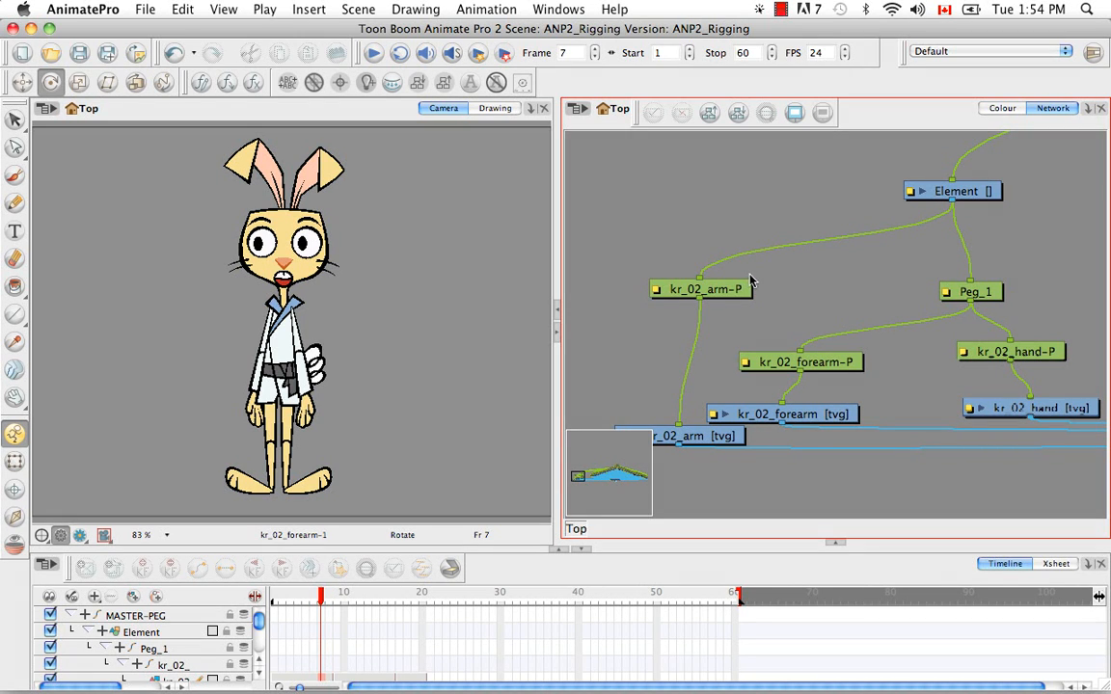
Add a Layer Properties view docked between the Camera and Network views, and expand the Network view to full height
double_click(908, 192)
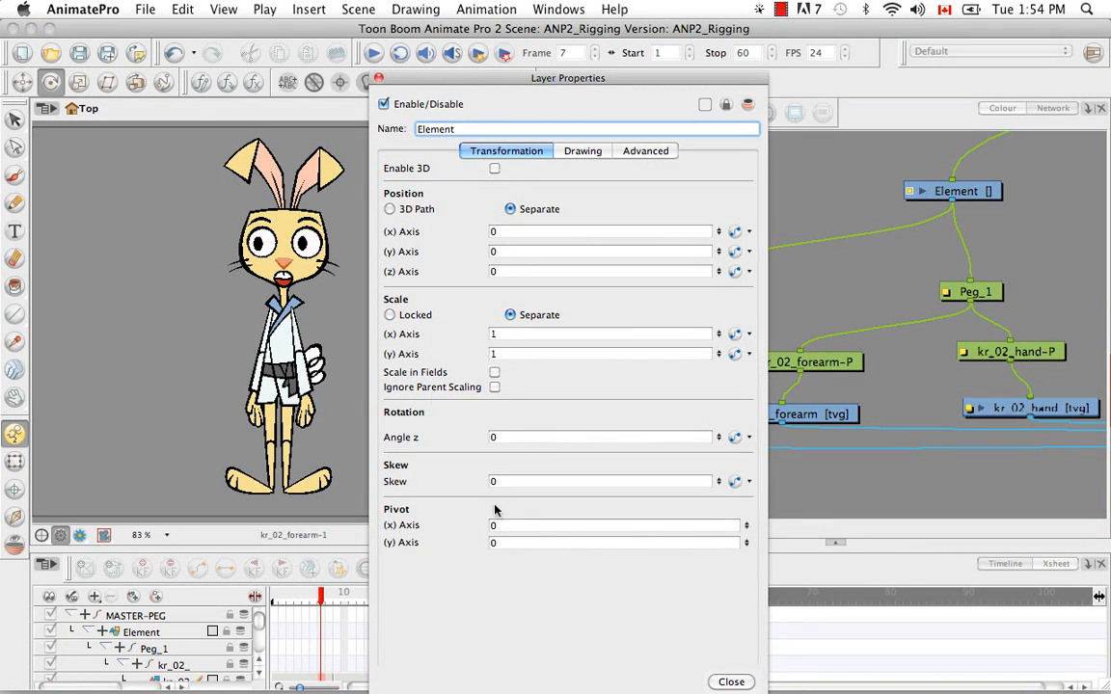
click(378, 77)
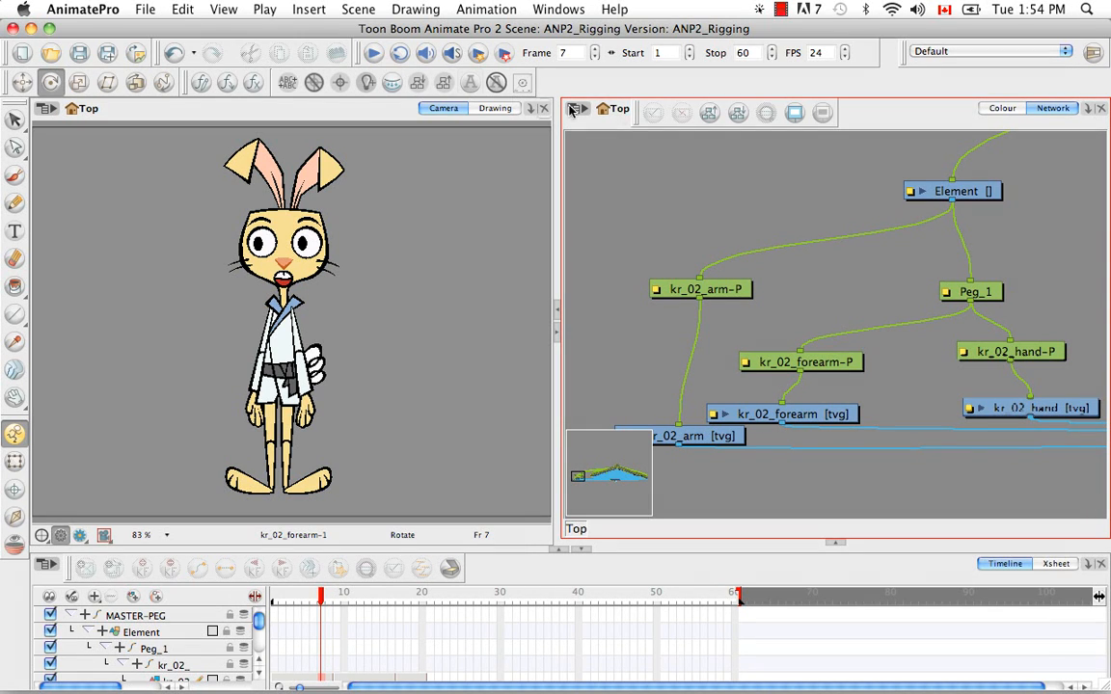
click(1085, 109)
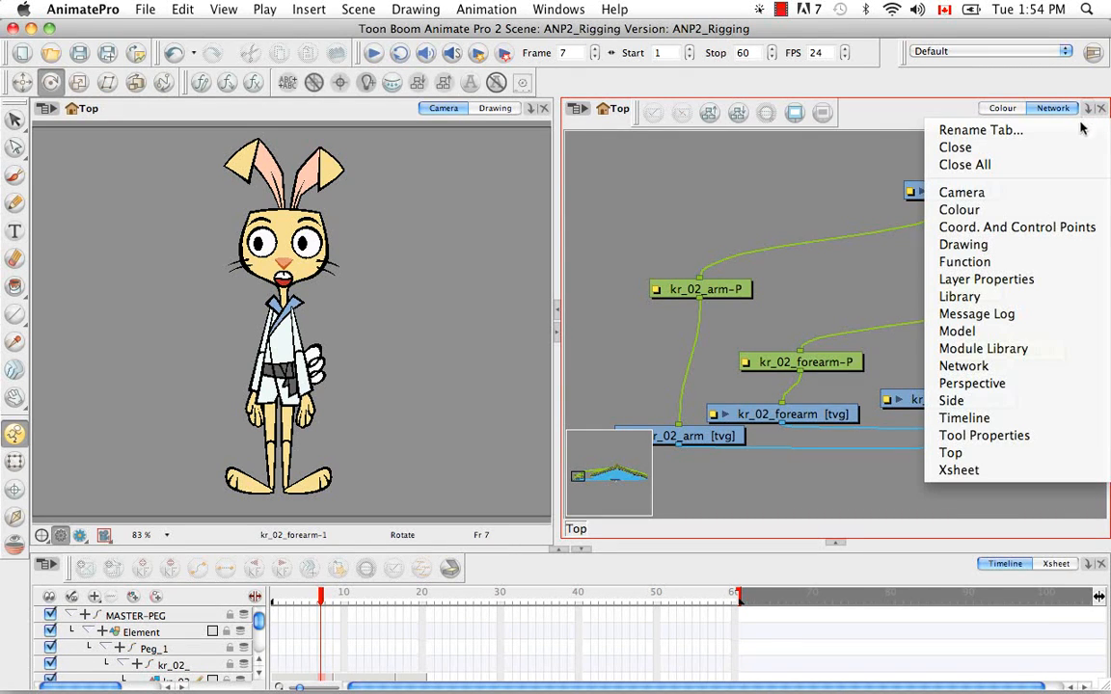
click(1044, 277)
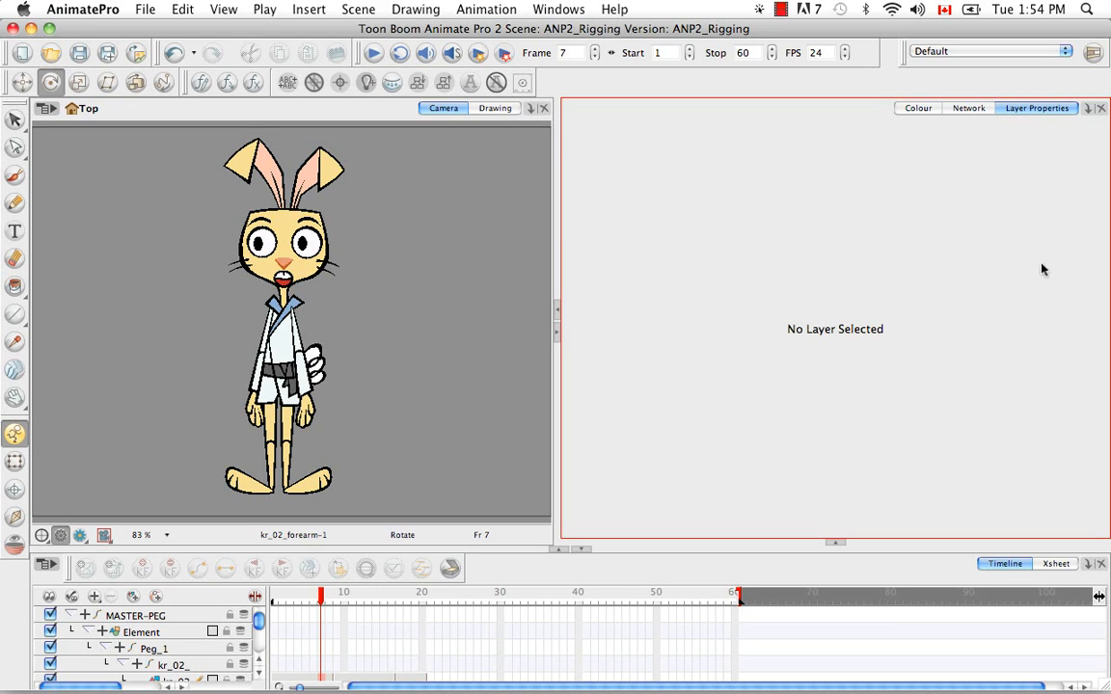
drag(1045, 111, 561, 131)
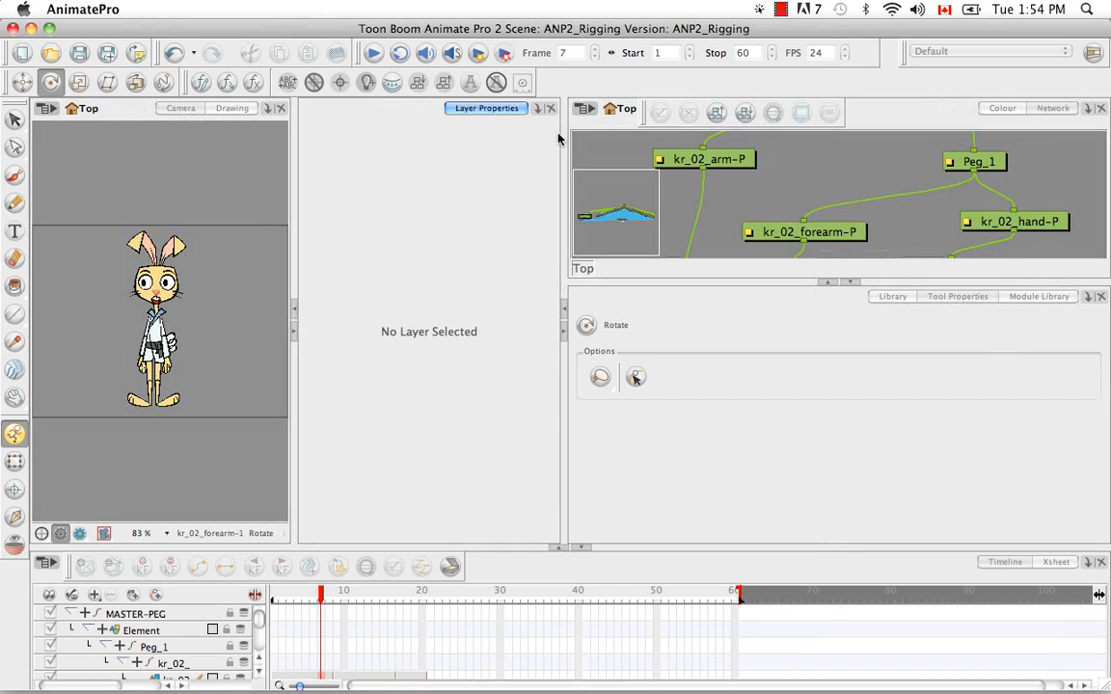
click(851, 284)
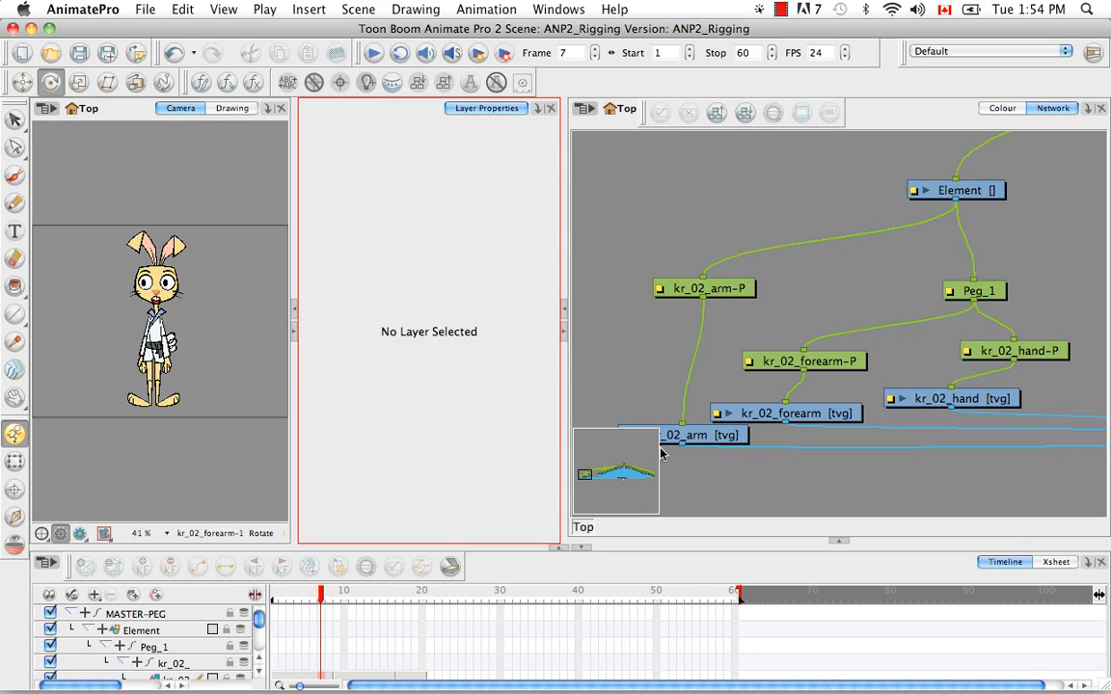
Switch the Element layer's drawing from local to an element column and create an empty drawing at frame 1
click(850, 176)
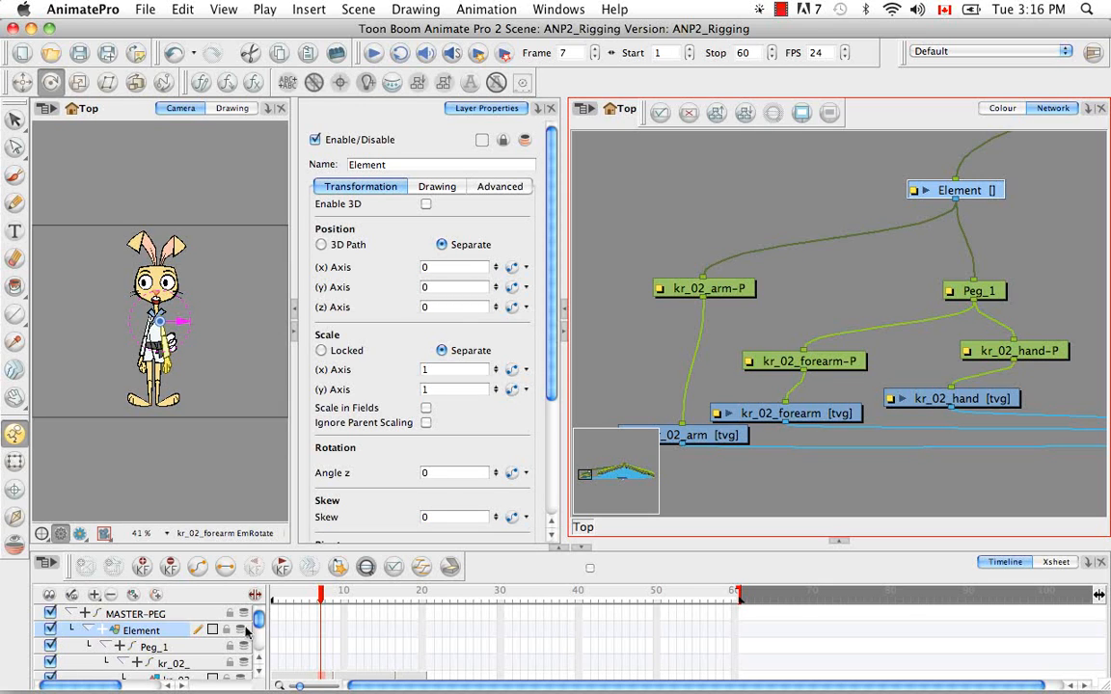
scroll(259, 627, down, 5)
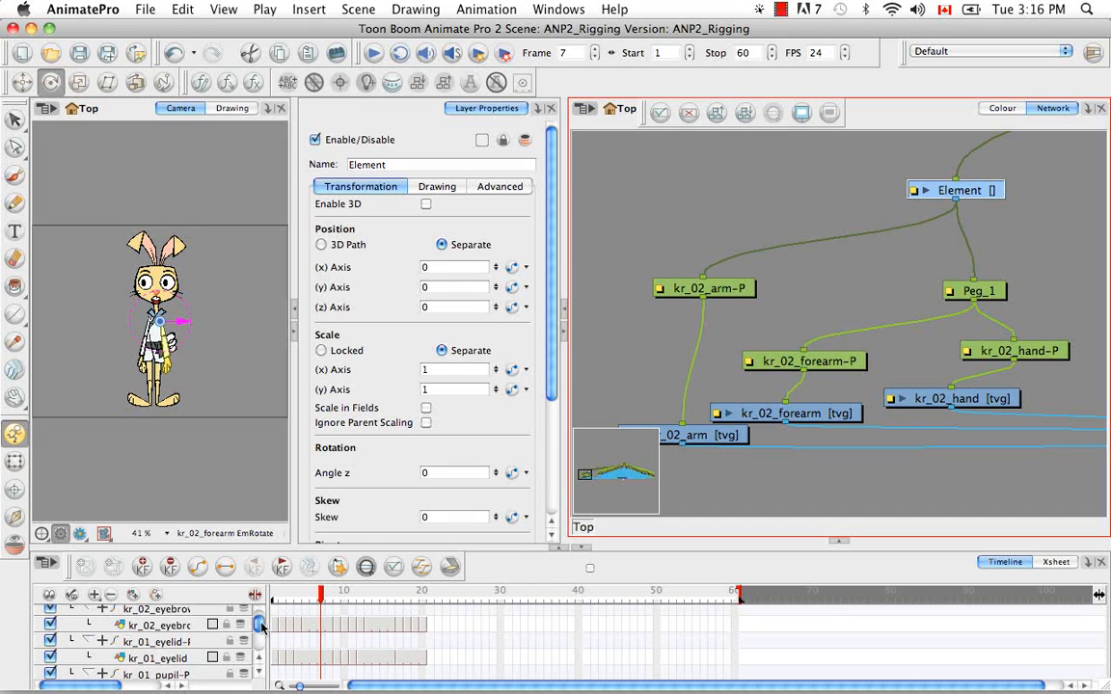
scroll(258, 618, up, 5)
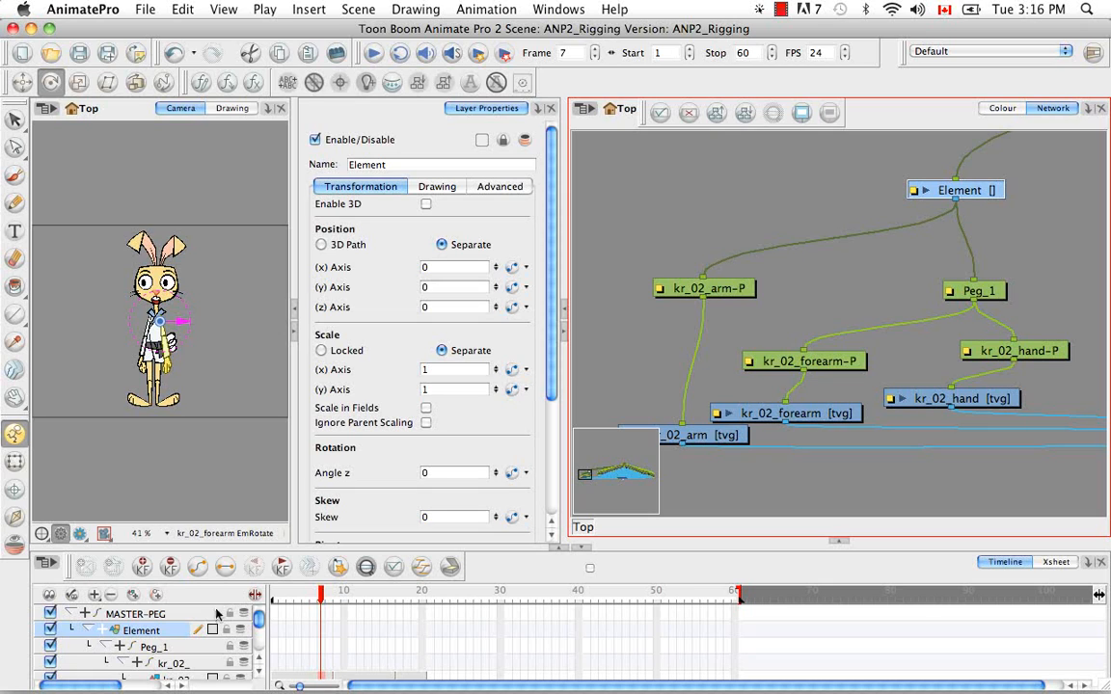
click(450, 187)
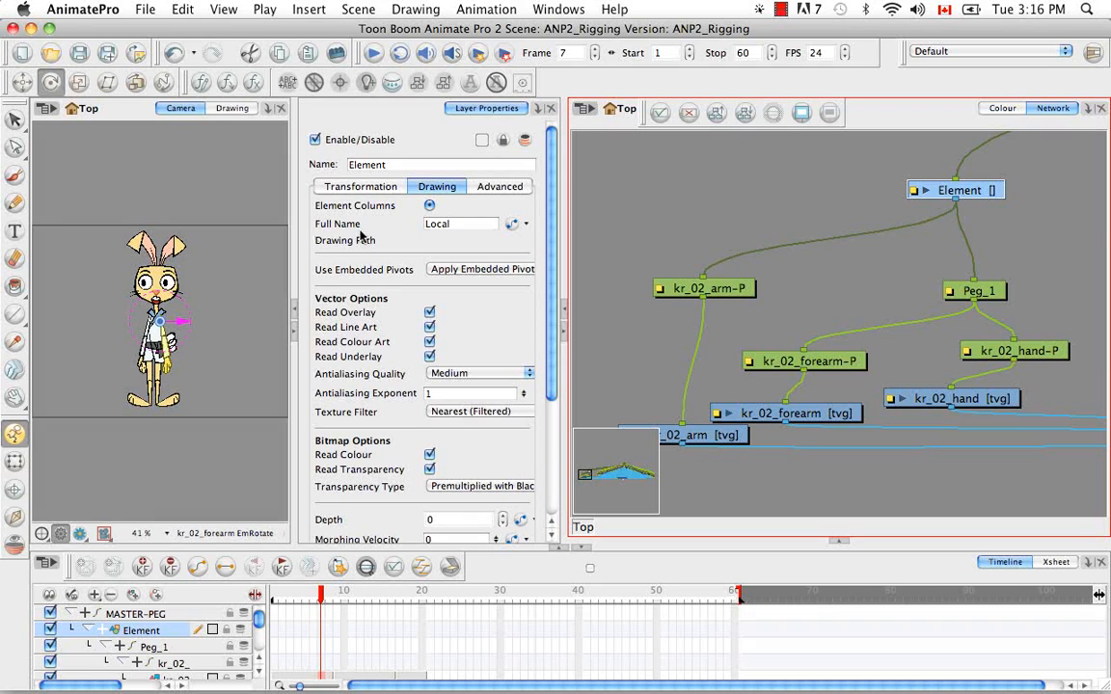
click(511, 225)
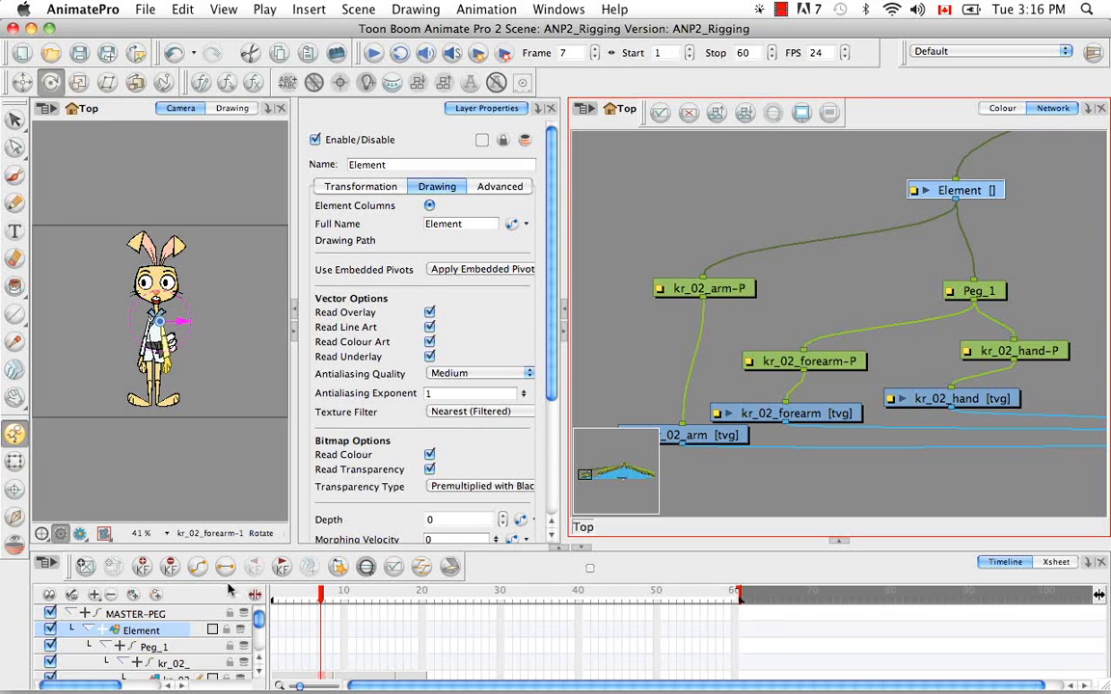
click(275, 599)
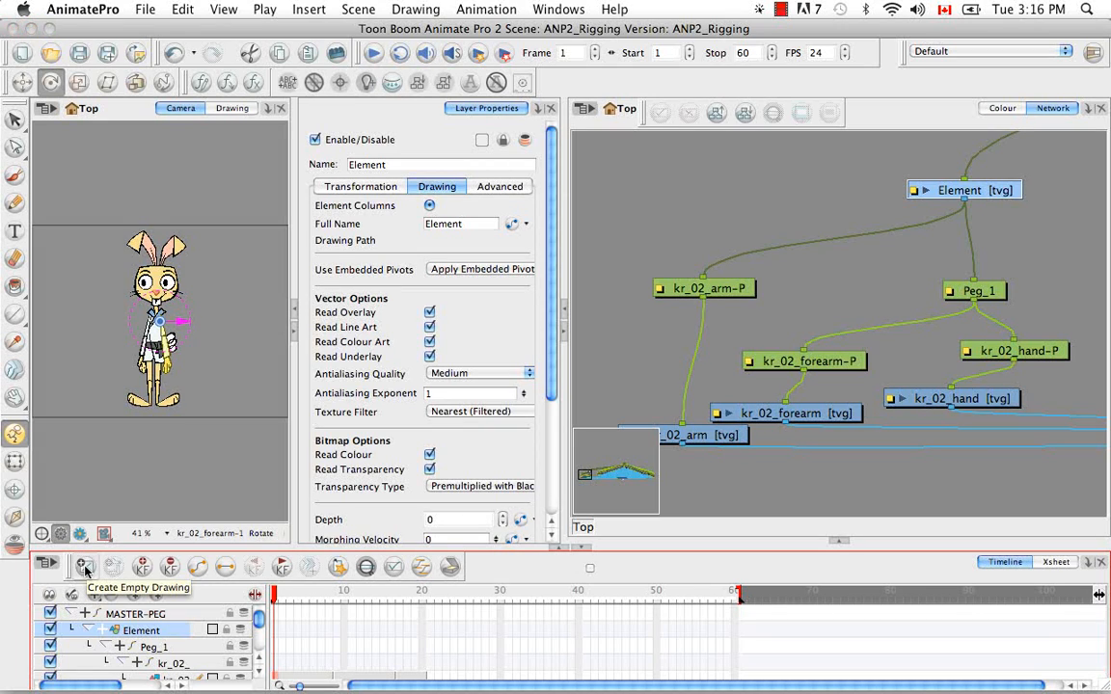
click(84, 568)
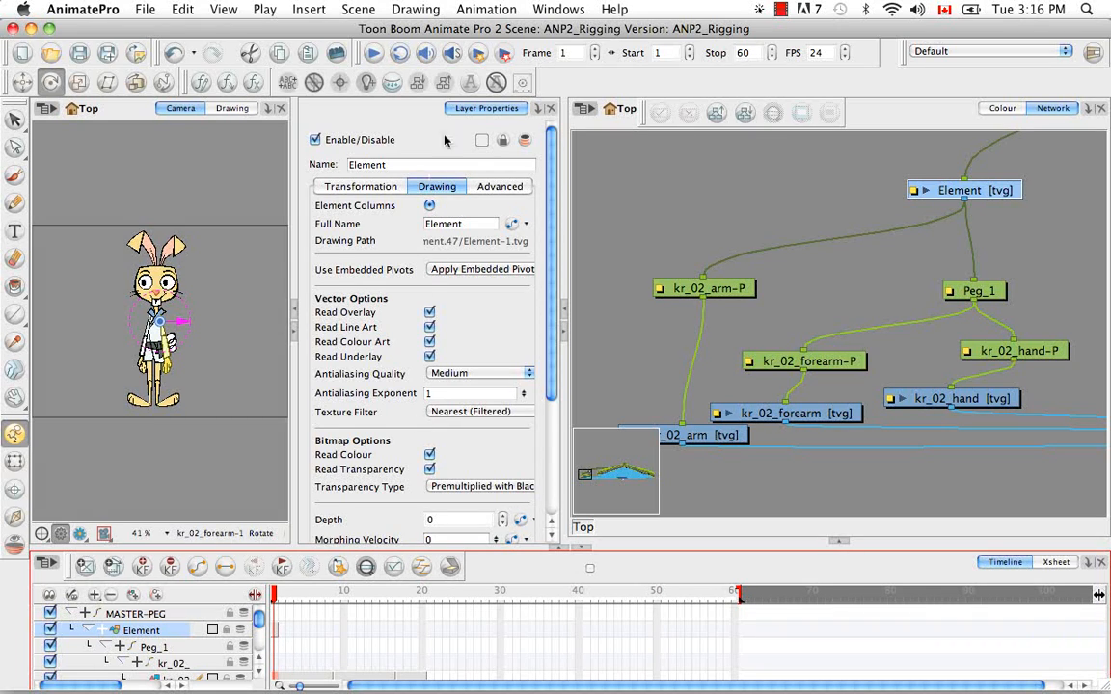
Rename the Element layer as KR_02_ARM-PEG in its layer properties
click(409, 165)
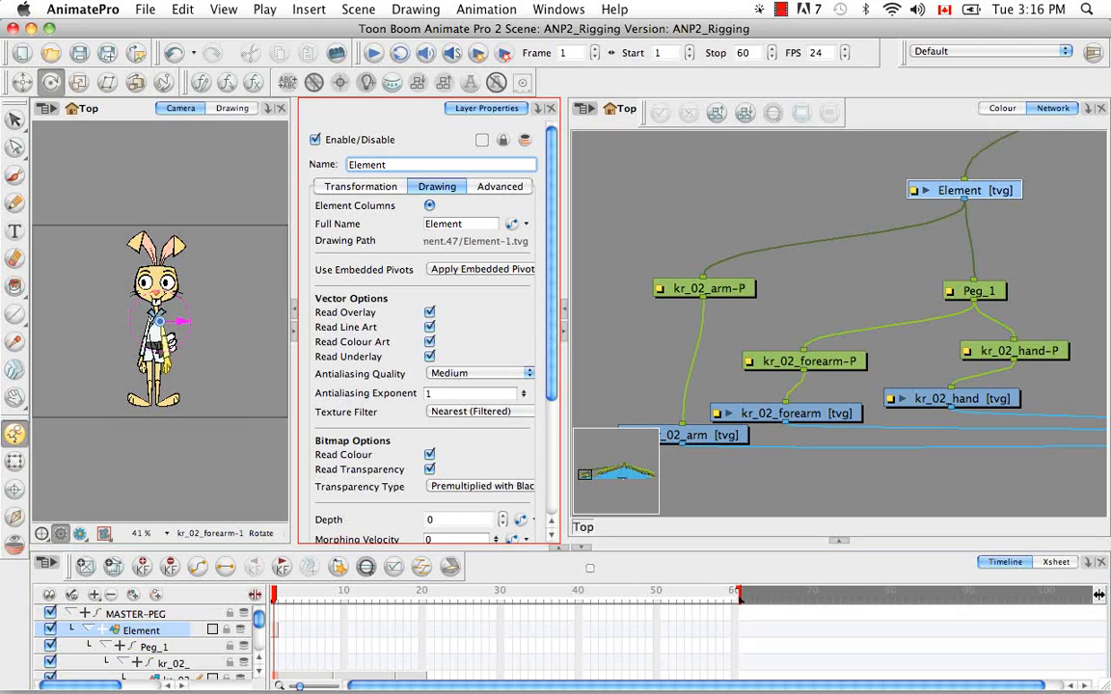
double_click(351, 168)
key(BackSpace)
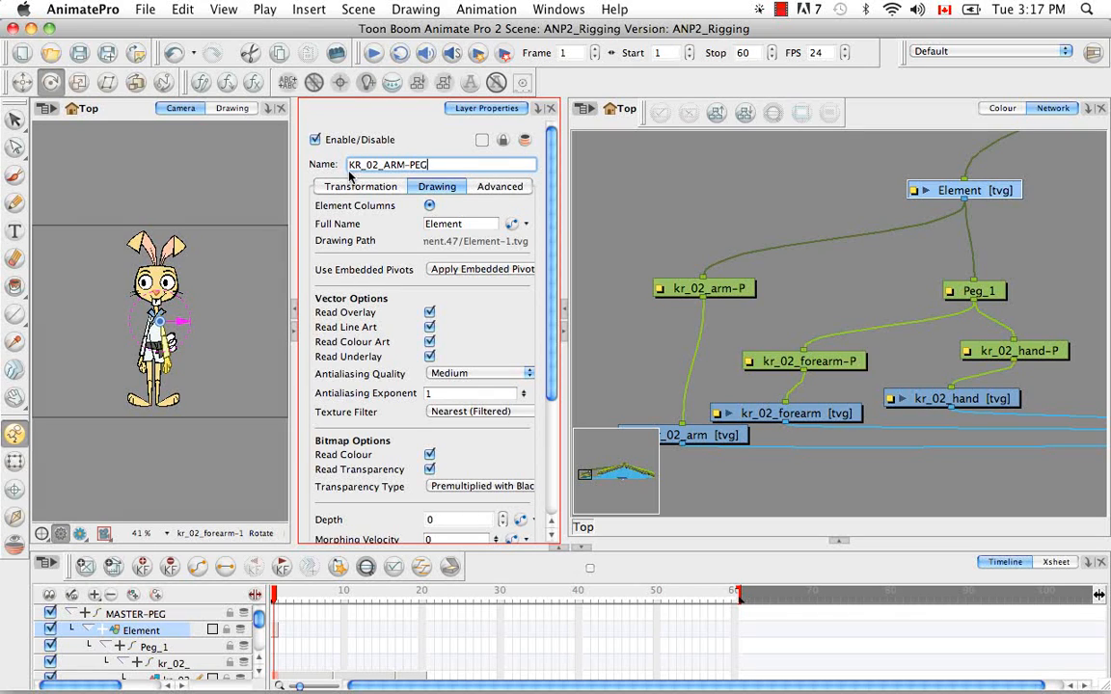
key(Return)
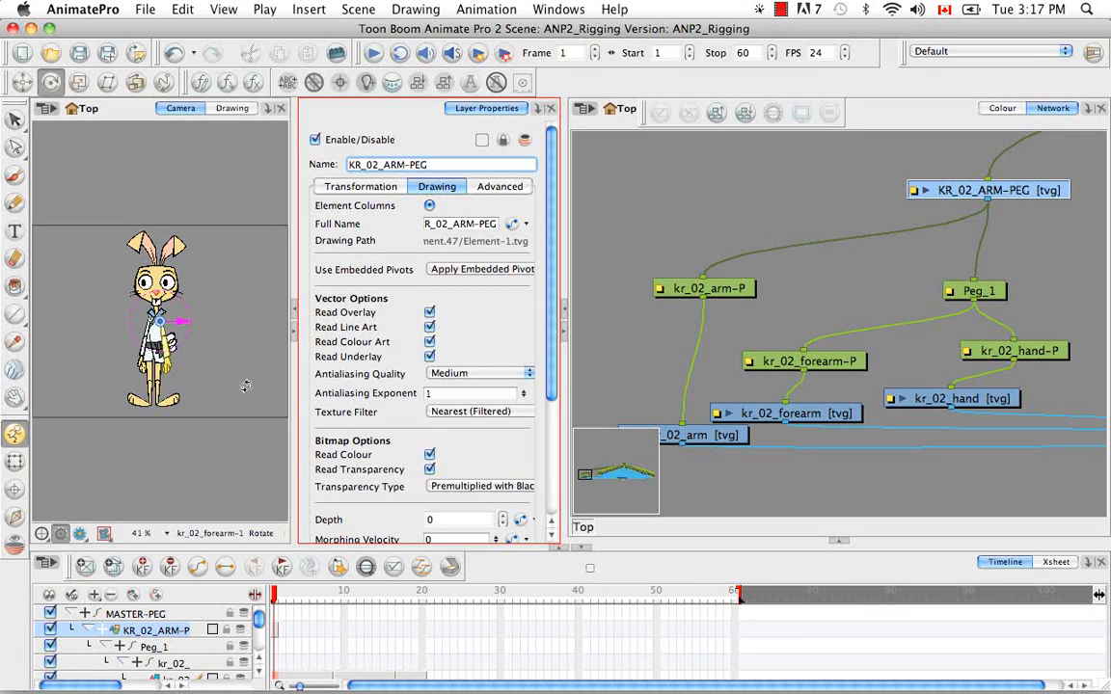
Widen the timeline's layer list and copy the kr_02_arm drawing cell at frame 1
click(218, 345)
scroll(228, 357, up, 8)
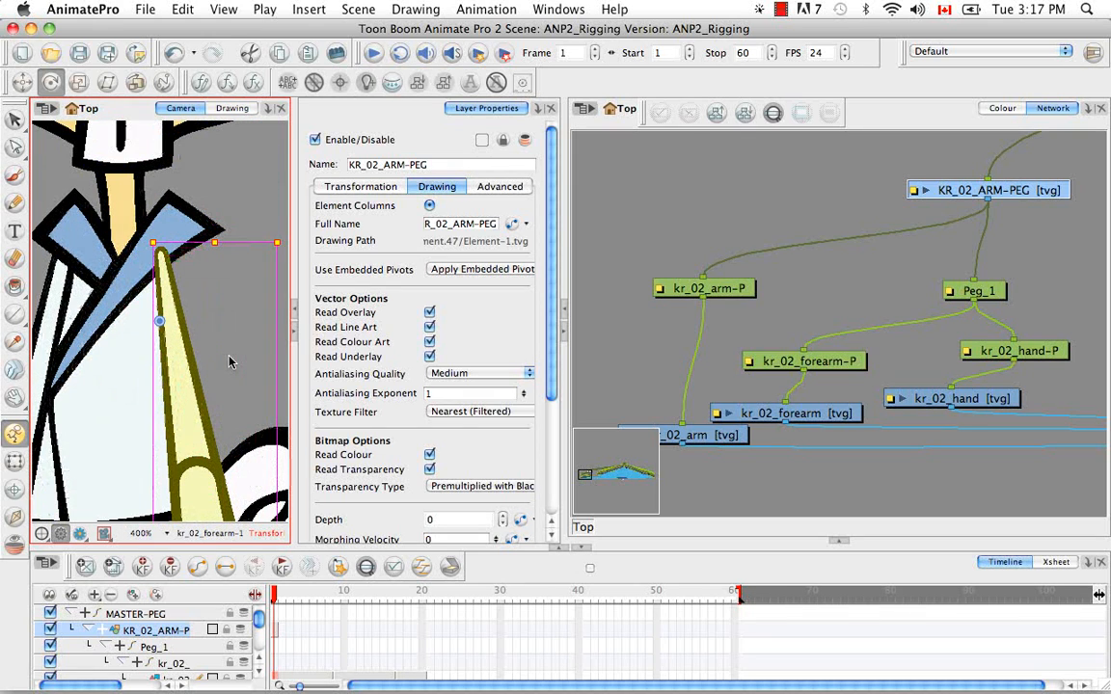
key(alt+3)
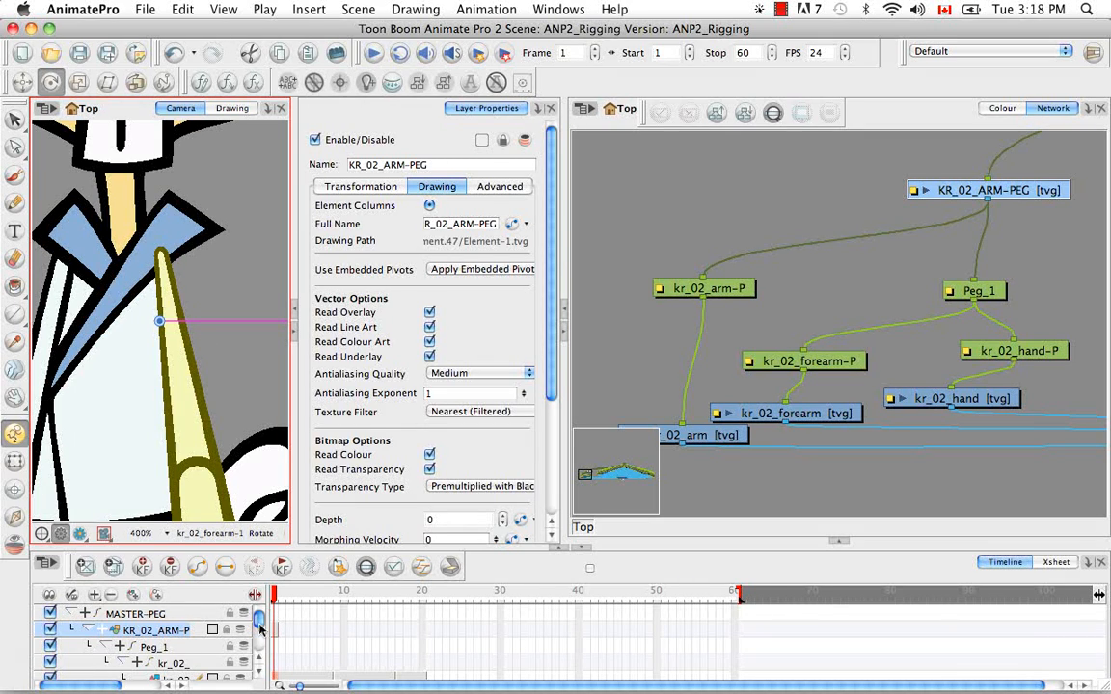
drag(258, 622, 306, 653)
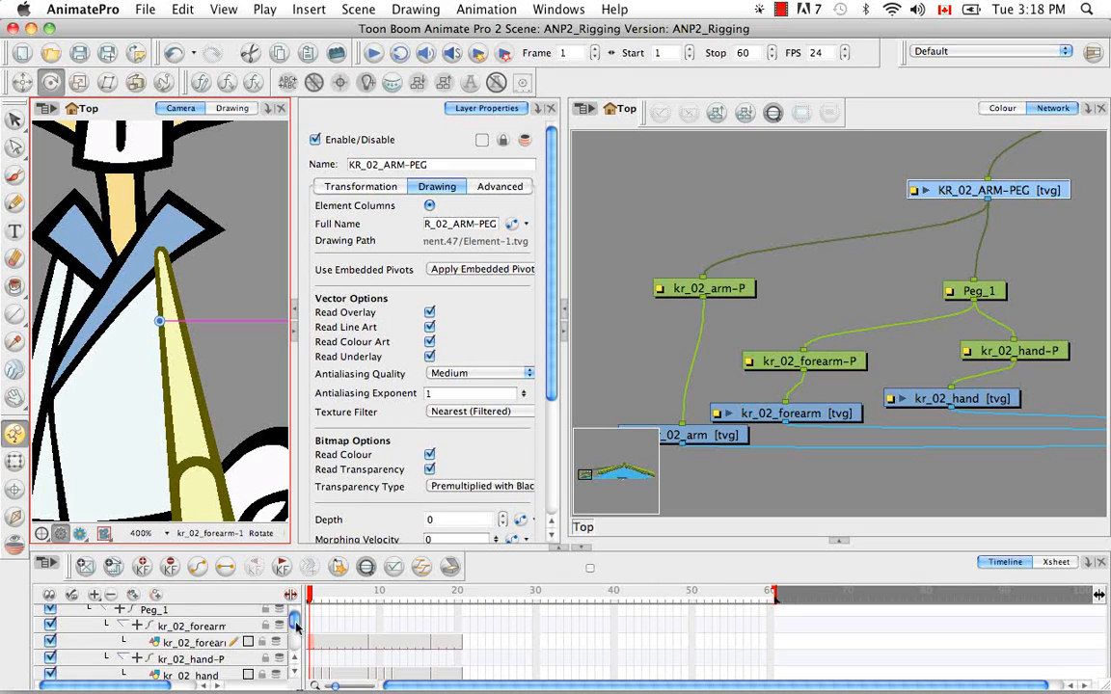
scroll(295, 624, up, 2)
scroll(296, 625, down, 7)
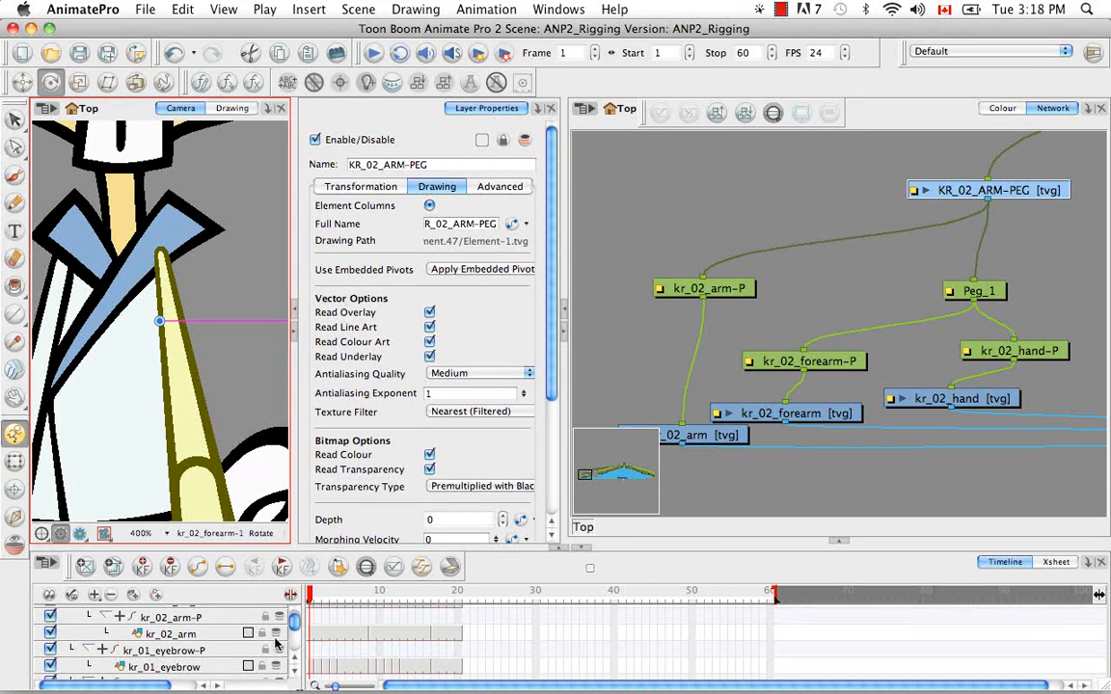
click(310, 637)
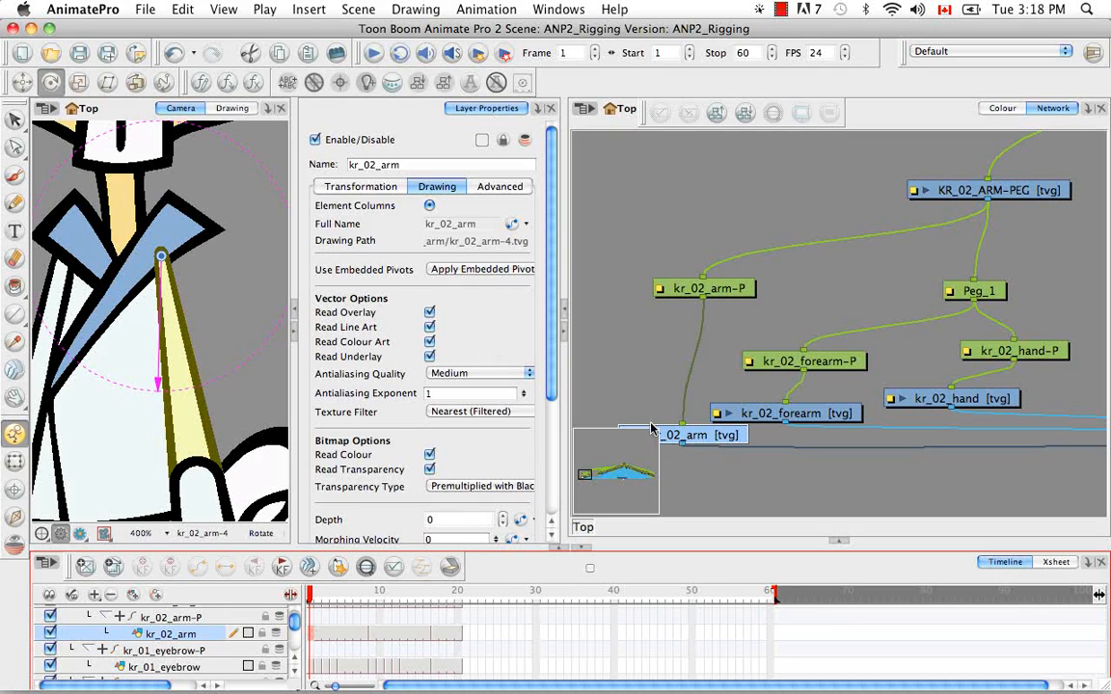
right_click(311, 636)
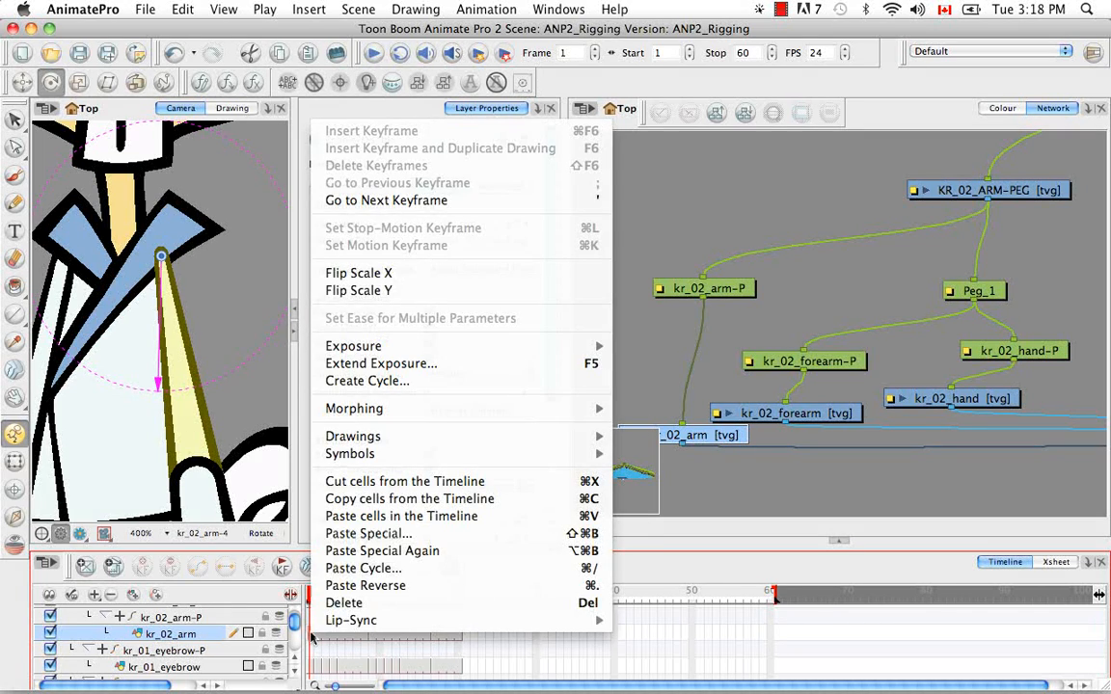
click(335, 501)
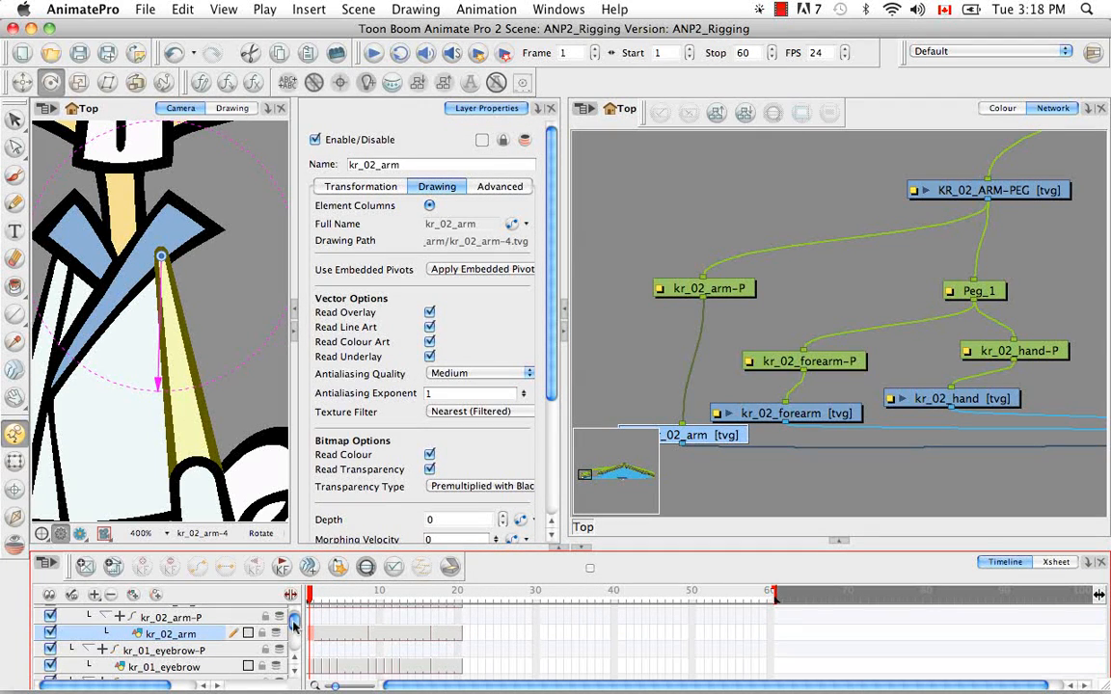
Paste the copied kr_02_arm cell specially onto frame 1 of KR_02_ARM-PEG, with the Update Drawing Pivot option
drag(294, 625, 294, 613)
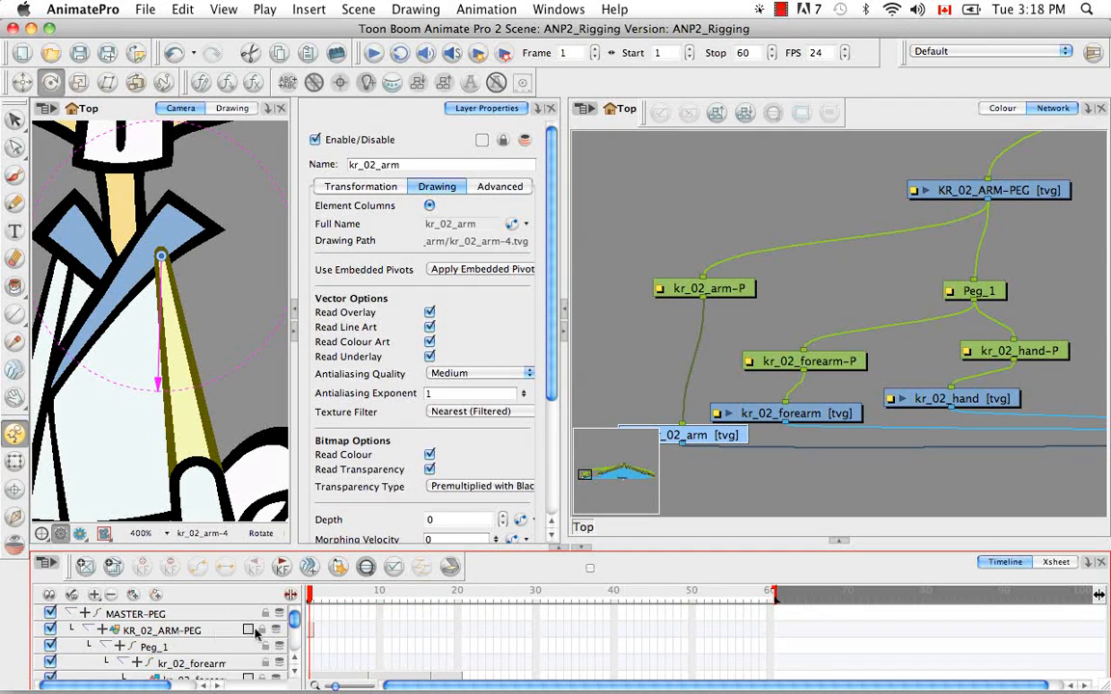
click(312, 634)
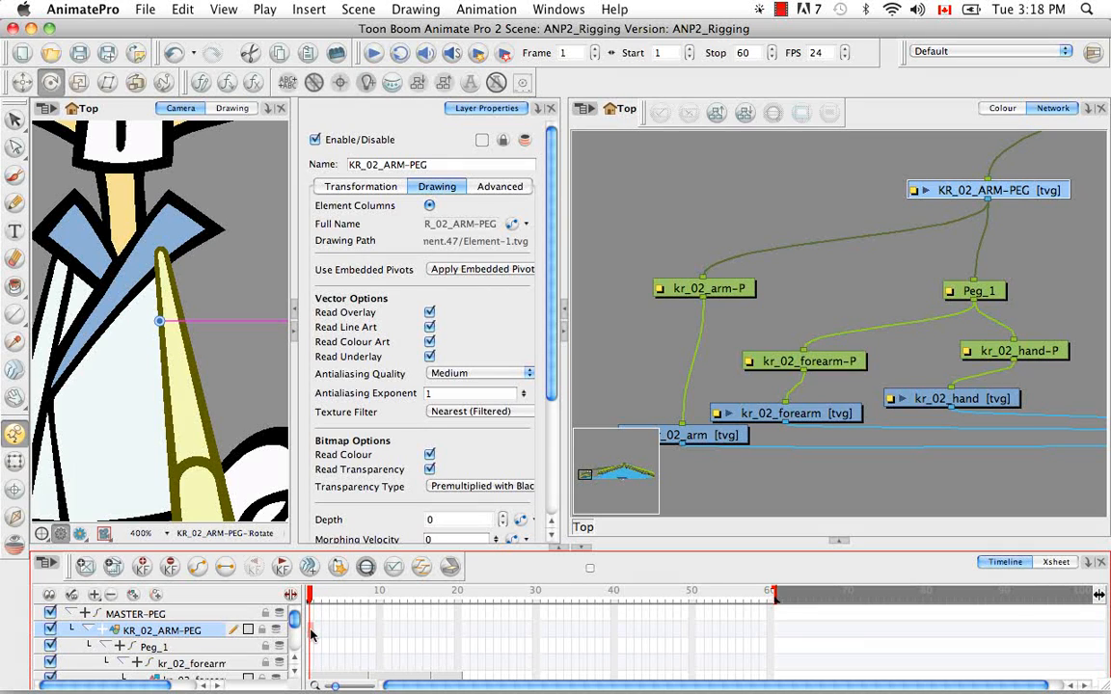
right_click(312, 633)
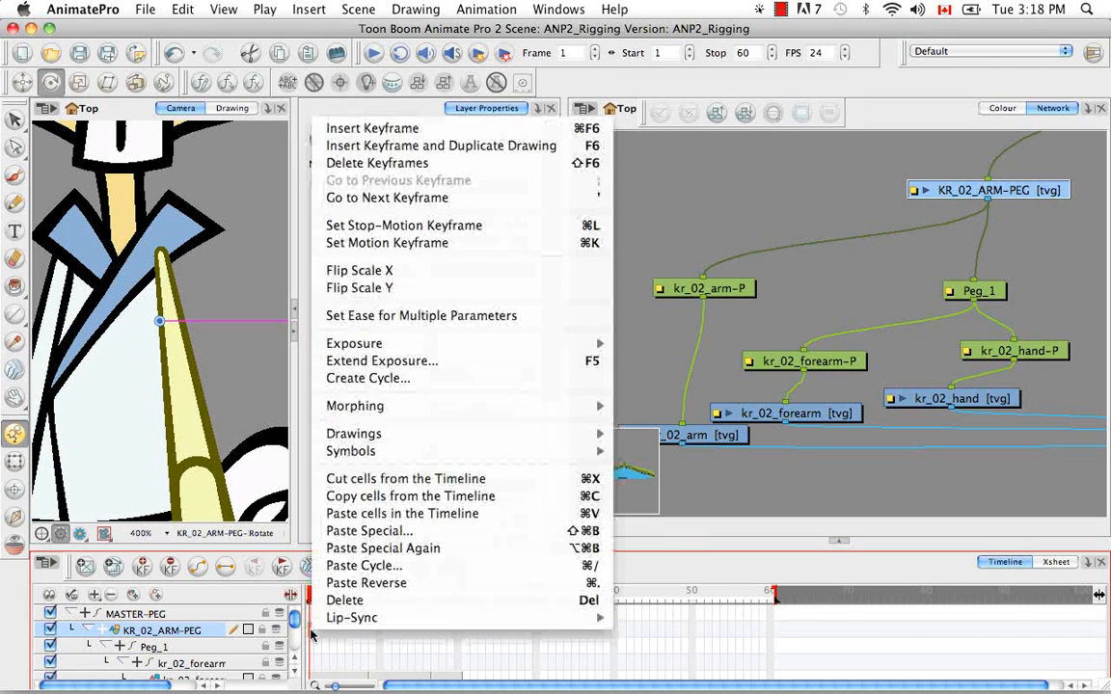
click(370, 532)
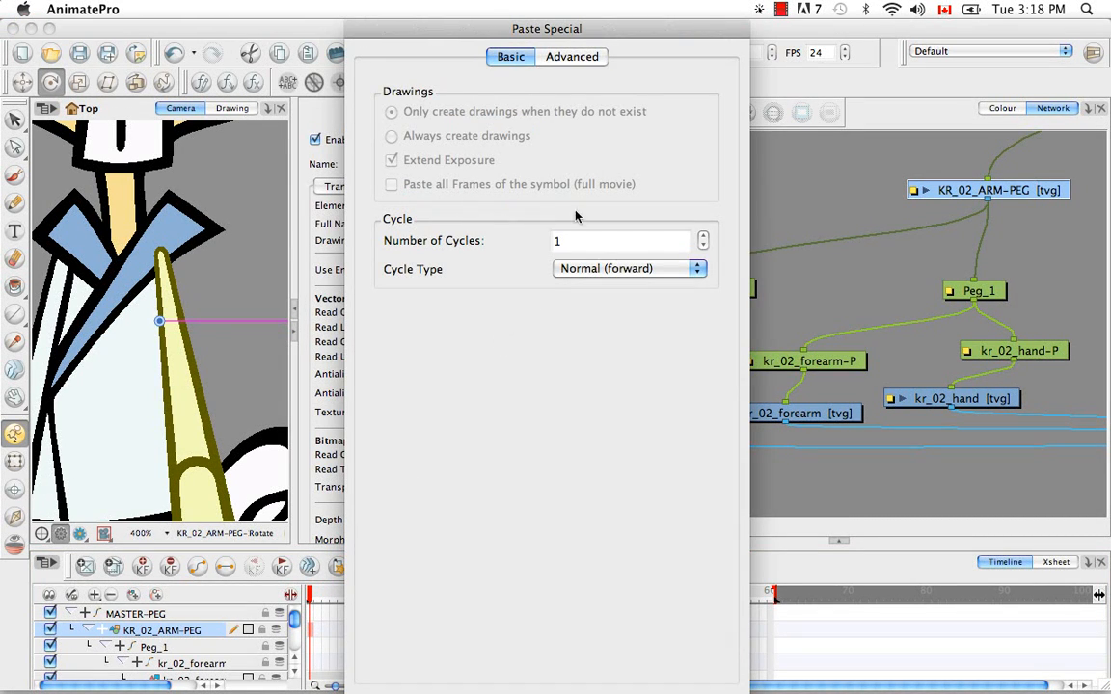
click(574, 58)
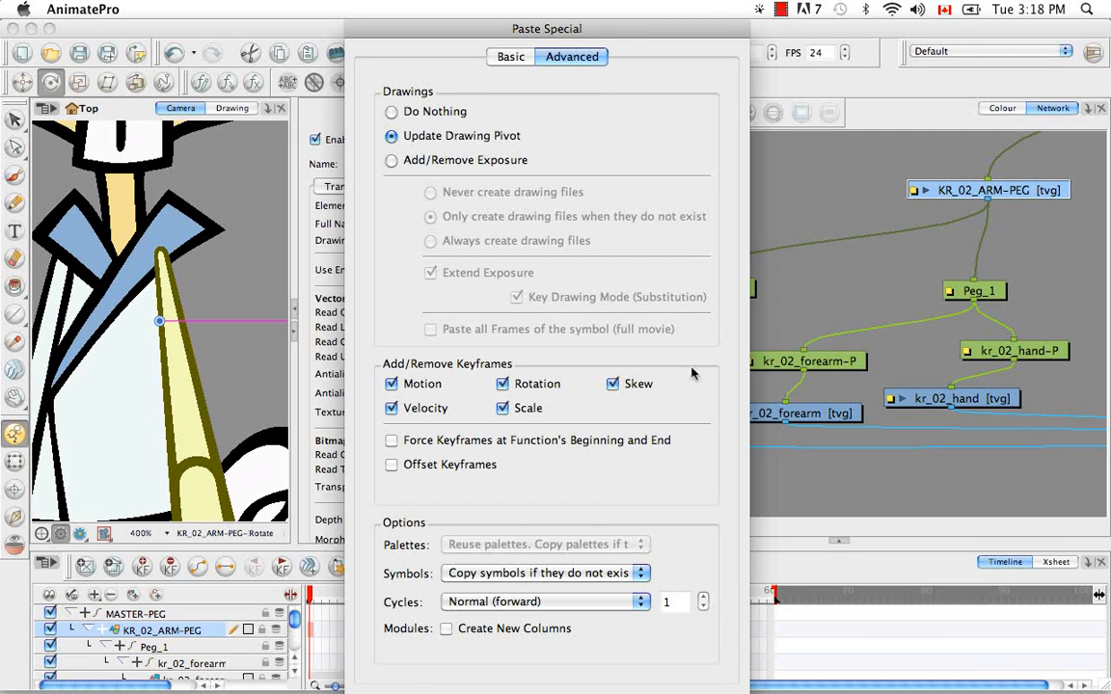
key(Return)
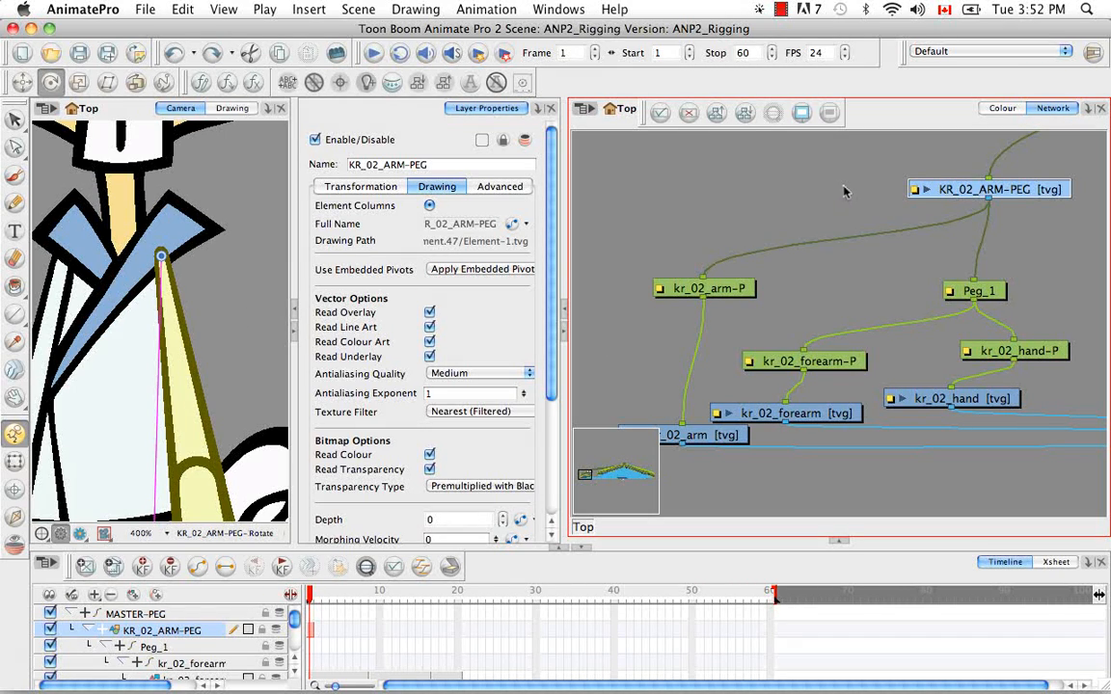
Add a new swatch after the indicator colour in the palette and make it solid pink, R 255, G 0, B 117
click(999, 108)
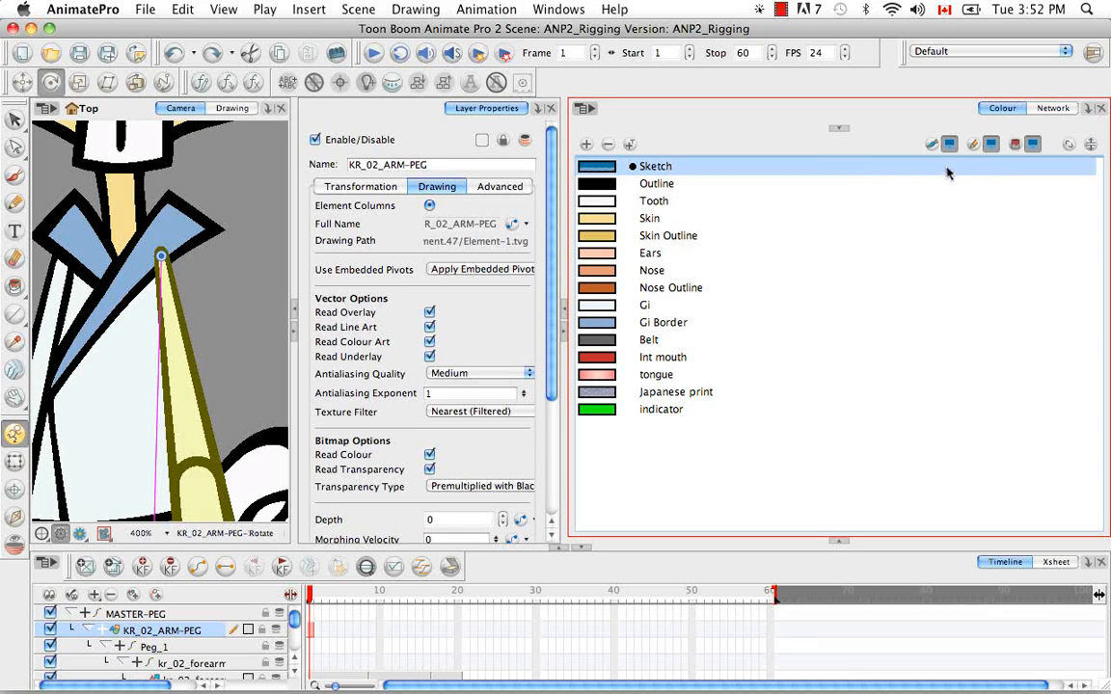
click(617, 410)
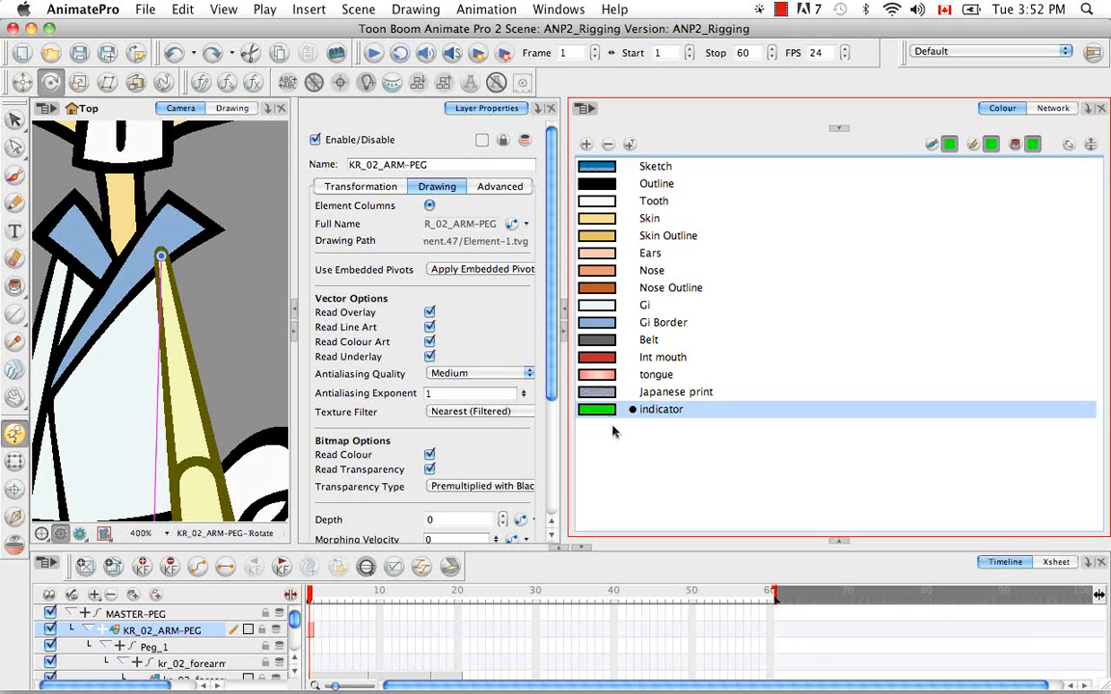
click(586, 145)
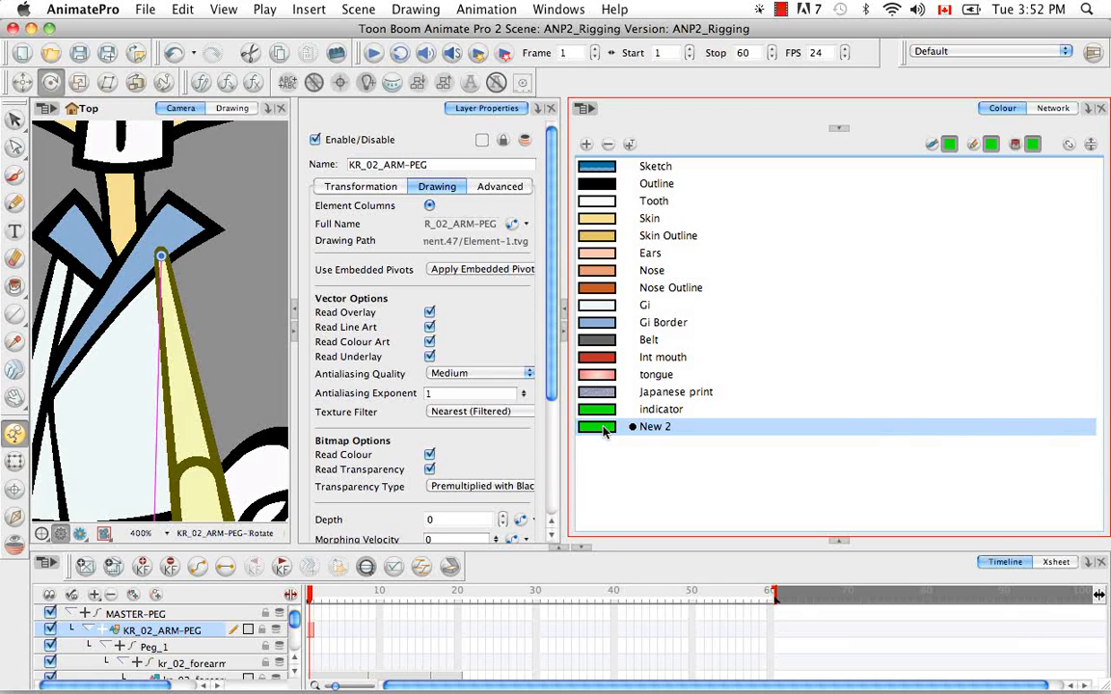
double_click(598, 427)
drag(784, 307, 786, 307)
click(618, 450)
click(966, 374)
click(965, 374)
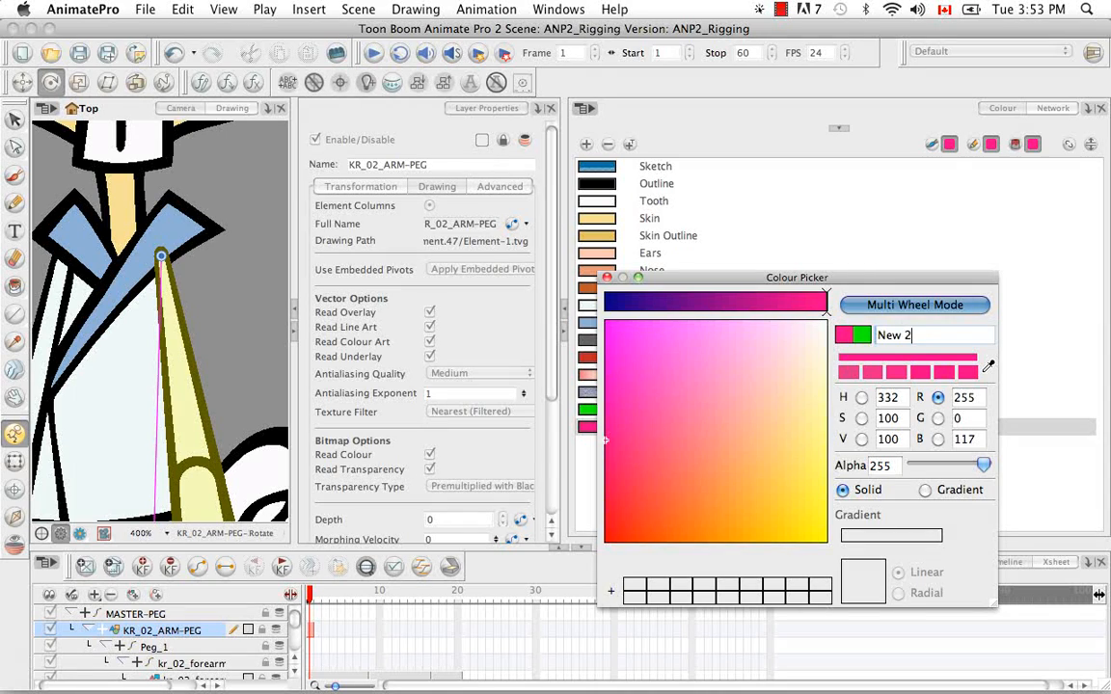
Rename the new pink swatch as Crosses and close the colour editor
drag(913, 336, 877, 337)
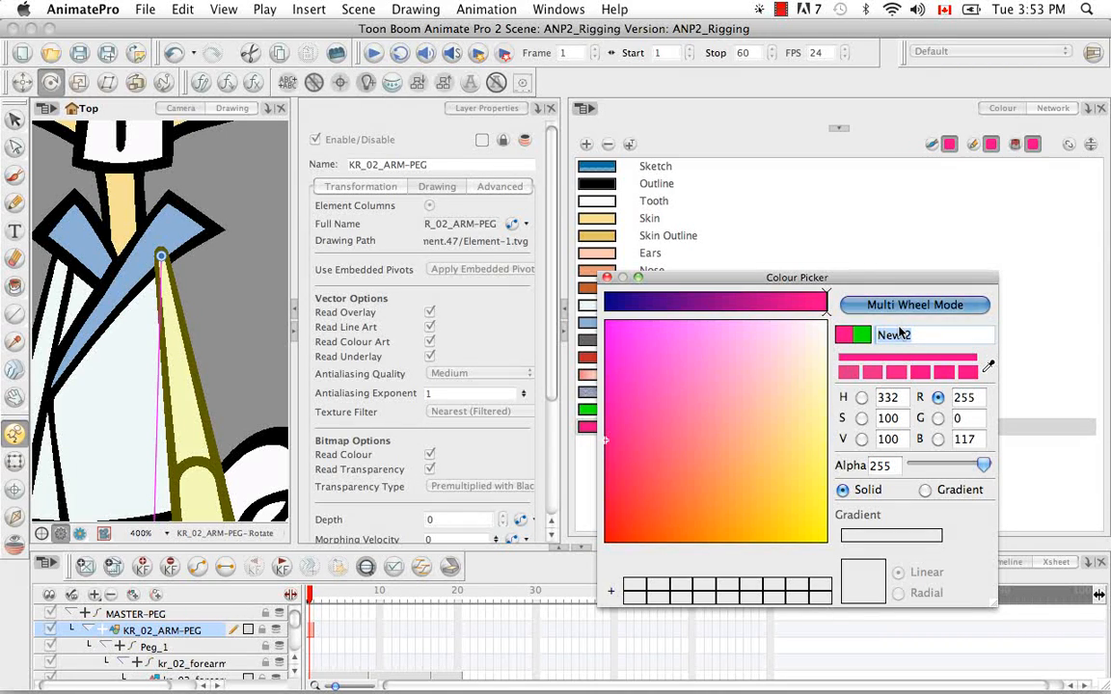
text(Crosses)
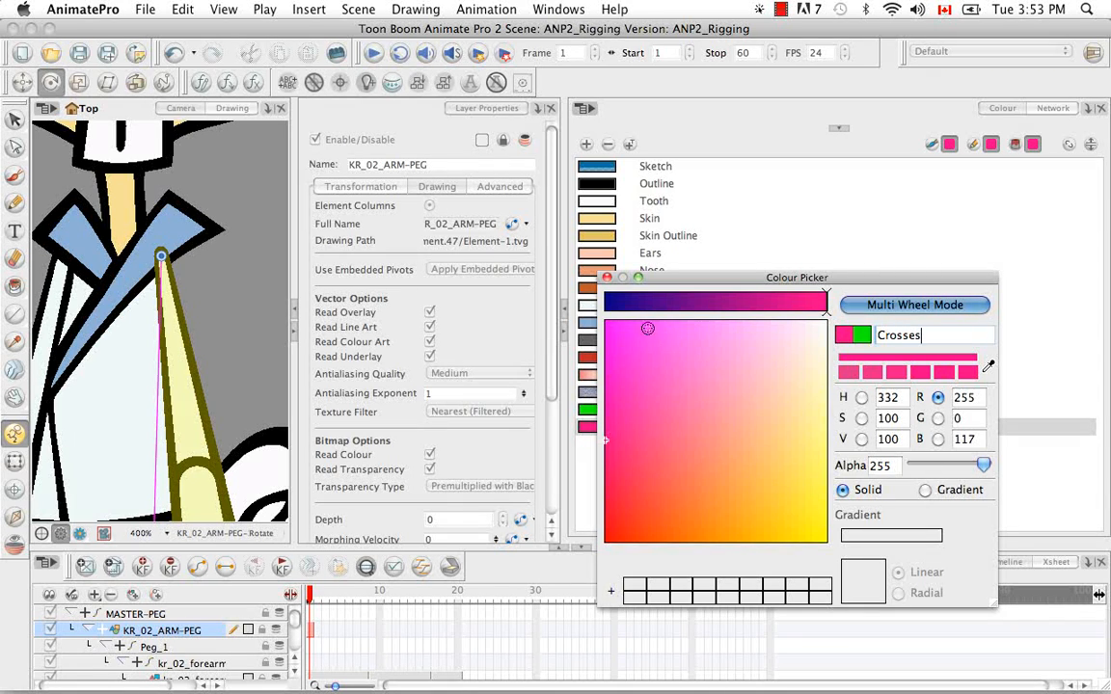
click(608, 278)
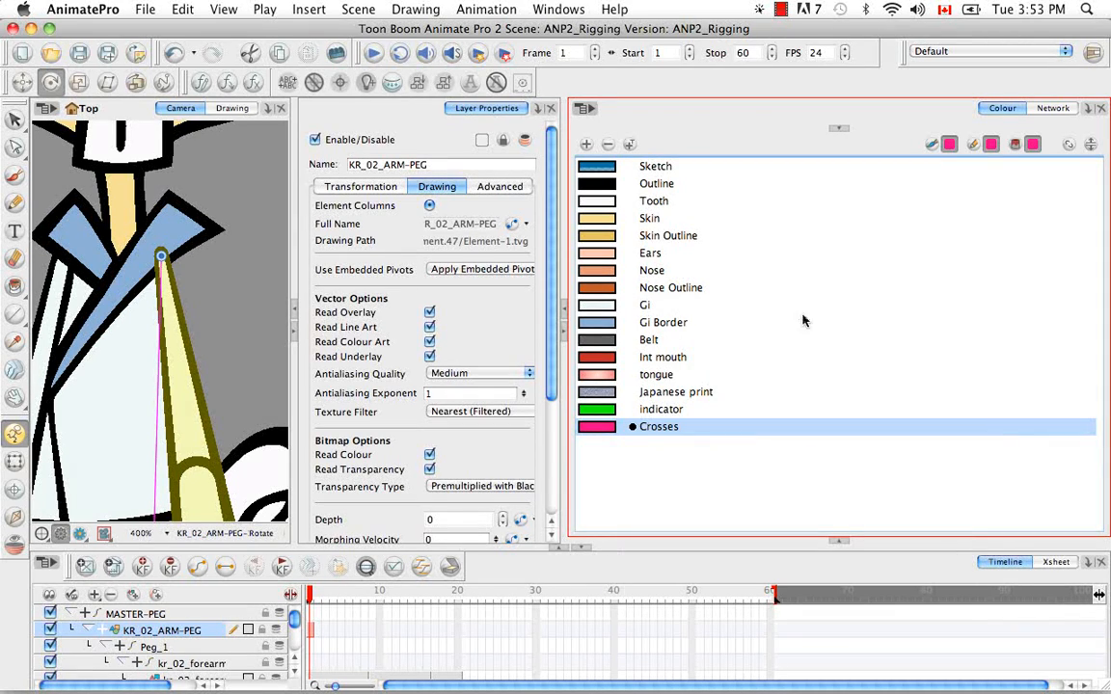
Draw a pink cross with the Brush over the shoulder pivot in the KR_02_ARM-PEG drawing
click(1053, 108)
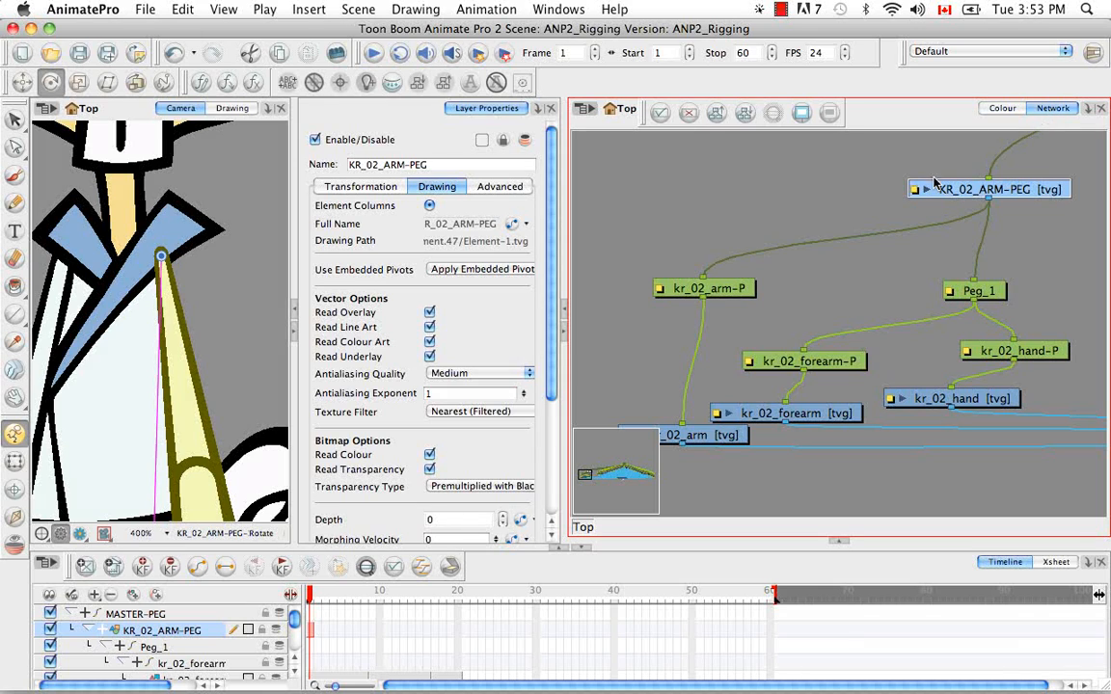
click(15, 174)
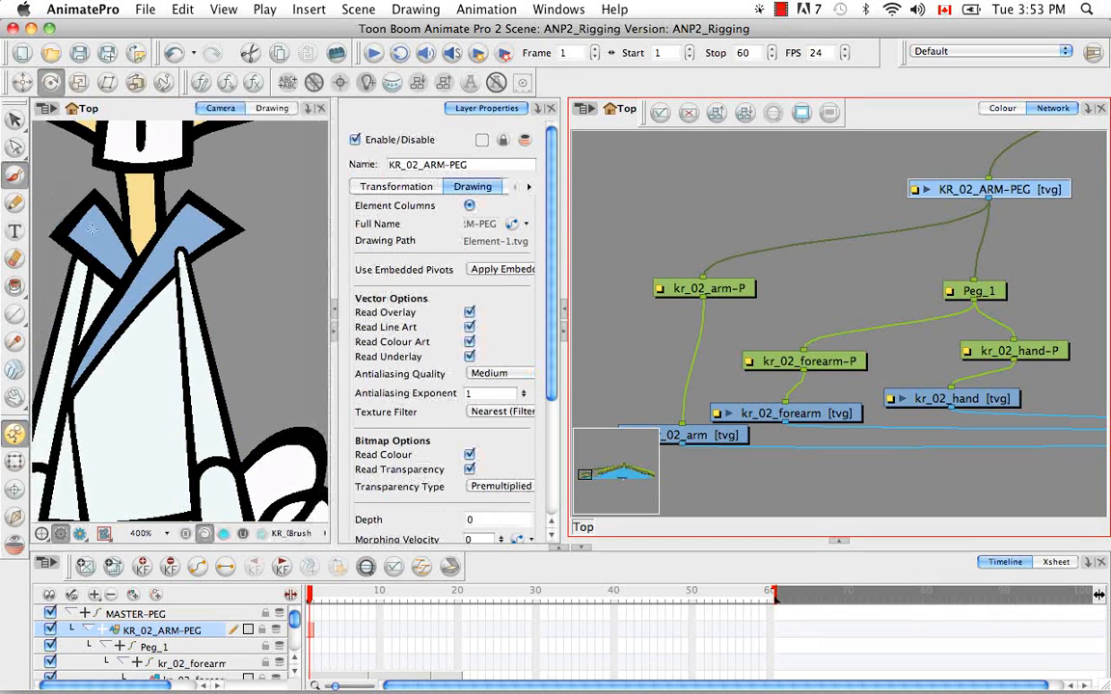
click(159, 254)
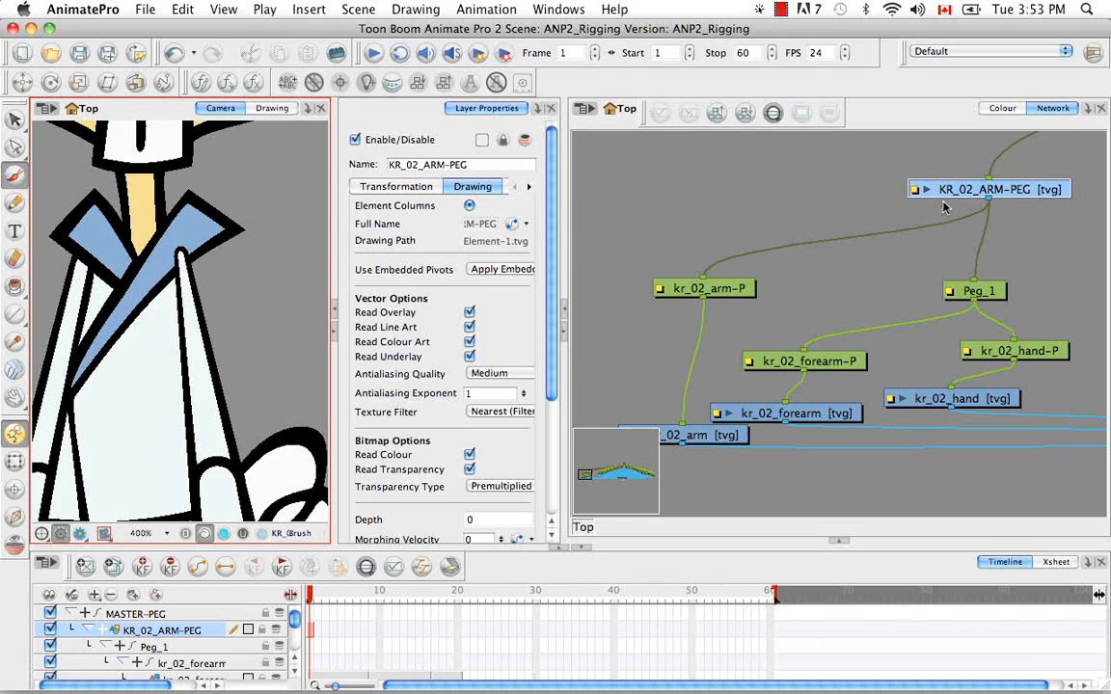
Add a Composite module to the network and connect the output of KR_02_ARM-PEG to it
click(785, 486)
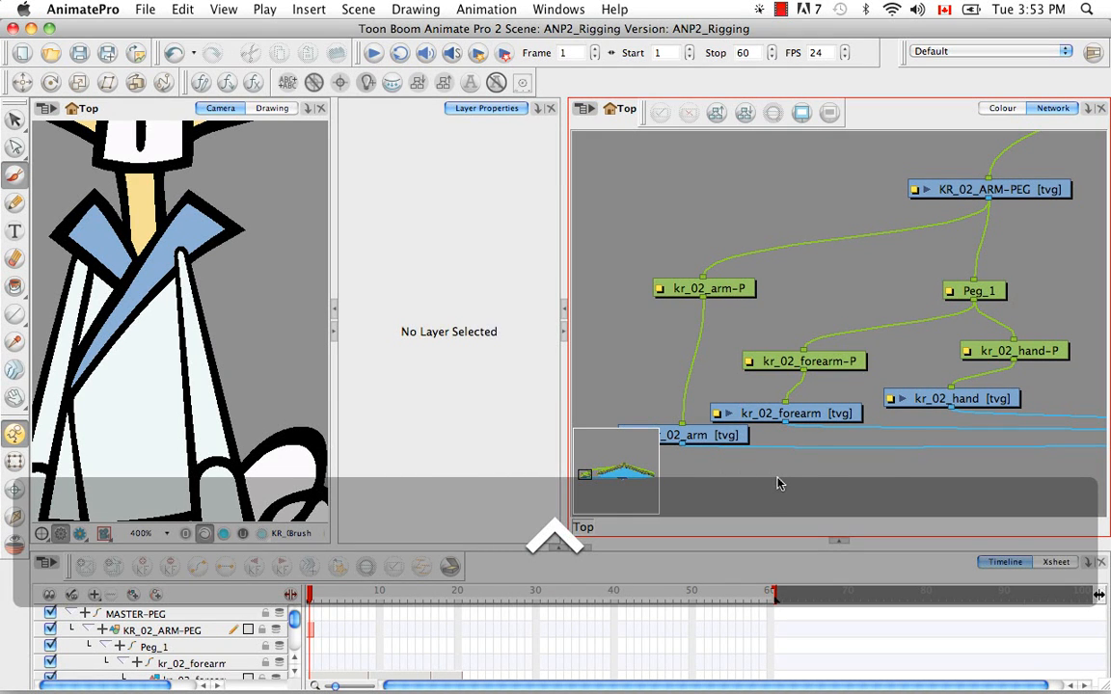
key(ctrl+h)
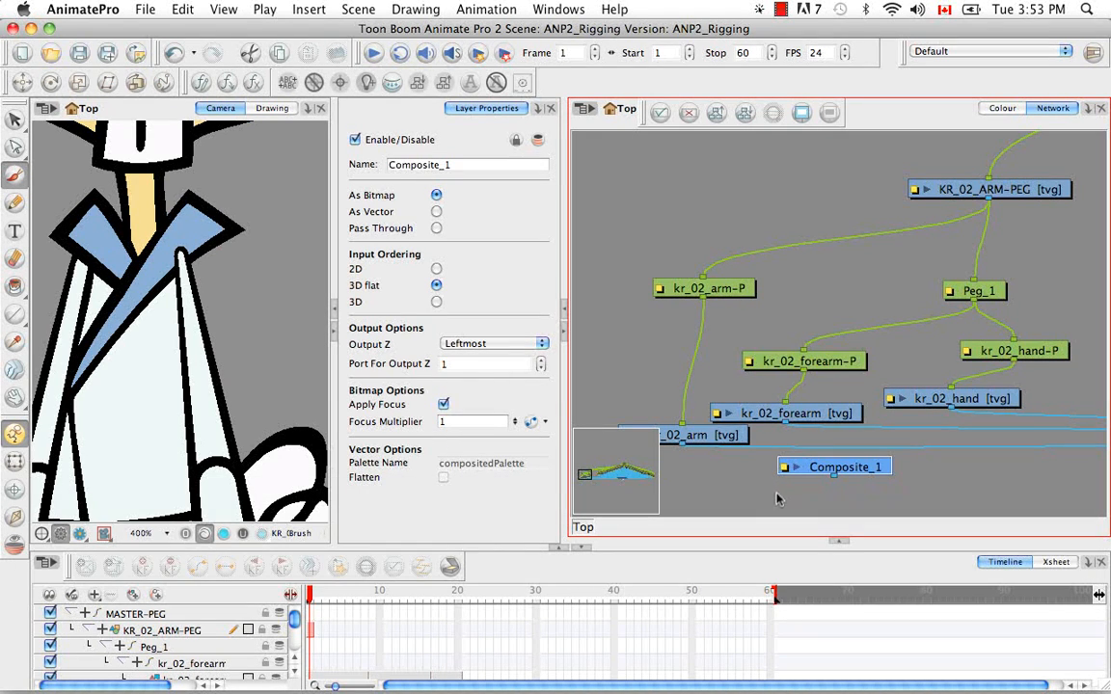
drag(873, 473, 716, 235)
click(981, 214)
drag(988, 201, 937, 488)
Bring Composite_1 next to the main composite and connect its output to the main composite's leftmost port
key(space)
drag(977, 440, 639, 295)
drag(623, 341, 1011, 357)
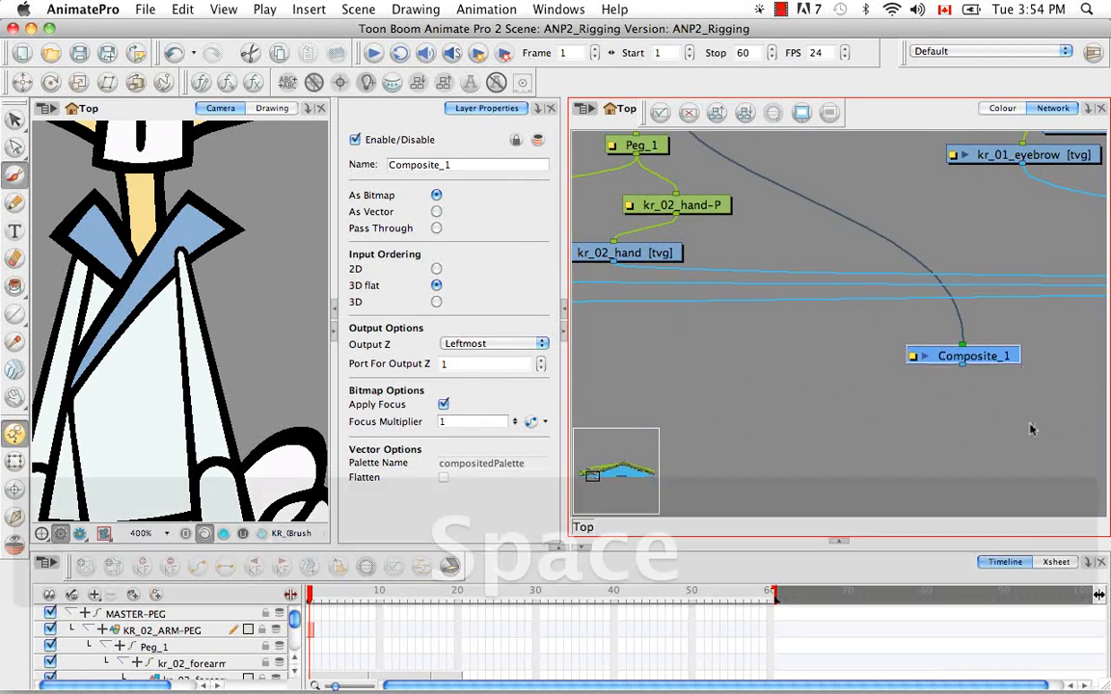
key(space)
drag(1035, 426, 703, 437)
drag(676, 363, 992, 336)
key(space)
drag(1027, 398, 889, 347)
key(space)
drag(974, 390, 803, 426)
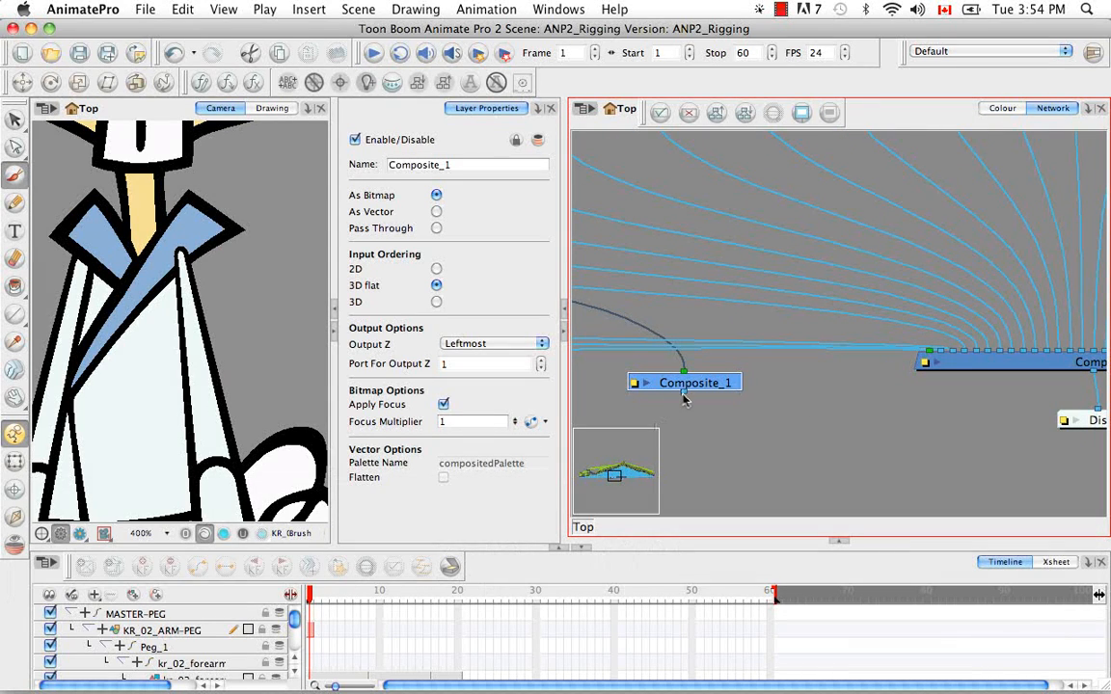
drag(684, 391, 926, 359)
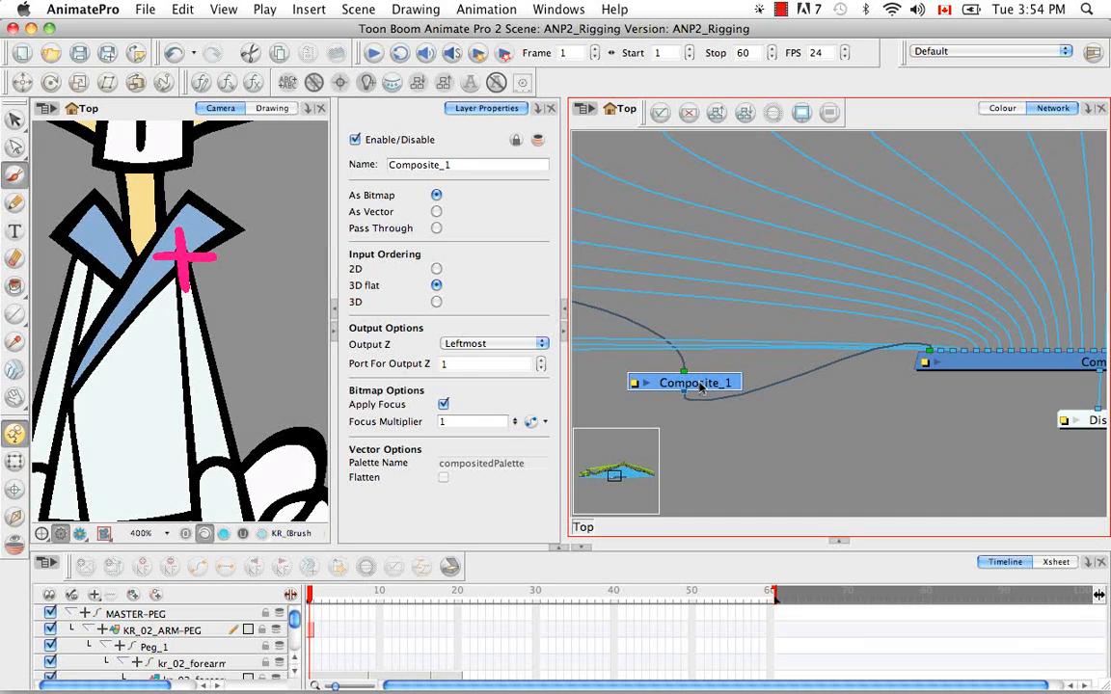
Move Composite_1 back across the network and place it below the rabbit's arm modules
drag(716, 386, 622, 387)
key(space)
drag(684, 415, 935, 479)
drag(855, 414, 1002, 427)
drag(936, 394, 1044, 348)
click(1054, 420)
drag(1056, 421, 664, 348)
click(1053, 421)
drag(1078, 420, 594, 307)
key(space)
drag(657, 352, 1084, 465)
drag(916, 372, 963, 261)
drag(1056, 307, 653, 464)
key(space)
drag(800, 316, 1002, 285)
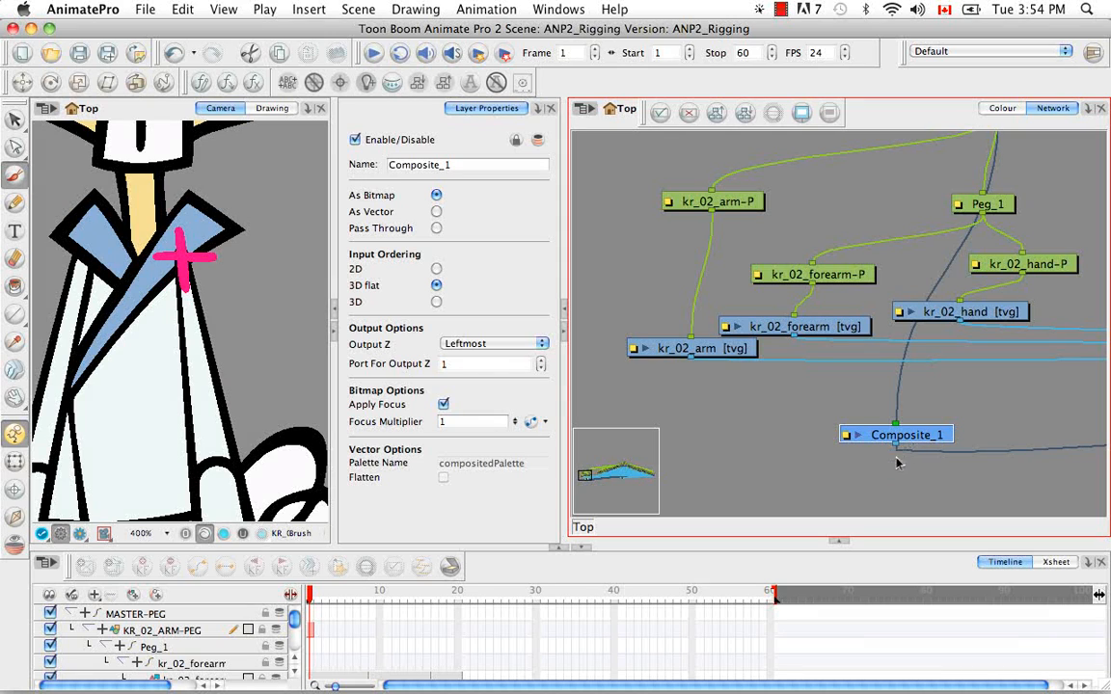
key(space)
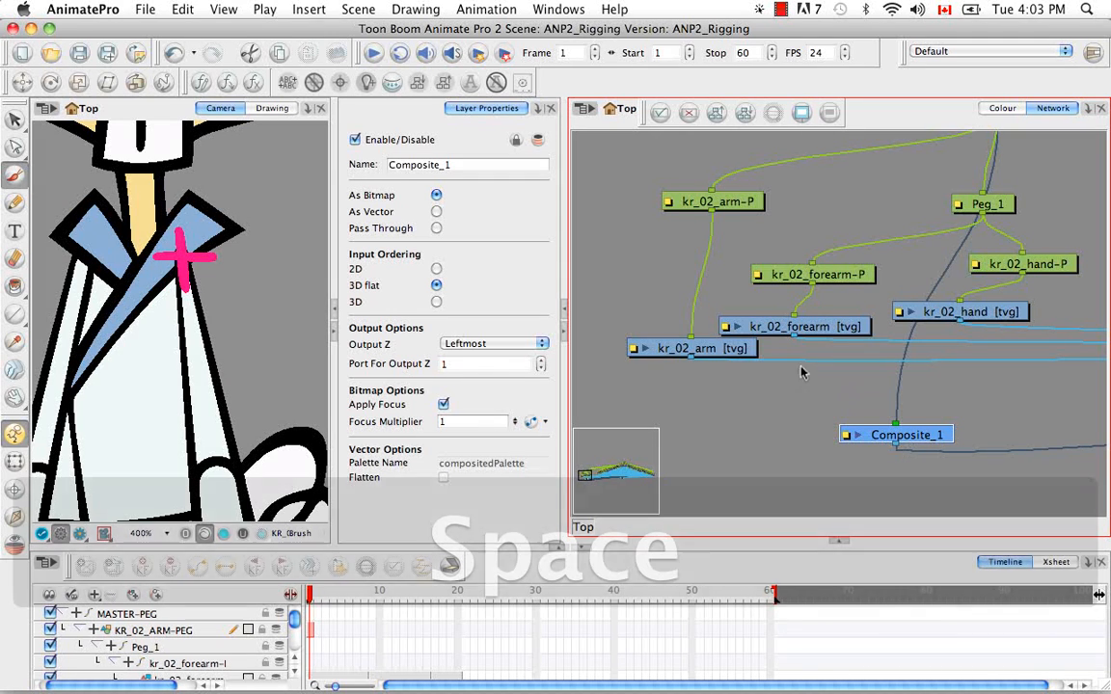
drag(745, 286, 745, 374)
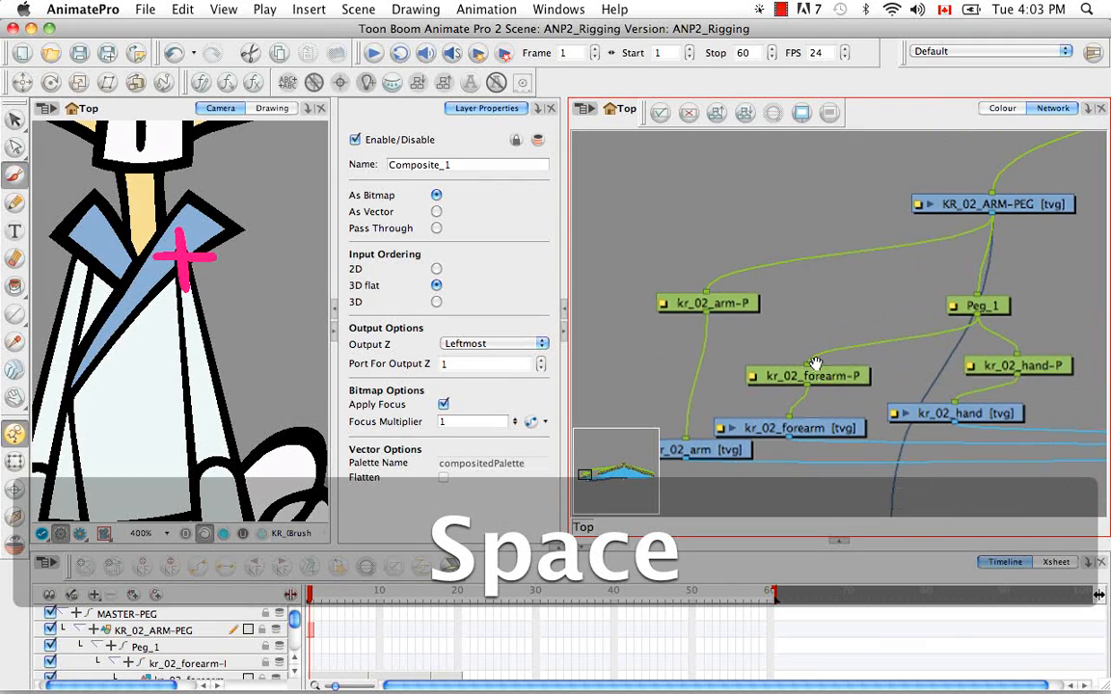
drag(815, 368, 821, 357)
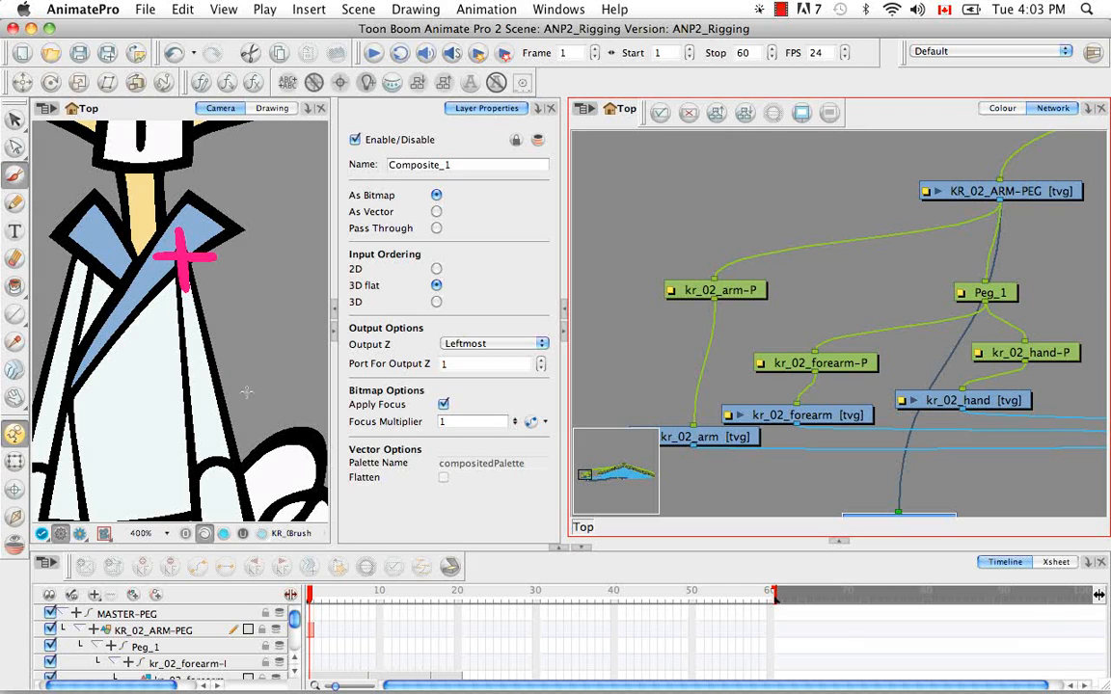
Test selecting kr_02_arm on the character, and select the whole arm through its pink cross with the Transform tool
drag(244, 391, 258, 352)
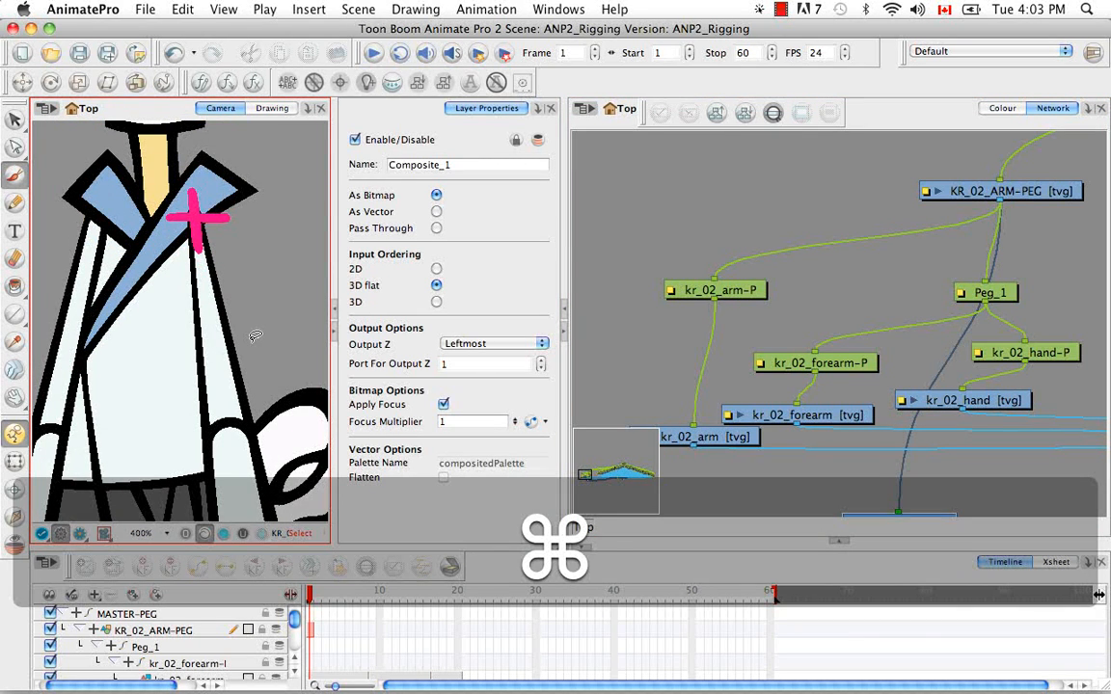
key(super+minus)
key(super+minus)
key(super+minus)
key(super+minus)
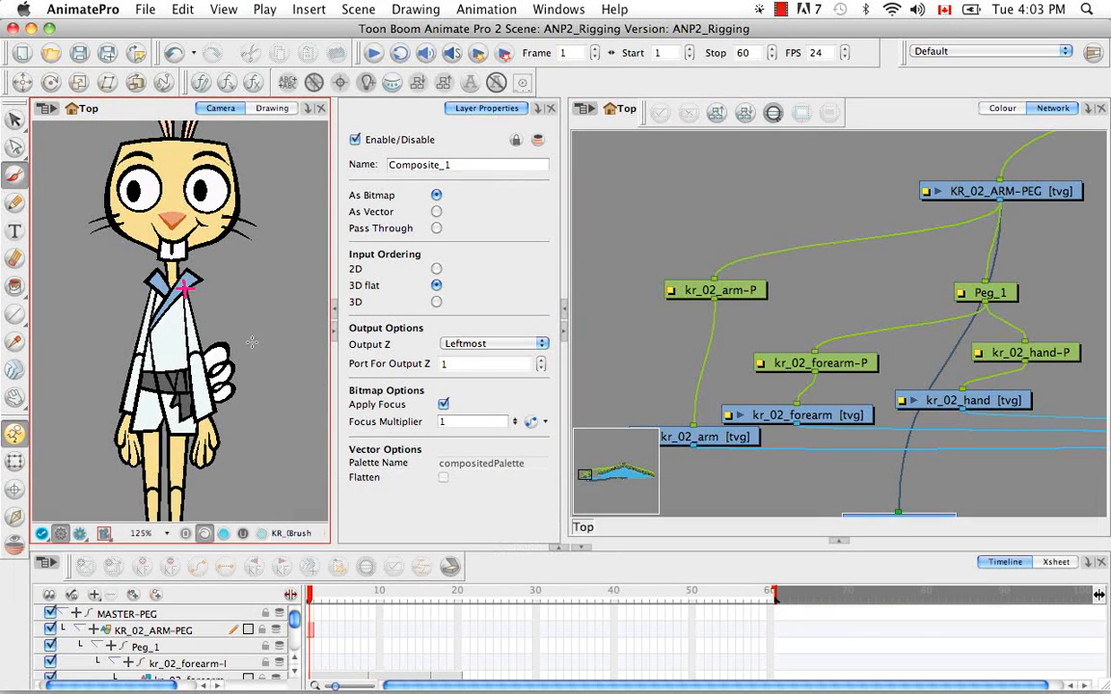
click(15, 462)
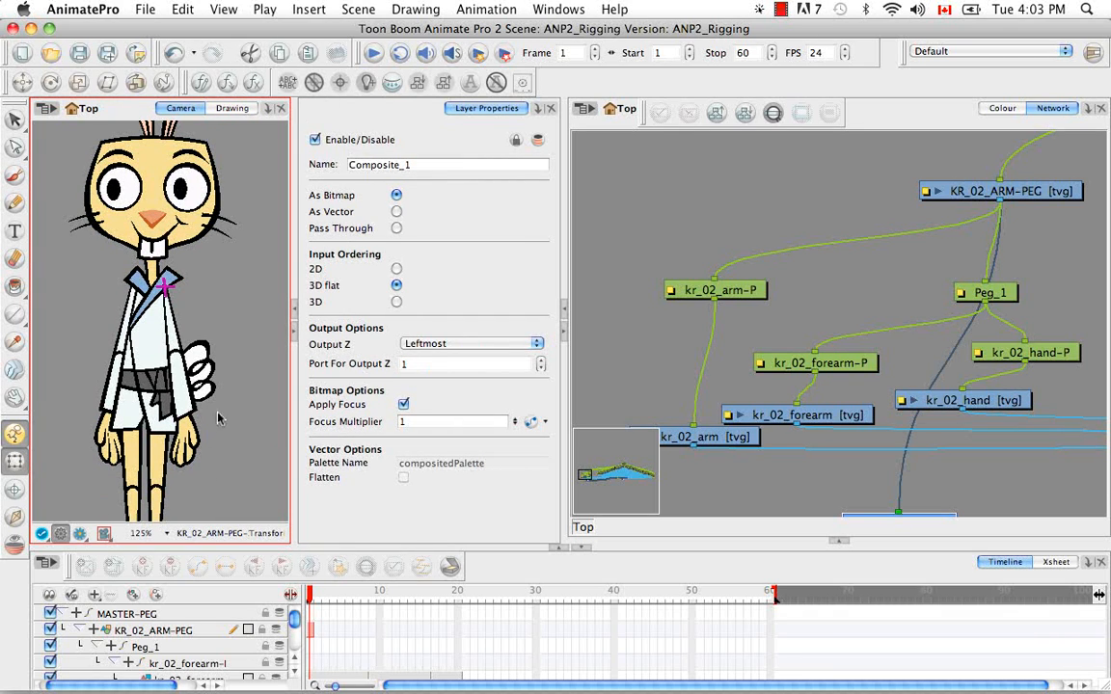
click(197, 375)
click(195, 330)
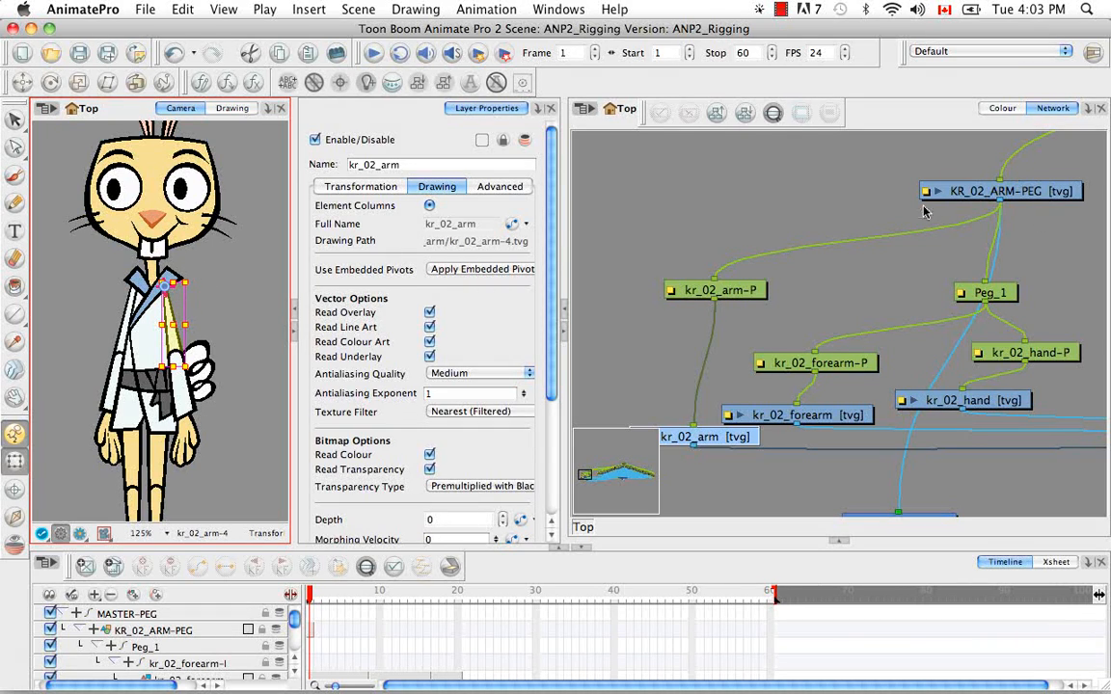
click(207, 285)
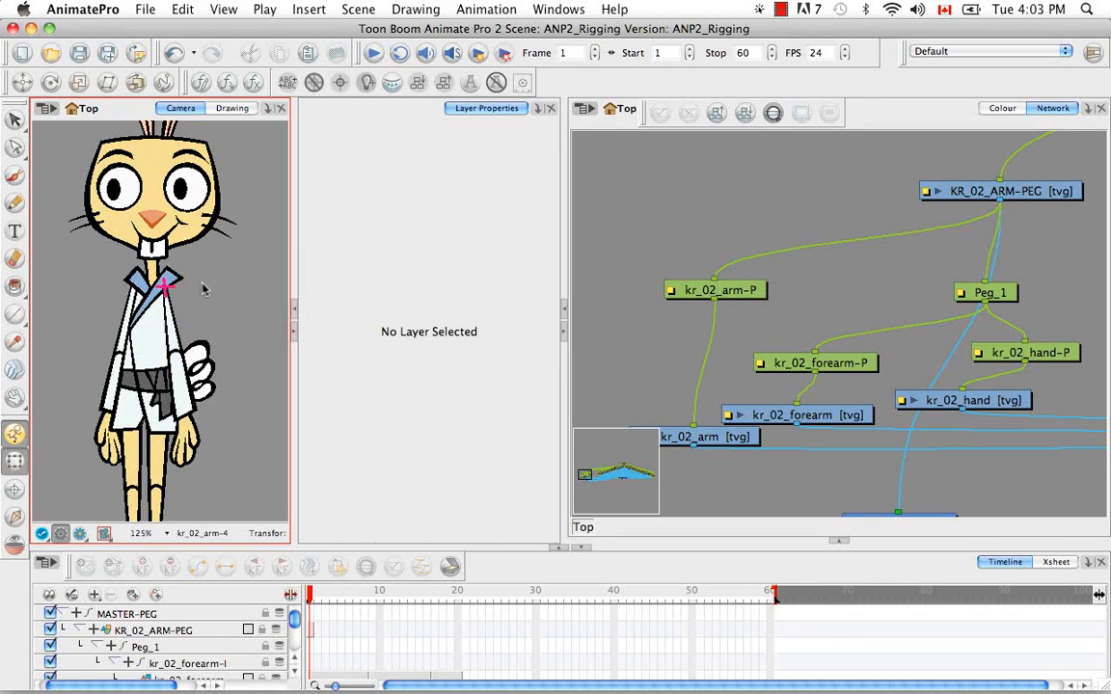
click(173, 283)
click(206, 284)
click(183, 289)
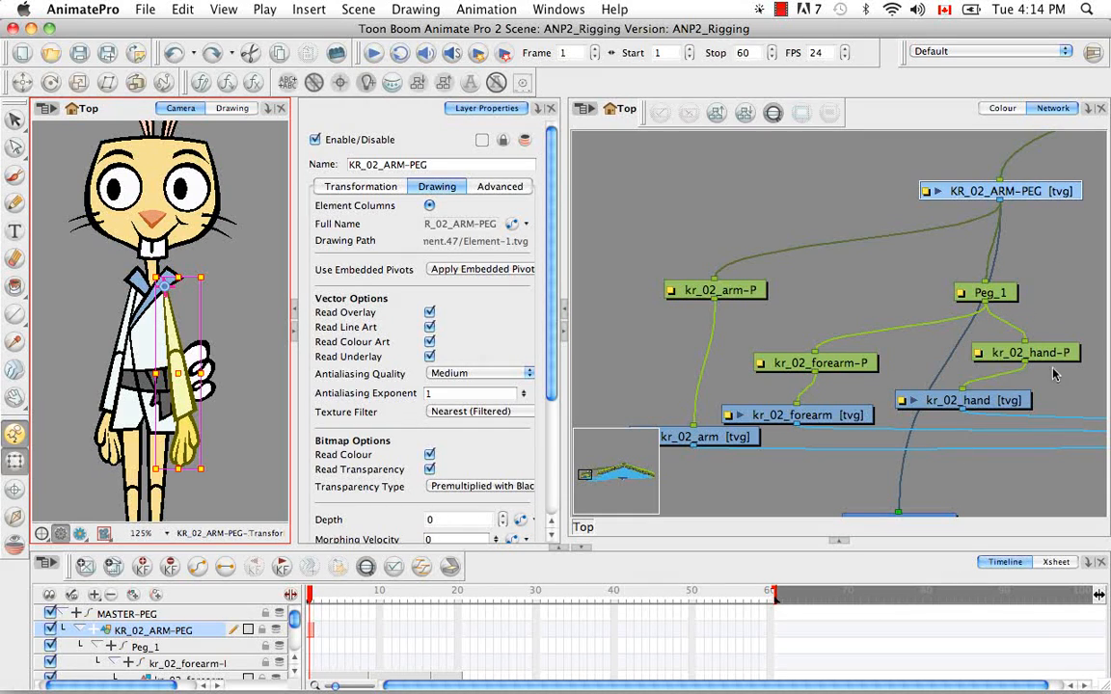
Insert a new drawing module between KR_02_ARM-PEG and Peg_1, and delete Peg_1 from the arm hierarchy
click(942, 264)
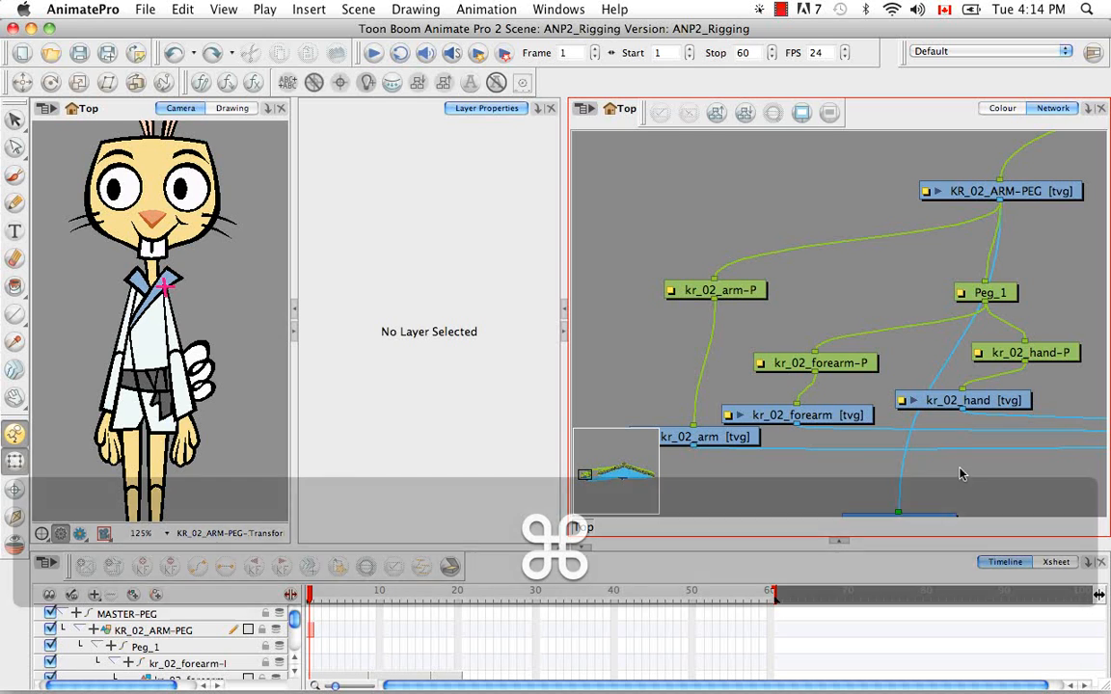
key(super+r)
drag(1042, 463, 1012, 254)
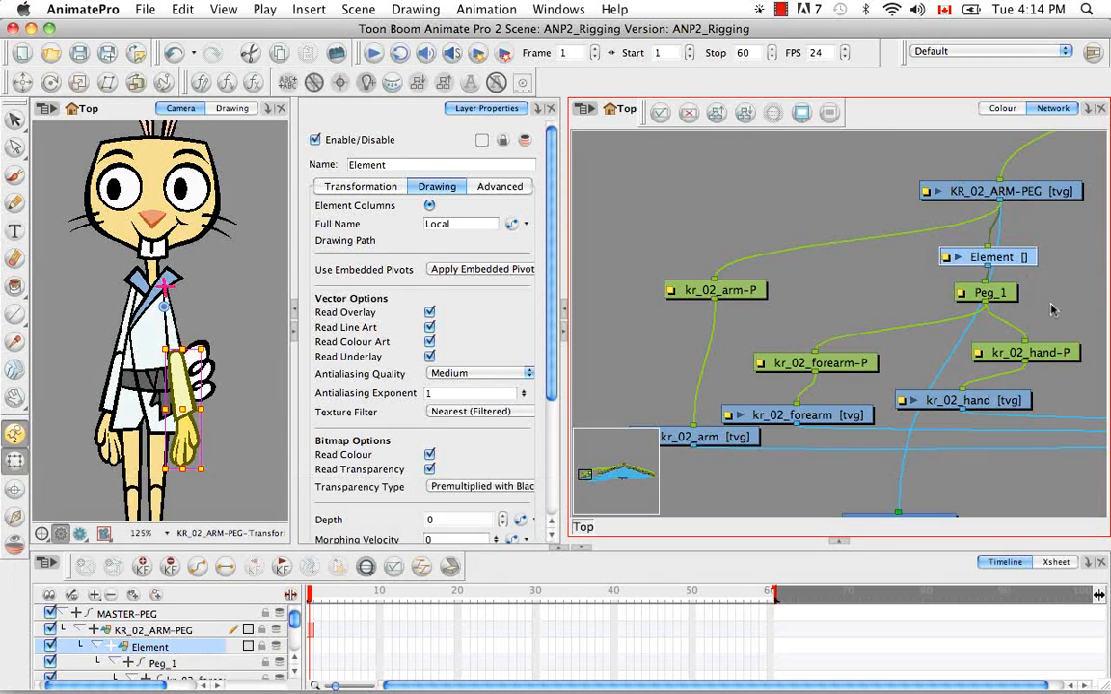
click(1051, 310)
click(1008, 294)
key(BackSpace)
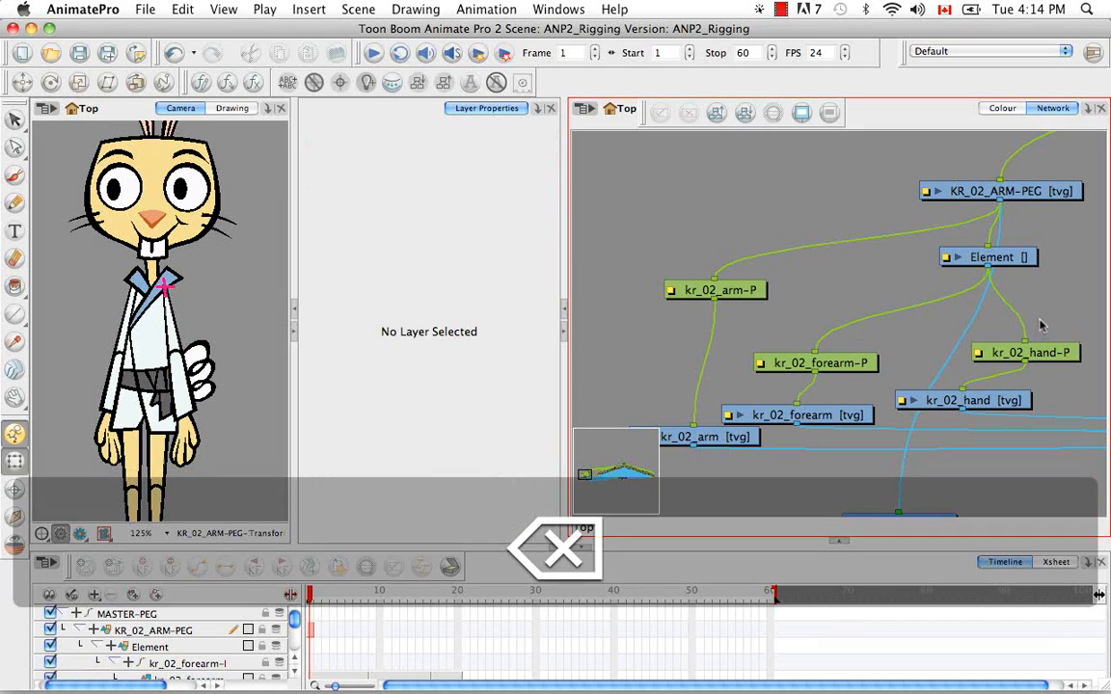
Link the new Element module to its own drawing column and create an empty drawing in its first frame
click(1005, 262)
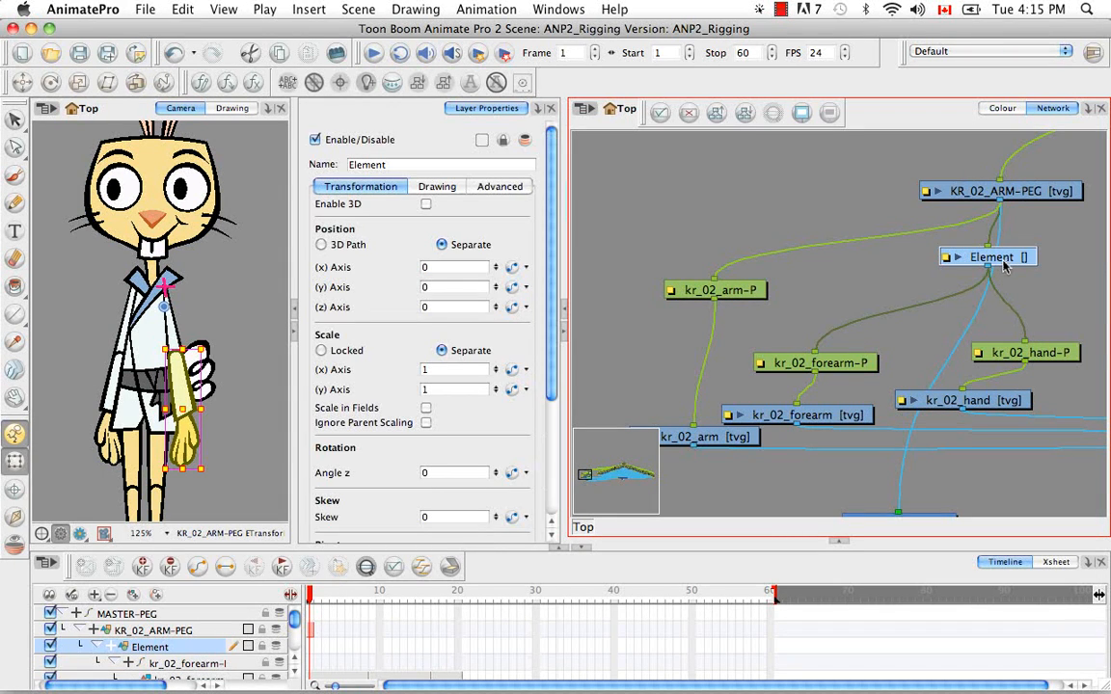
click(409, 186)
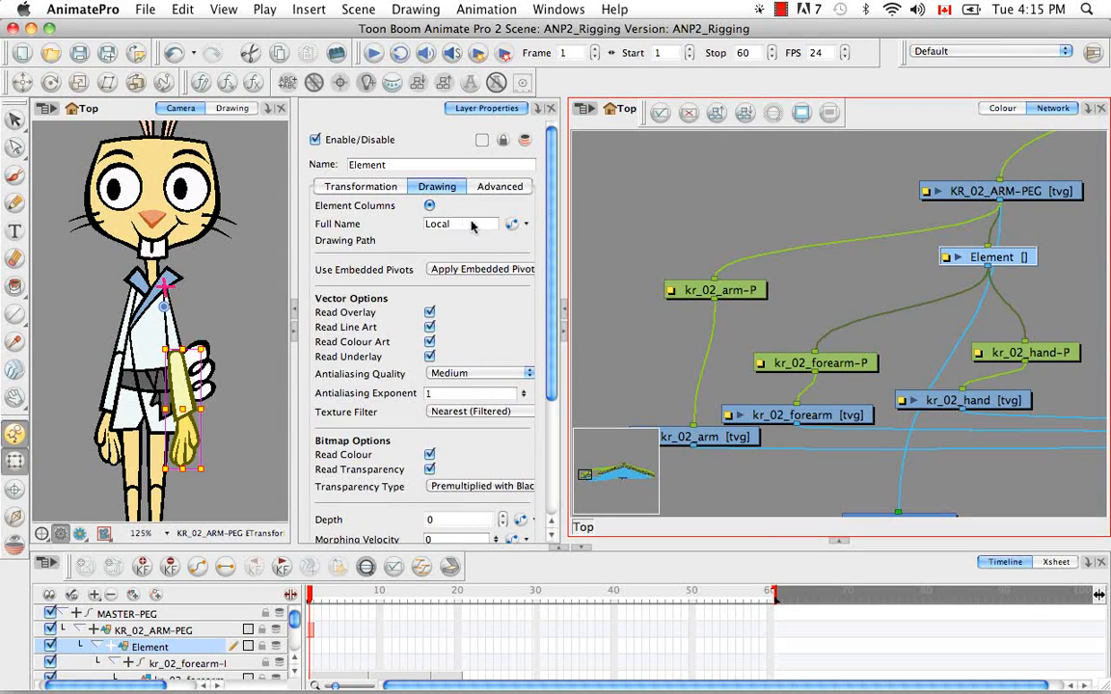
click(512, 226)
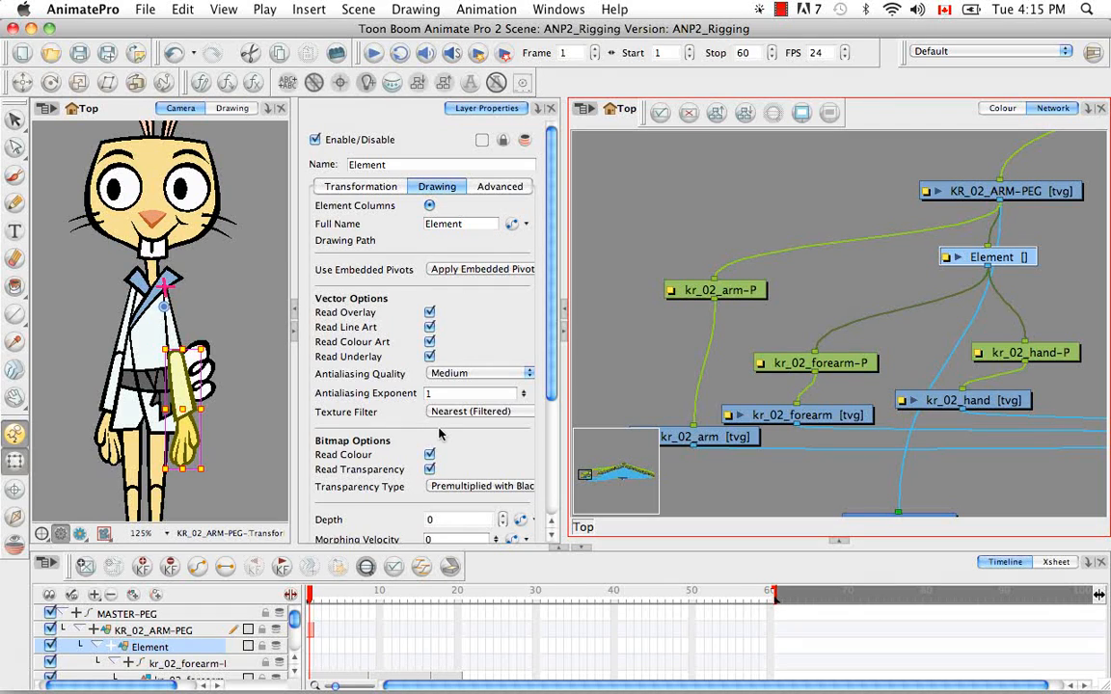
click(311, 652)
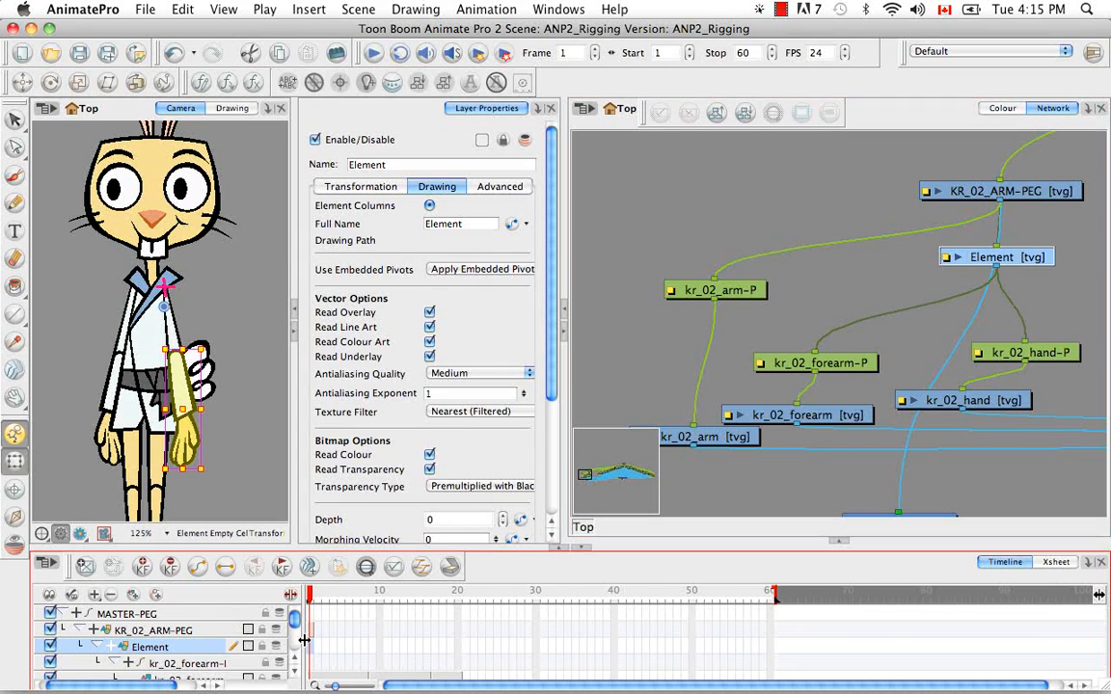
click(85, 569)
Rename the new drawing layer KR_02_LOWERARM-PEG
double_click(371, 164)
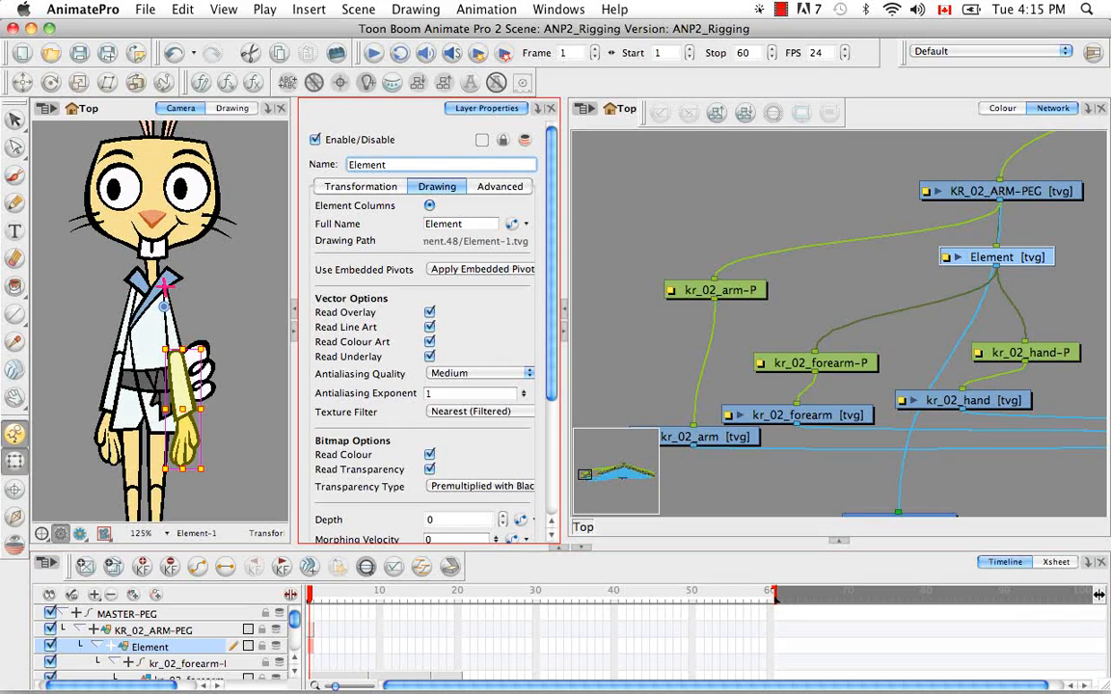
key(BackSpace)
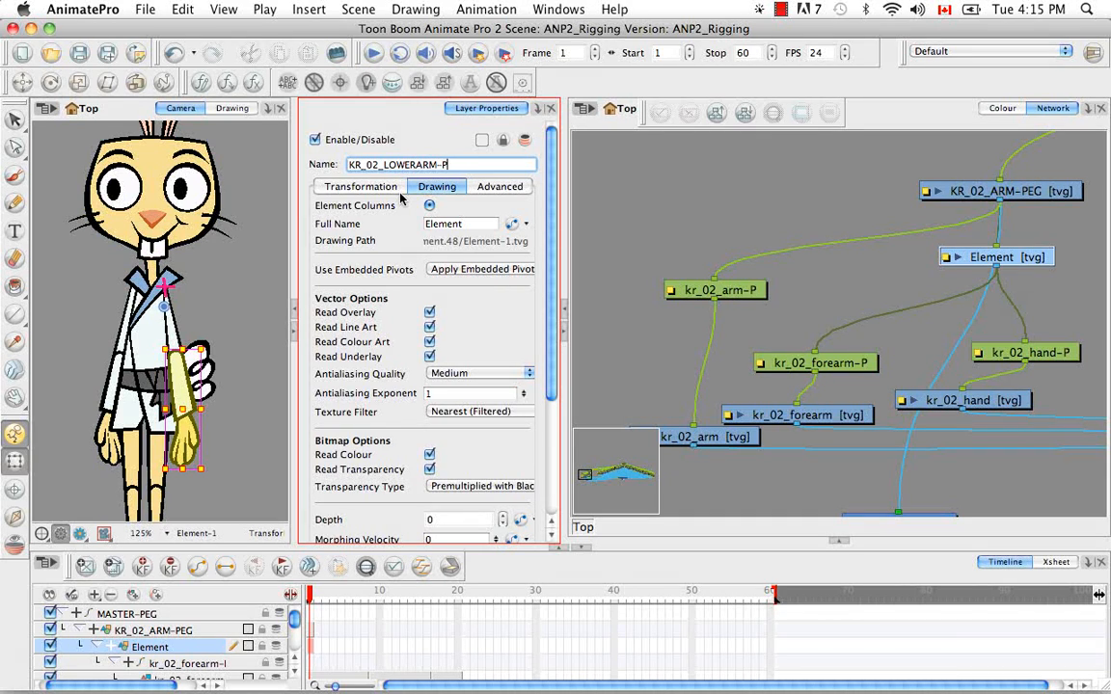
key(Return)
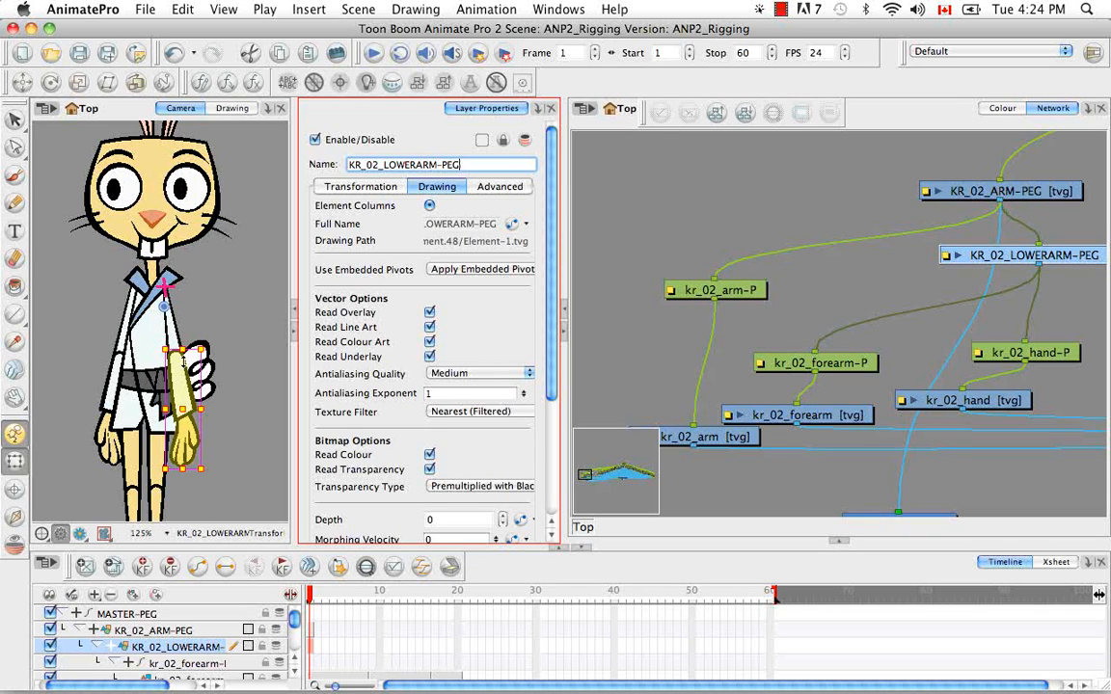
Copy the first-frame cell of the kr_02_forearm layer
click(296, 674)
click(295, 674)
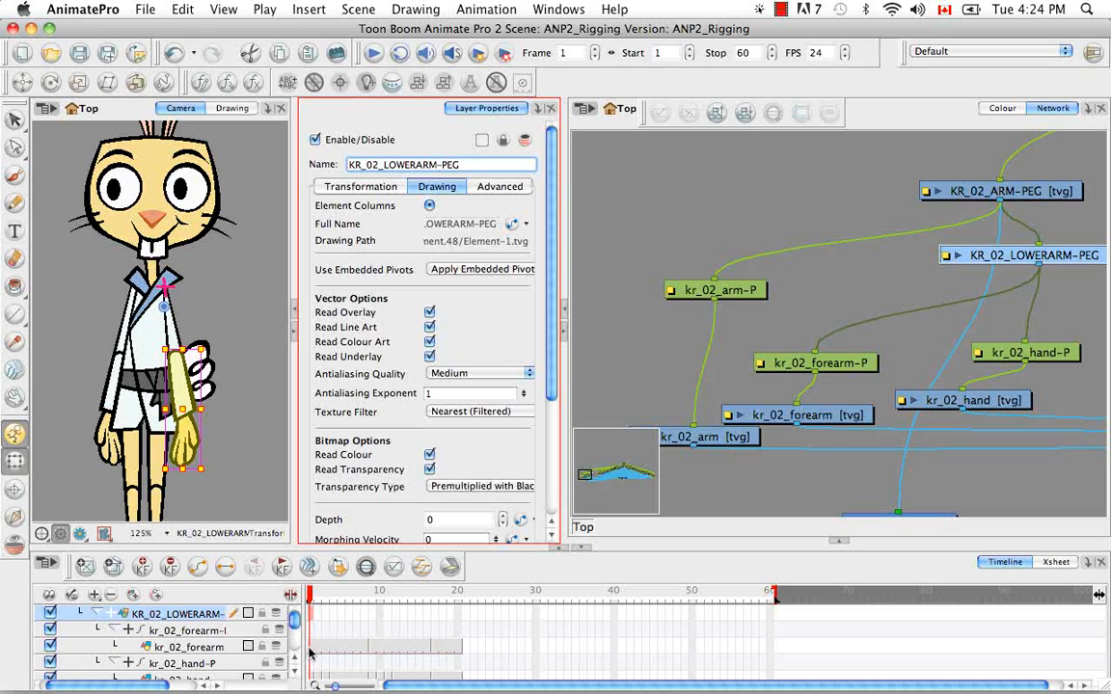
click(311, 651)
right_click(310, 646)
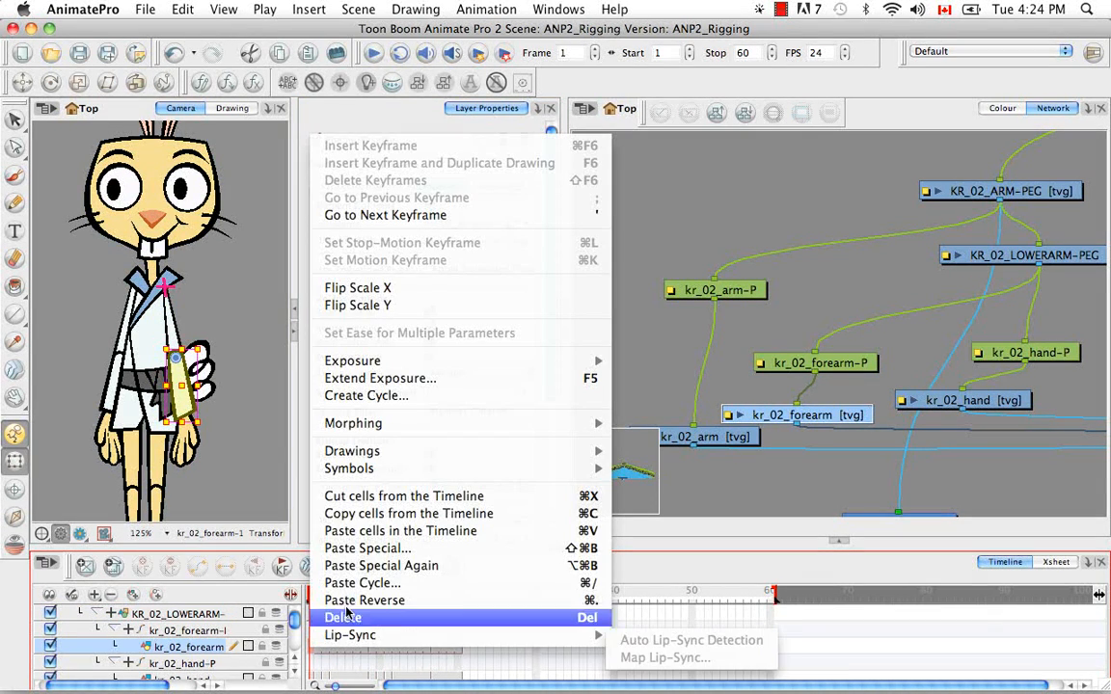
click(328, 514)
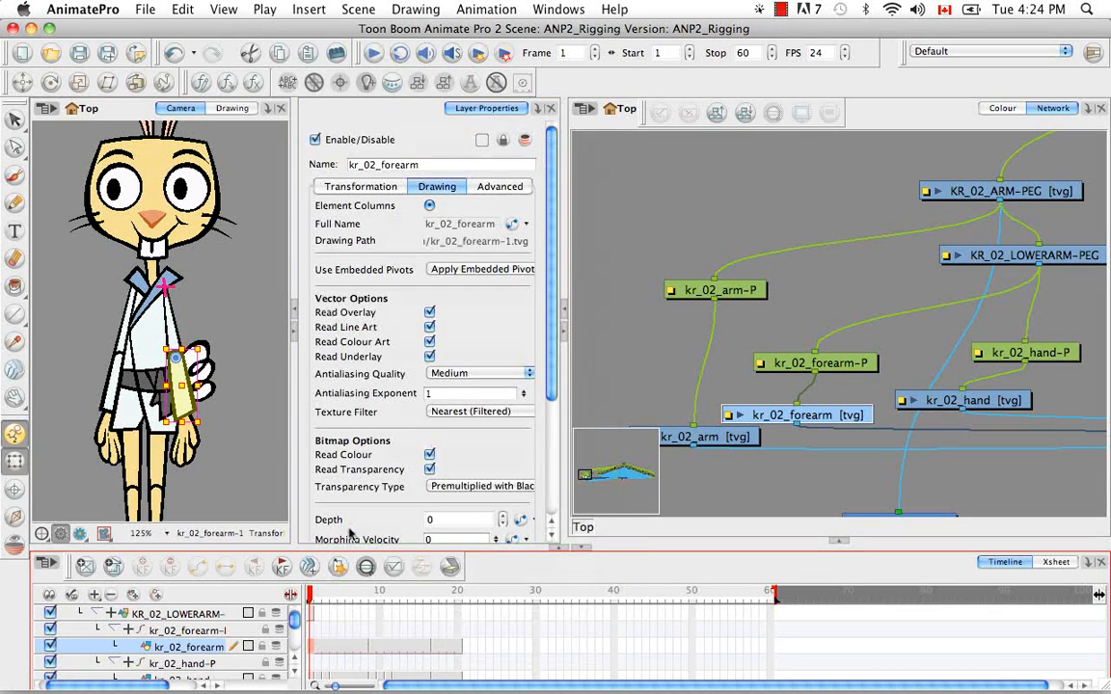
Paste Special the copied forearm cell onto frame 1 of KR_02_LOWERARM-PEG using the advanced Update Drawing Pivot option
click(295, 661)
click(346, 632)
right_click(313, 631)
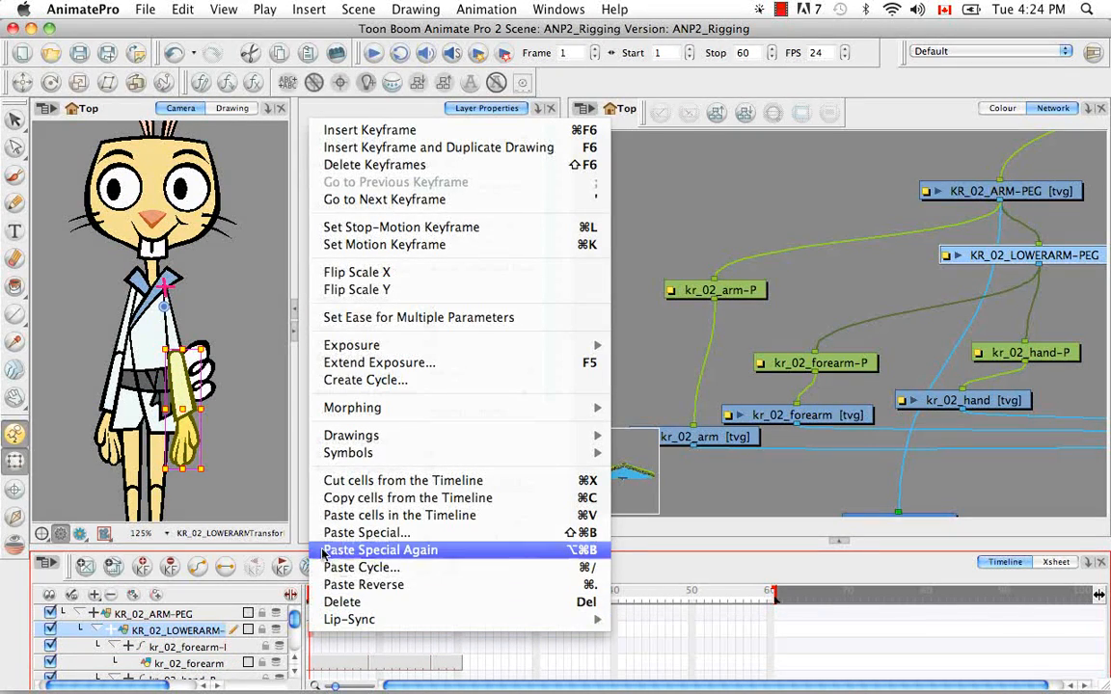
click(335, 533)
click(569, 60)
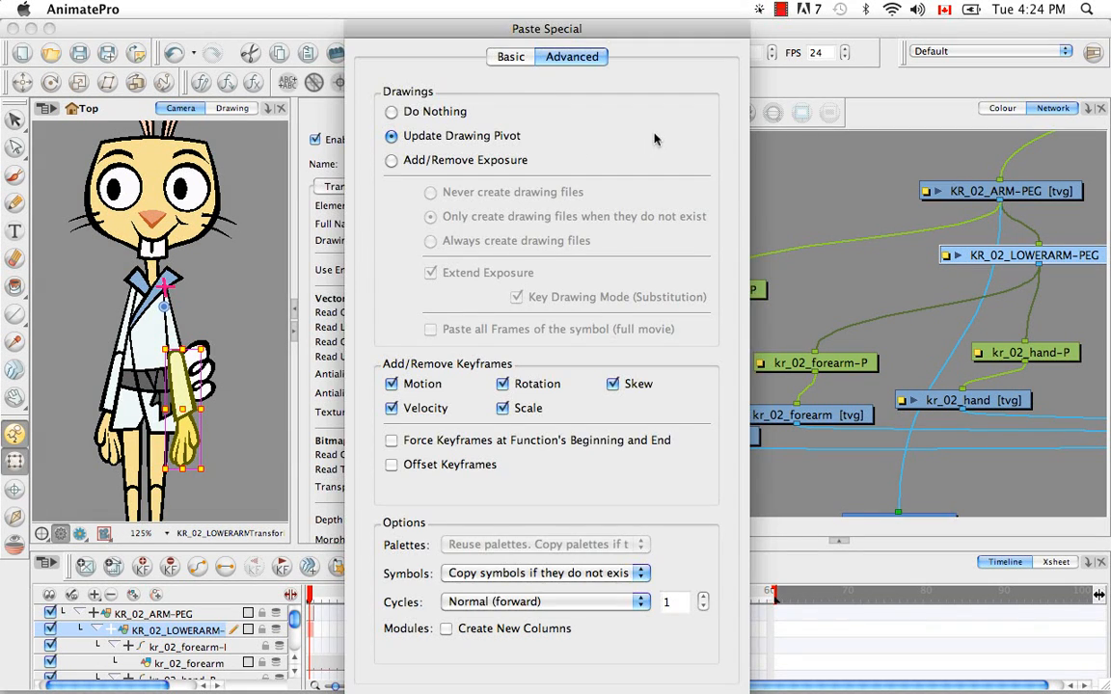
key(Return)
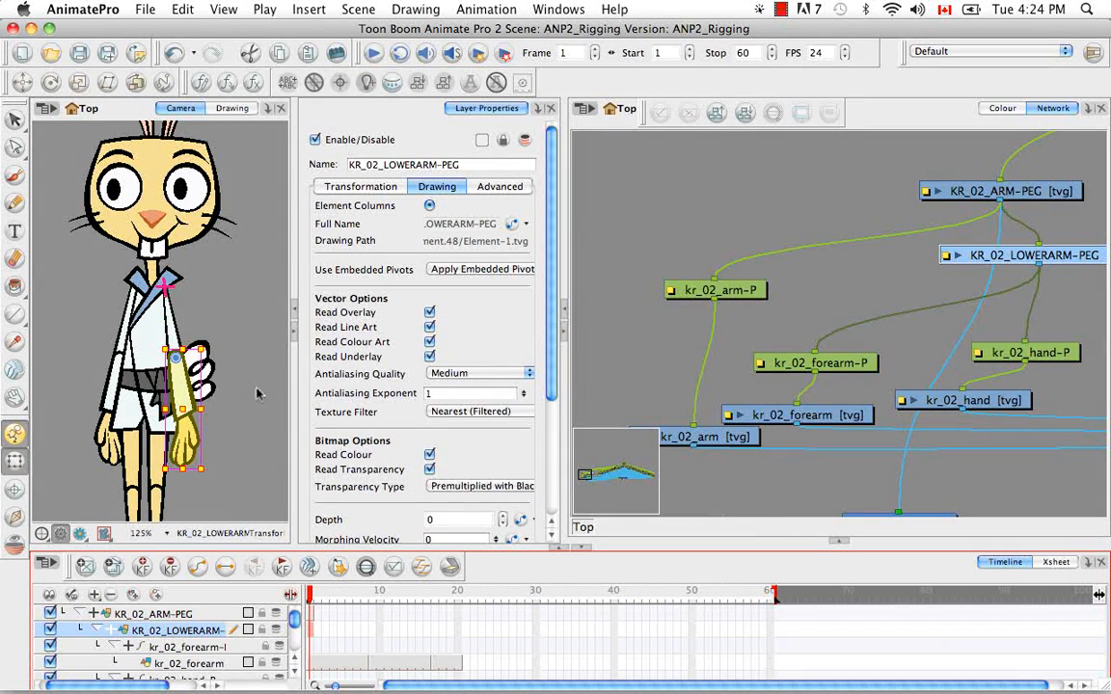
Paint a pink cross at the rabbit's elbow on KR_02_LOWERARM-PEG and connect that layer's output to Composite_1
click(15, 175)
click(197, 361)
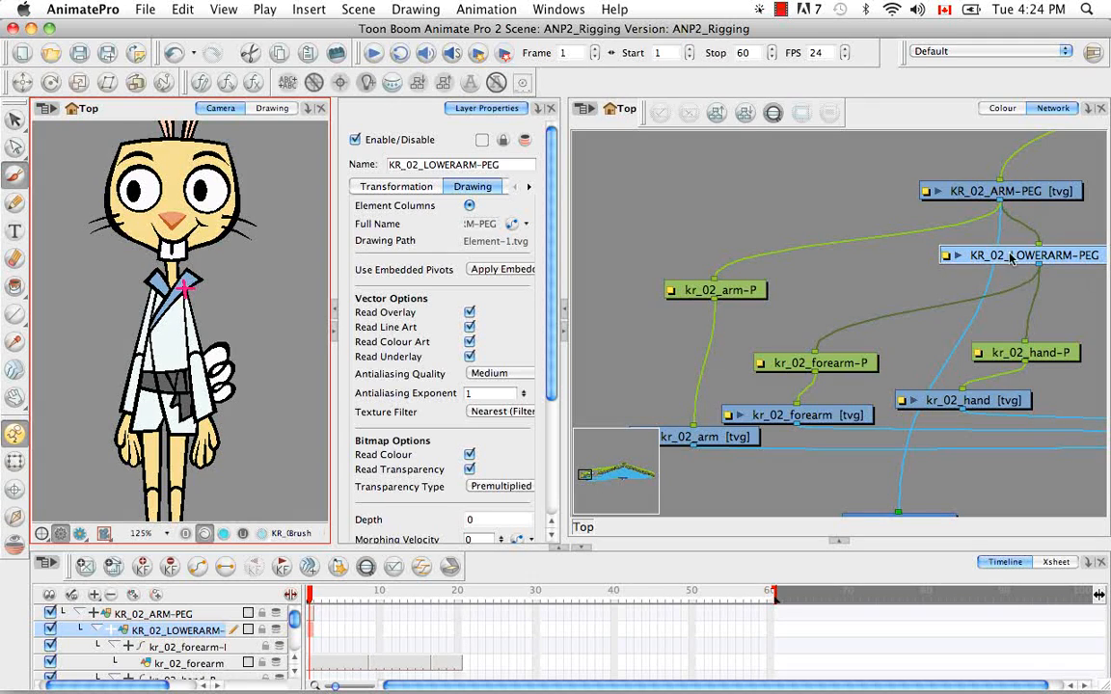
drag(1038, 270, 917, 511)
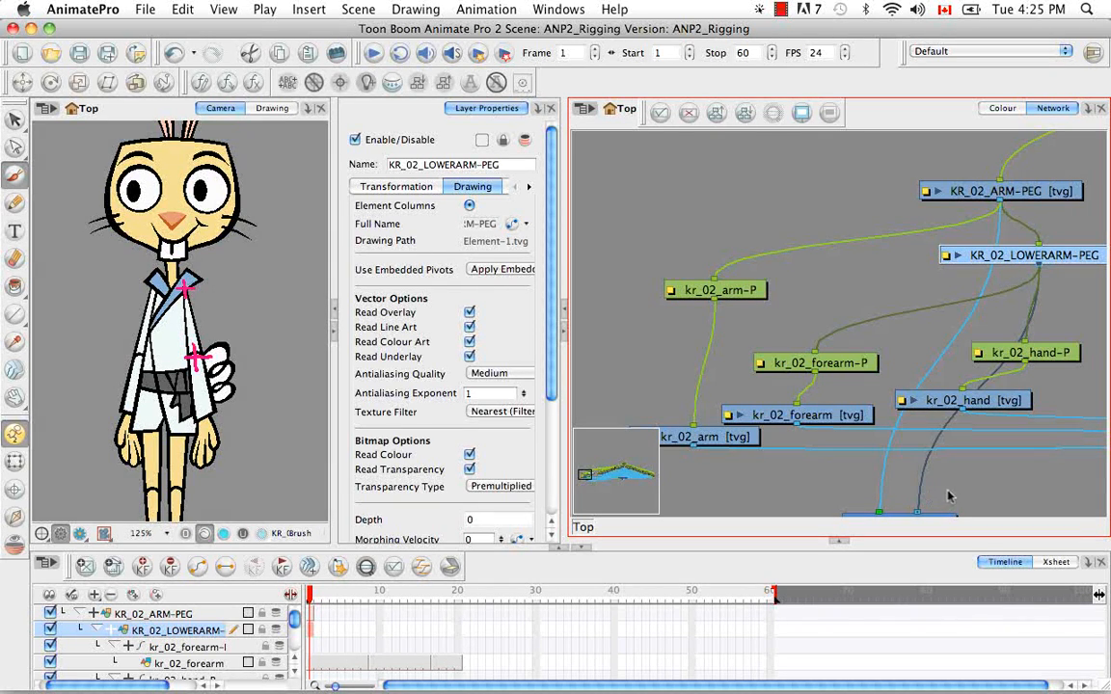
scroll(955, 493, down, 5)
scroll(955, 493, right, 4)
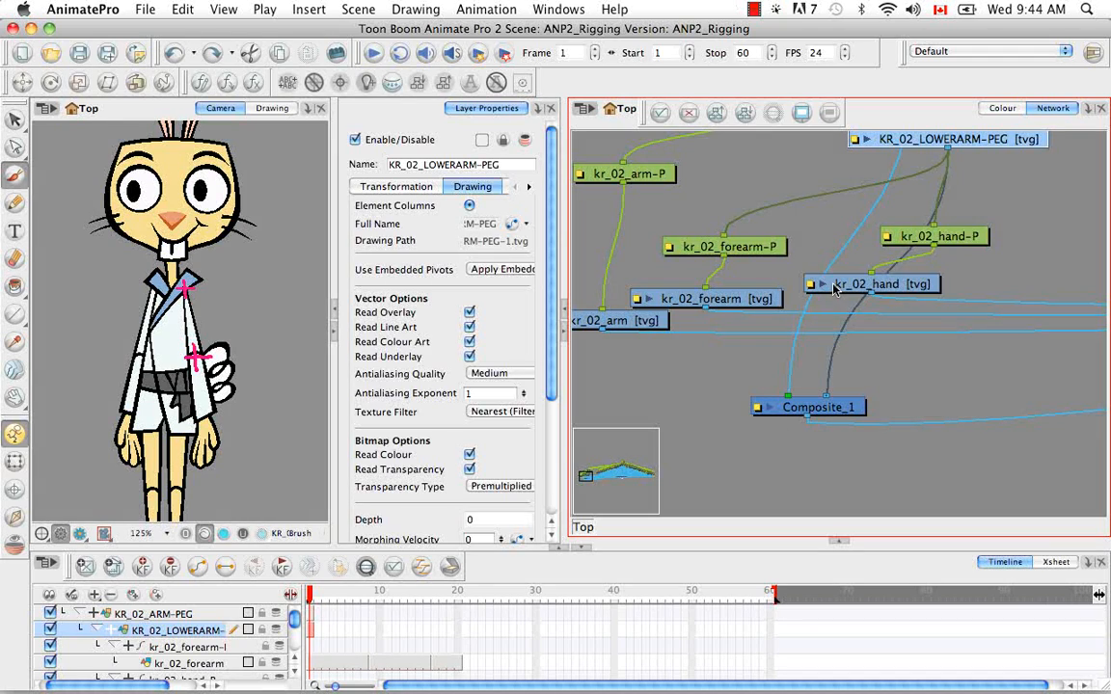
Add a new drawing module at the rabbit's other arm and place it above the kr_01 arm pegs
click(834, 288)
key(space)
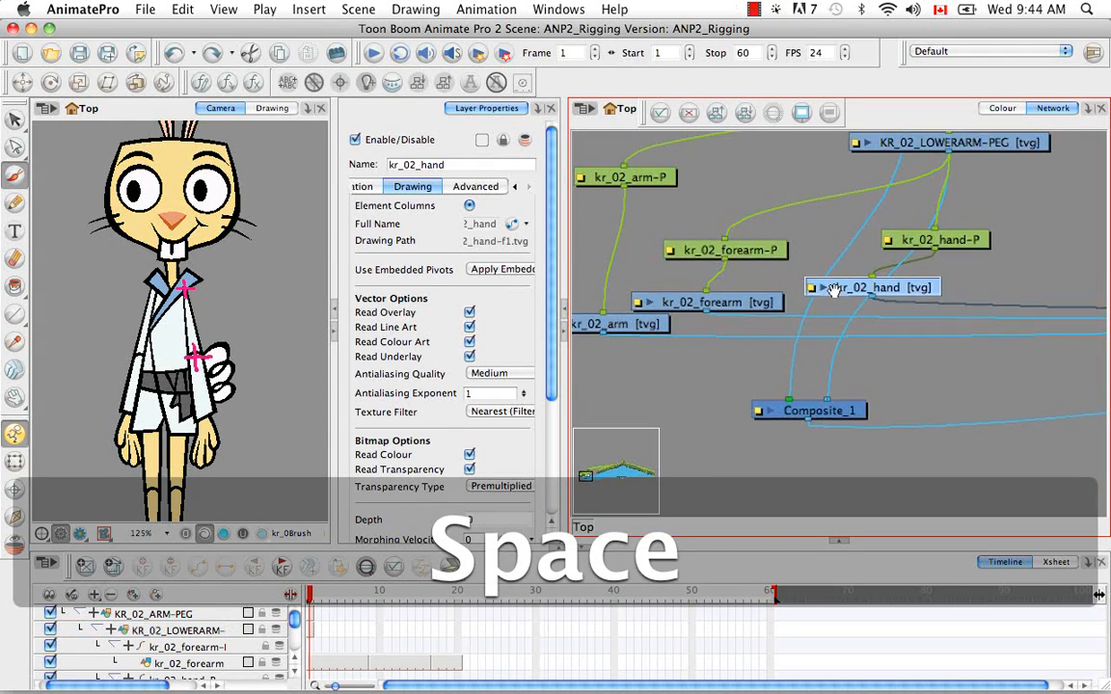
drag(834, 289, 887, 361)
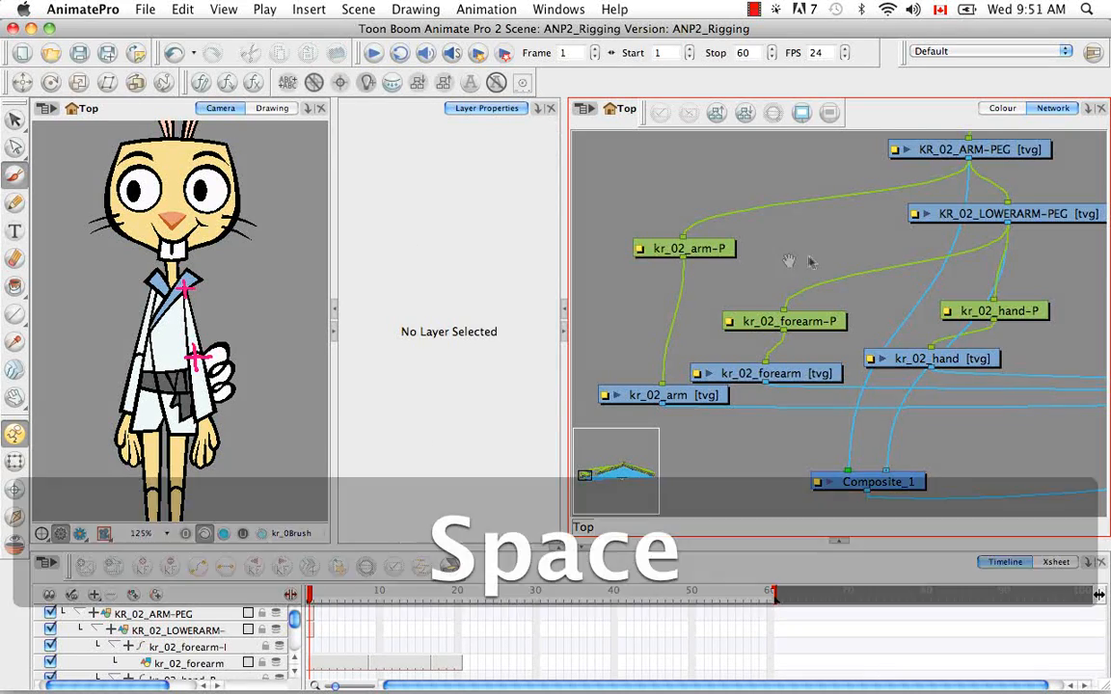
key(super+minus)
key(super+minus)
key(super+minus)
drag(743, 281, 801, 335)
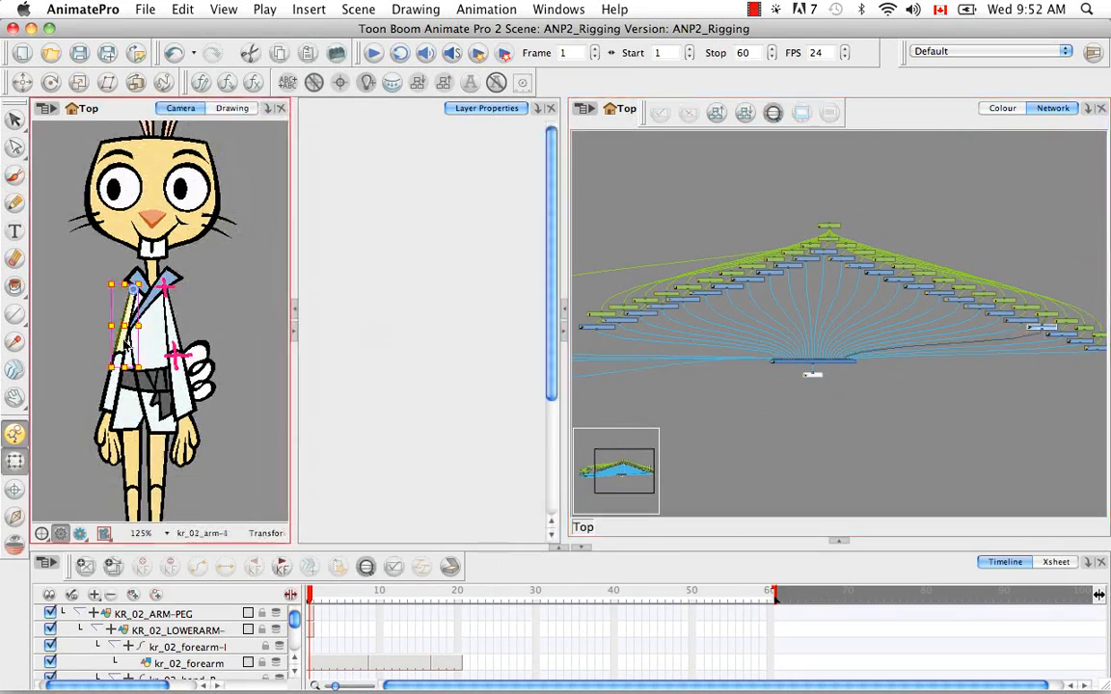
key(space)
drag(1070, 345, 790, 366)
key(super+equal)
key(super+equal)
key(super+equal)
key(super+equal)
key(space)
drag(770, 264, 1100, 209)
key(space)
drag(1100, 208, 923, 421)
drag(923, 421, 985, 309)
key(space)
click(942, 446)
key(super+r)
drag(982, 428, 893, 244)
Connect kr_01_forearm-P, kr_01_arm-P and kr_01_hand-P to the new Element module as its children
key(space)
drag(753, 297, 755, 269)
drag(928, 356, 934, 326)
drag(851, 233, 933, 362)
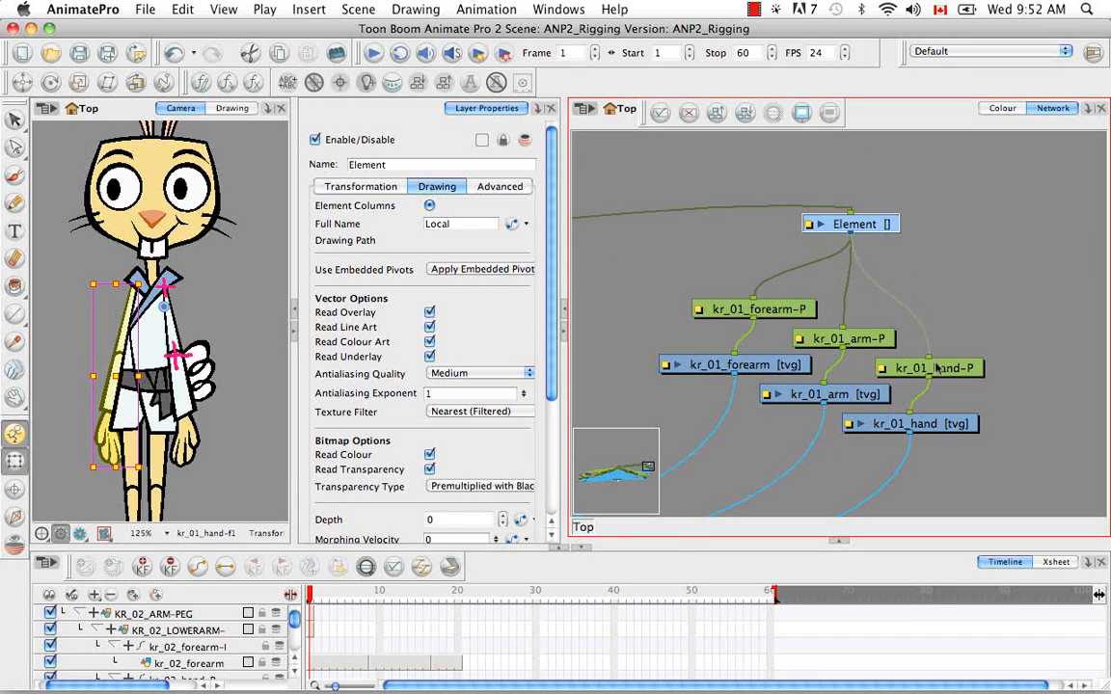
Link the Element module to its own column with an empty first-frame drawing, and rename it KR_01_ARM-PEG
click(512, 225)
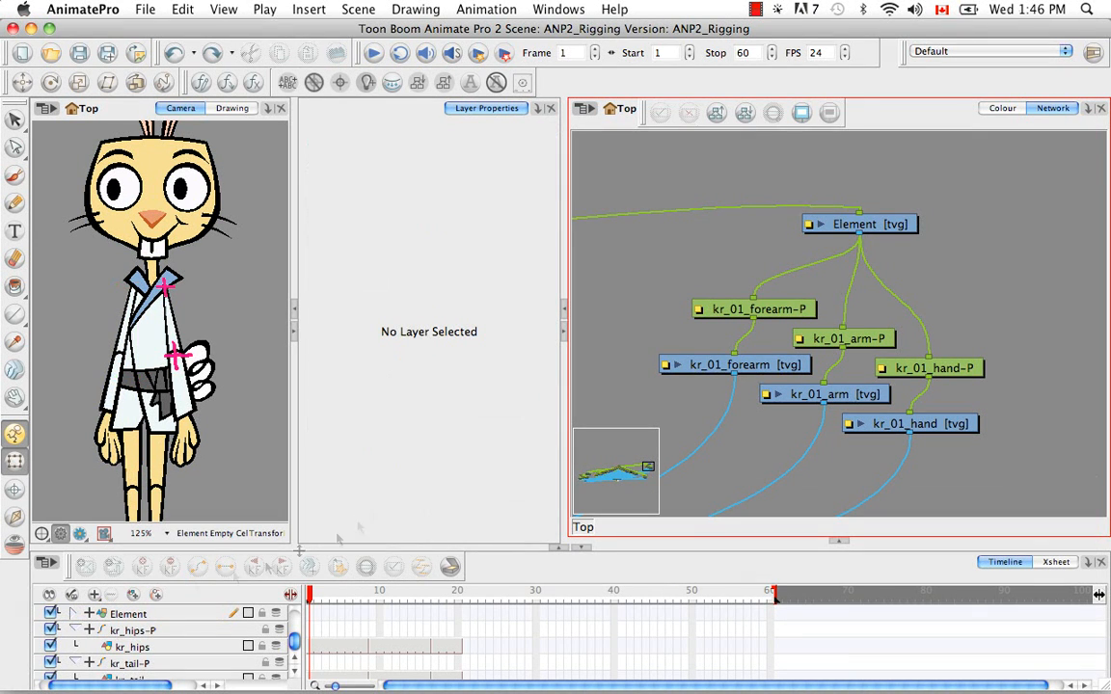
click(74, 614)
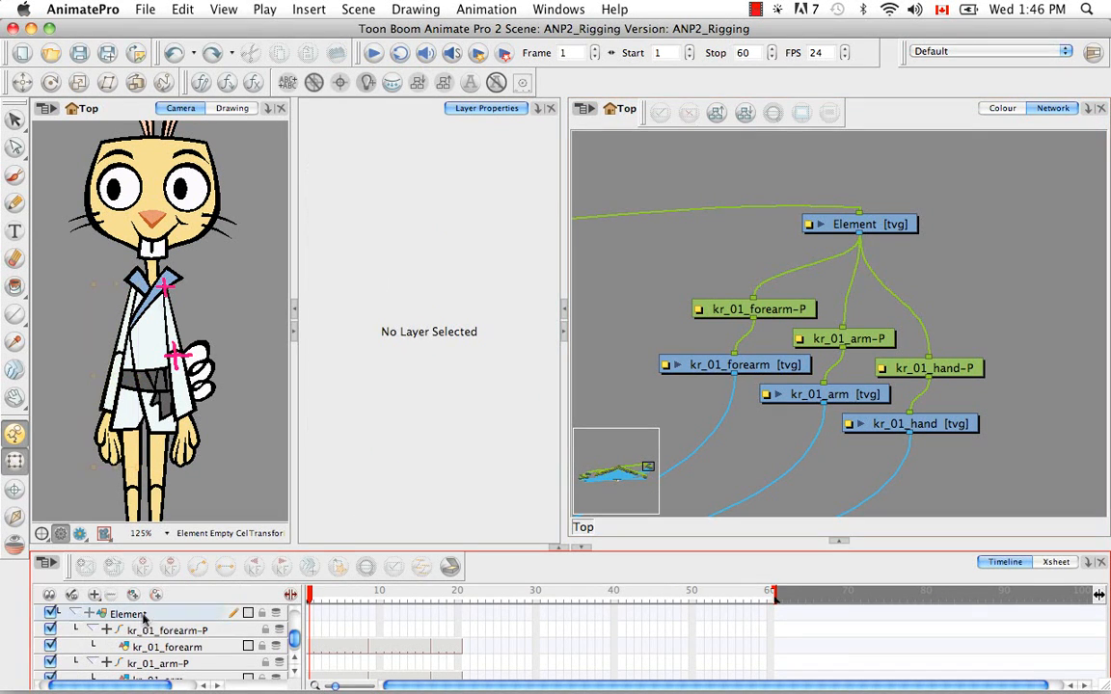
click(141, 615)
drag(390, 165, 334, 165)
key(BackSpace)
text(KR_01_ARM-PEG)
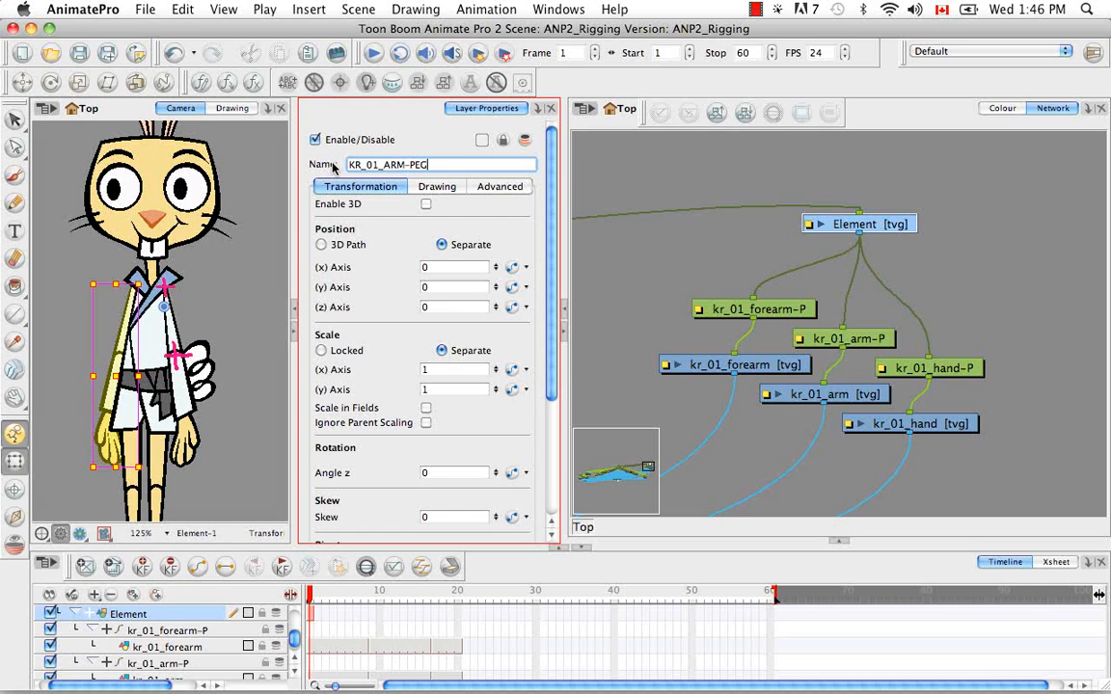
key(Return)
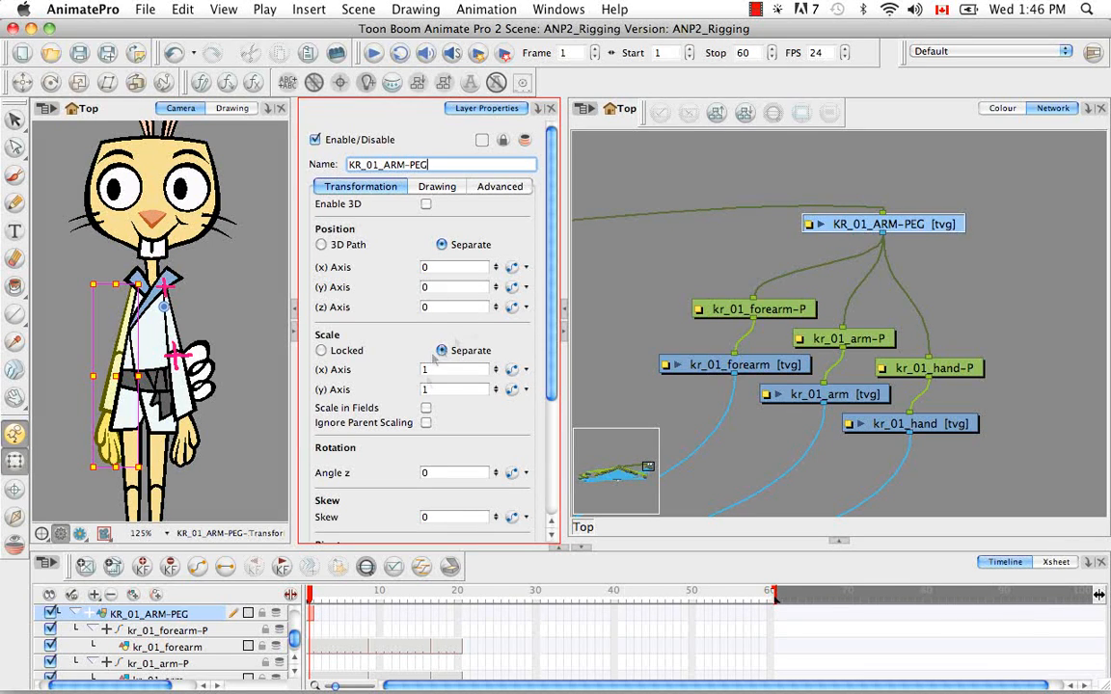
Copy the kr_01_arm cell and Paste Special it onto KR_01_ARM-PEG with the advanced Update Drawing Pivot option
click(810, 396)
right_click(312, 614)
click(373, 483)
click(868, 224)
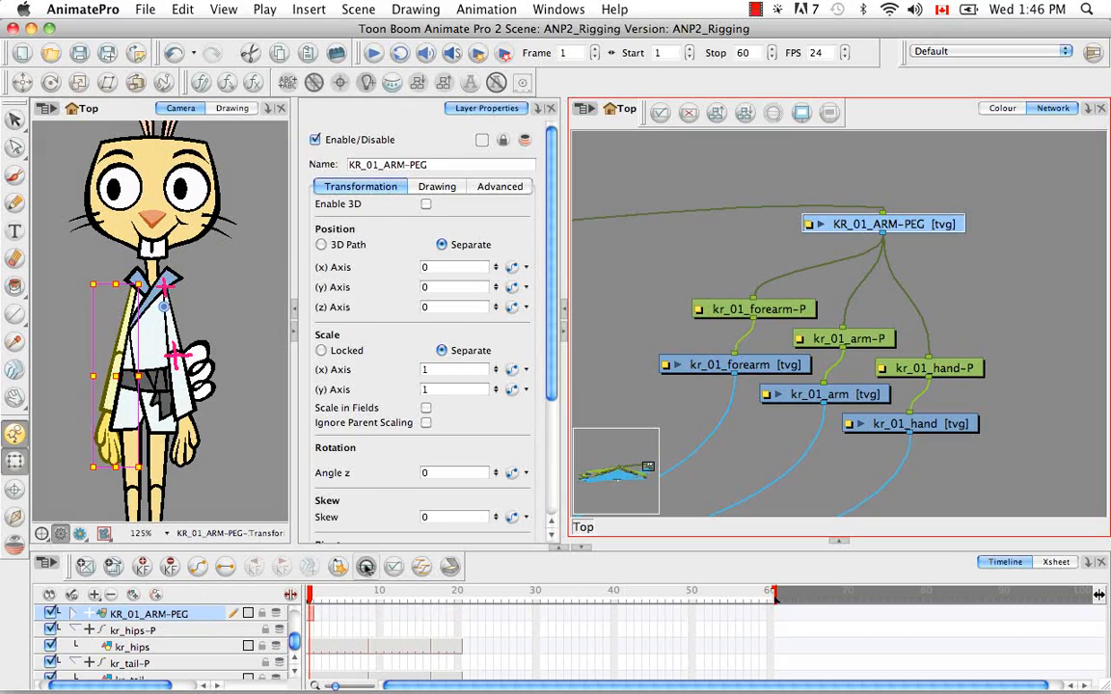
right_click(310, 615)
click(375, 515)
click(569, 59)
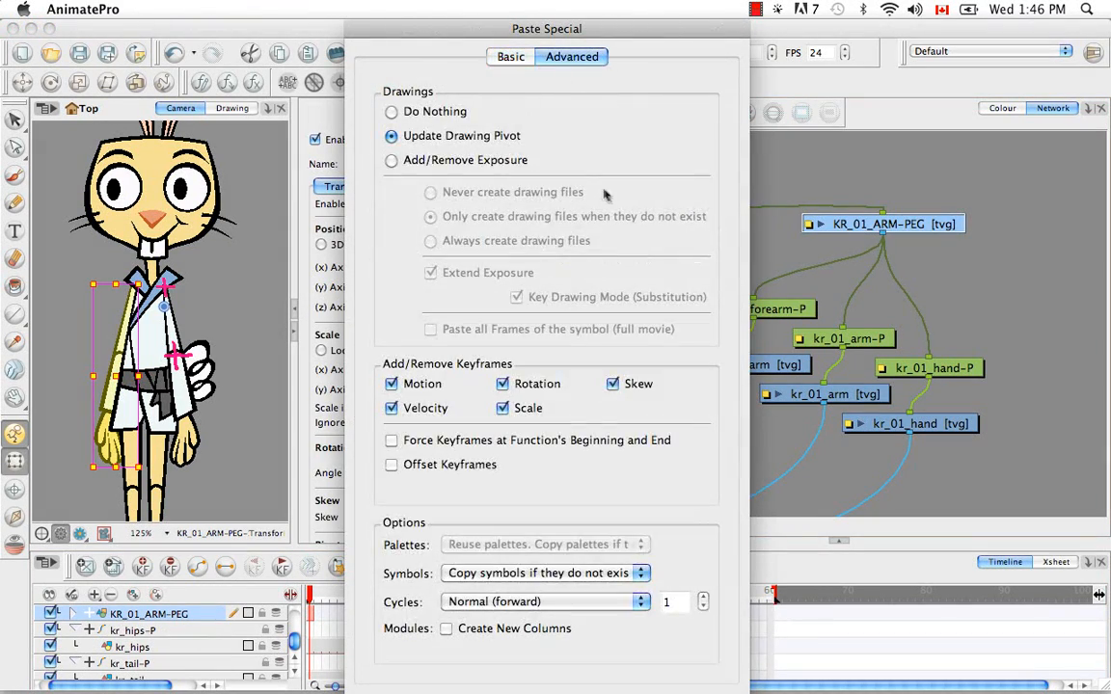
key(Return)
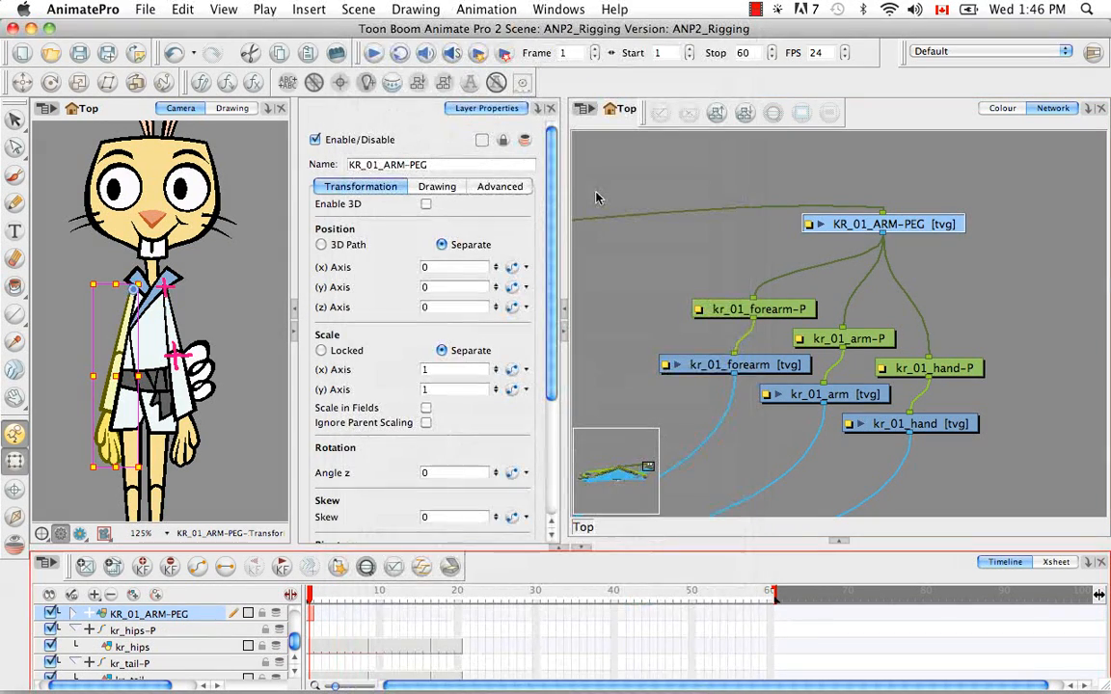
Paint a pink cross at the rabbit's shoulder on the KR_01_ARM-PEG drawing with the Brush, then return to the Select tool
click(14, 179)
click(137, 259)
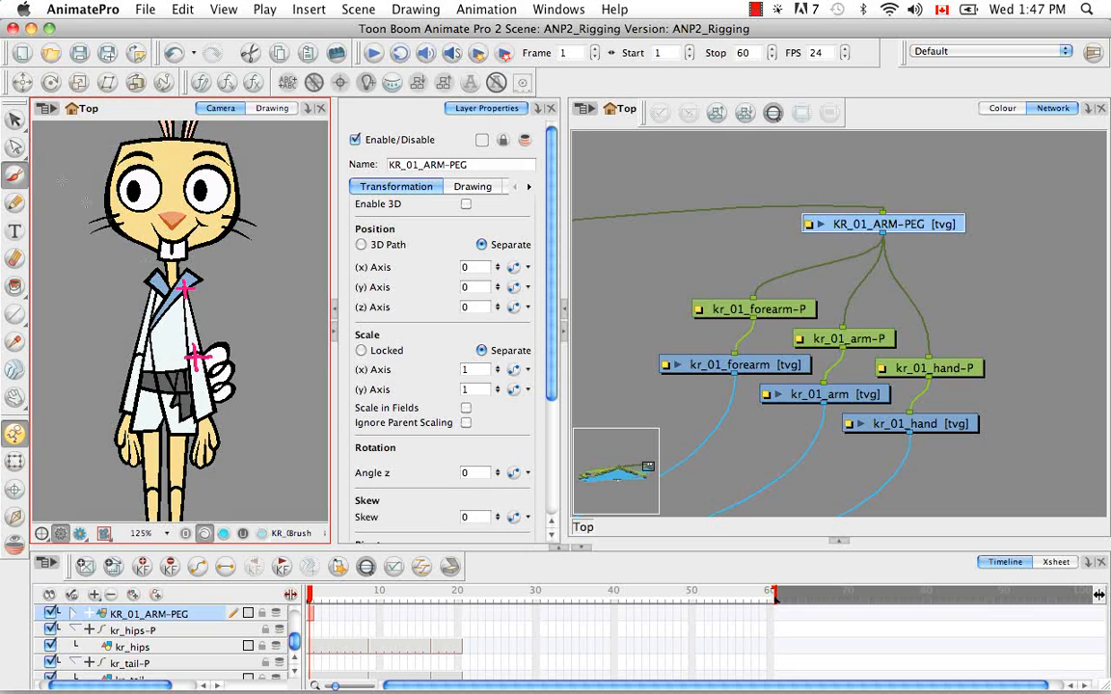
key(alt+s)
Move Composite_1 across the network to sit beside and below the kr_01 arm modules
click(976, 273)
key(1)
key(1)
key(1)
key(1)
drag(944, 281, 1028, 232)
drag(794, 265, 950, 214)
drag(604, 355, 1106, 279)
drag(1066, 338, 897, 390)
key(2)
key(2)
key(2)
drag(936, 289, 694, 333)
drag(849, 379, 881, 354)
Spread out the kr_01 arm and forearm modules beneath KR_01_ARM-PEG, and connect KR_01_ARM-PEG's output to Composite_1
click(864, 310)
key(2)
key(2)
key(2)
drag(835, 256, 895, 324)
click(862, 260)
click(859, 310)
drag(864, 260, 689, 210)
drag(862, 308, 682, 296)
click(794, 234)
click(776, 279)
drag(795, 232, 828, 233)
drag(771, 279, 807, 290)
mouse_move(871, 166)
mouse_down()
mouse_move(1006, 328)
mouse_move(994, 429)
mouse_up()
click(858, 295)
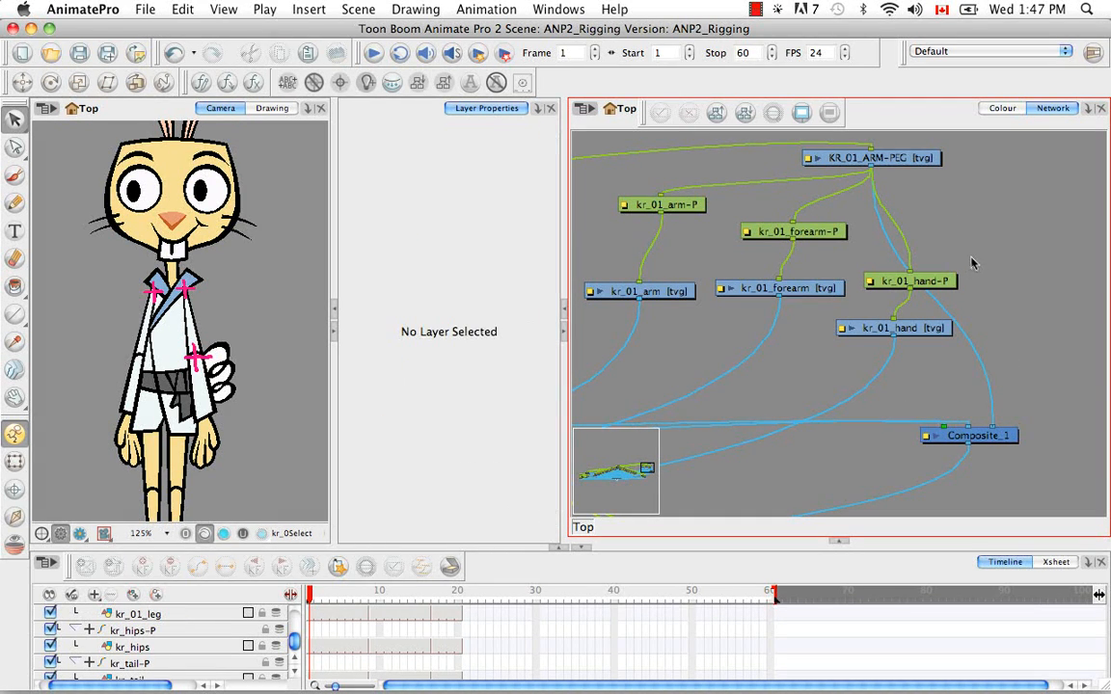
Insert a new drawing module between KR_01_ARM-PEG and kr_01_forearm-P, and attach kr_01_hand-P beneath it as well
key(super+r)
drag(919, 208, 854, 207)
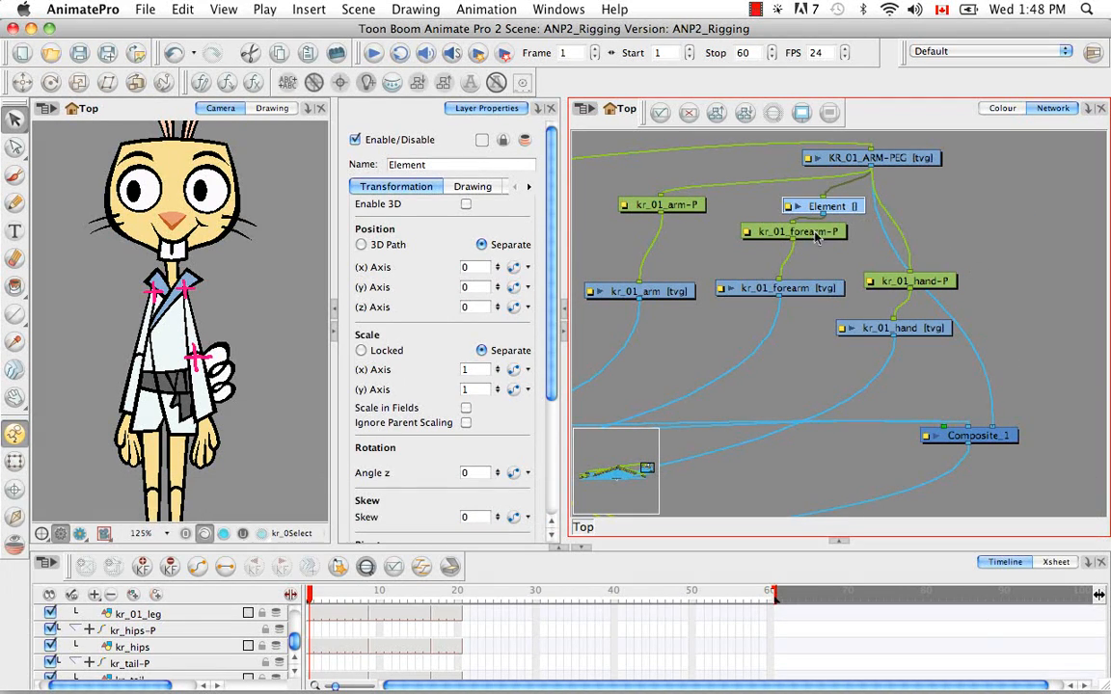
drag(912, 275, 911, 274)
drag(830, 234, 804, 255)
Link the forearm and hand's new parent module to its own drawing column and create an empty first-frame drawing
click(853, 207)
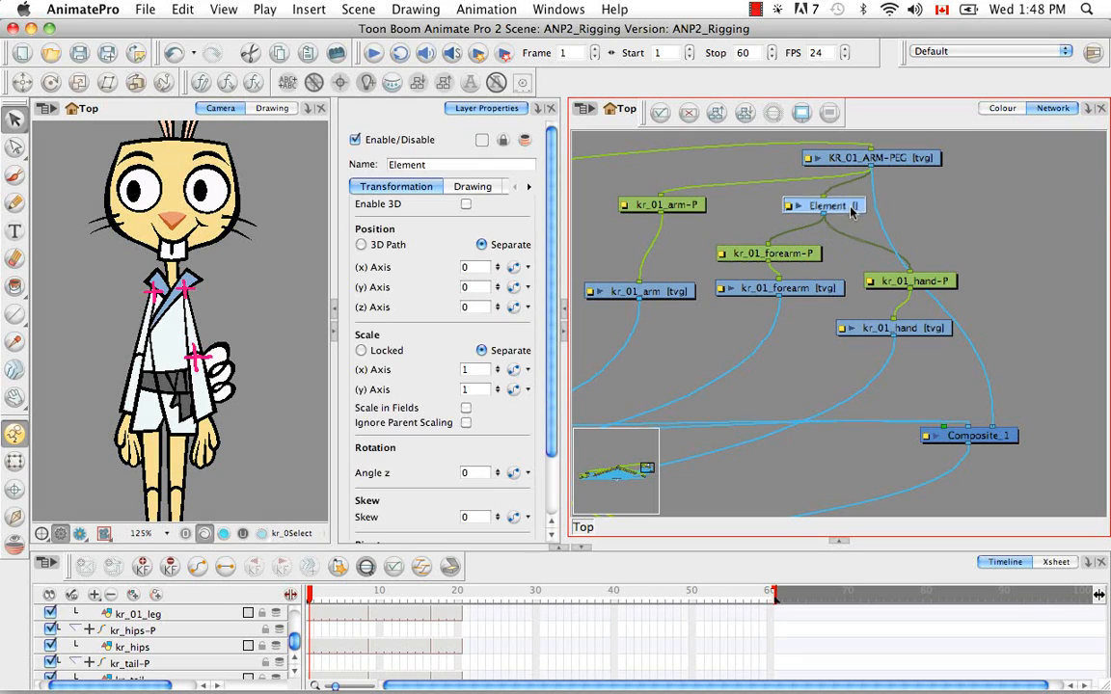
click(467, 188)
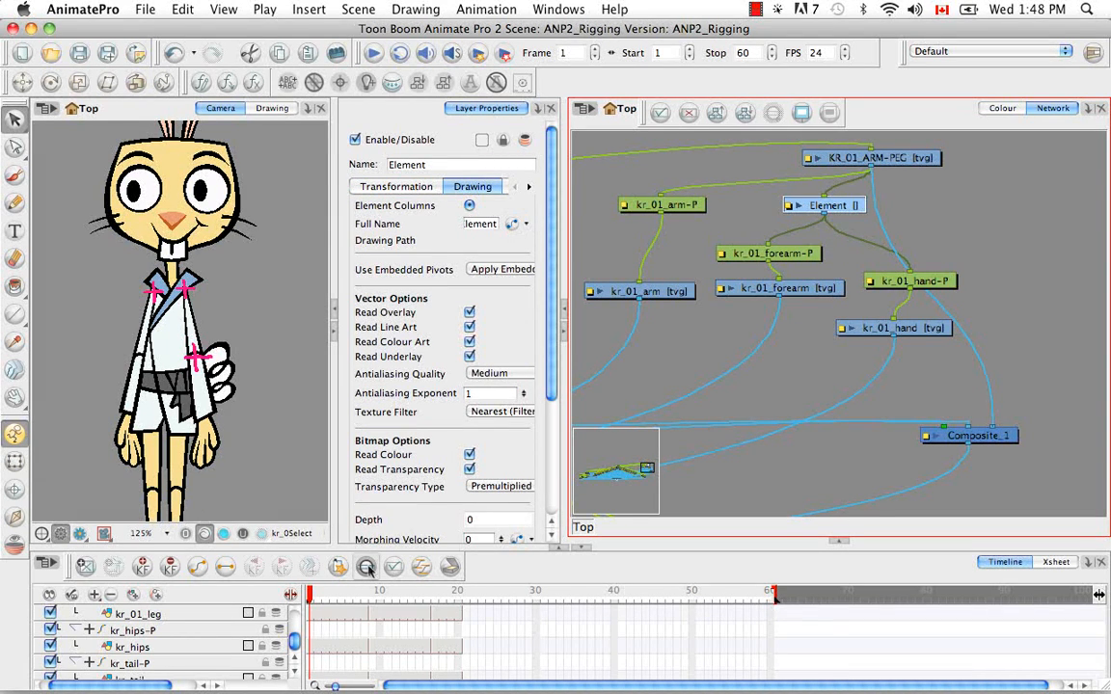
click(368, 568)
click(86, 567)
Rename the forearm and hand's parent drawing layer KR_01_UPPERARM-PEG
double_click(424, 164)
key(BackSpace)
text(KR_01)
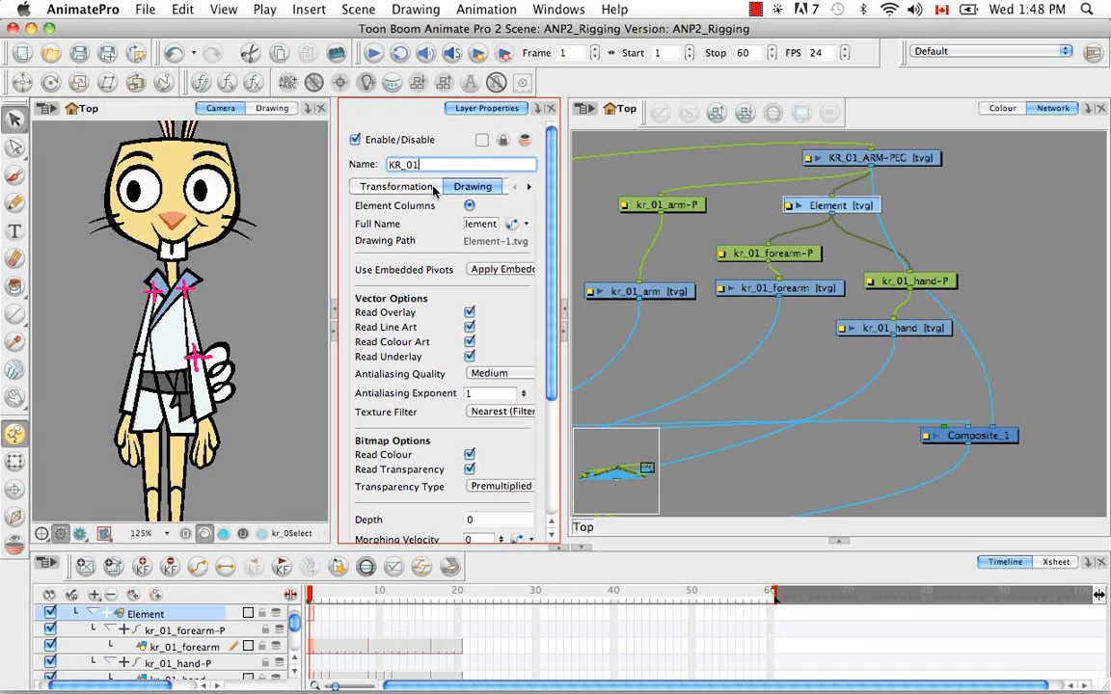
text(_UPPERARM-PEG)
key(Return)
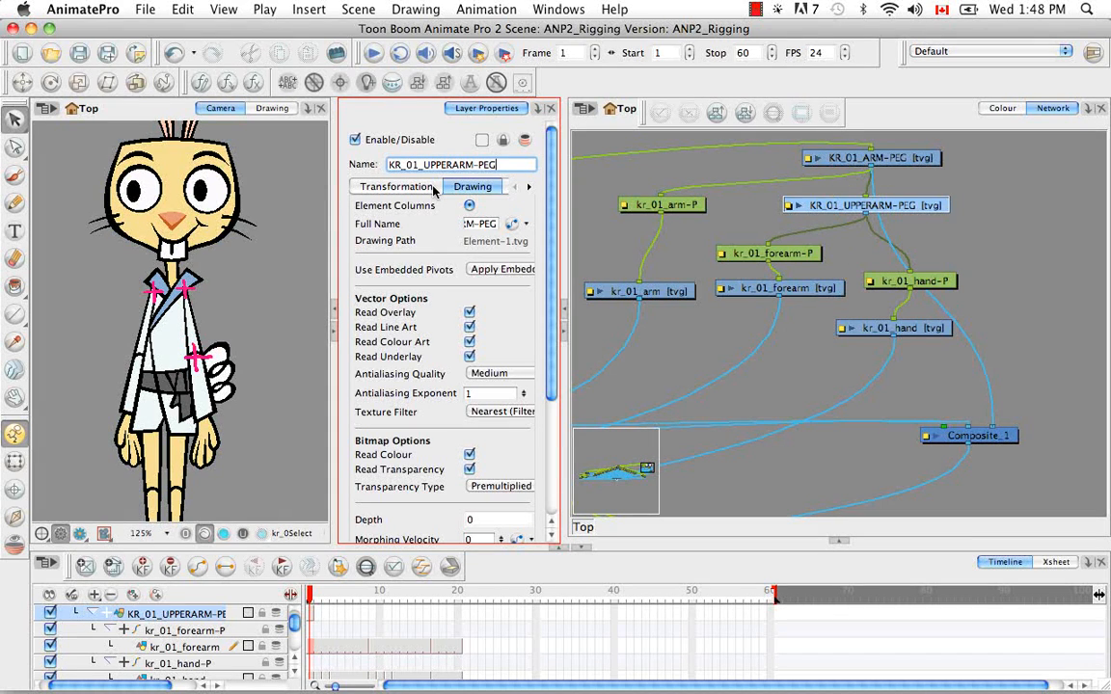
Copy kr_01_forearm's first-frame drawing and paste its pivot onto KR_01_UPPERARM-PEG's first frame using the Update Drawing Pivot option
click(815, 289)
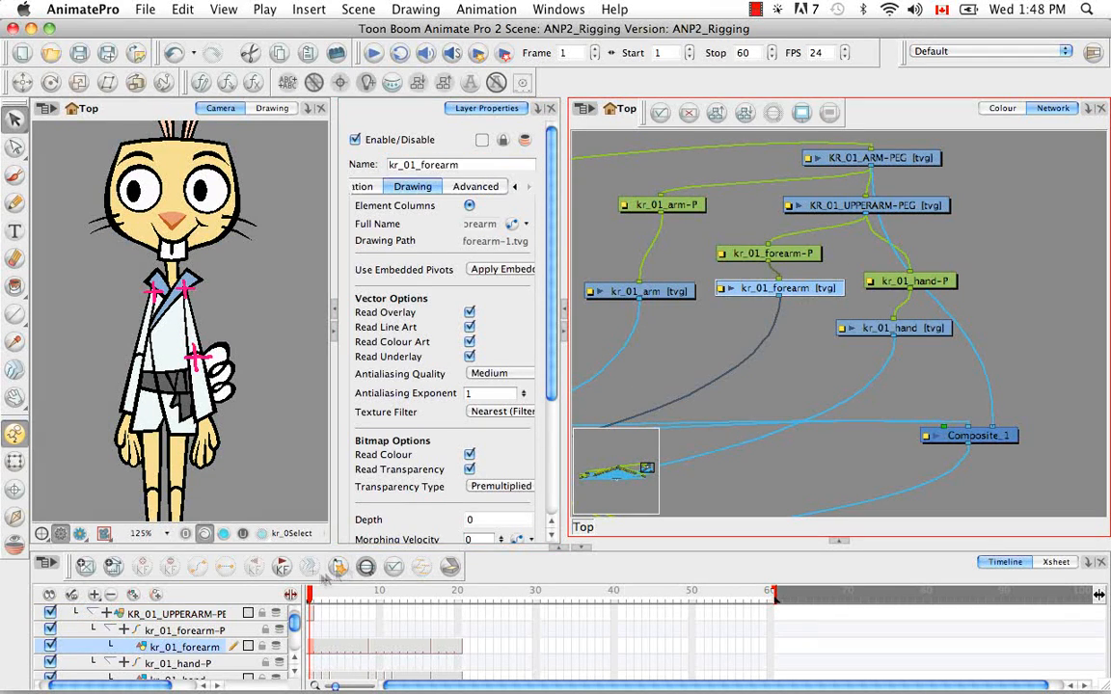
scroll(280, 625, down, 1)
right_click(310, 619)
click(363, 481)
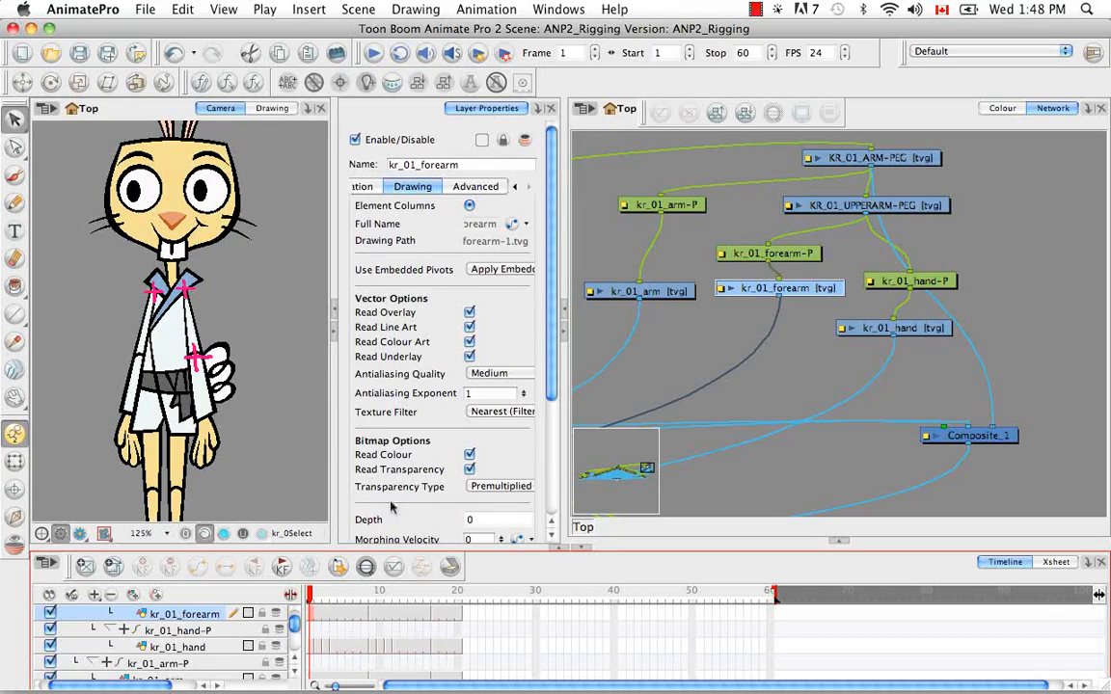
drag(294, 625, 295, 615)
click(873, 205)
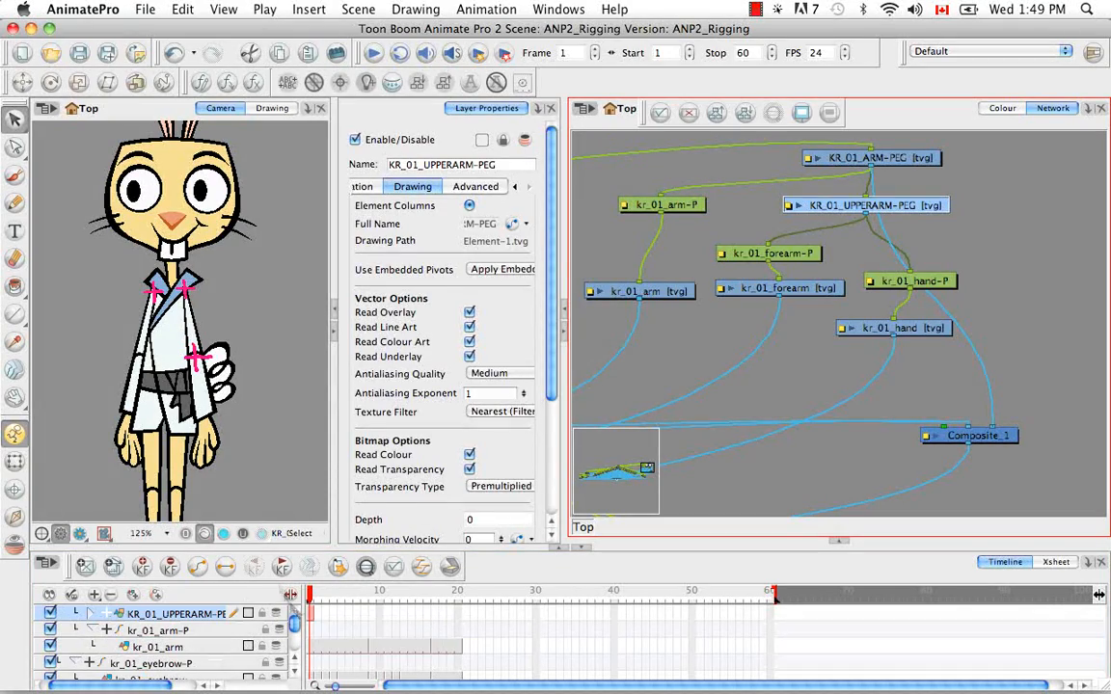
right_click(312, 615)
click(371, 517)
click(573, 55)
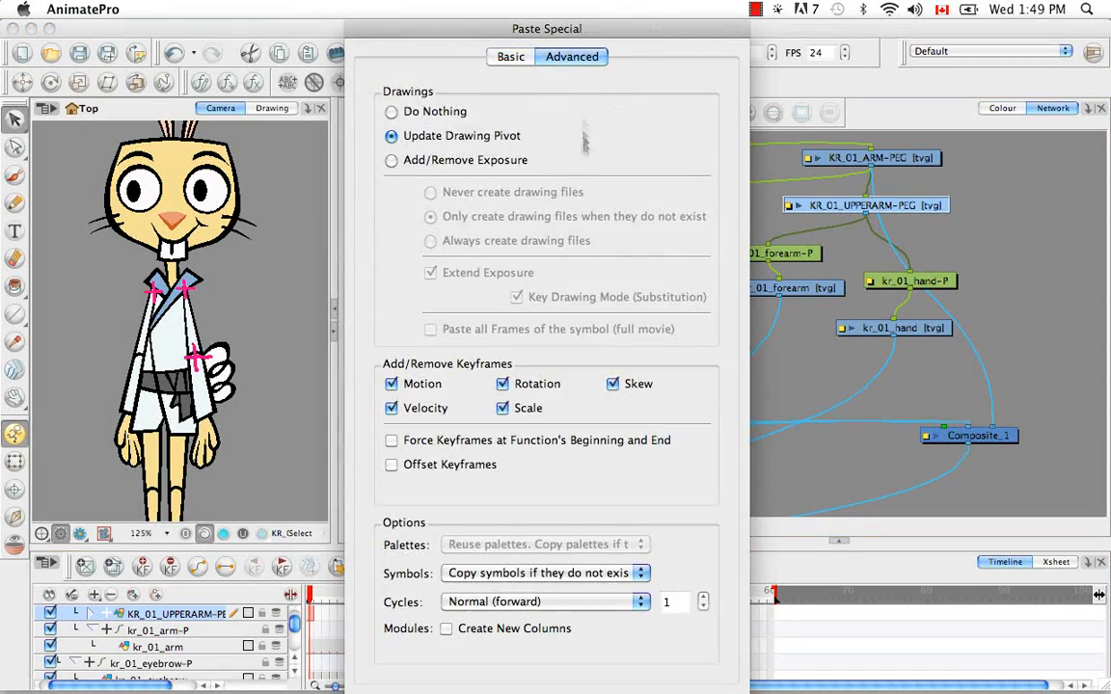
key(Return)
Paint a pink cross at the kr_01 elbow on KR_01_UPPERARM-PEG and connect that layer's output to Composite_1
click(15, 175)
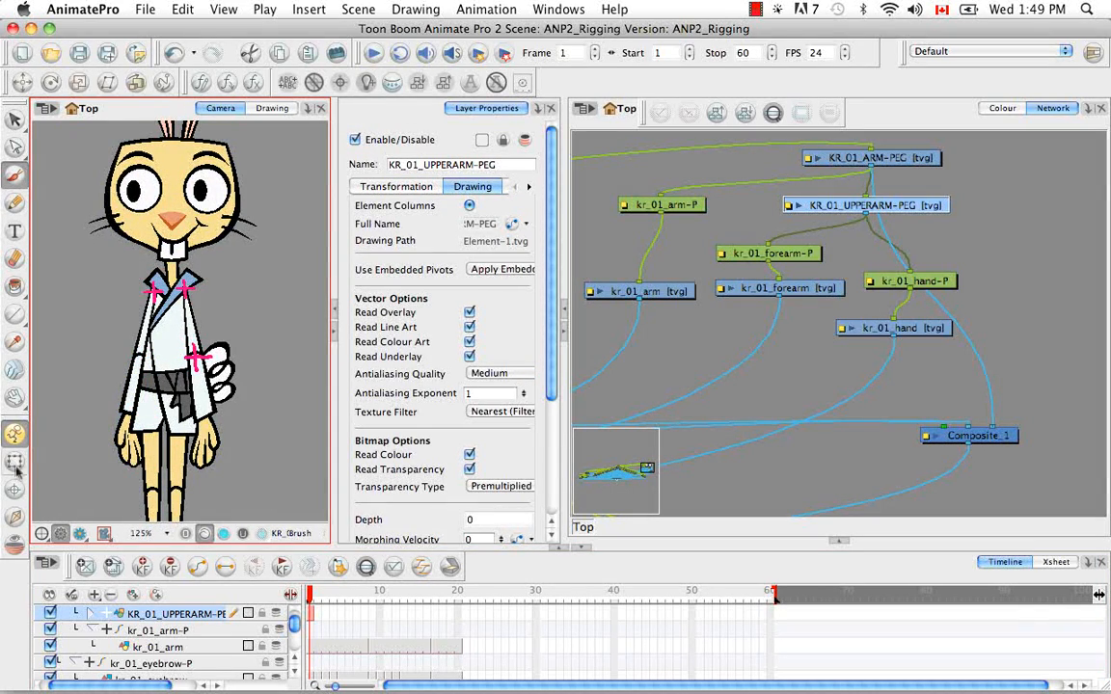
click(15, 463)
drag(867, 215, 1000, 433)
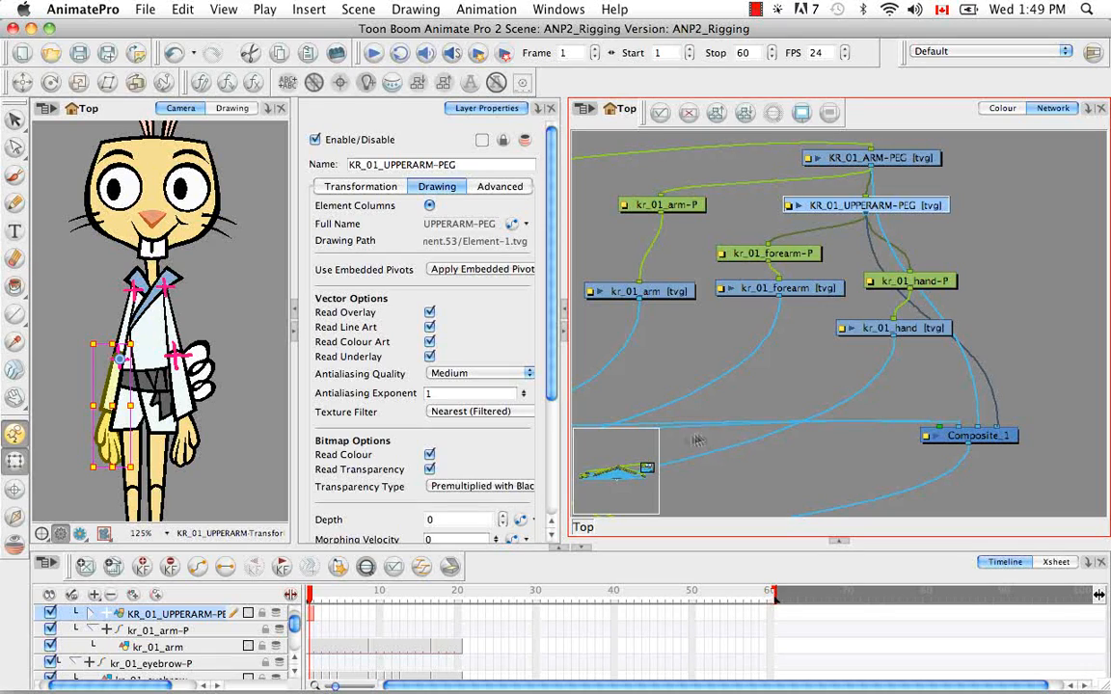
Locate the kr_02 foot, tibia and leg modules in the network and move them with their pegs into an empty area
click(158, 482)
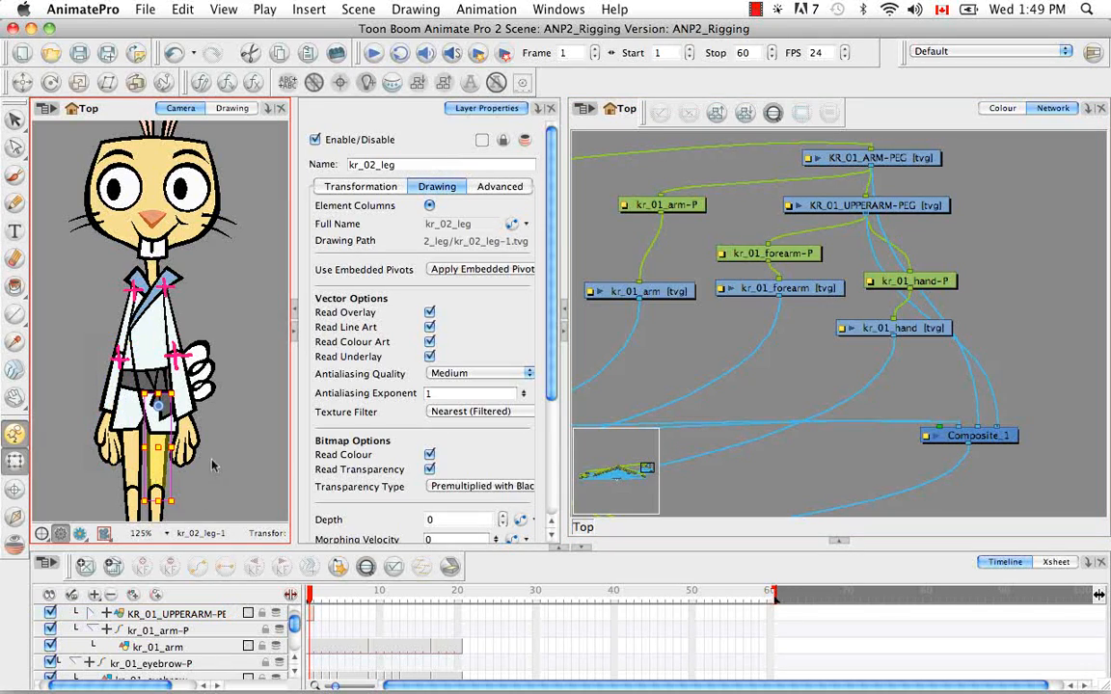
click(906, 117)
key(o)
key(space)
drag(938, 323, 867, 367)
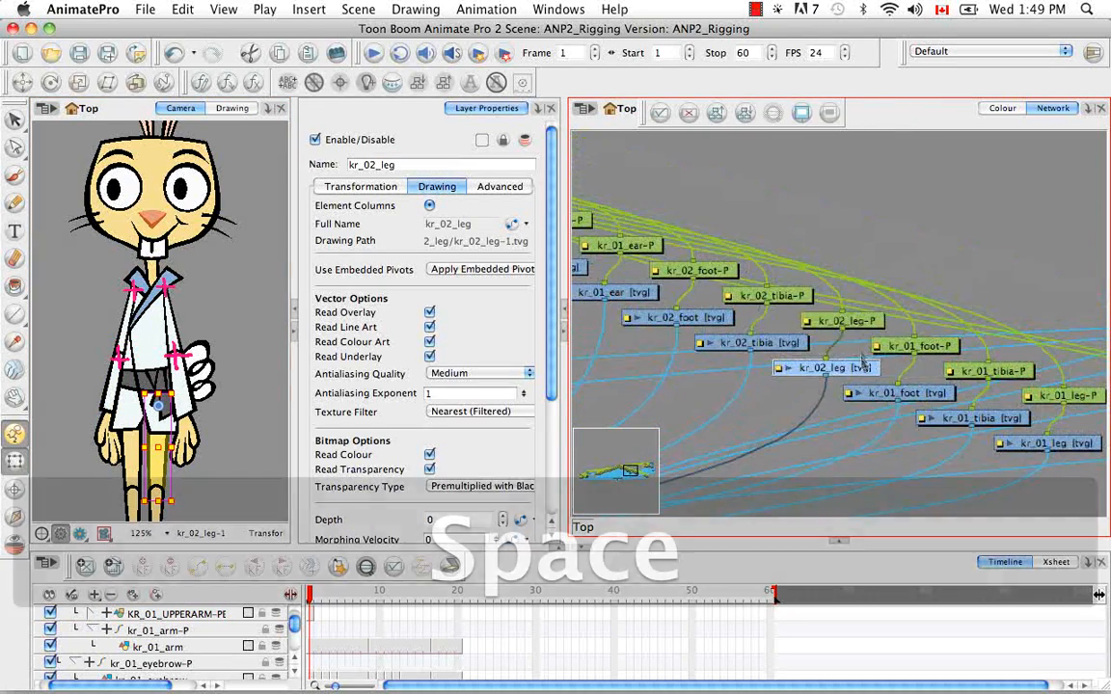
drag(677, 190, 849, 374)
key(space)
drag(861, 322, 845, 301)
drag(853, 302, 1001, 153)
key(space)
drag(1001, 152, 941, 341)
key(space)
click(985, 305)
drag(759, 247, 885, 210)
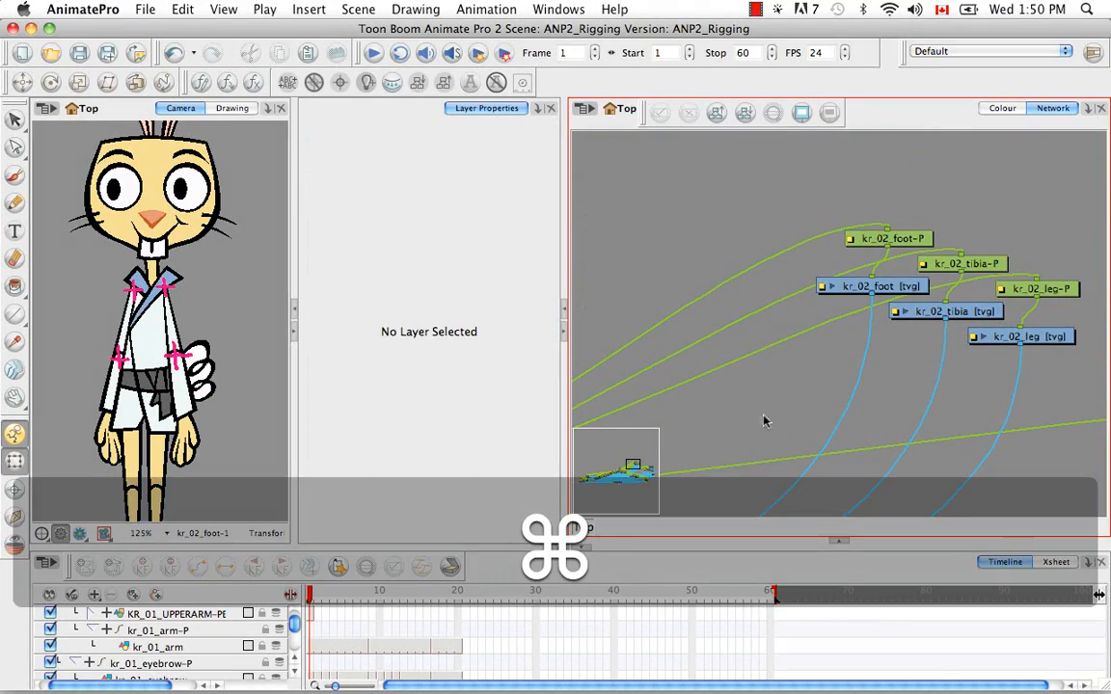
Insert a new drawing module above the kr_02 modules and attach kr_02_foot-P, kr_02_tibia-P and kr_02_leg-P beneath it
key(super+r)
drag(808, 406, 969, 164)
drag(897, 240, 900, 224)
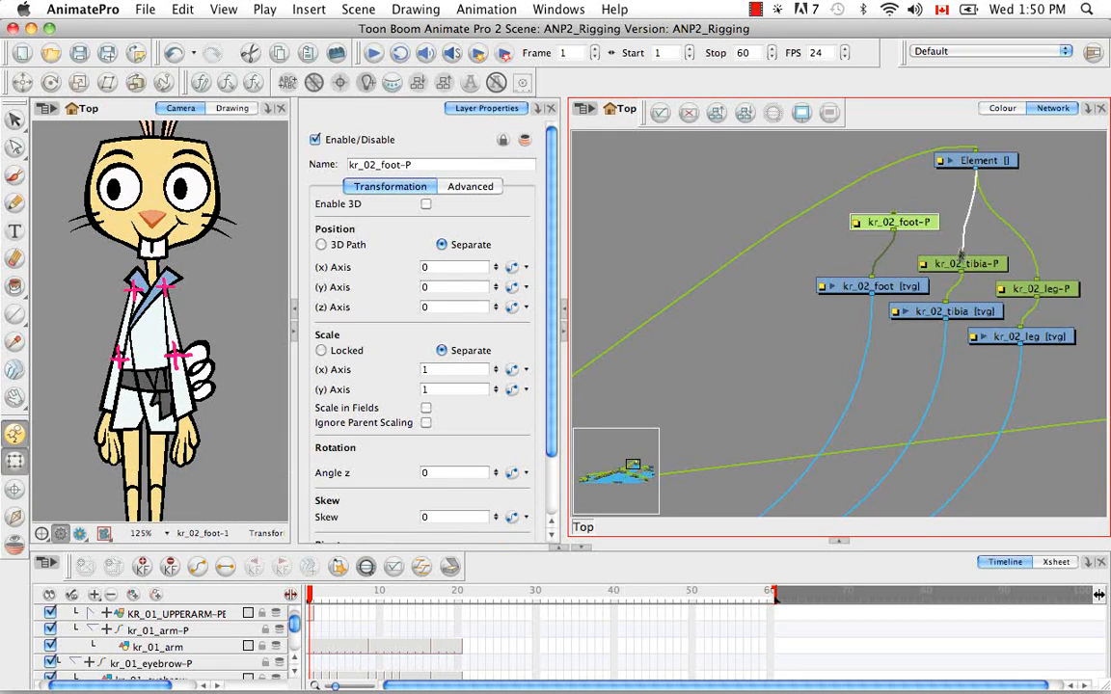
Give the kr_02 leg's parent module its own drawing column with an empty first-frame drawing, and name it KR_02_LEG-PEG
click(986, 162)
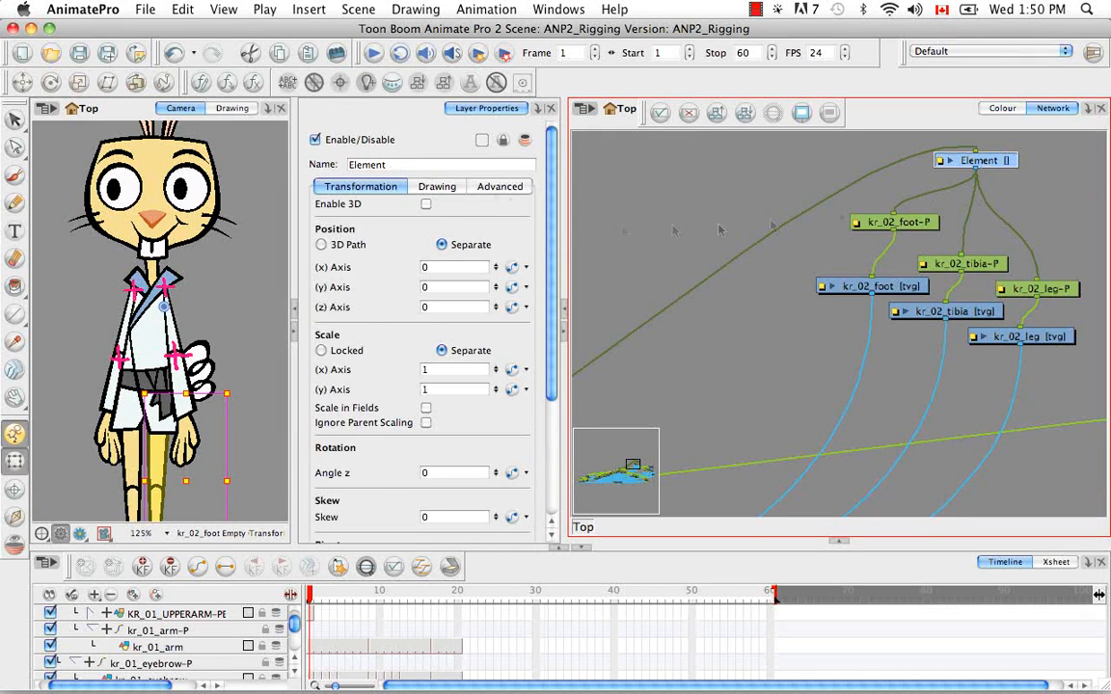
click(367, 568)
click(74, 615)
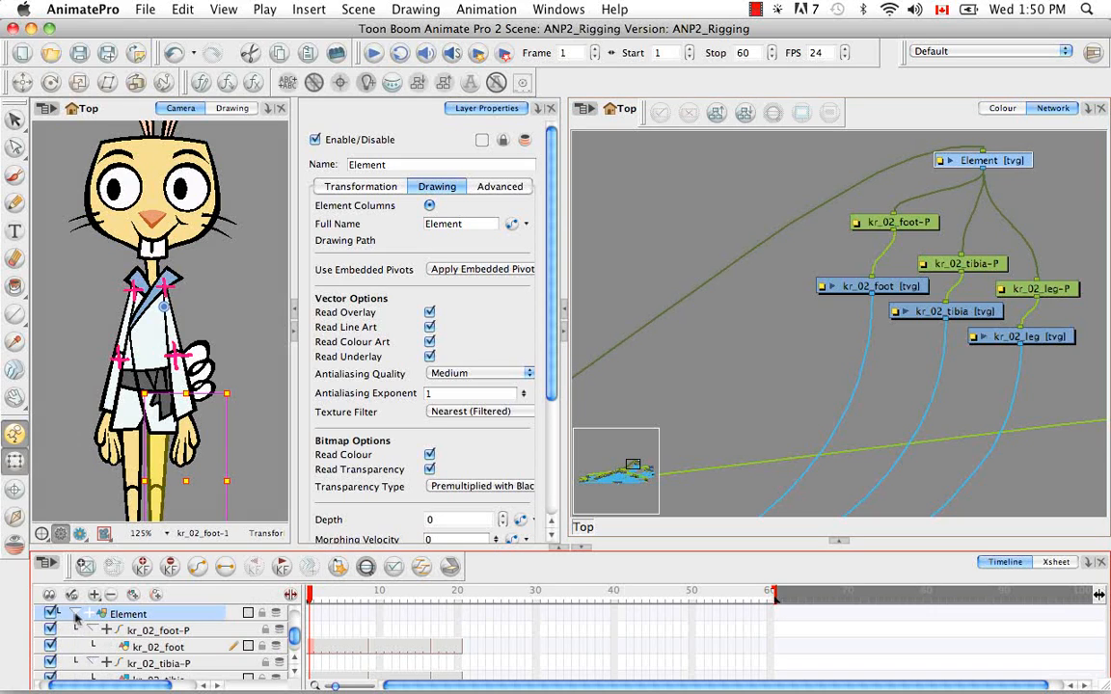
click(363, 164)
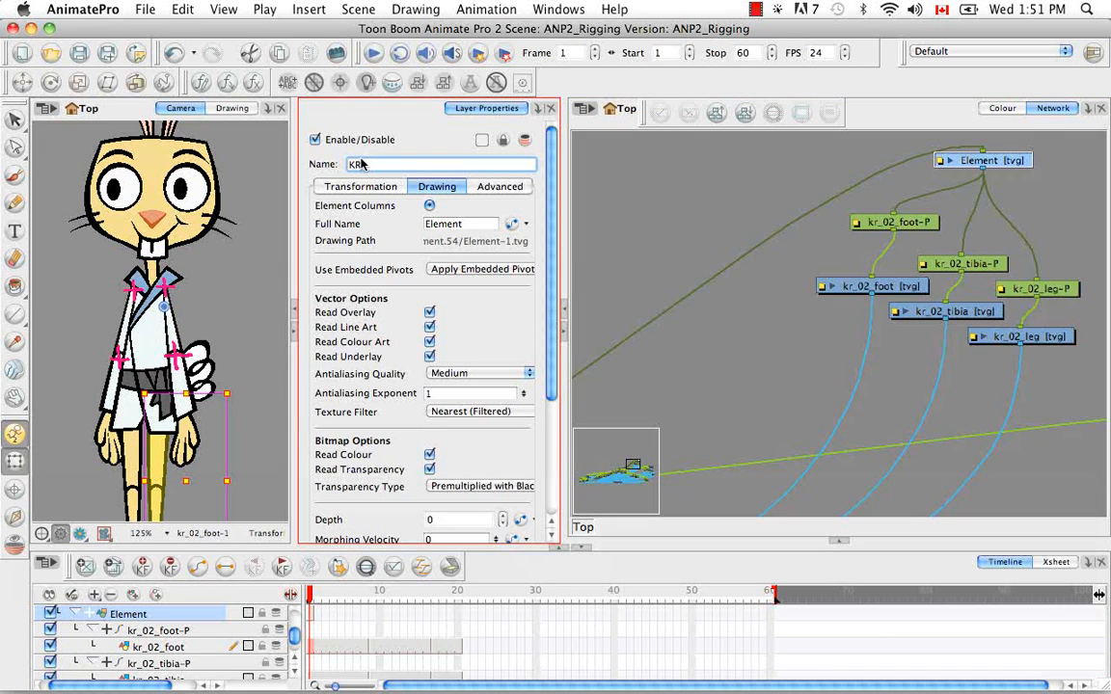
text(KR_02_LEG-PEG)
key(Return)
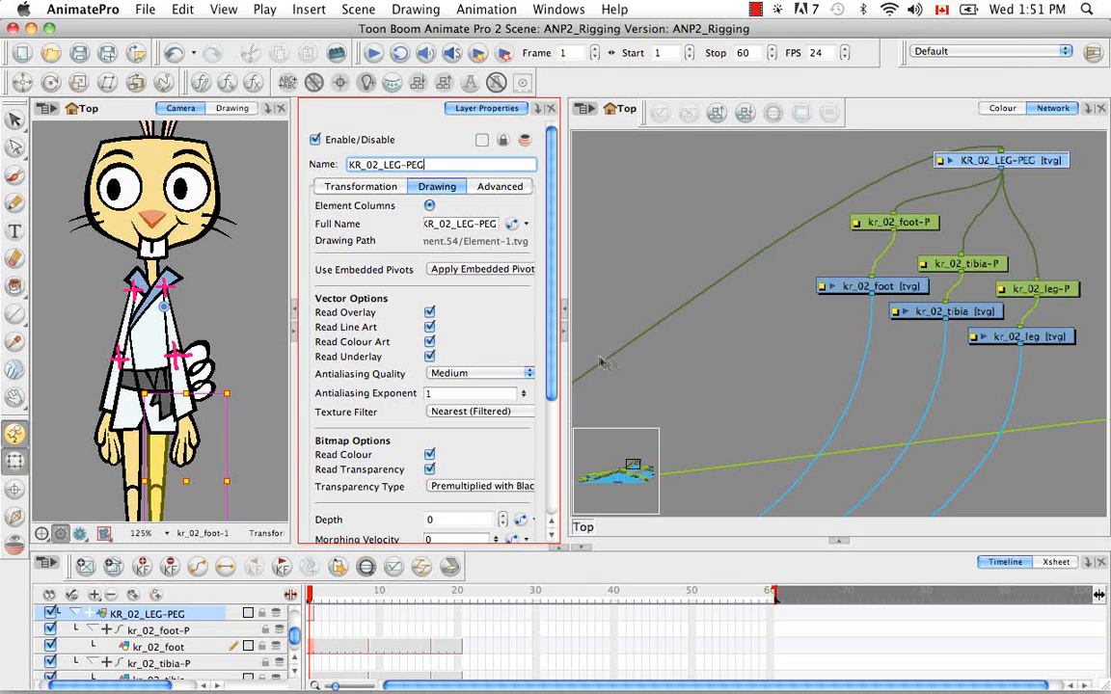
Try to paste kr_02_leg's pivot onto KR_02_LEG-PEG with the Update Drawing Pivot option
click(1027, 336)
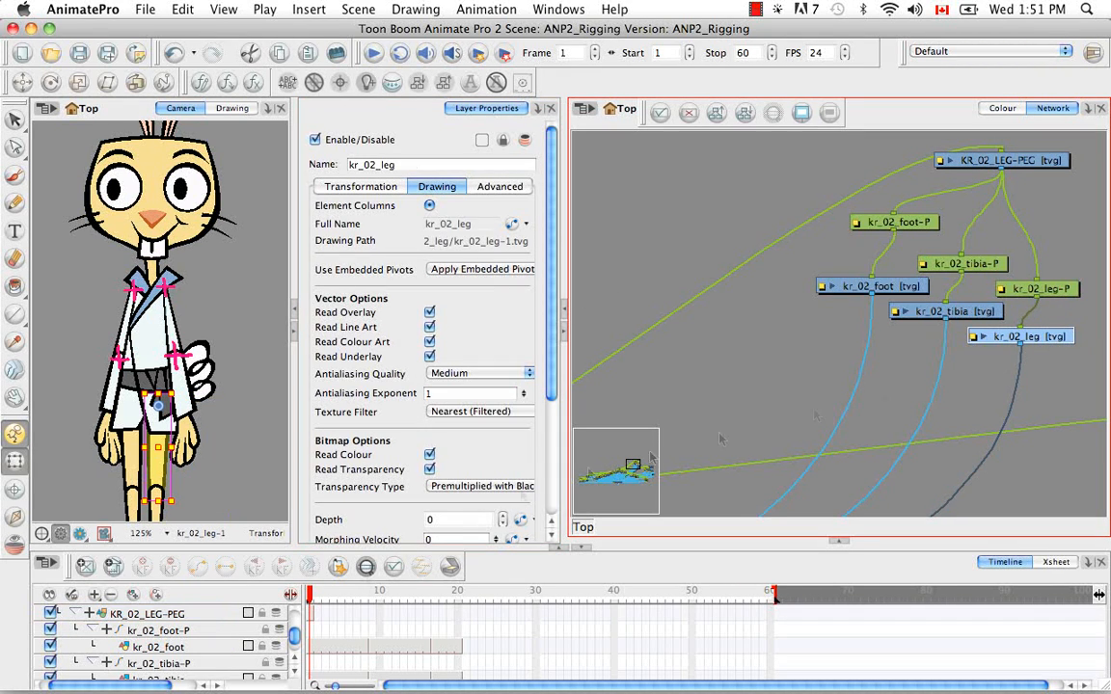
click(315, 623)
click(1003, 160)
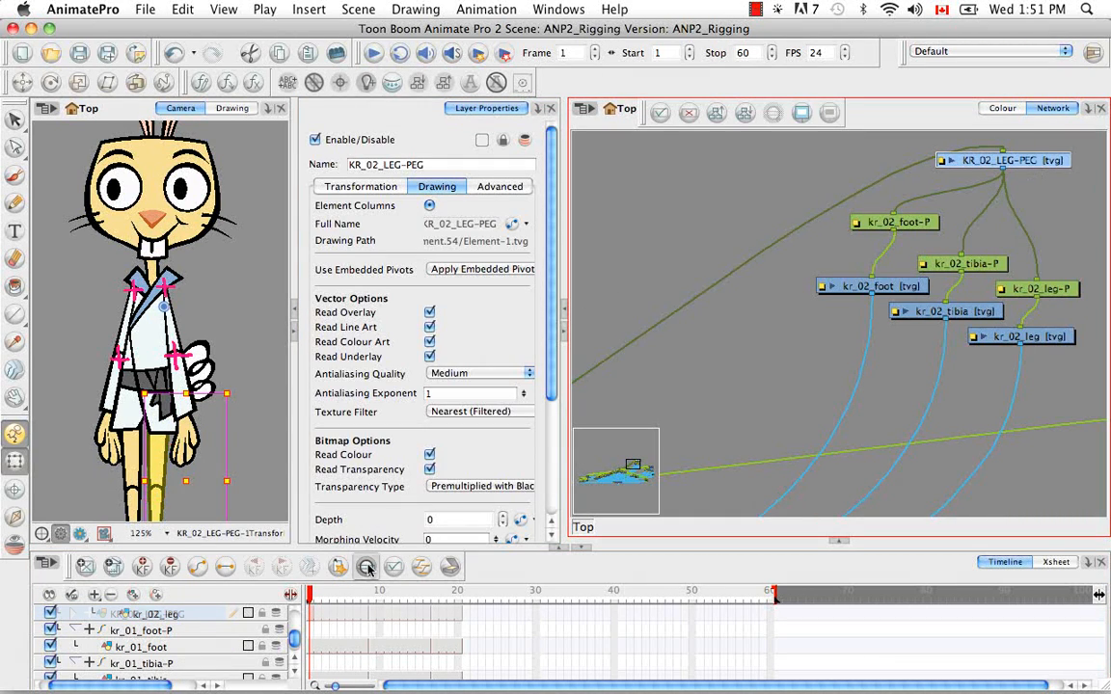
key(super+b)
click(584, 54)
click(512, 55)
click(572, 56)
click(392, 136)
key(Return)
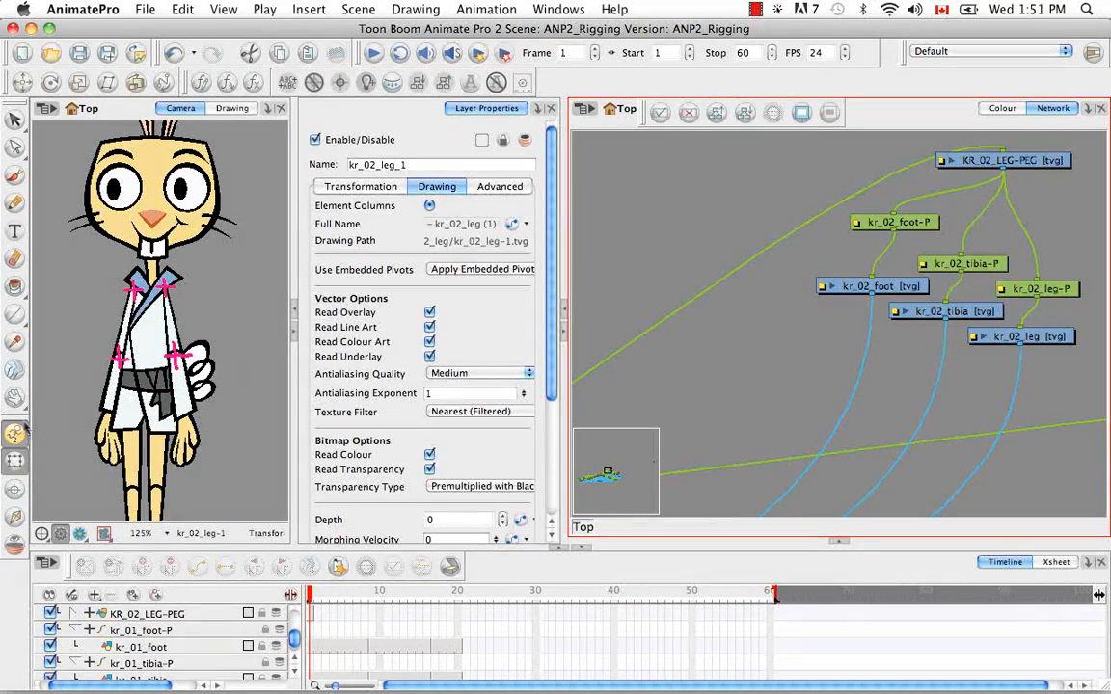
Copy kr_02_leg's first-frame drawing and paste its pivot onto KR_02_LEG-PEG's first frame using Update Drawing Pivot
click(229, 474)
key(space)
drag(228, 473, 237, 355)
click(1020, 338)
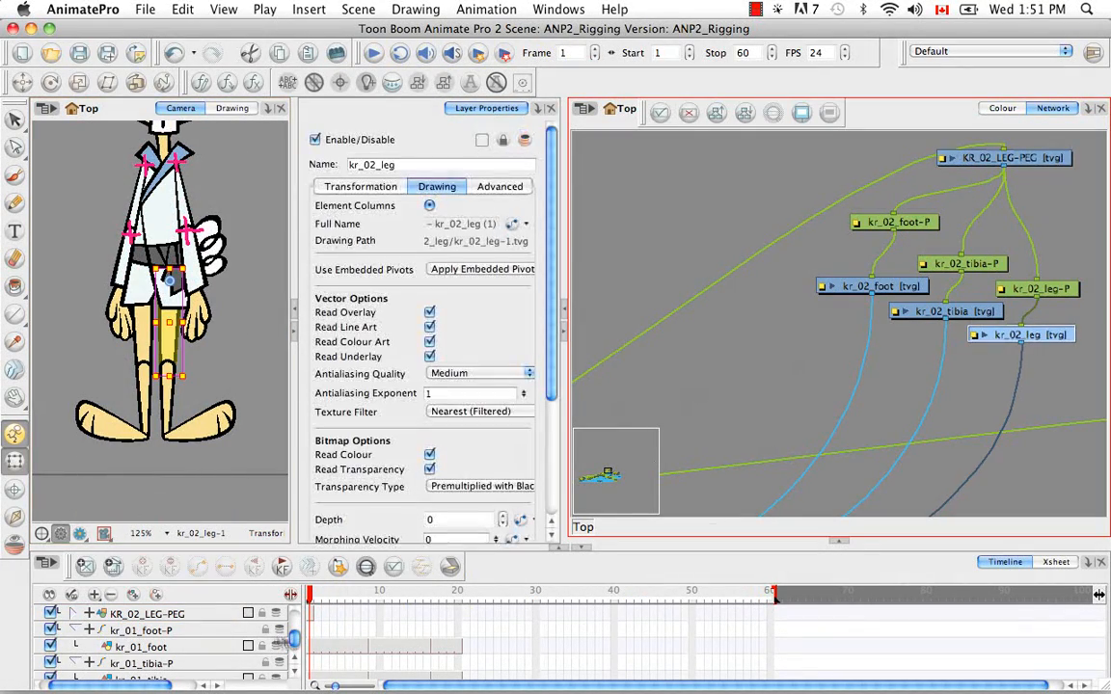
click(406, 570)
key(o)
right_click(313, 617)
click(415, 481)
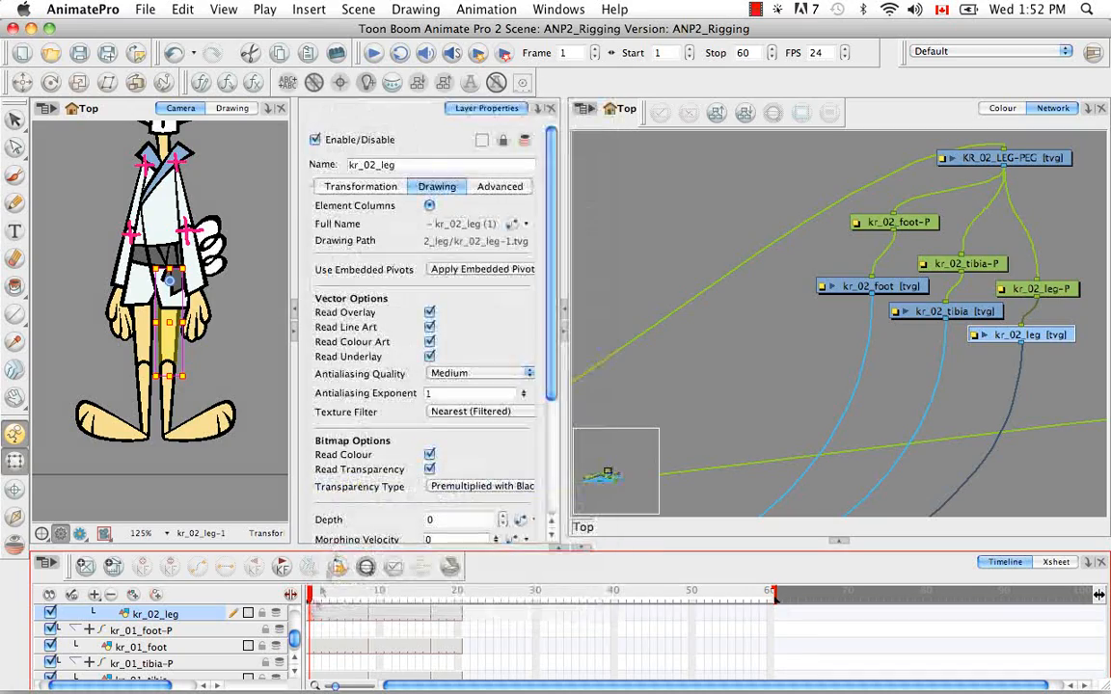
click(1005, 160)
right_click(312, 615)
click(386, 516)
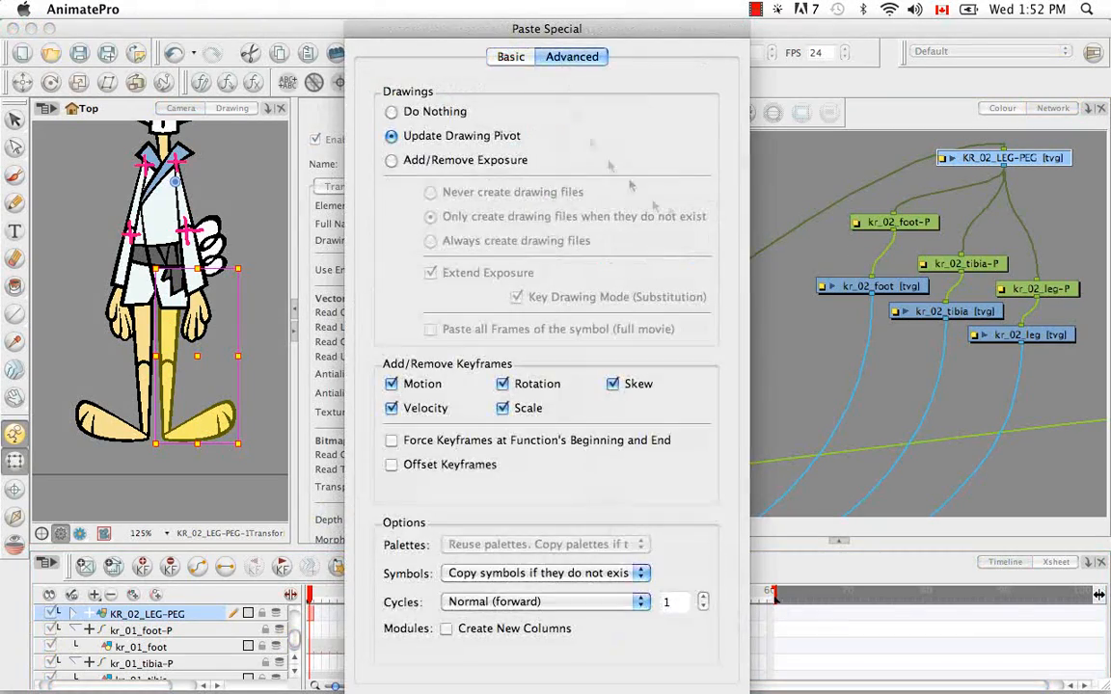
key(Return)
Paint a pink cross at the kr_02 hip on KR_02_LEG-PEG, and connect its output to Composite_1, moved beside the leg modules
click(15, 177)
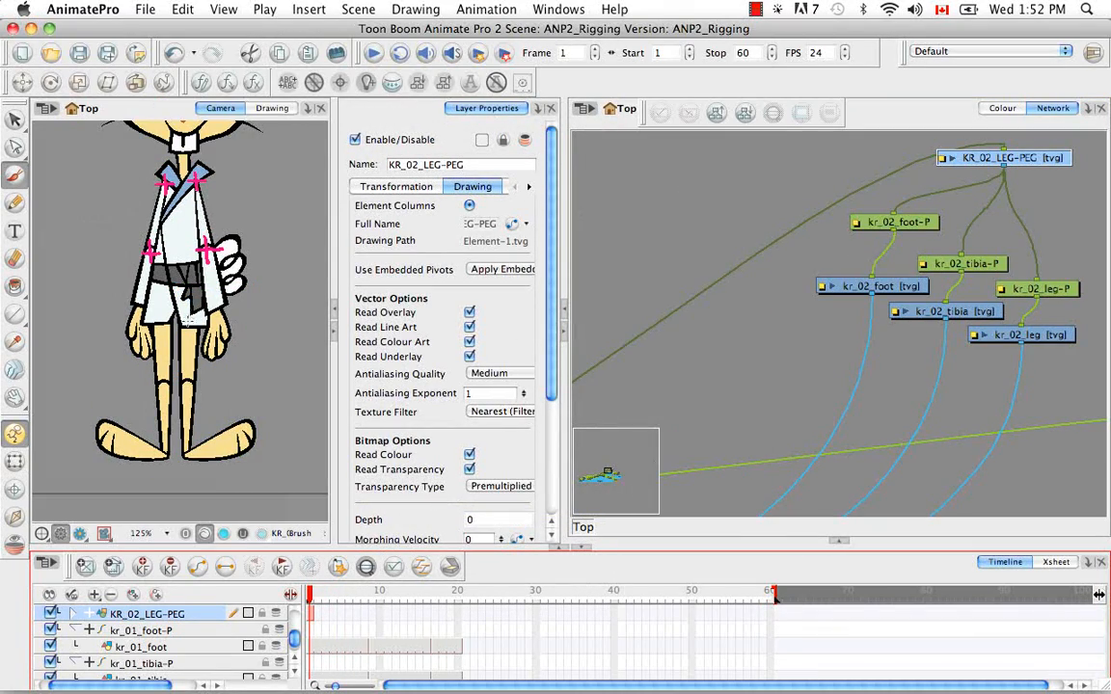
click(183, 306)
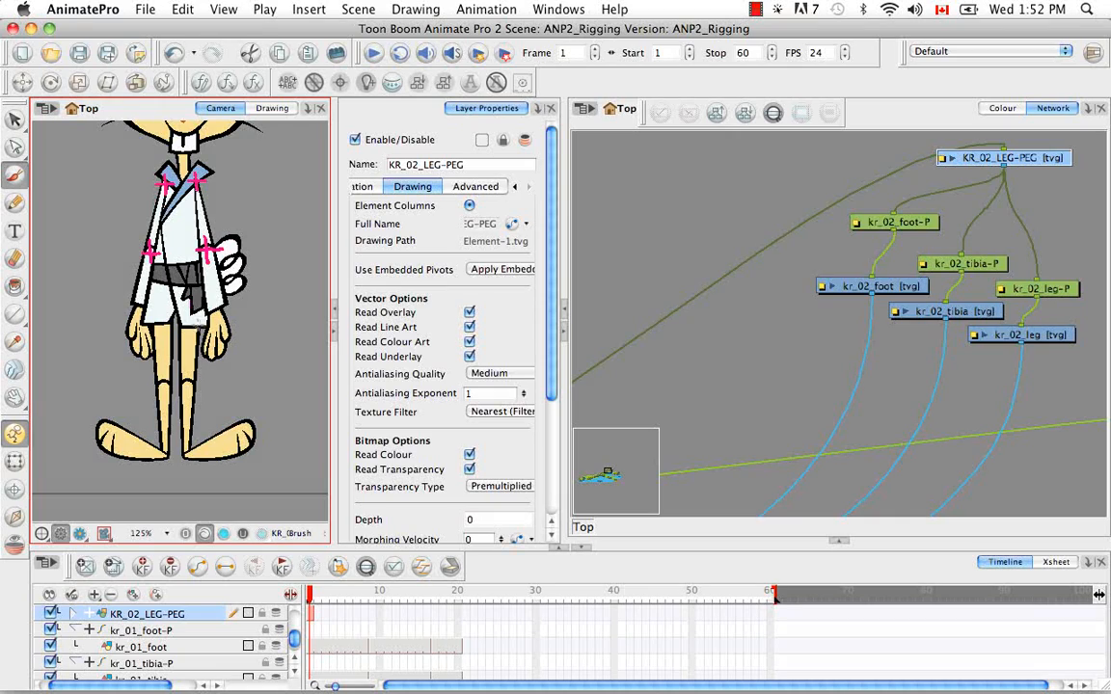
drag(1034, 396, 683, 265)
key(2)
key(2)
key(2)
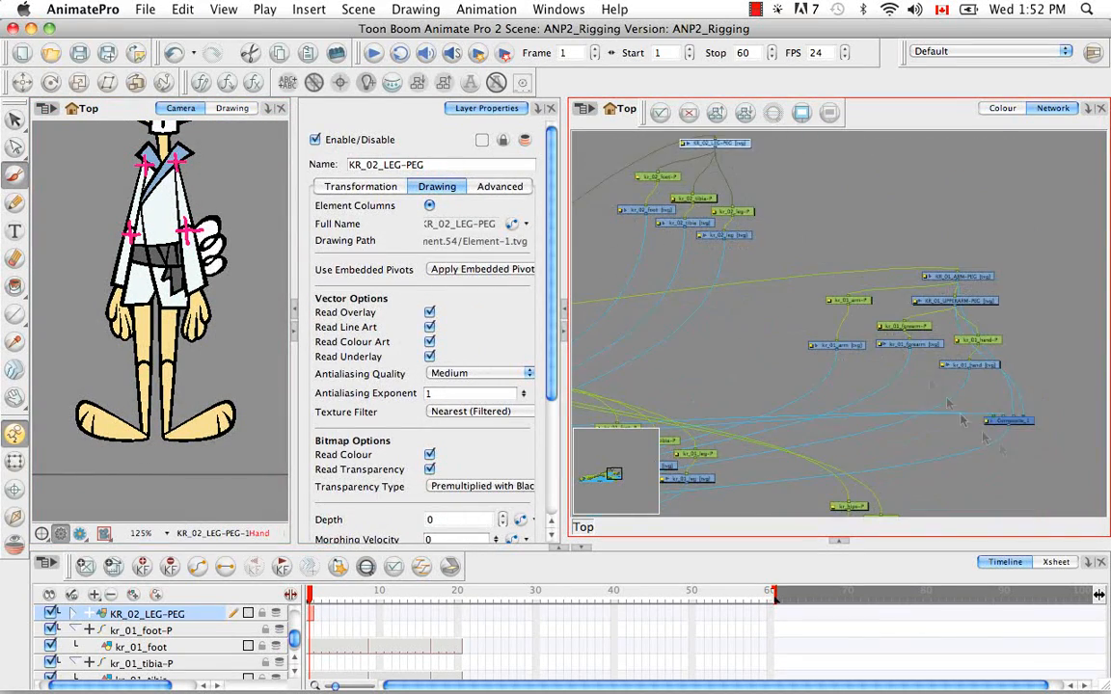
click(1023, 422)
drag(1024, 426, 834, 198)
drag(738, 169, 773, 274)
drag(679, 300, 734, 295)
Delete the hip cross's strokes and repaint the pink cross slightly higher on KR_02_LEG-PEG
click(15, 119)
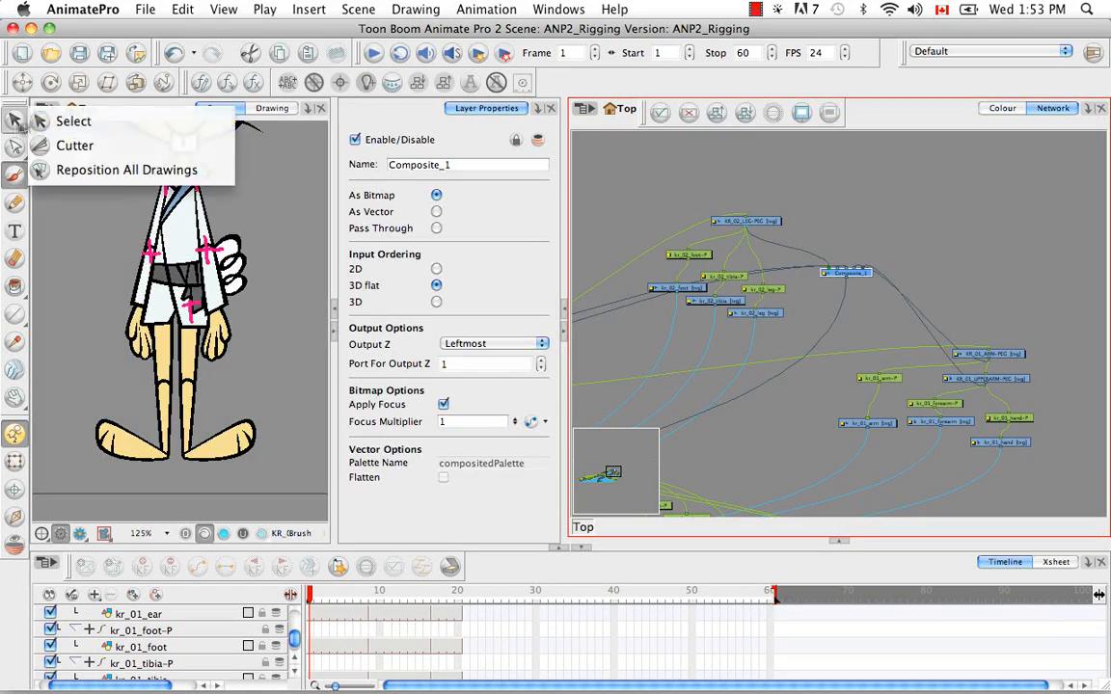
click(91, 205)
key(2)
key(2)
mouse_move(201, 160)
mouse_down()
mouse_move(214, 432)
mouse_move(201, 343)
mouse_up()
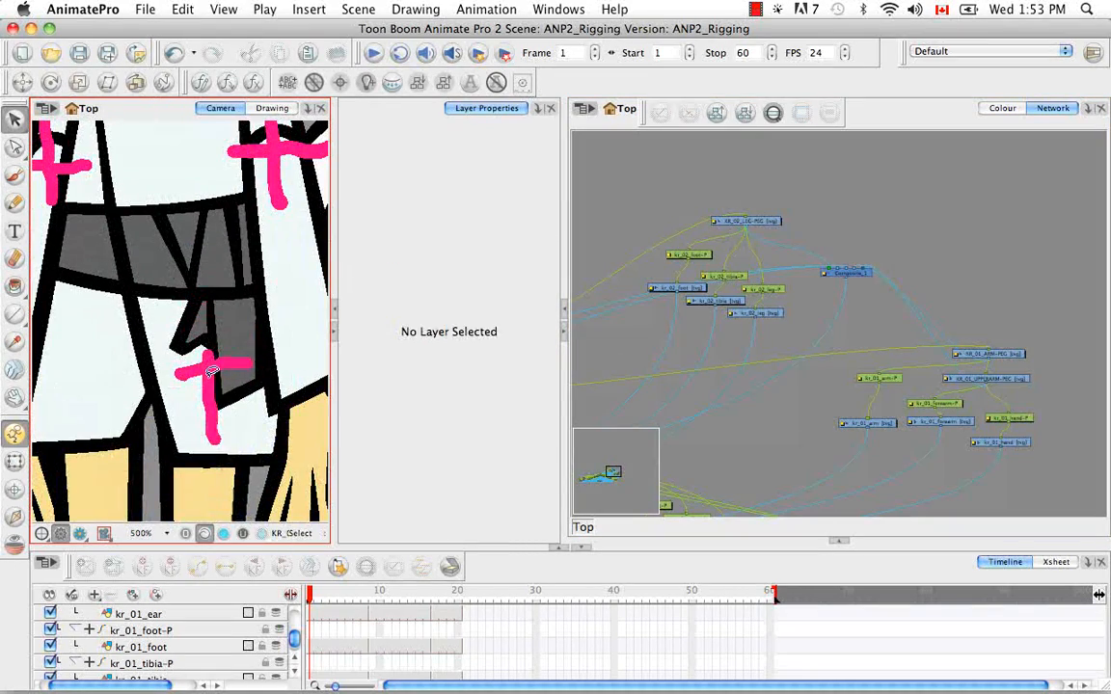
click(211, 387)
key(Delete)
click(200, 370)
key(Delete)
click(16, 177)
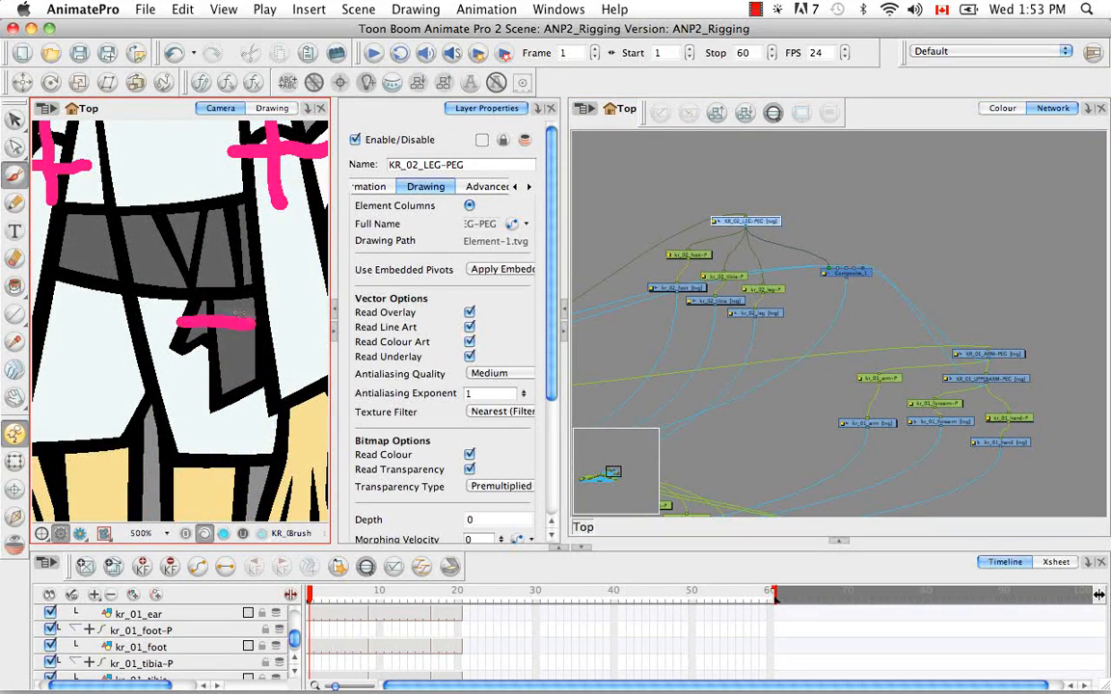
key(1)
key(1)
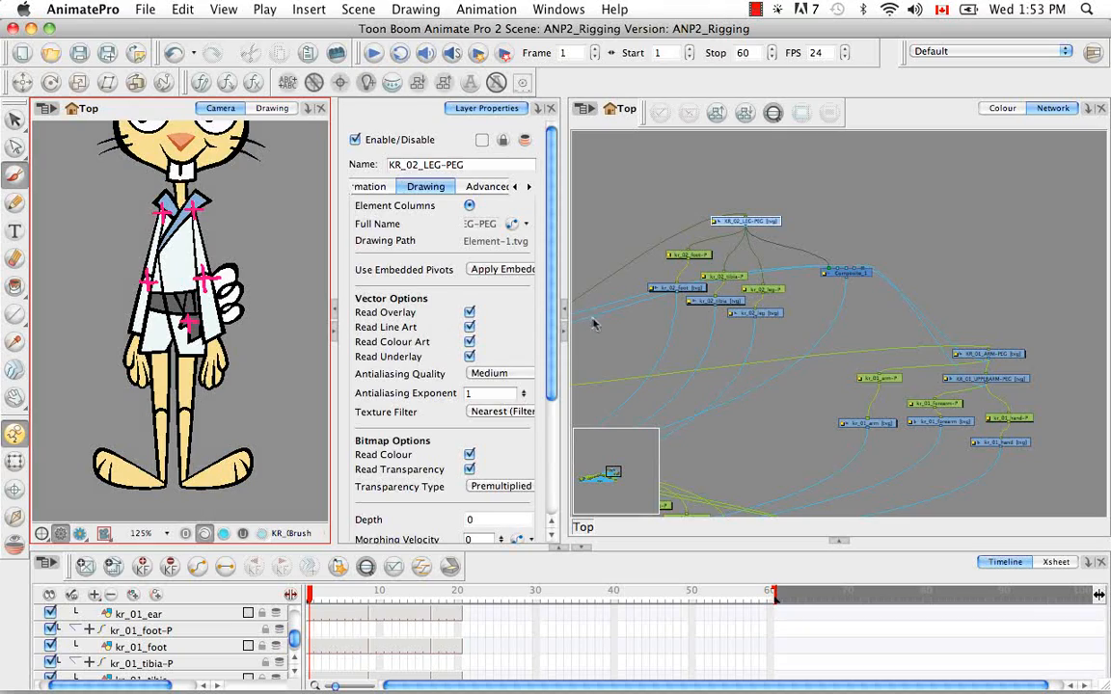
Insert a new drawing module between KR_02_LEG-PEG and kr_02_tibia-P, and attach kr_02_foot-P beneath it as well
click(832, 244)
key(2)
key(2)
drag(691, 193, 912, 311)
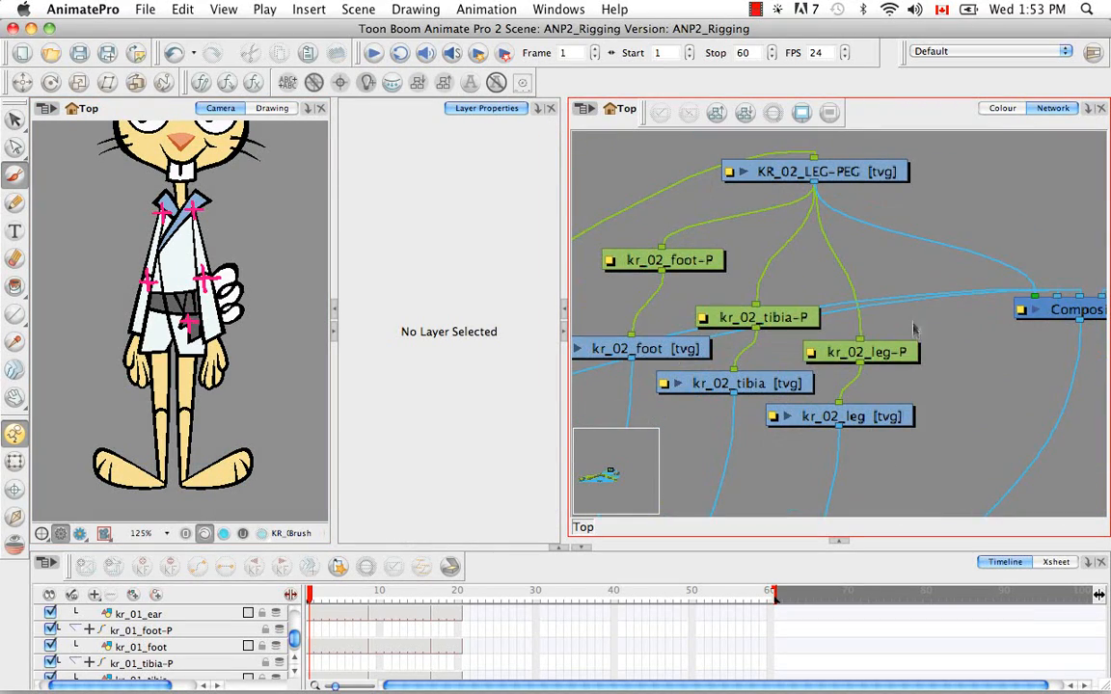
key(super+r)
drag(994, 331, 799, 274)
drag(675, 261, 649, 303)
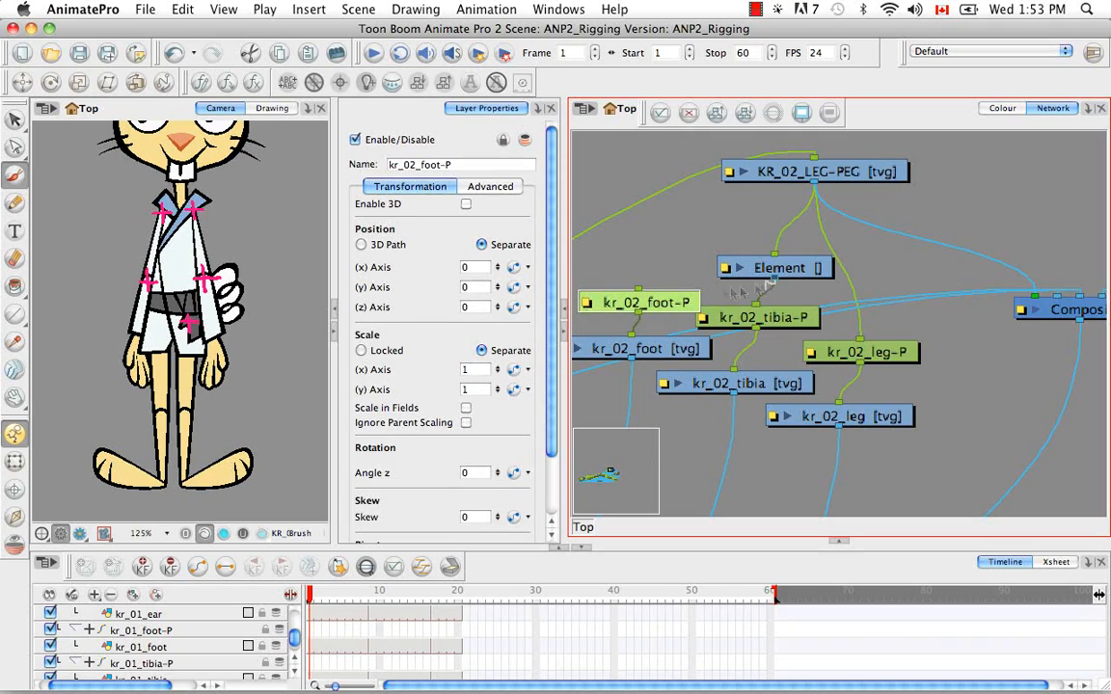
drag(759, 323, 784, 323)
drag(810, 280, 872, 206)
Link the tibia and foot's parent module to its own column with an empty first-frame drawing, and name it KR_02_LOWERLEG-PEG
click(879, 193)
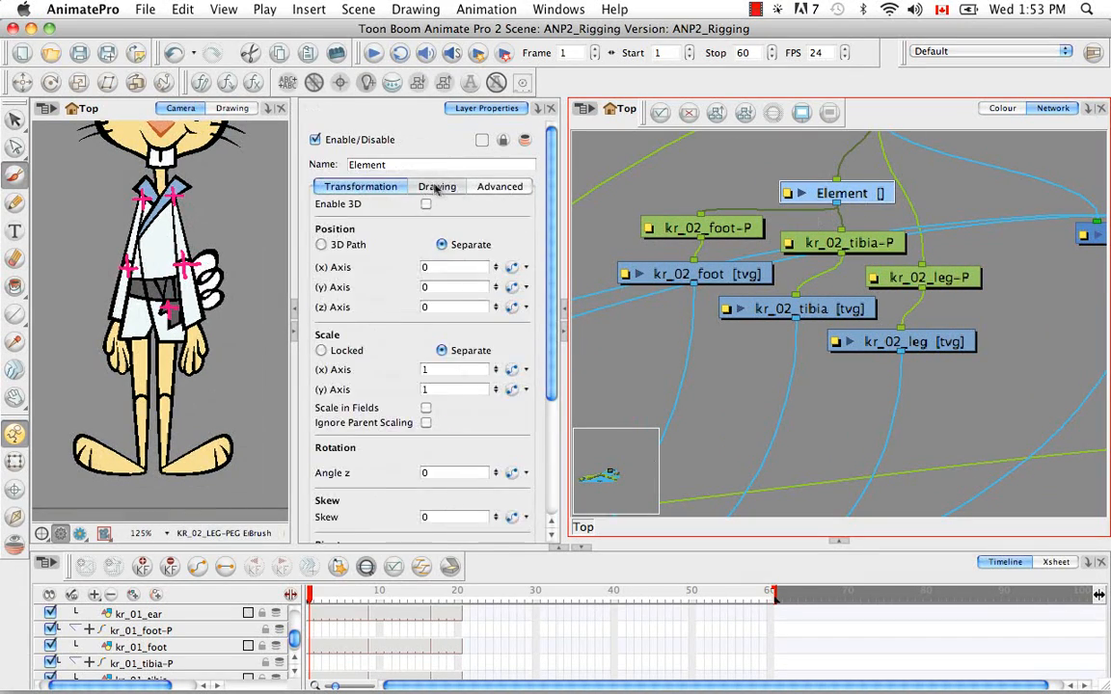
click(441, 187)
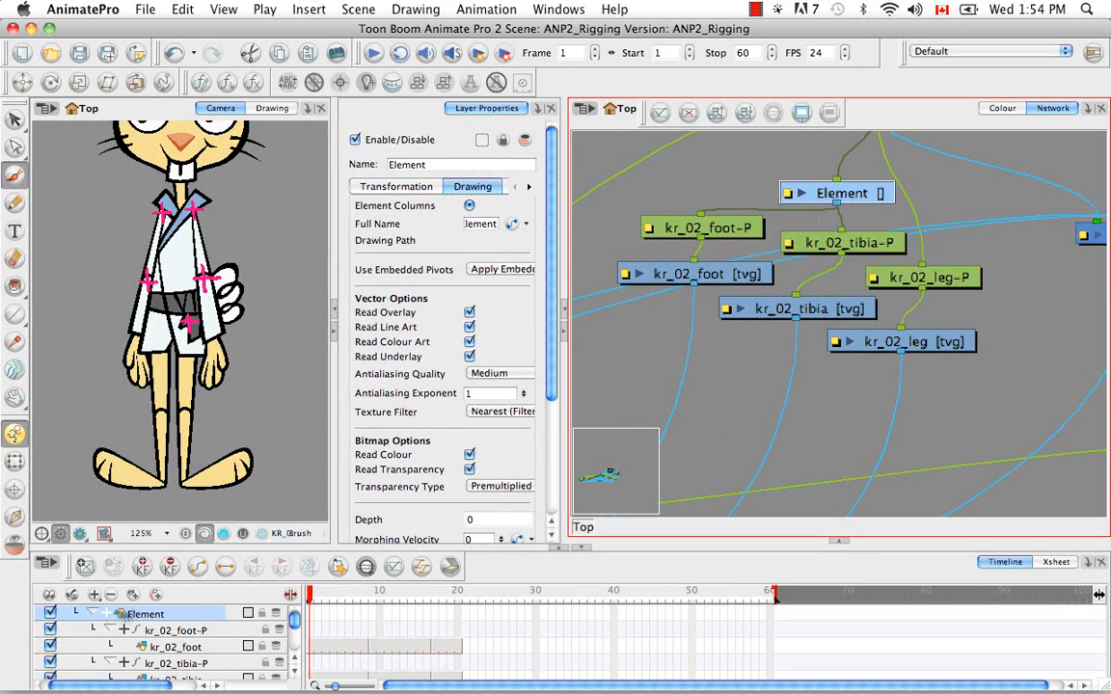
click(86, 568)
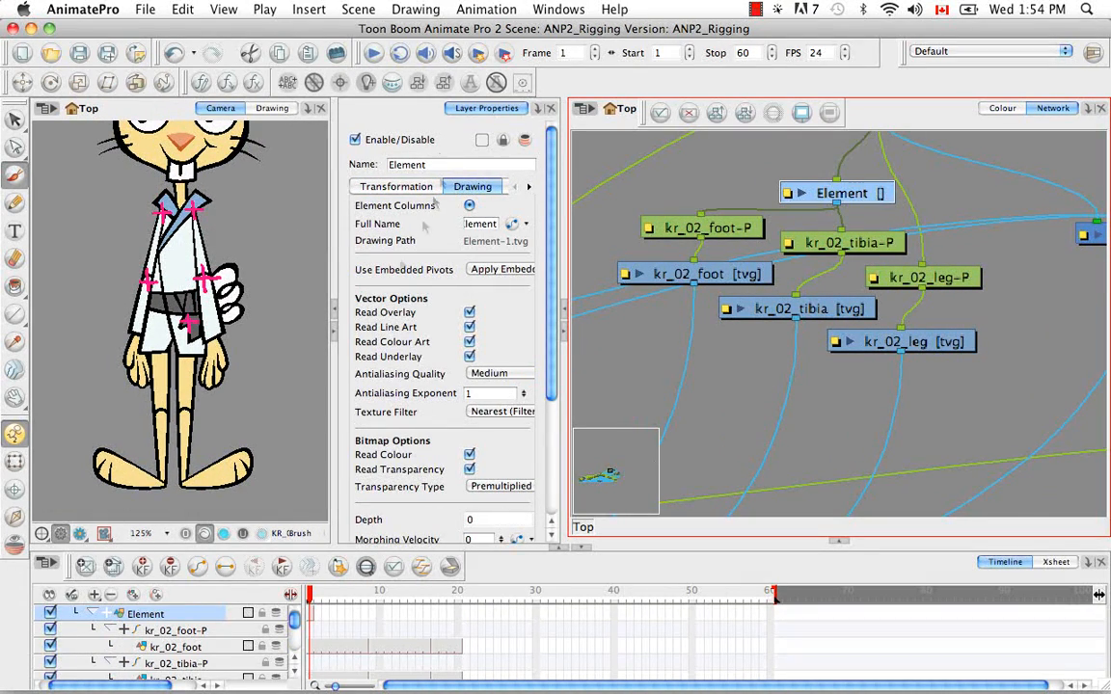
drag(433, 165, 356, 164)
key(BackSpace)
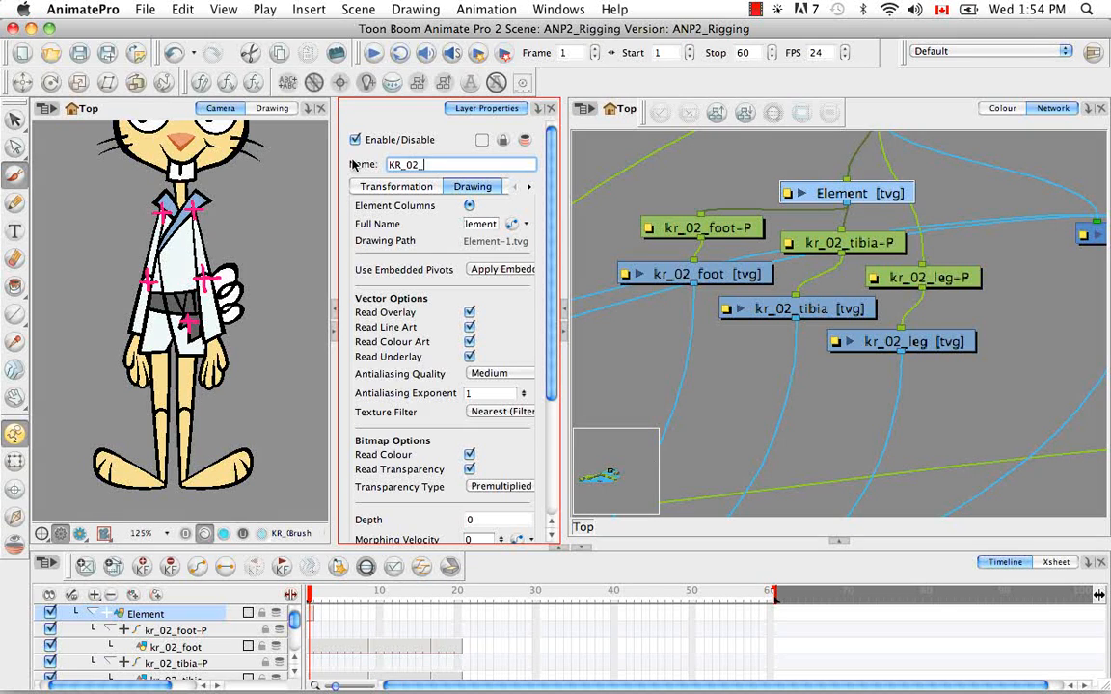
text(KR_02_LOWERLEG-PEG)
key(Return)
Copy kr_02_tibia's first-frame cell and use Paste Special to transfer its knee pivot onto the first frame of KR_02_LOWERLEG-PEG
click(797, 309)
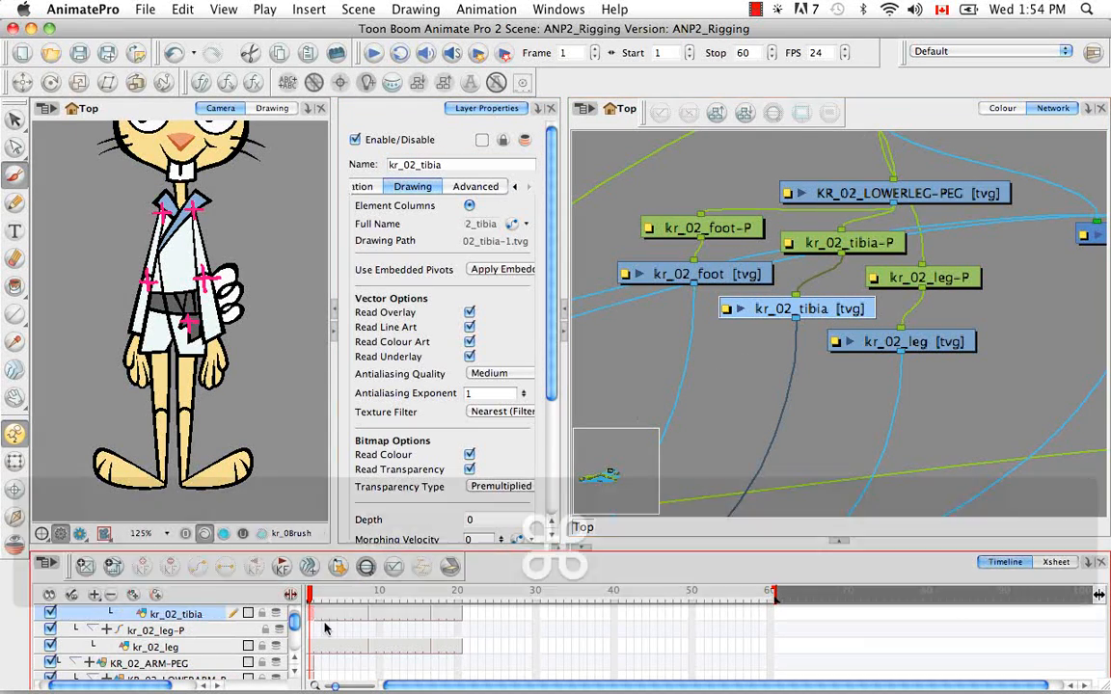
click(858, 193)
click(15, 462)
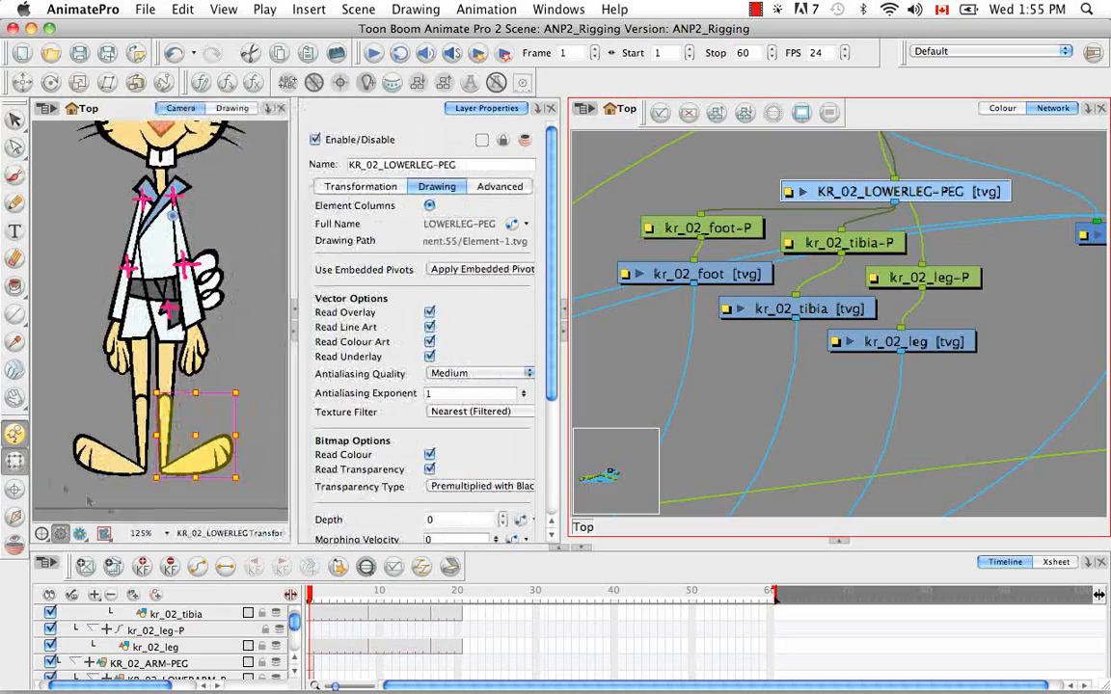
drag(295, 623, 296, 614)
click(312, 649)
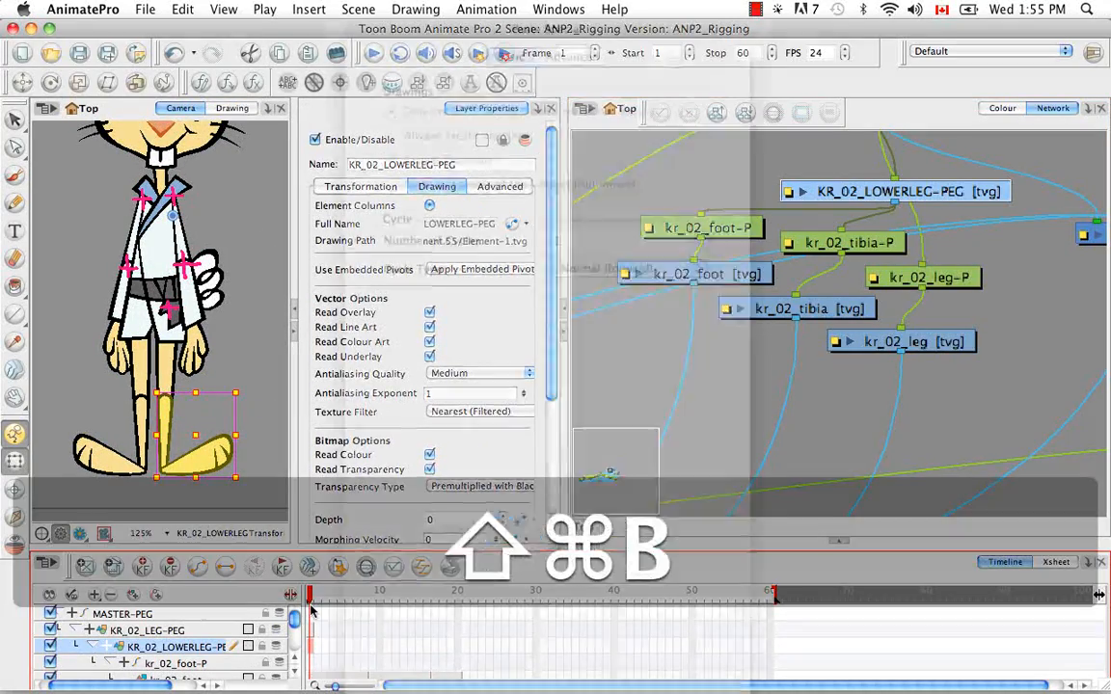
key(shift+super+v)
click(582, 56)
key(Return)
Connect KR_02_LOWERLEG-PEG's output to Composite_1 and paint a pink cross at the kr_02 knee on it
key(space)
drag(967, 268, 780, 311)
drag(705, 246, 908, 266)
key(space)
drag(804, 325, 937, 278)
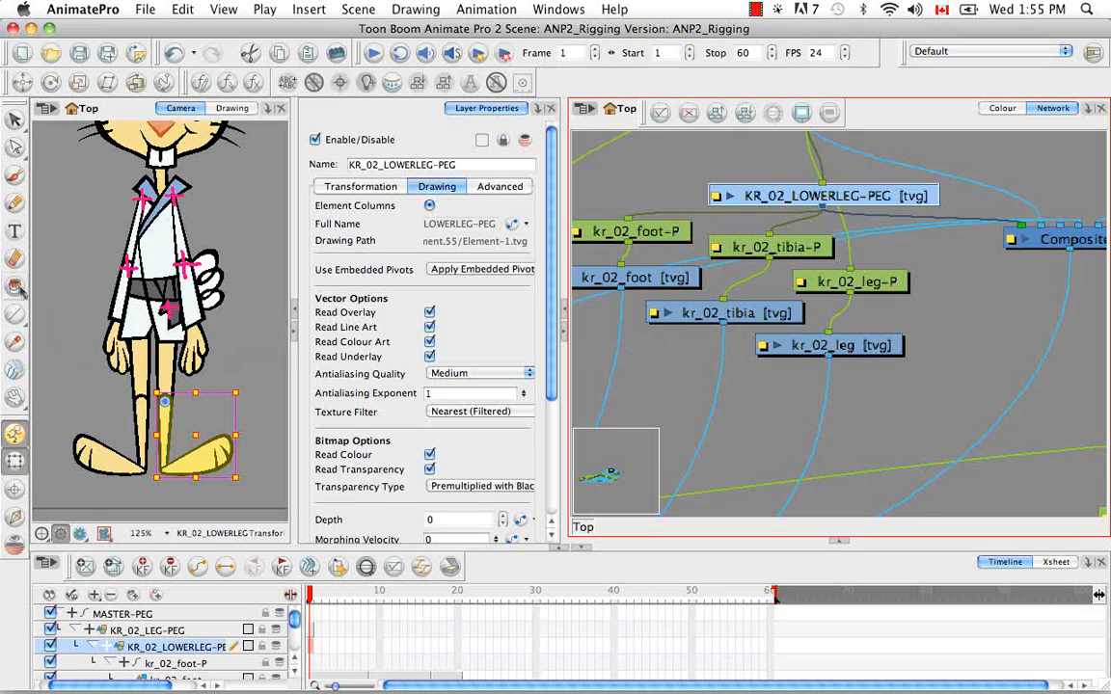
click(15, 176)
mouse_move(176, 415)
mouse_down()
mouse_move(197, 415)
mouse_move(187, 427)
mouse_up()
key(Escape)
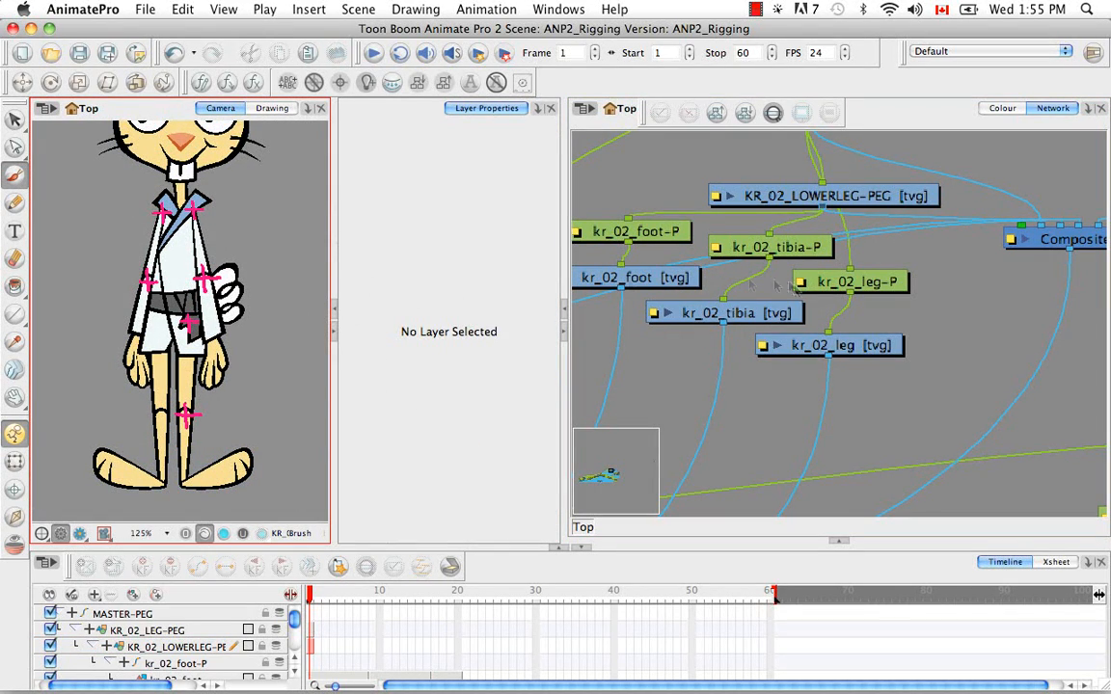
Insert a new drawing module above the kr_01 leg group and attach kr_01_foot-P, kr_01_tibia-P and kr_01_leg-P beneath it
click(15, 463)
click(102, 451)
key(space)
drag(852, 231, 982, 401)
key(space)
drag(1002, 238, 999, 311)
key(space)
drag(963, 470, 968, 372)
click(878, 297)
key(space)
drag(901, 229, 901, 320)
key(super+r)
drag(994, 301, 963, 229)
key(alt)
drag(746, 301, 758, 252)
drag(923, 238, 746, 305)
drag(922, 239, 847, 341)
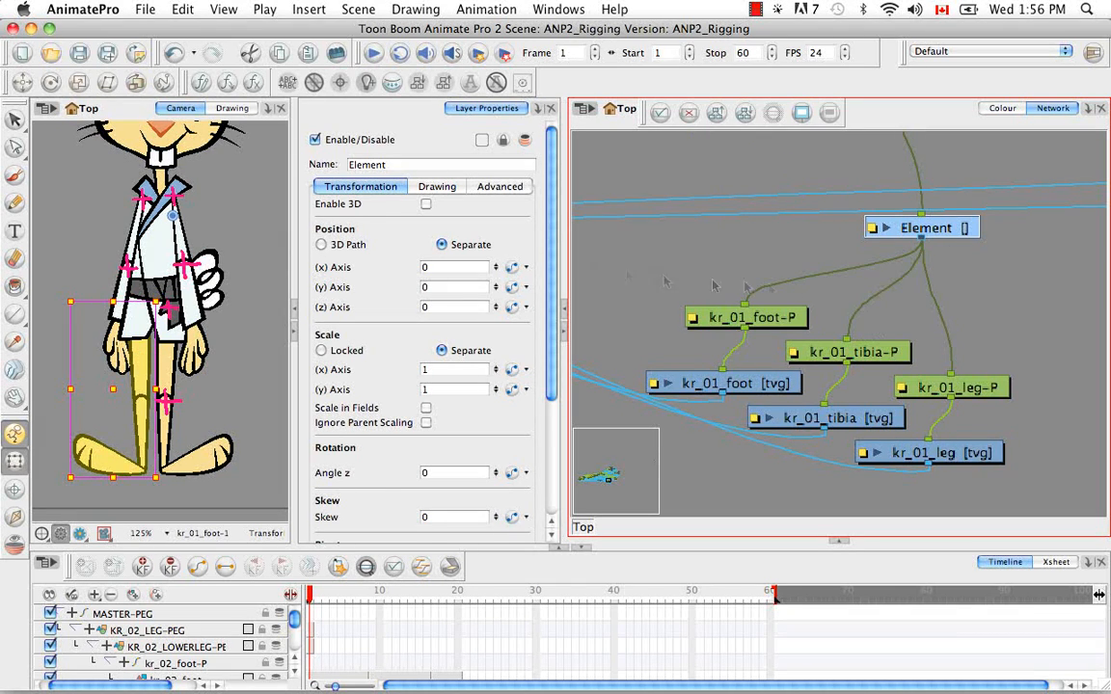
Link the kr_01 leg group's parent module to its own column with an empty first-frame drawing, and name it KR_01_LEG-PEG
click(437, 187)
click(429, 205)
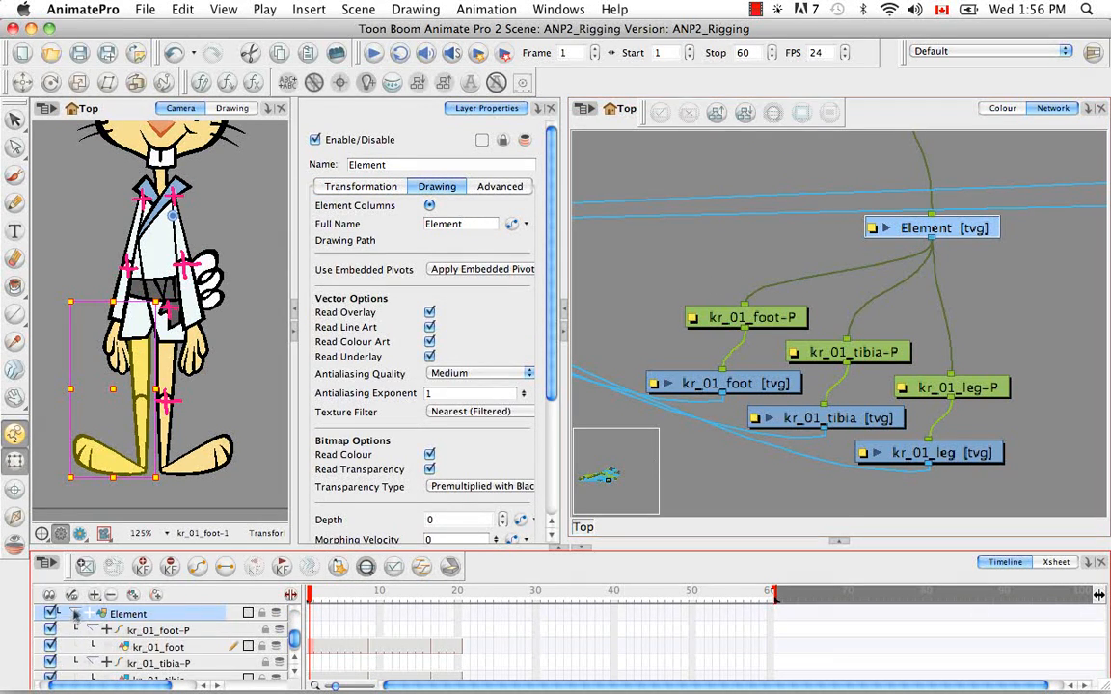
drag(394, 165, 292, 171)
key(BackSpace)
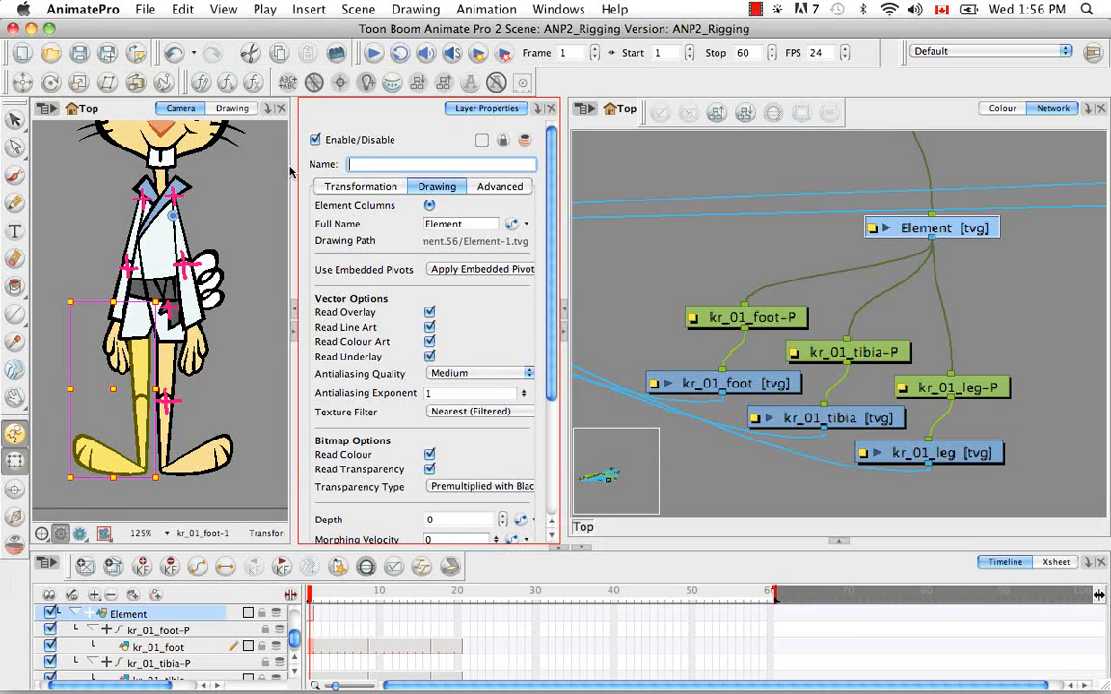
text(KR_01_LEG-PEG)
key(Return)
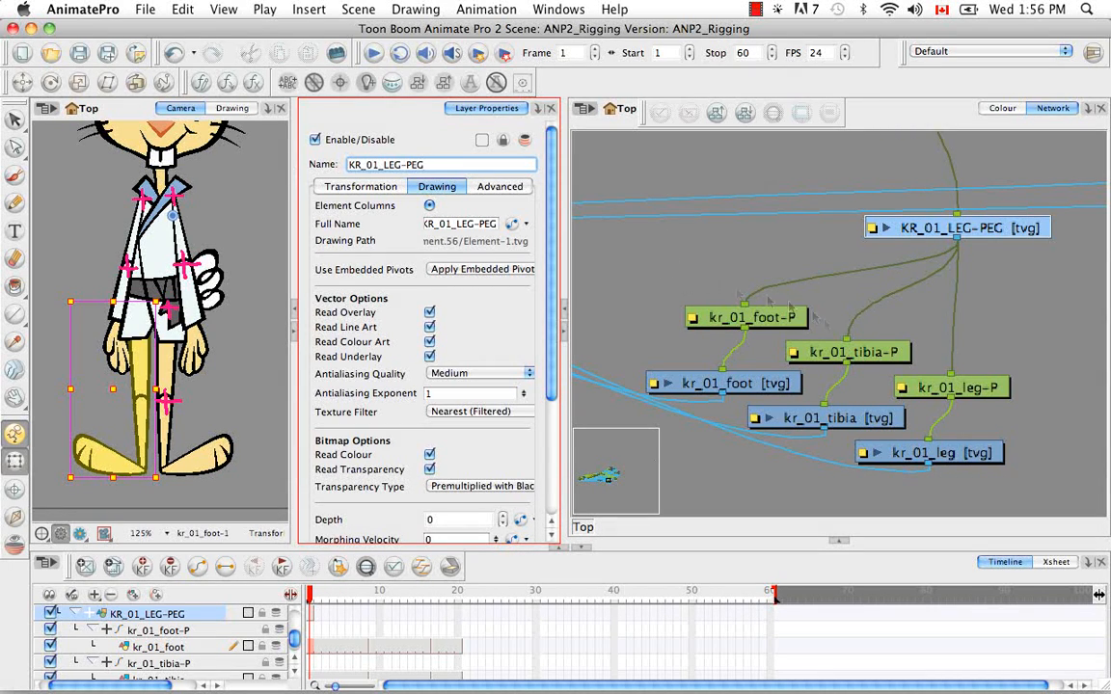
Try to copy kr_01_leg's first-frame cell and paste its hip pivot onto KR_01_LEG-PEG with Paste Special
click(926, 456)
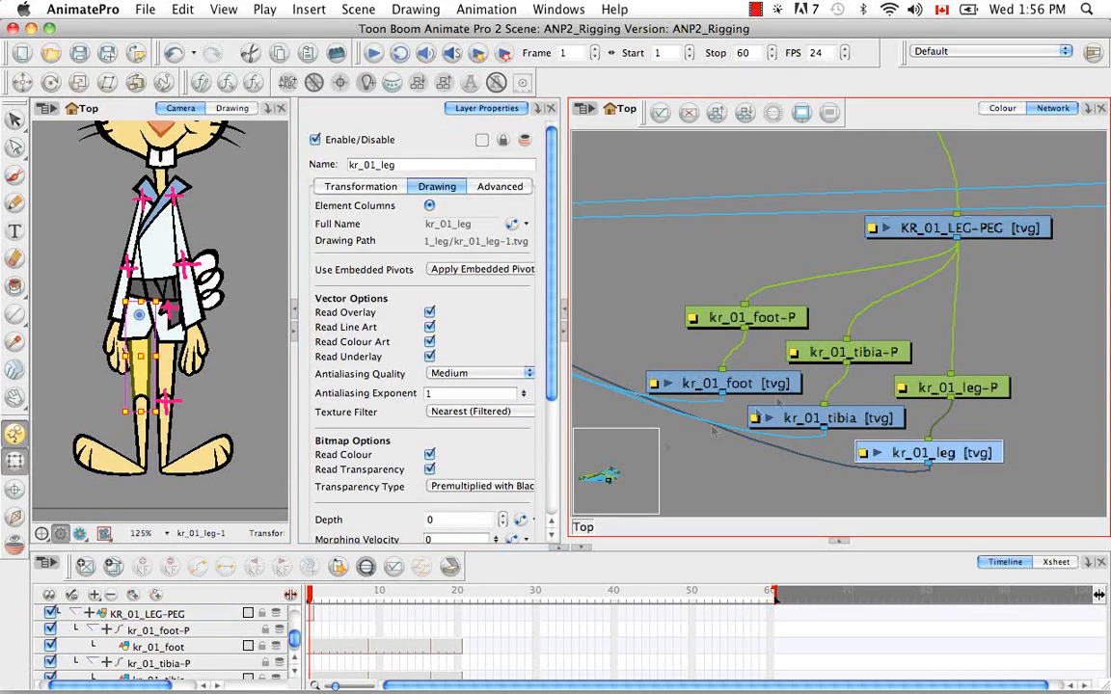
click(314, 614)
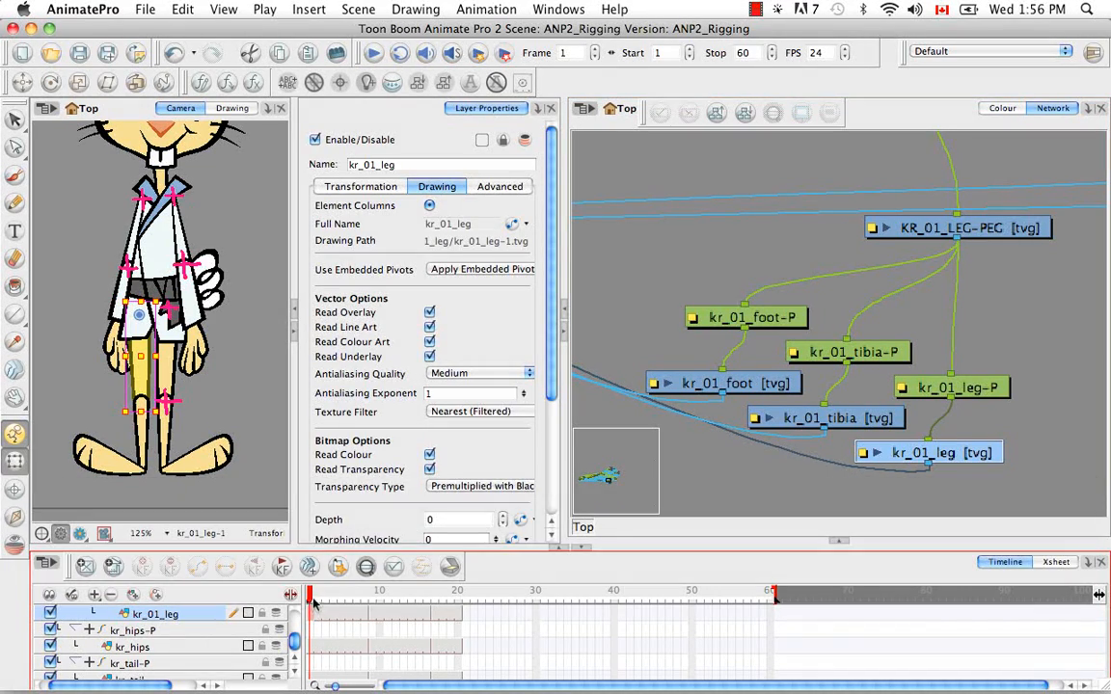
click(951, 232)
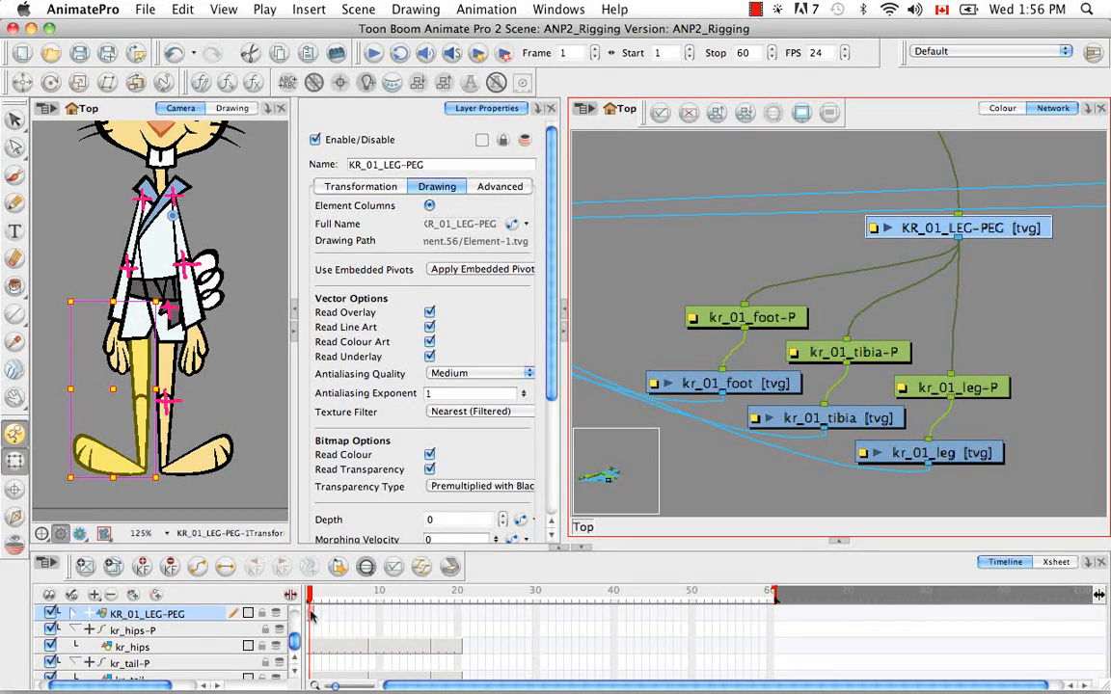
key(shift+super+b)
click(576, 55)
key(Return)
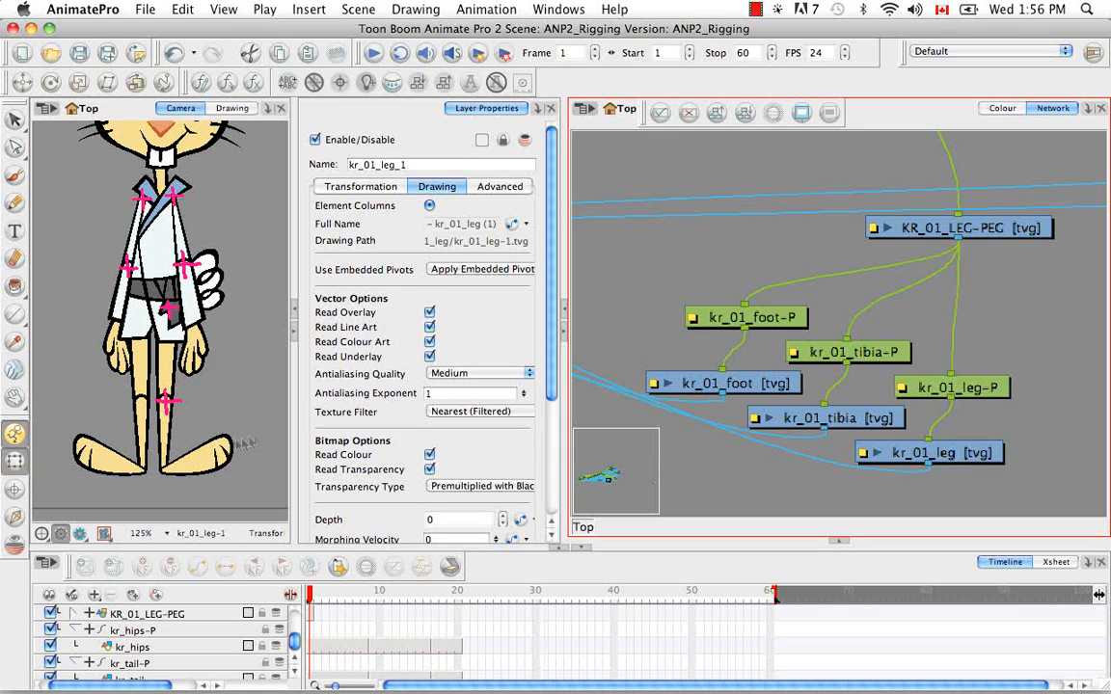
click(144, 453)
click(137, 369)
click(972, 235)
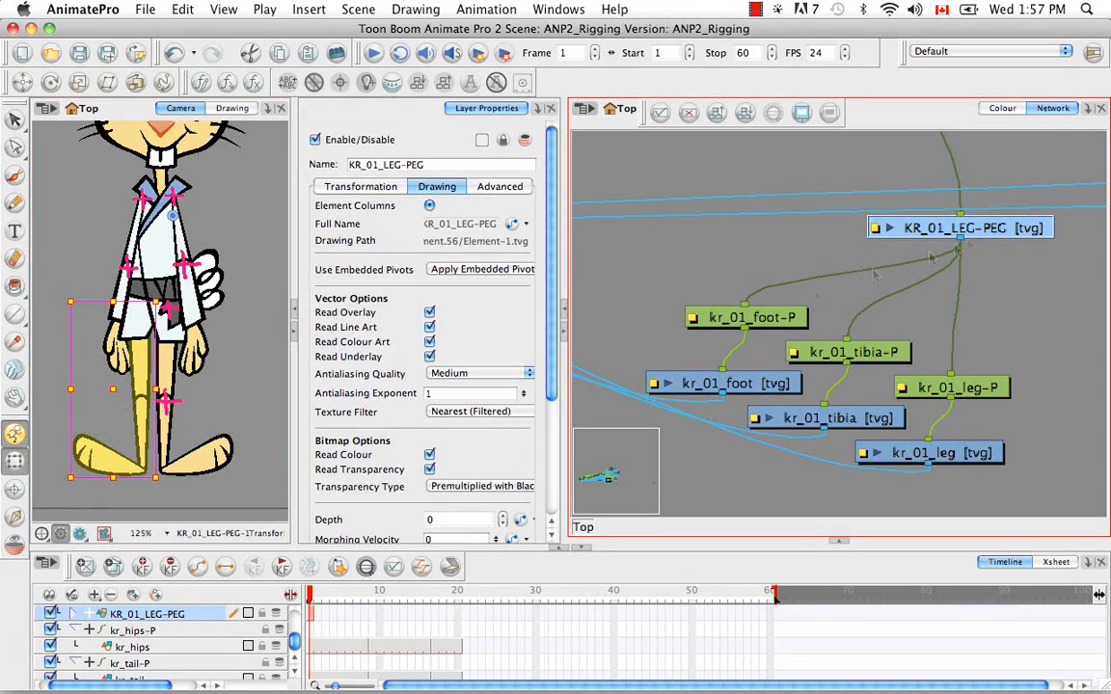
Copy kr_01_leg's first-frame cell again and use Paste Special to give KR_01_LEG-PEG's first frame the hip pivot
click(931, 454)
right_click(314, 614)
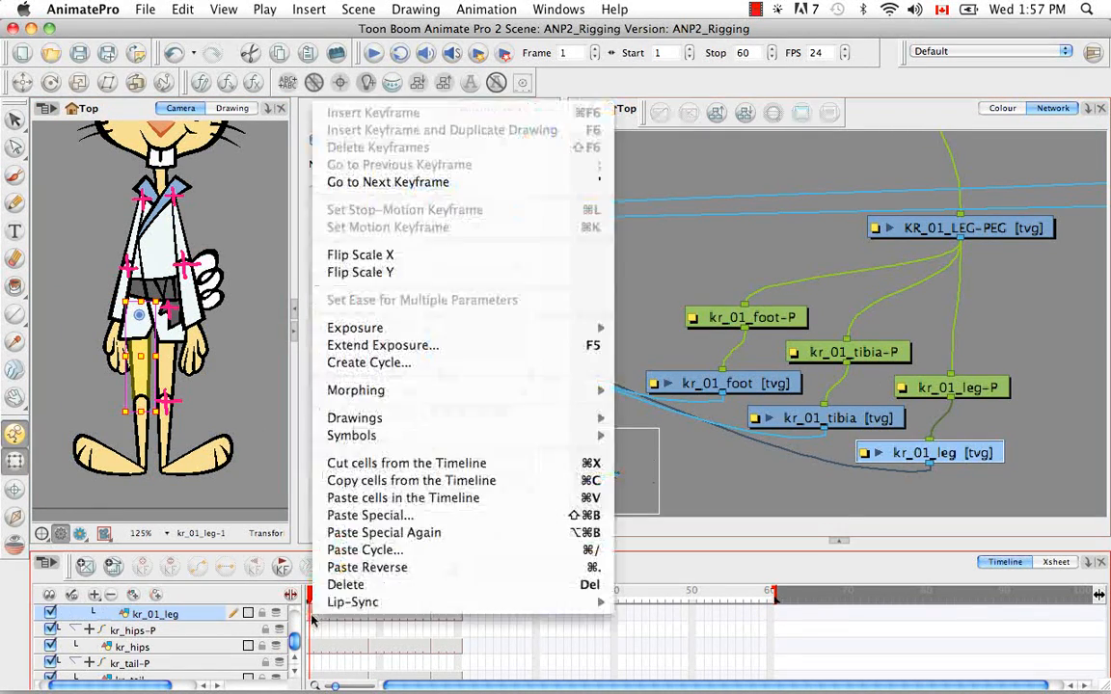
click(355, 483)
click(972, 228)
right_click(314, 607)
mouse_move(314, 605)
click(368, 517)
click(568, 55)
key(Return)
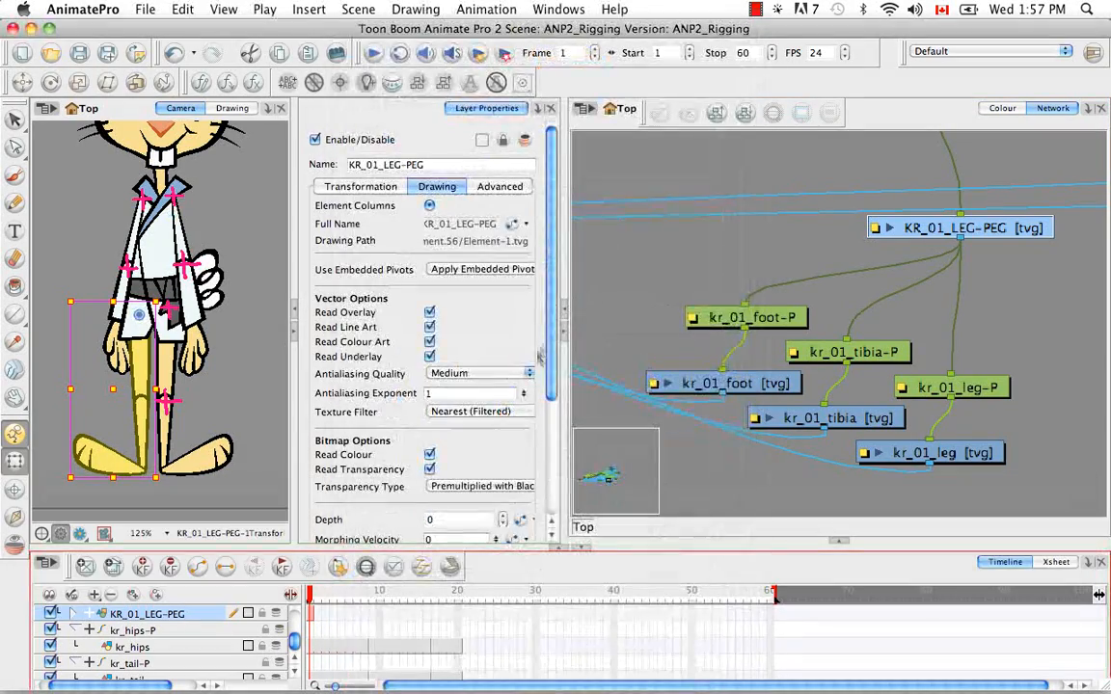
Move Composite_1 beside the kr_01 leg modules and connect KR_01_LEG-PEG's output to it
click(954, 304)
key(super+minus)
key(super+minus)
key(super+minus)
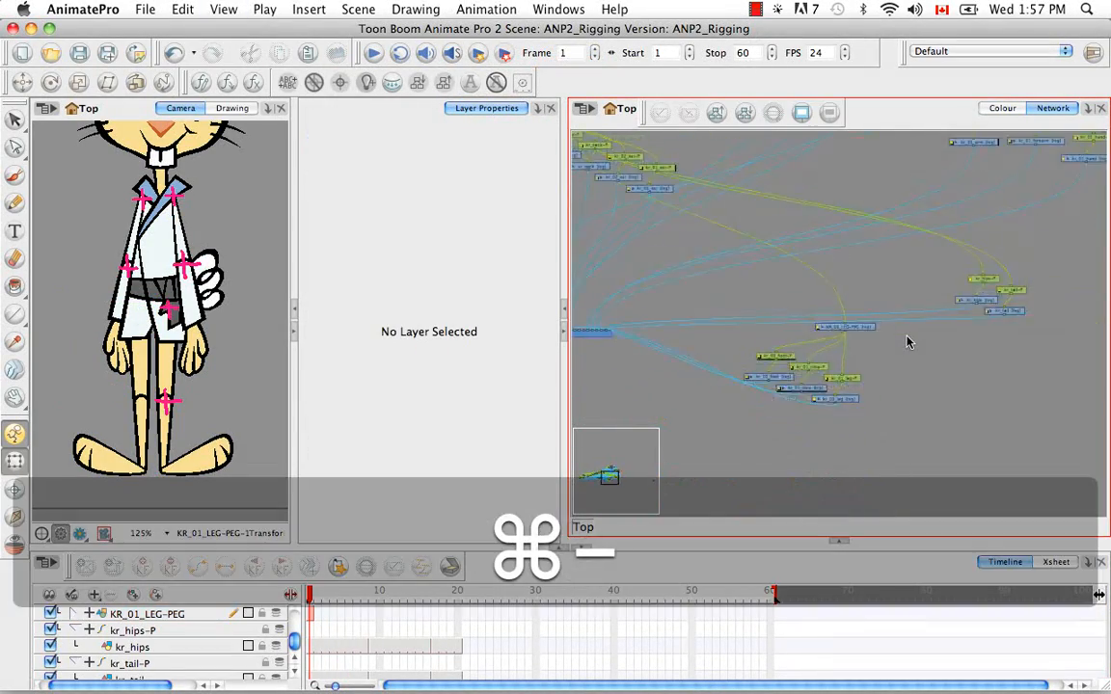
space+drag(907, 341, 854, 351)
space+drag(980, 250, 965, 354)
drag(858, 218, 906, 341)
key(super+equal)
key(super+equal)
key(super+equal)
key(super+equal)
drag(815, 260, 875, 392)
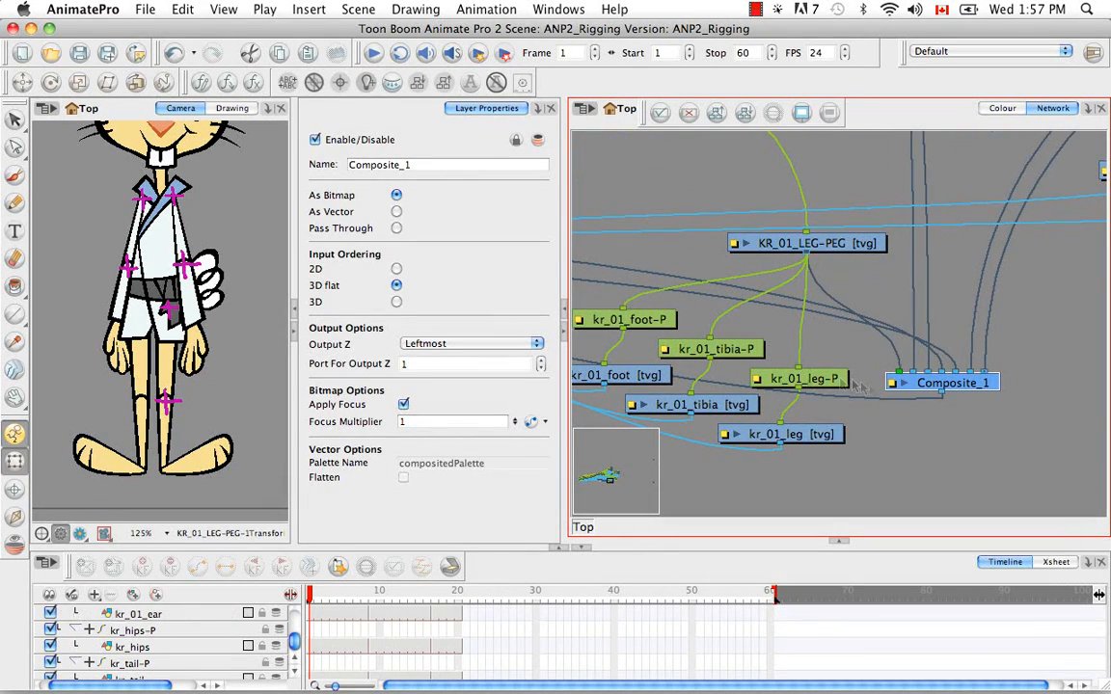
Paint a pink cross at the kr_01 knee on KR_01_LEG-PEG
click(15, 179)
key(super+equal)
key(super+equal)
key(super+equal)
key(space)
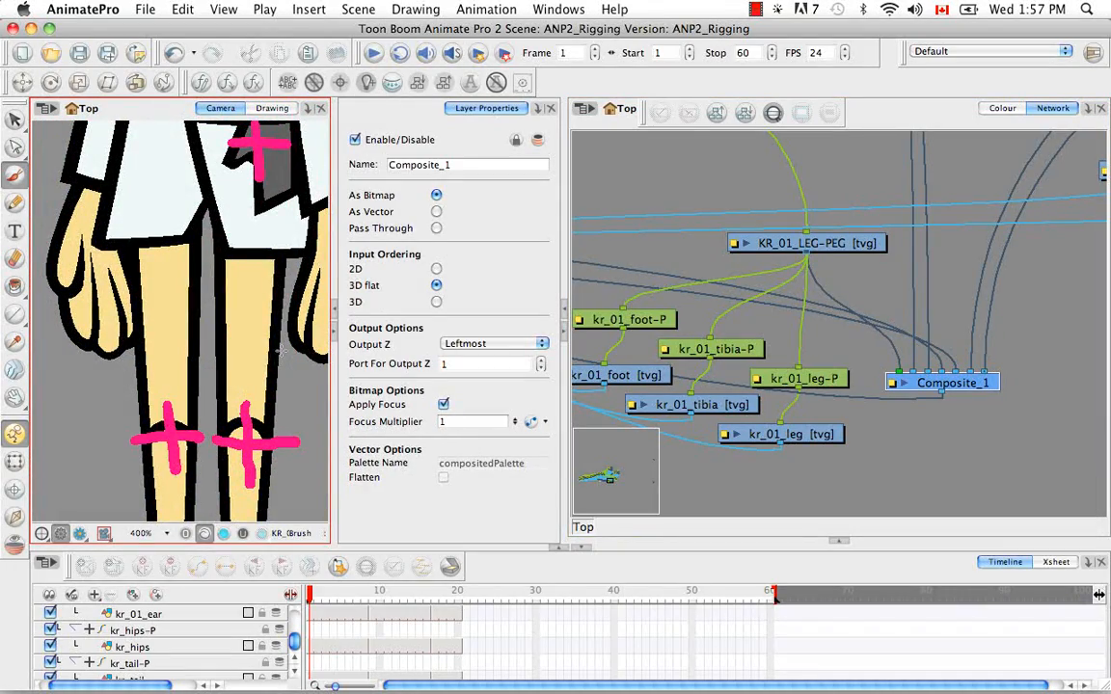
key(super+minus)
key(super+minus)
key(space)
Insert a new drawing module between KR_01_LEG-PEG and kr_01_tibia-P, and attach kr_01_foot-P beneath it as well
click(875, 450)
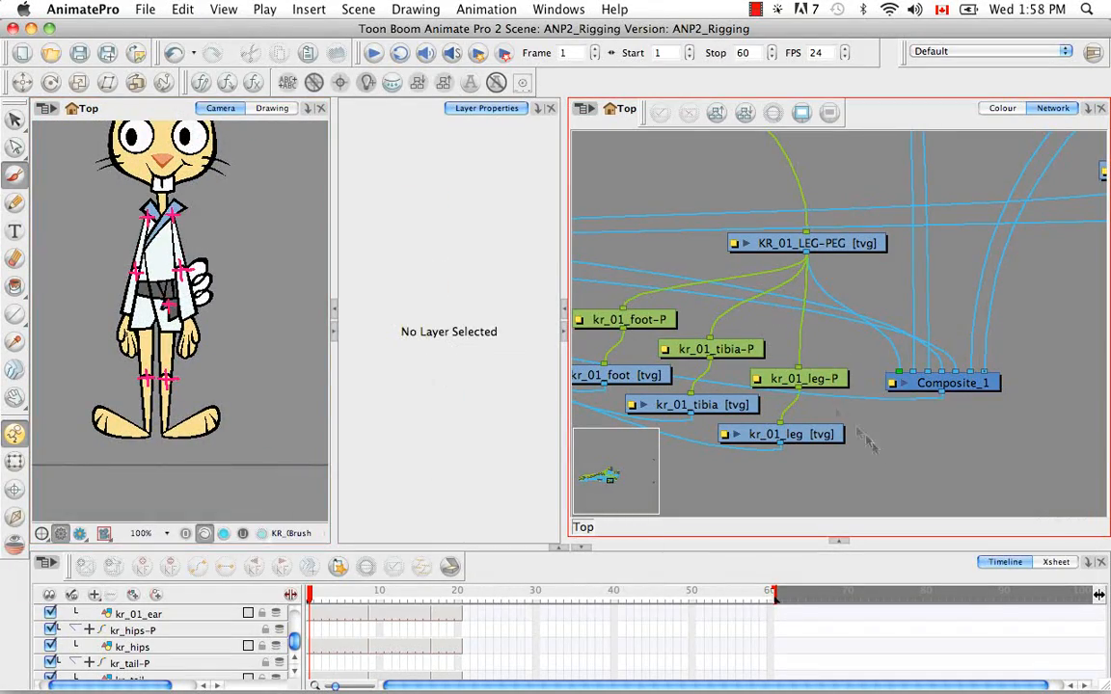
key(super+r)
drag(914, 398, 694, 271)
drag(807, 258, 807, 254)
drag(683, 271, 758, 317)
drag(640, 282, 644, 284)
drag(641, 320, 625, 339)
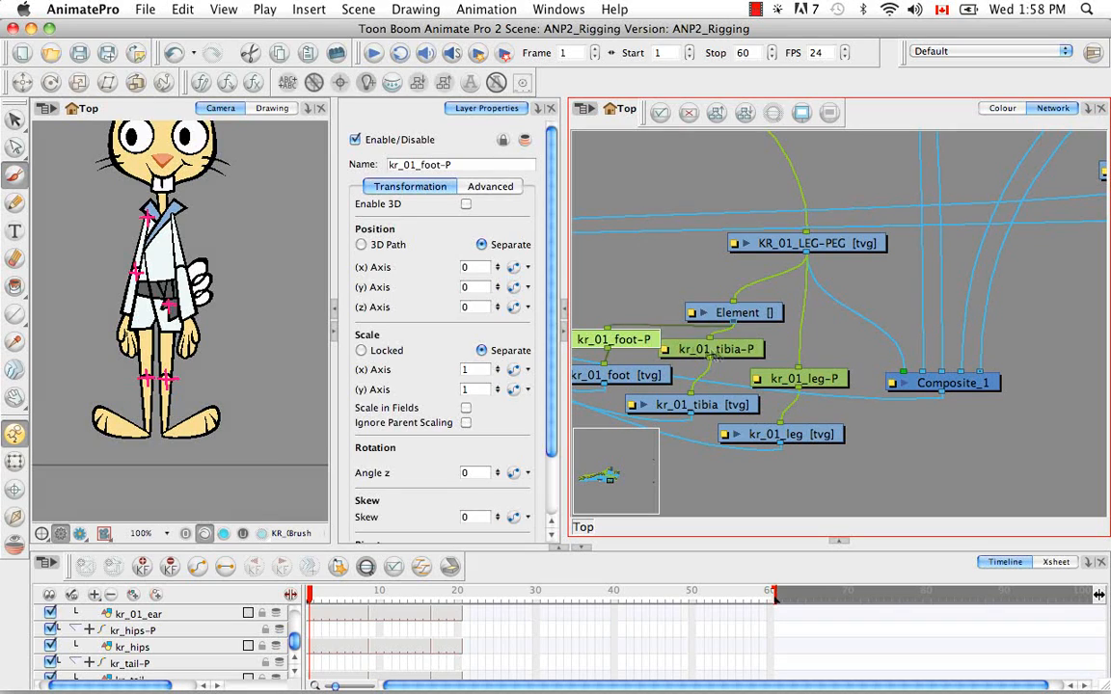
Link the kr_01 tibia and foot's parent module to its own column with an empty first-frame drawing, and name it KR_01_LOWERLEG-PEG
click(736, 313)
click(439, 186)
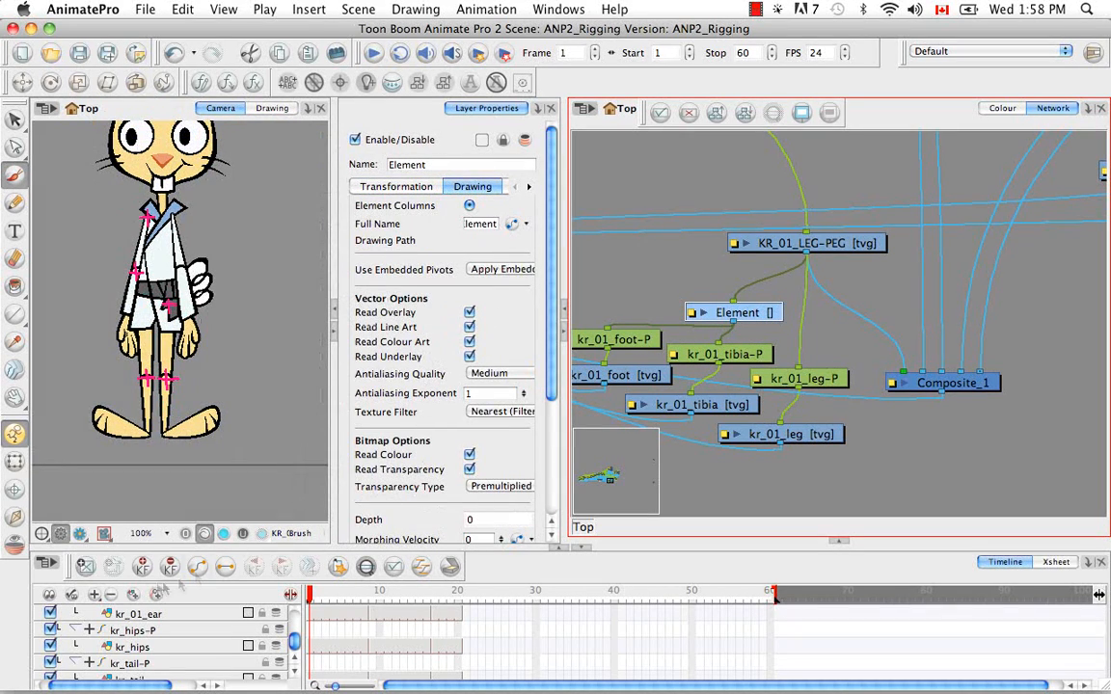
click(366, 566)
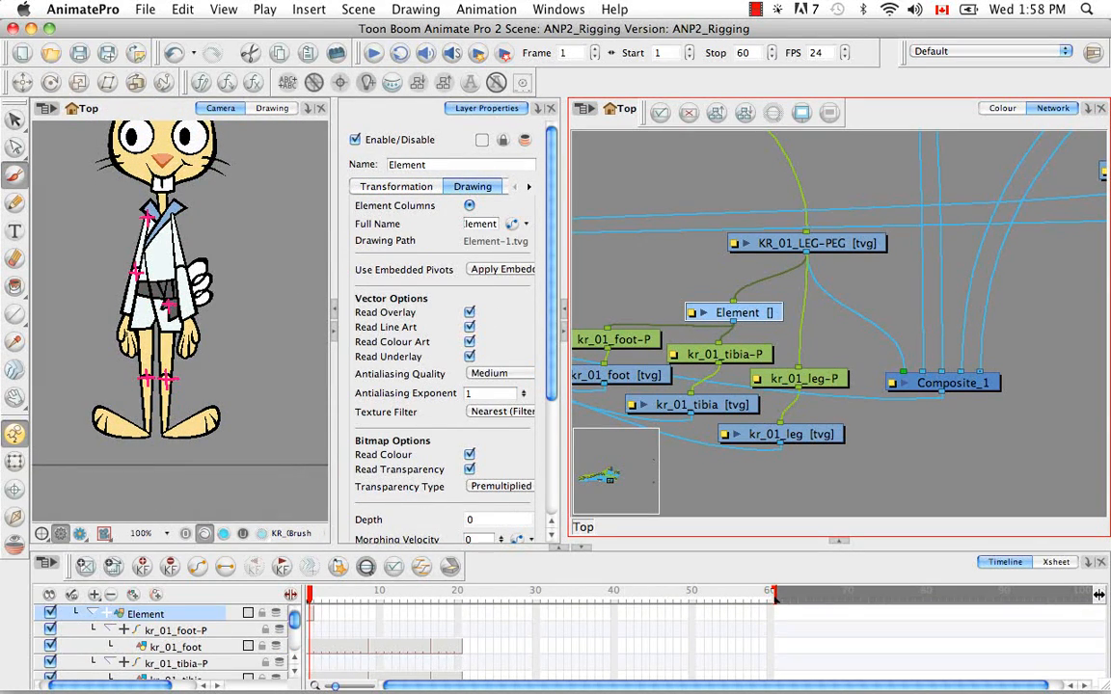
key(BackSpace)
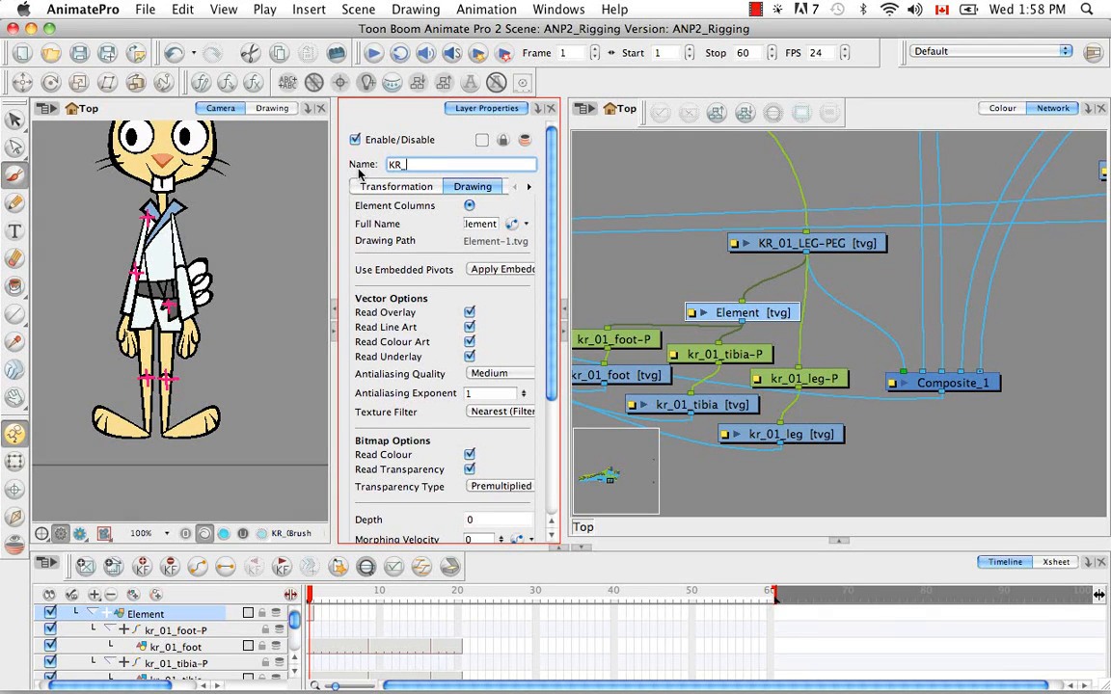
text(KR_01_LOWERLEG-PEG)
key(Return)
Copy kr_01_tibia's first-frame cell and use Paste Special to transfer its knee pivot onto the first frame of KR_01_LOWERLEG-PEG
click(719, 407)
right_click(310, 614)
click(359, 482)
click(719, 312)
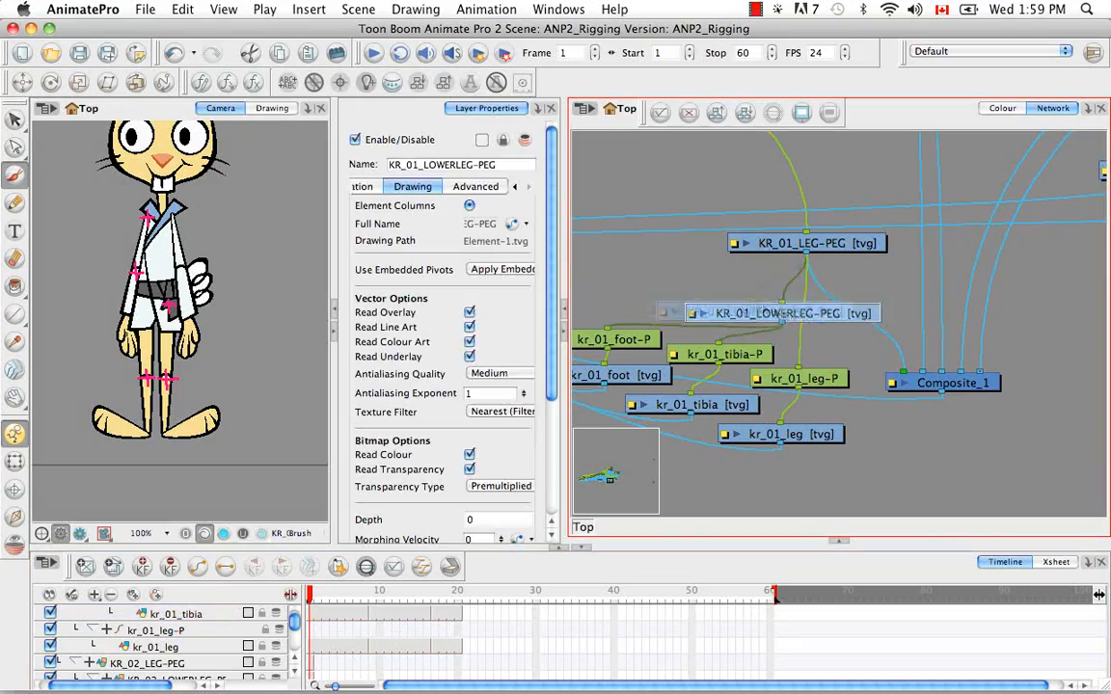
right_click(310, 613)
click(386, 391)
click(572, 56)
key(Return)
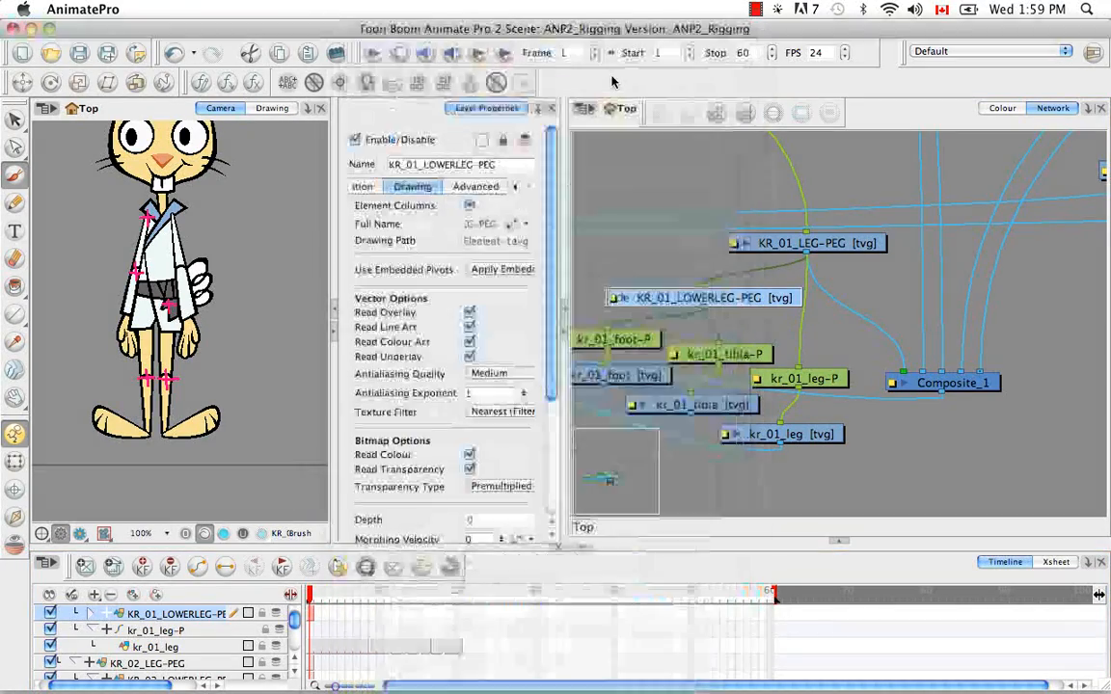
key(shift+t)
Move KR_01_LEG-PEG's pink cross strokes from the kr_01 knee up to the hip
click(823, 247)
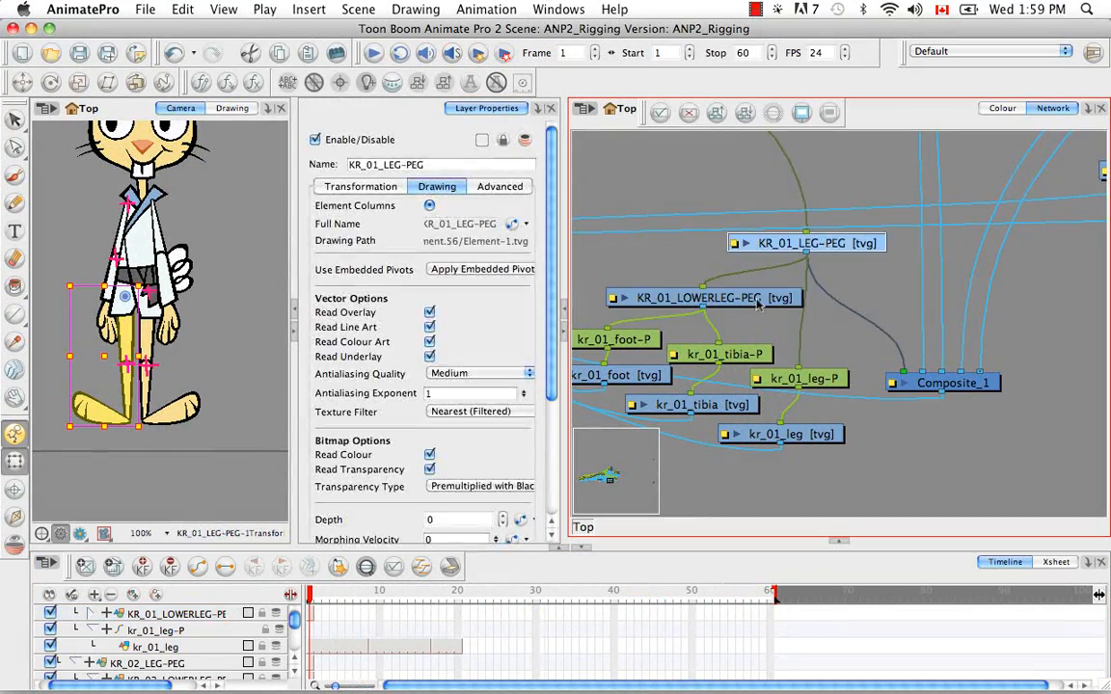
key(2)
key(2)
key(2)
key(2)
drag(182, 395, 164, 317)
key(alt+s)
drag(164, 436, 166, 377)
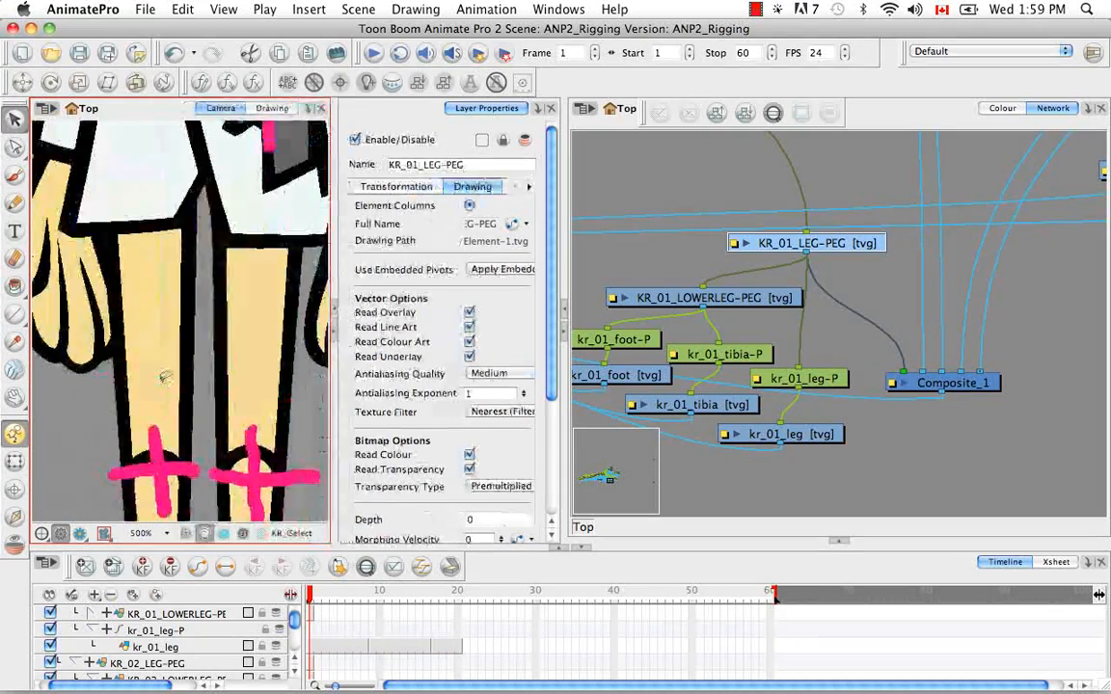
click(153, 457)
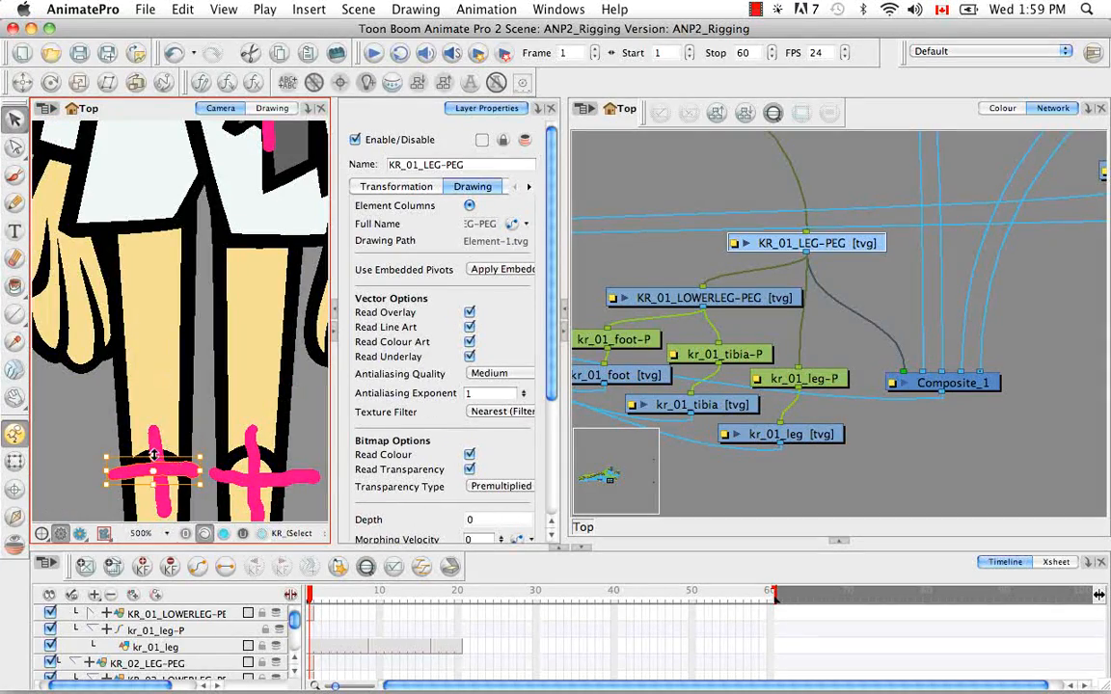
drag(173, 470, 139, 371)
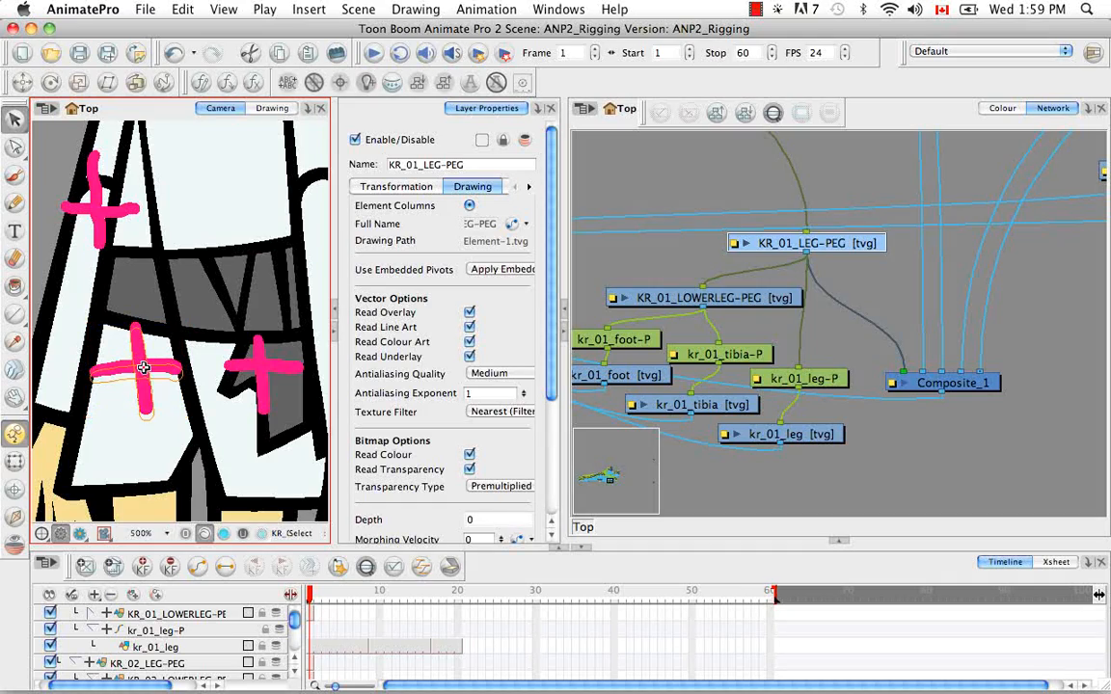
drag(143, 367, 143, 367)
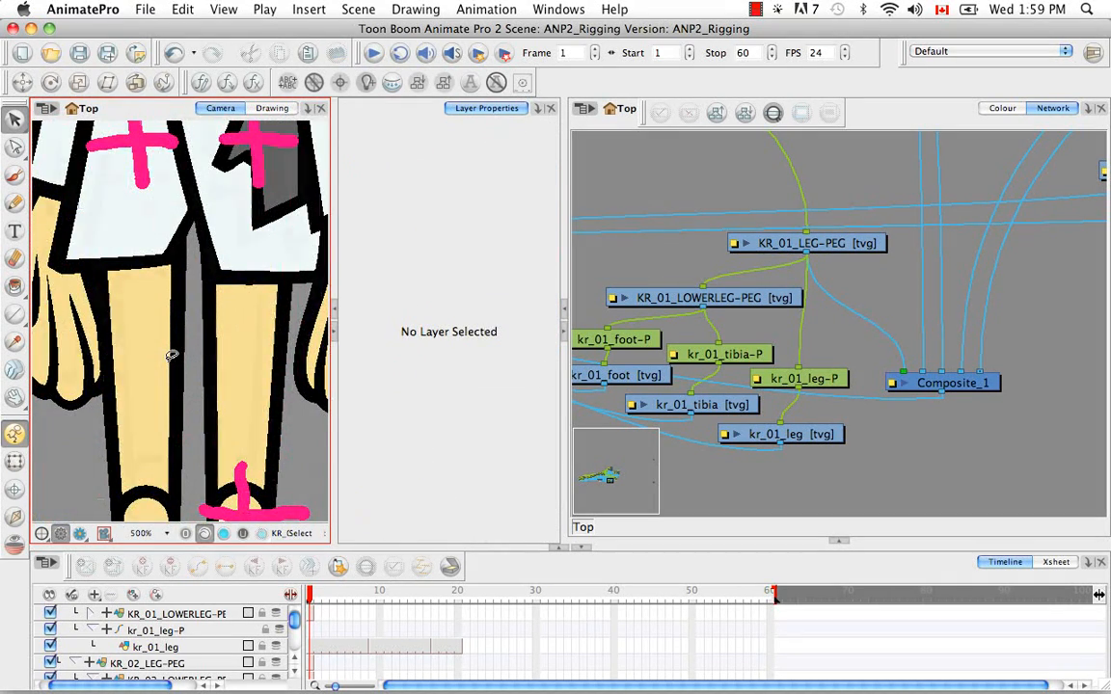
scroll(171, 357, down, 5)
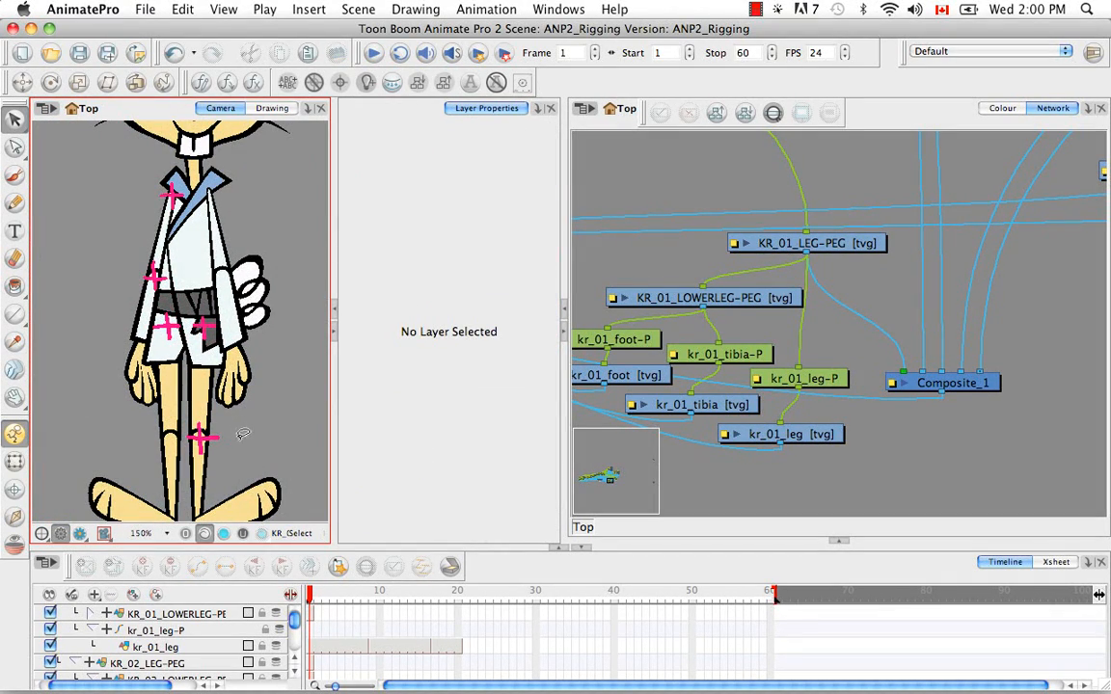
Paint a pink cross at the kr_01 knee on KR_01_LOWERLEG-PEG and connect its output to Composite_1
click(634, 301)
click(138, 102)
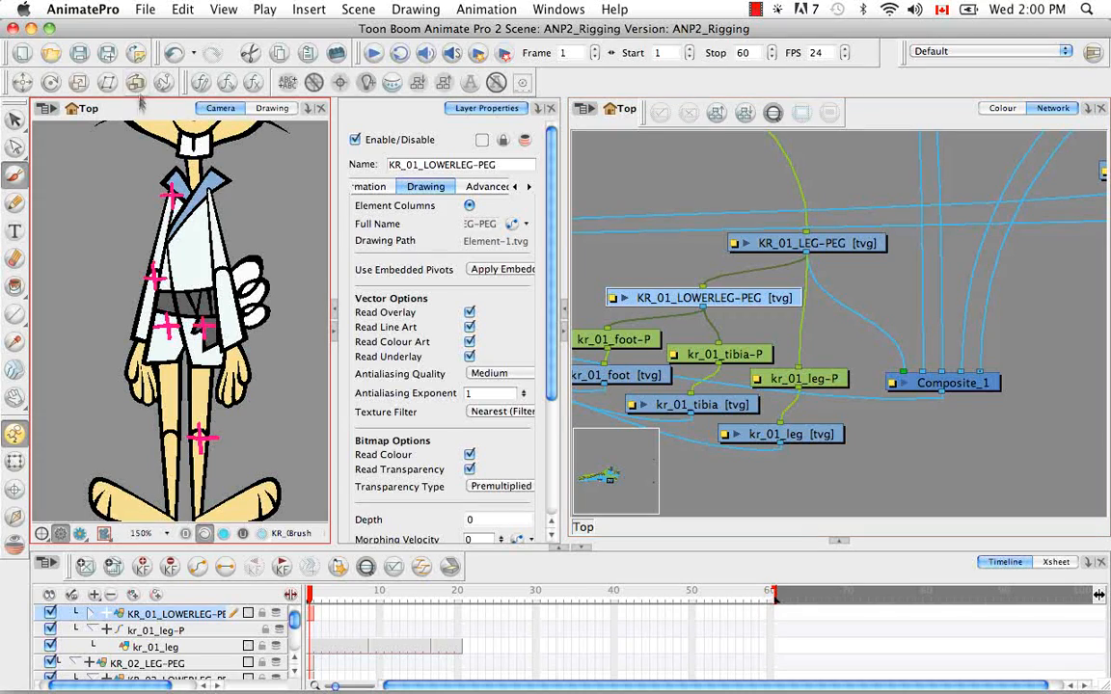
scroll(204, 453, up, 5)
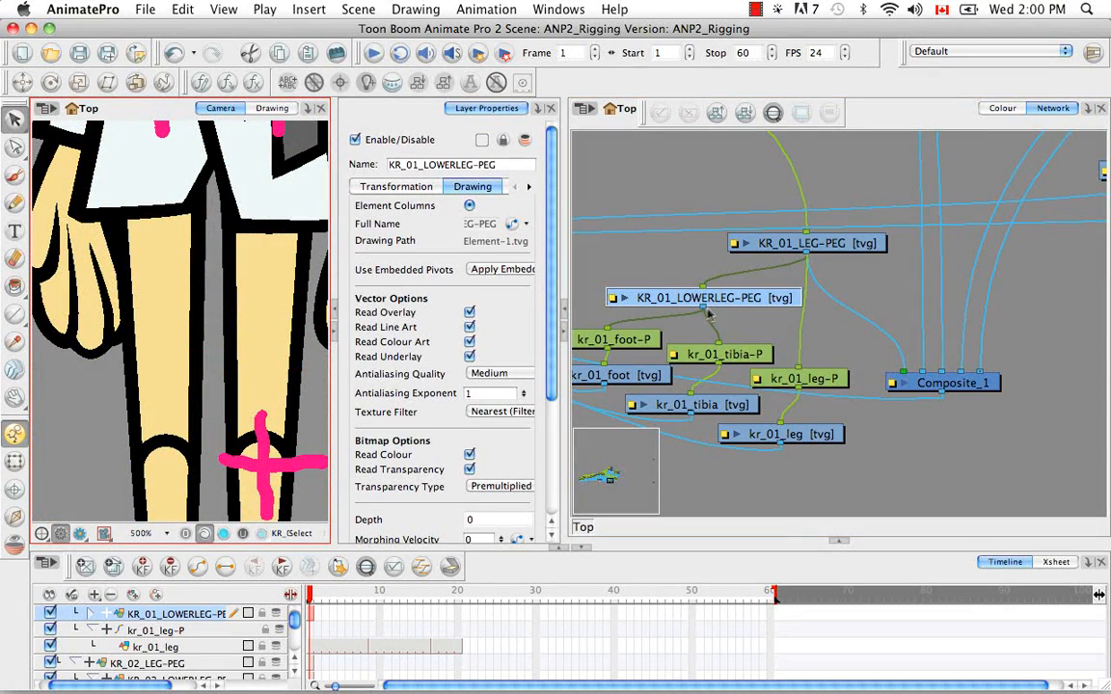
drag(704, 309, 895, 378)
click(235, 397)
key(1)
key(1)
key(1)
key(1)
key(1)
click(166, 533)
click(154, 546)
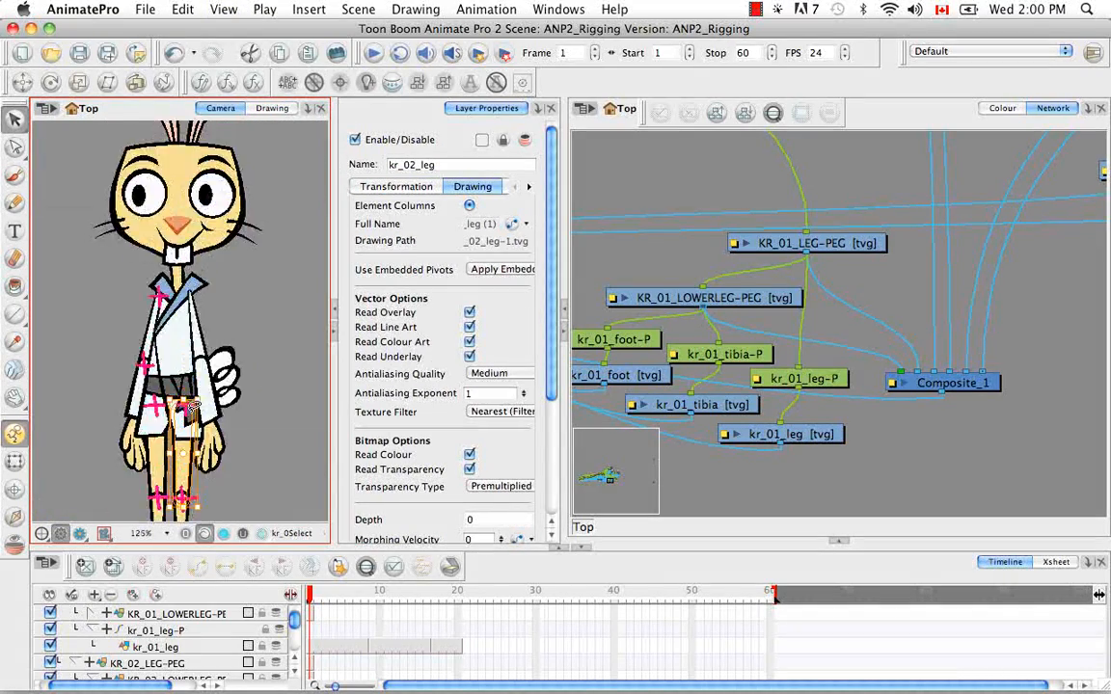
Bring Composite_1 beside the kr_02 arm modules and reconnect the outputs of KR_02_ARM-PEG and KR_02_LOWERARM-PEG to it
click(905, 118)
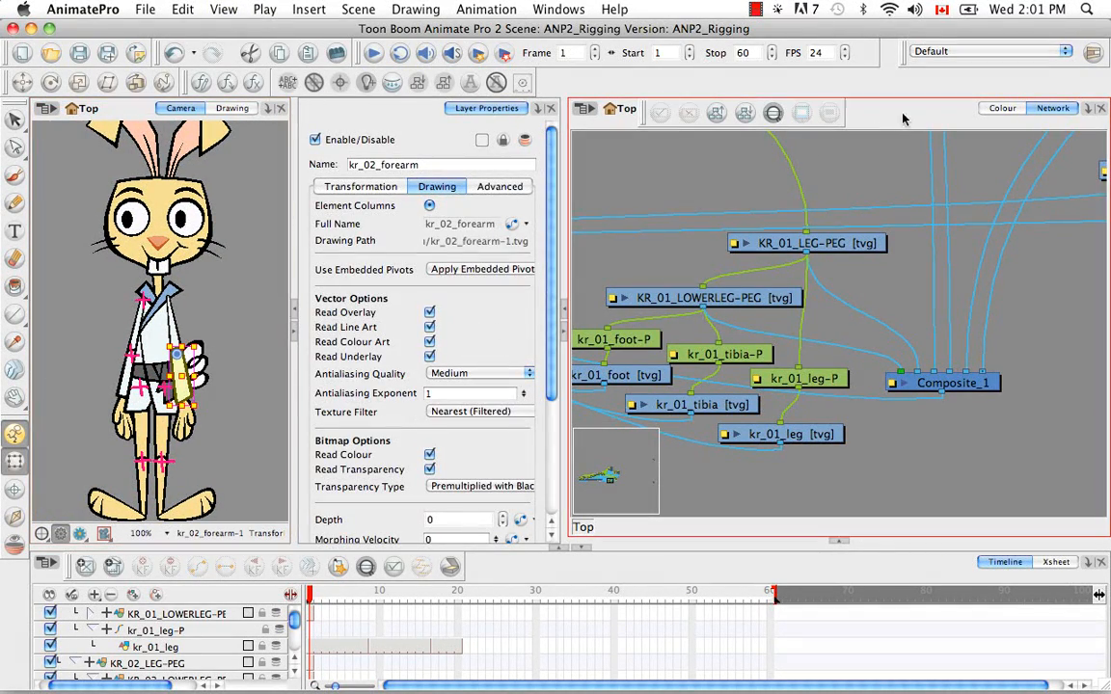
key(o)
drag(964, 286, 802, 372)
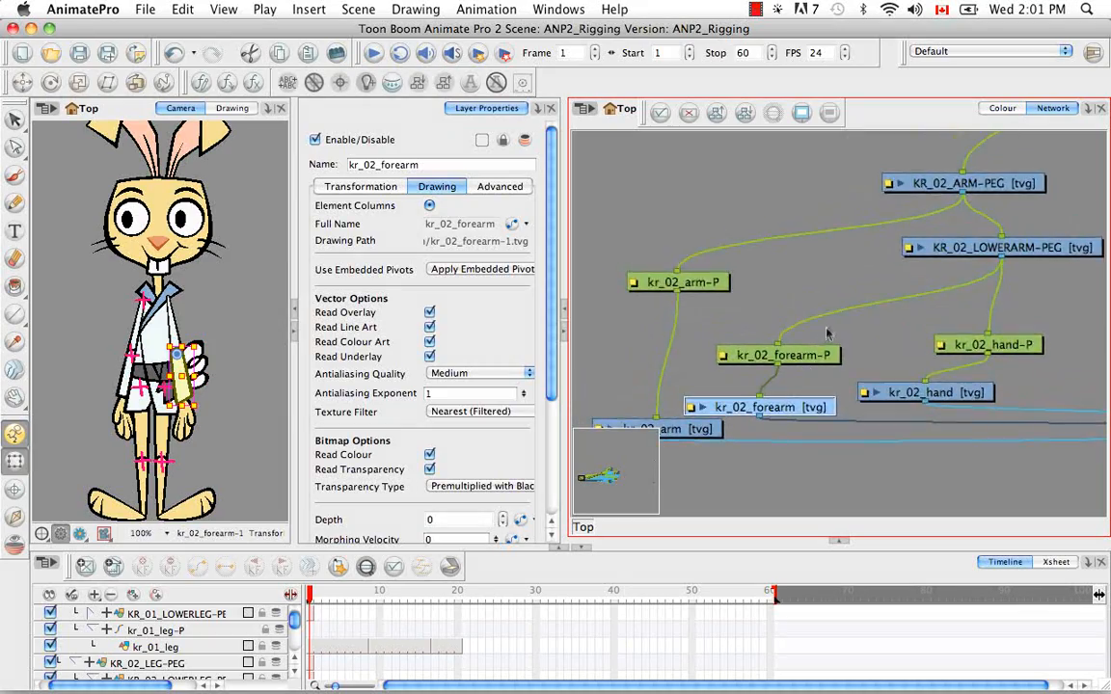
drag(828, 332, 788, 363)
click(873, 213)
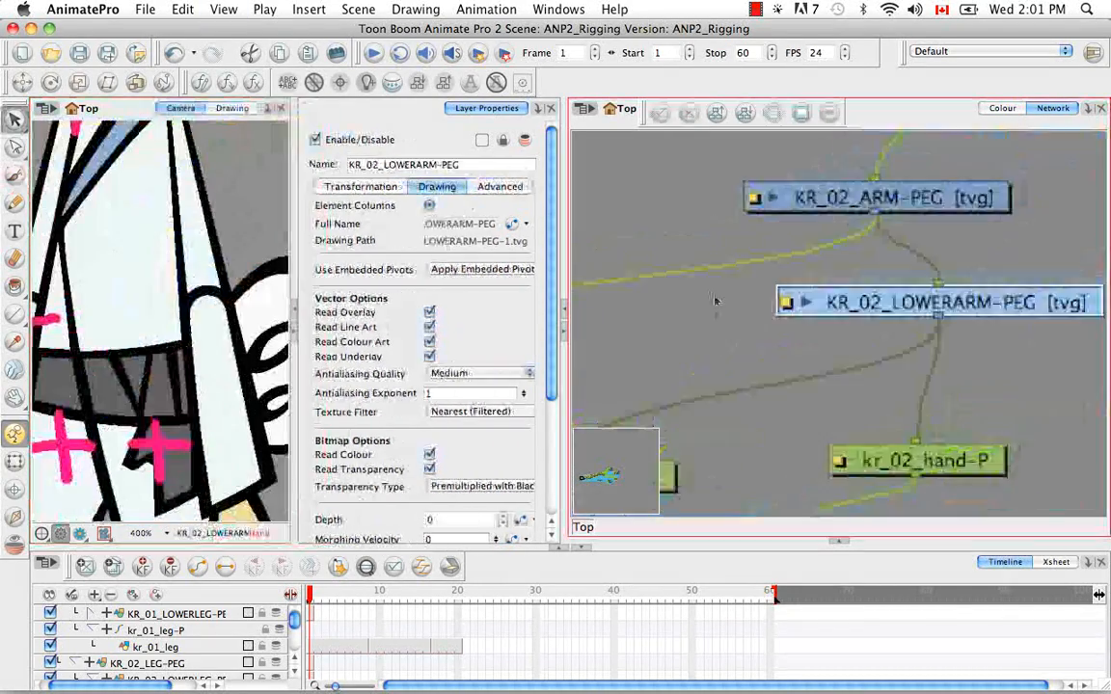
key(1)
key(1)
key(1)
key(1)
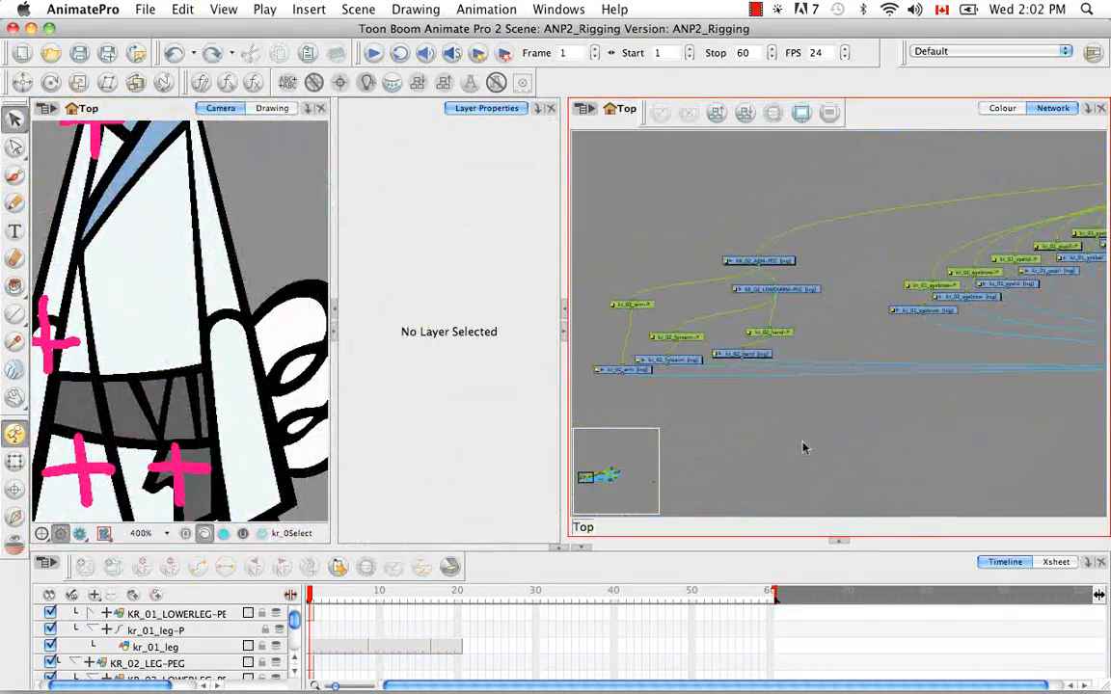
drag(803, 449, 876, 310)
drag(771, 487, 809, 289)
drag(901, 456, 632, 400)
drag(965, 405, 1088, 371)
drag(1008, 355, 713, 308)
drag(661, 285, 715, 307)
click(305, 449)
key(1)
key(1)
key(1)
key(1)
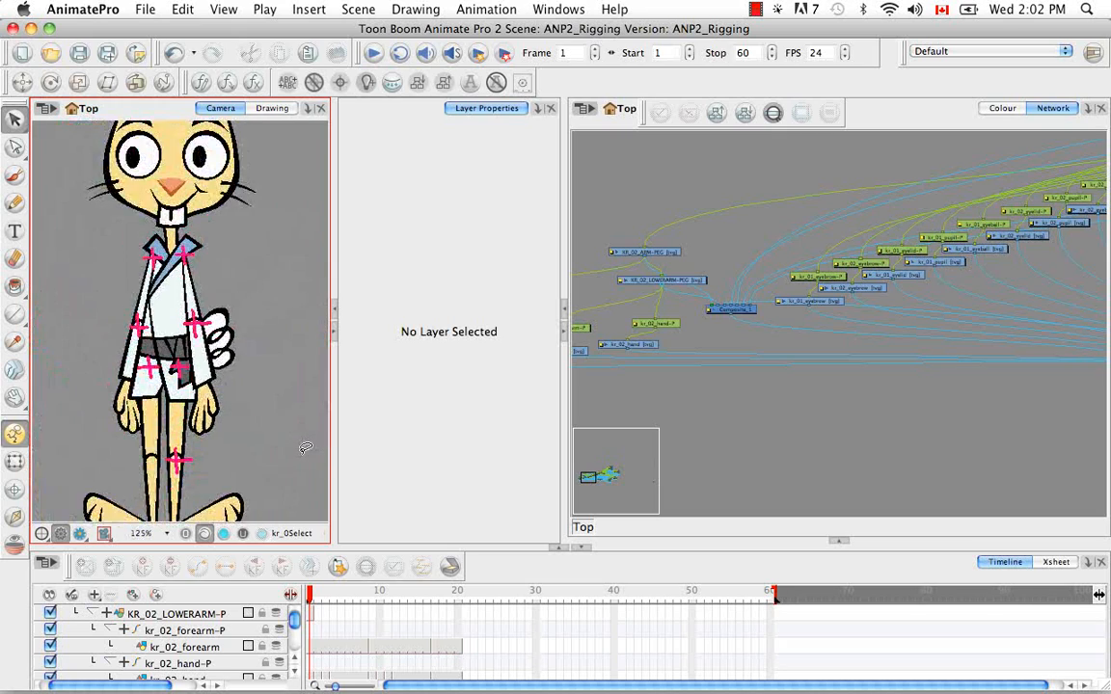
key(1)
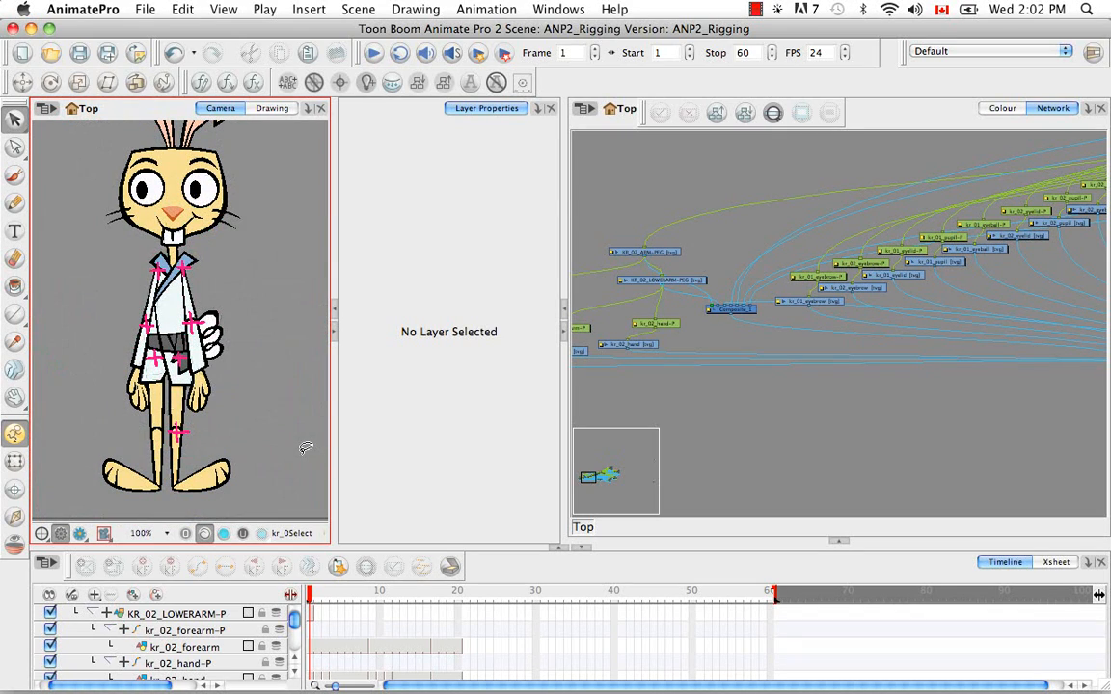
Locate kr_01_tibia's modules in the network and examine the connections to Composite_1
click(745, 316)
click(755, 373)
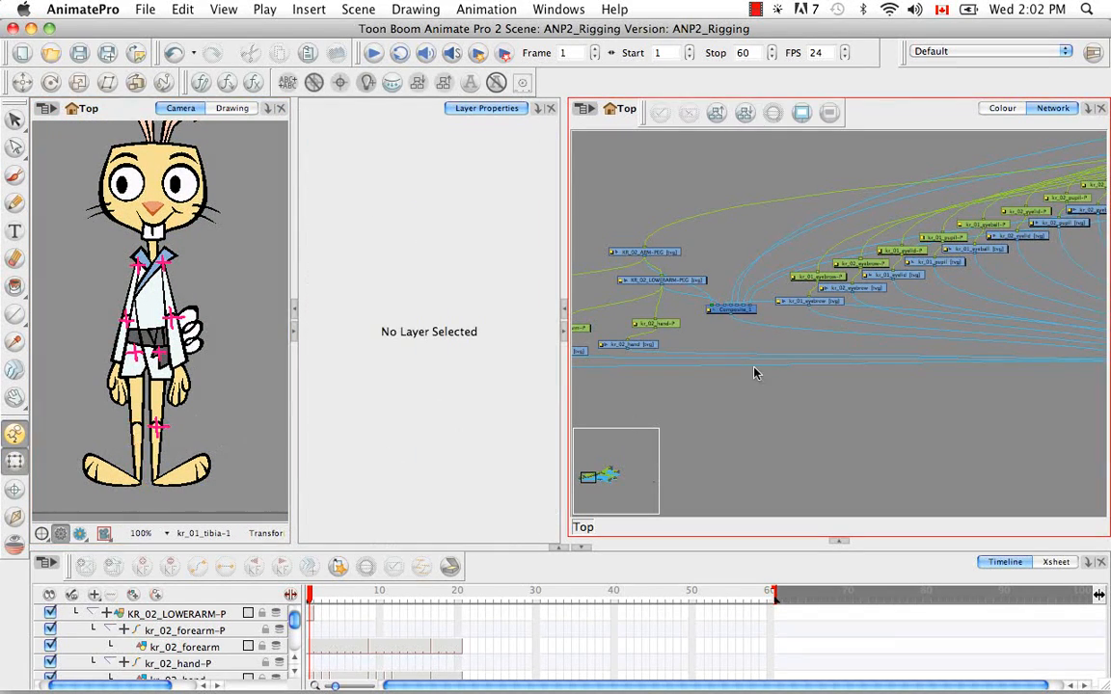
click(137, 451)
click(890, 114)
key(o)
drag(842, 332, 943, 343)
drag(670, 295, 752, 300)
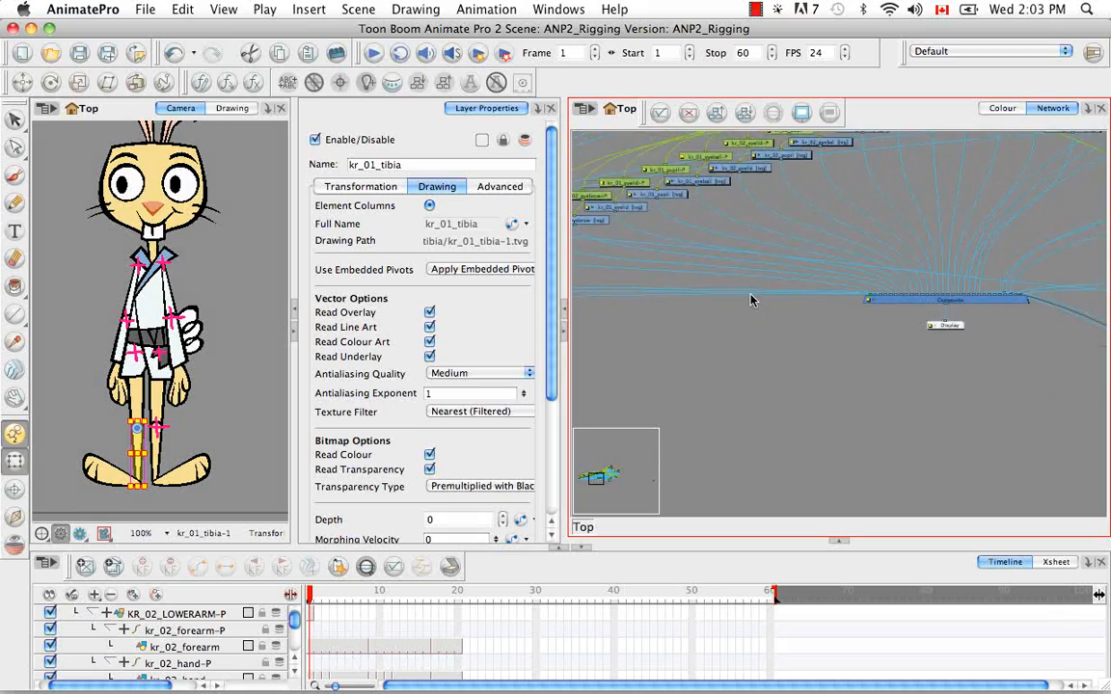
key(1)
key(1)
key(1)
drag(599, 351, 660, 306)
drag(655, 262, 1068, 381)
drag(1068, 381, 864, 410)
drag(848, 405, 878, 375)
drag(854, 398, 879, 298)
key(2)
key(2)
drag(1000, 293, 937, 402)
drag(880, 344, 884, 350)
Bring the rabbit's head into the camera view and examine the eyebrow, eyelid, pupil and eyeball modules in the network
drag(232, 248, 221, 399)
click(791, 291)
drag(792, 291, 803, 301)
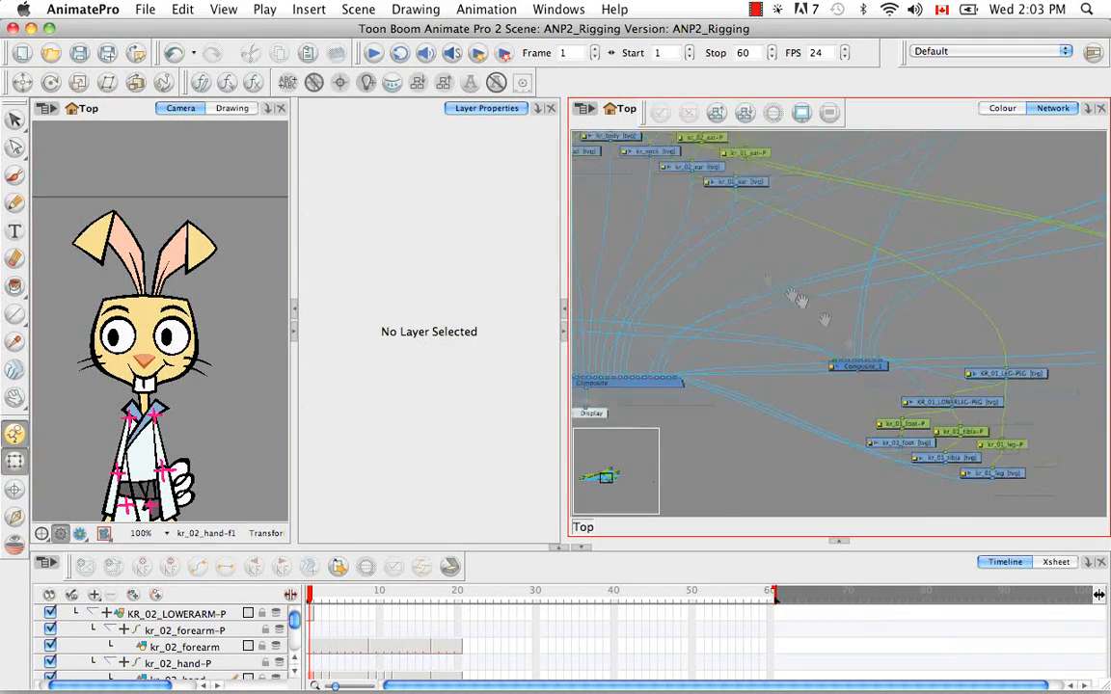
key(1)
key(1)
key(1)
key(1)
key(2)
key(2)
key(2)
key(2)
drag(729, 295, 800, 331)
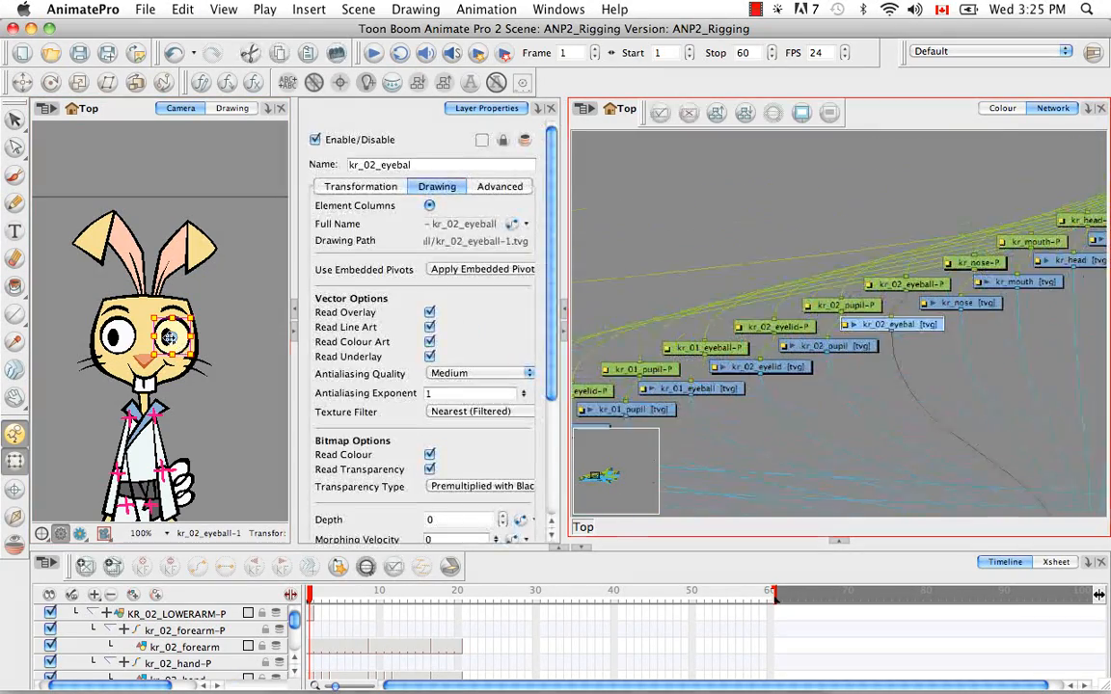
click(777, 225)
key(super+minus)
key(super+minus)
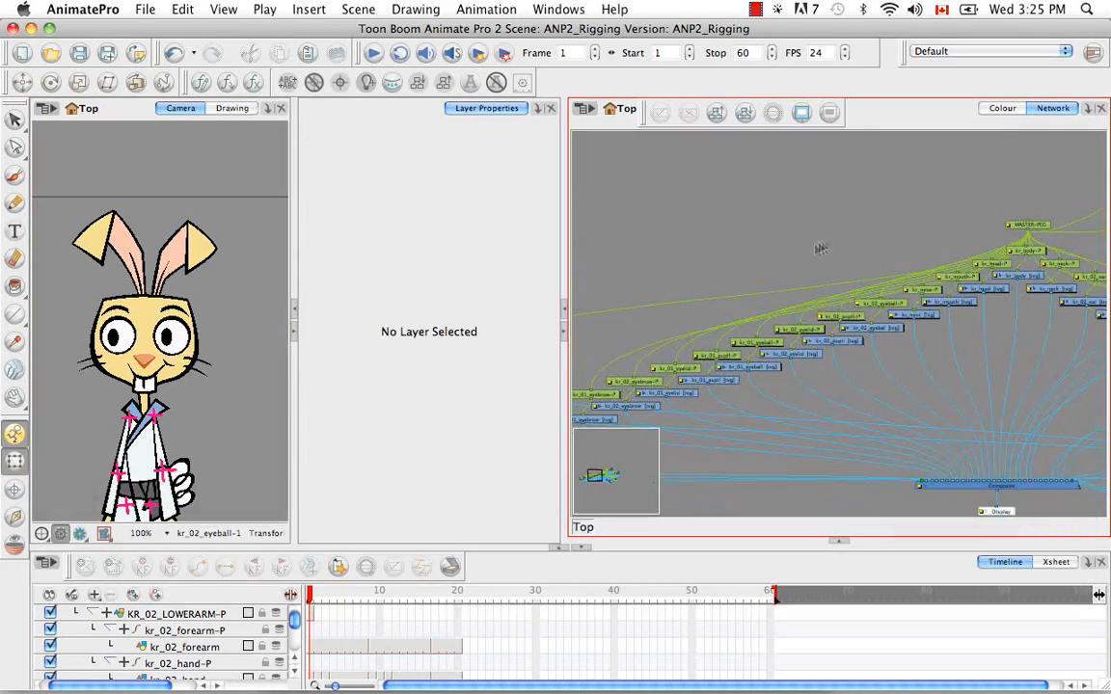
Add a new drawing layer to the network near the facial modules
key(space)
mouse_move(649, 242)
mouse_down()
mouse_move(705, 209)
mouse_move(648, 232)
mouse_up()
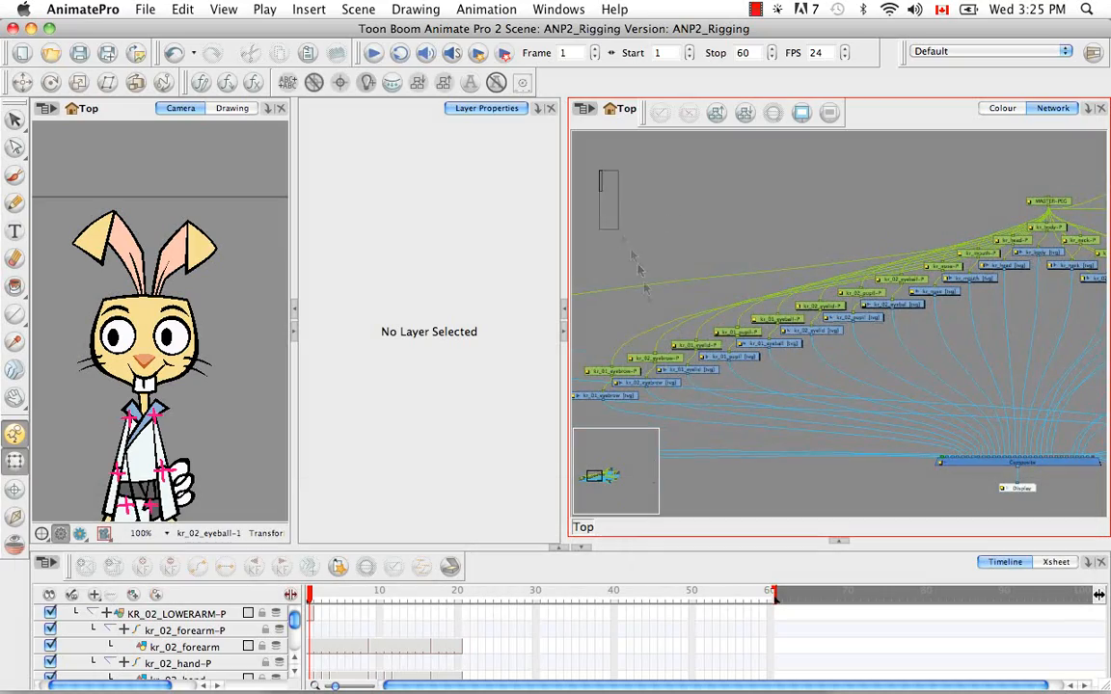
drag(789, 424, 969, 429)
drag(859, 294, 850, 157)
key(space)
drag(827, 323, 897, 464)
drag(1046, 258, 1020, 227)
key(super+r)
key(2)
key(2)
Move the kr_01 eyelid, pupil and eyeball modules with their pegs up, apart from the other facial modules
key(space)
drag(807, 332, 947, 334)
key(space)
drag(721, 256, 724, 318)
drag(819, 298, 937, 451)
drag(932, 337, 895, 215)
Place the new Element layer above the kr_01 eyelid, pupil and eyeball pegs and connect it as their parent
click(967, 321)
drag(722, 320, 810, 196)
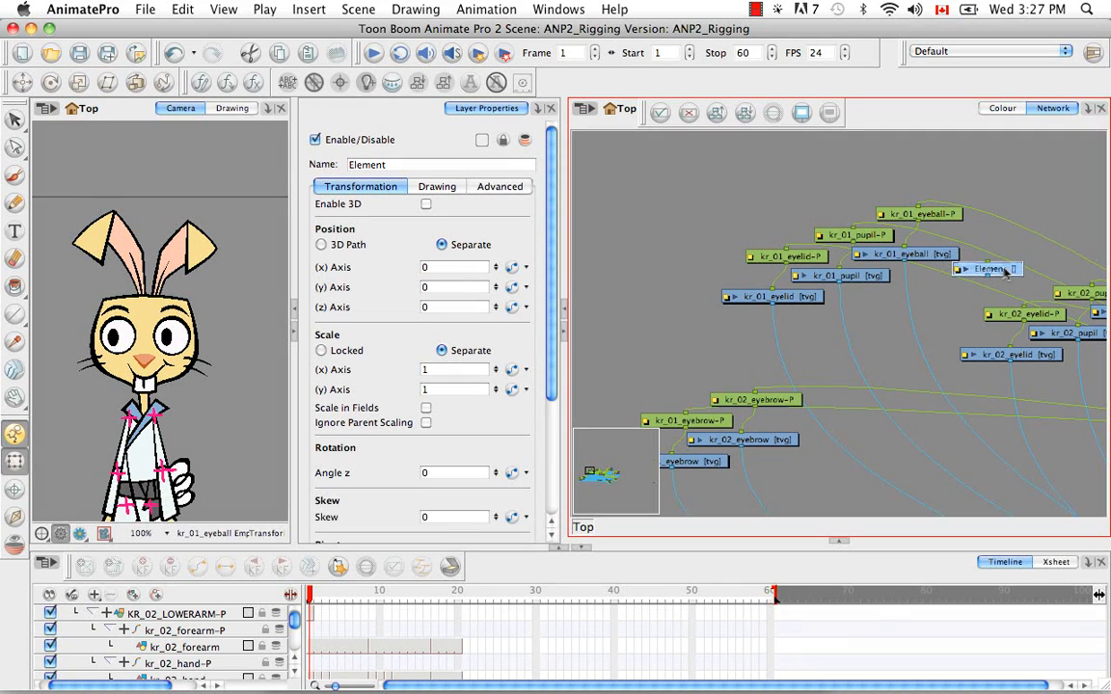
drag(1007, 273, 846, 164)
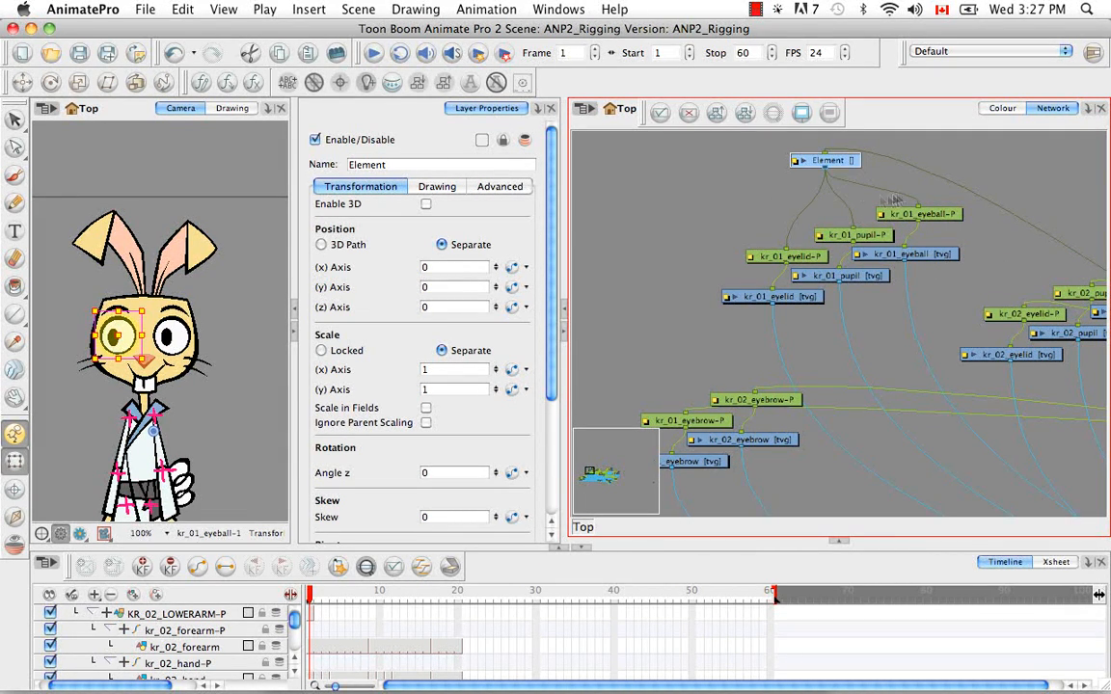
Create an empty drawing on the Element layer's first frame and rename the layer KR_01_EYE-PEG
click(367, 569)
click(75, 615)
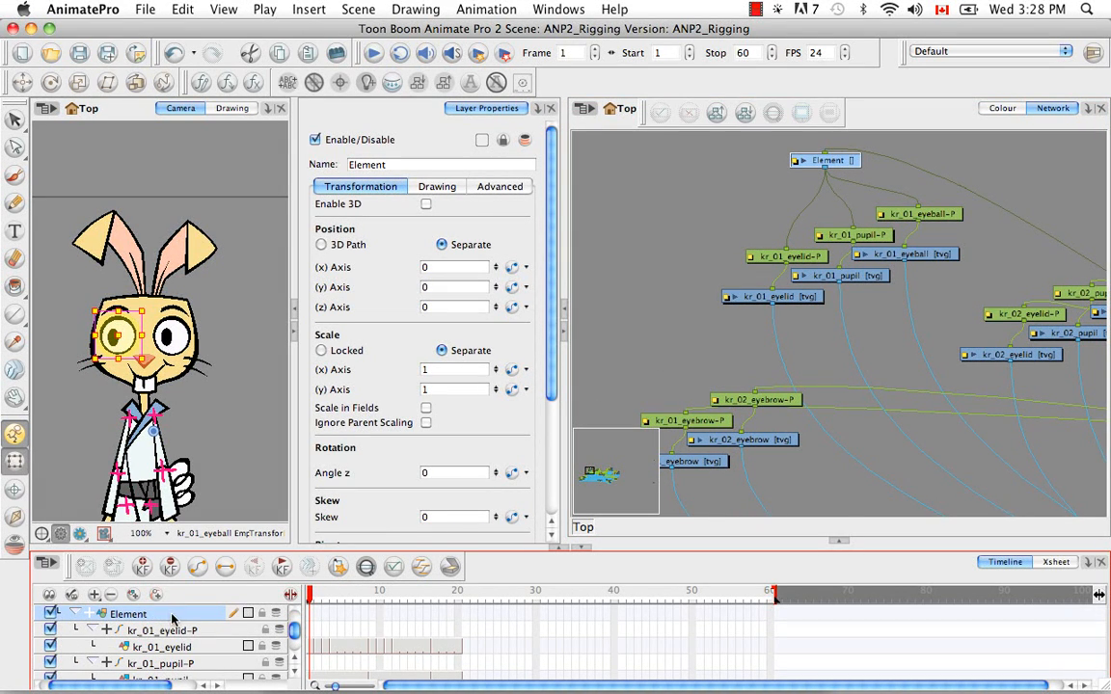
click(443, 188)
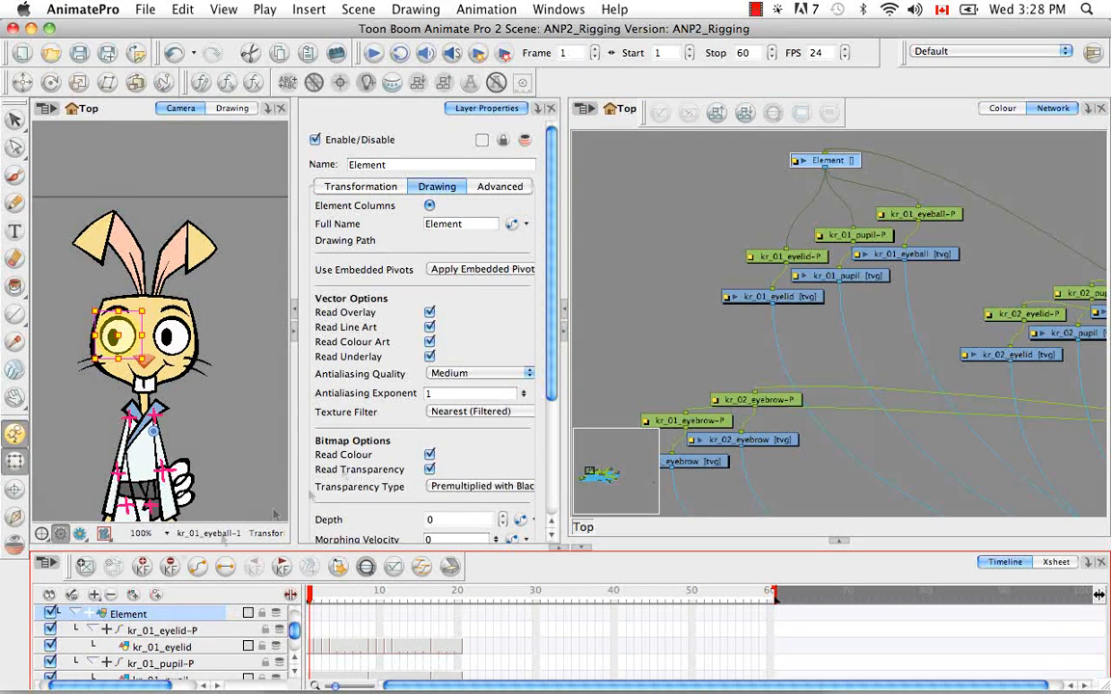
double_click(371, 164)
key(BackSpace)
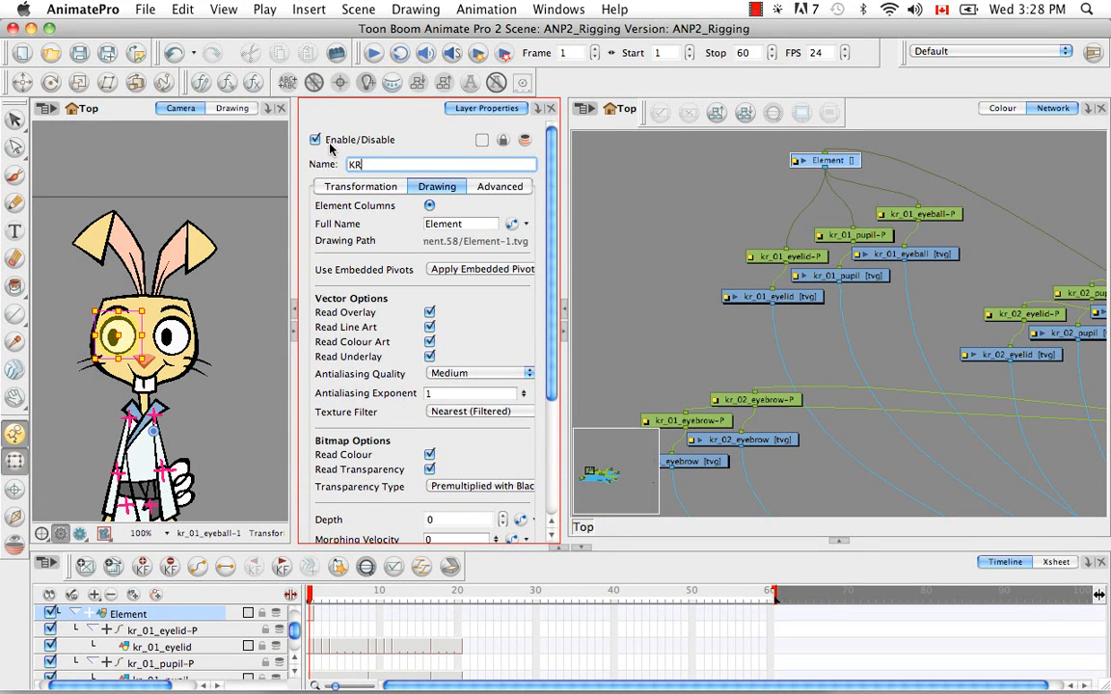
key(Return)
click(625, 238)
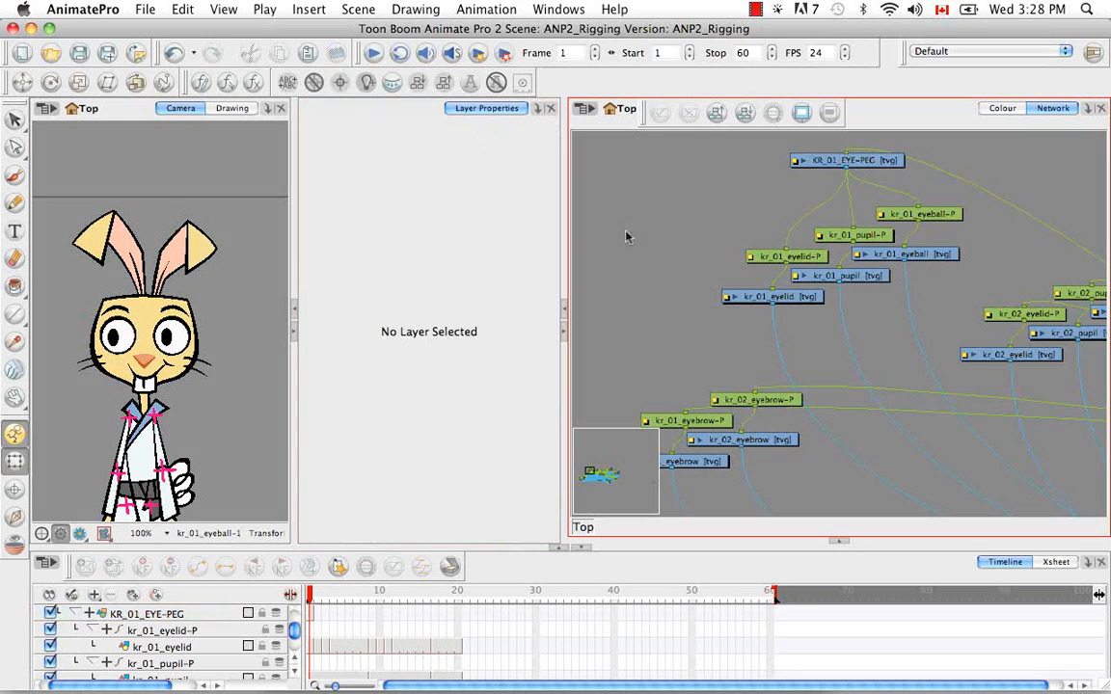
Copy kr_01_eyelid's first-frame cell and use Paste Special with Update Drawing Pivot on the first frame of KR_01_EYE-PEG
click(865, 164)
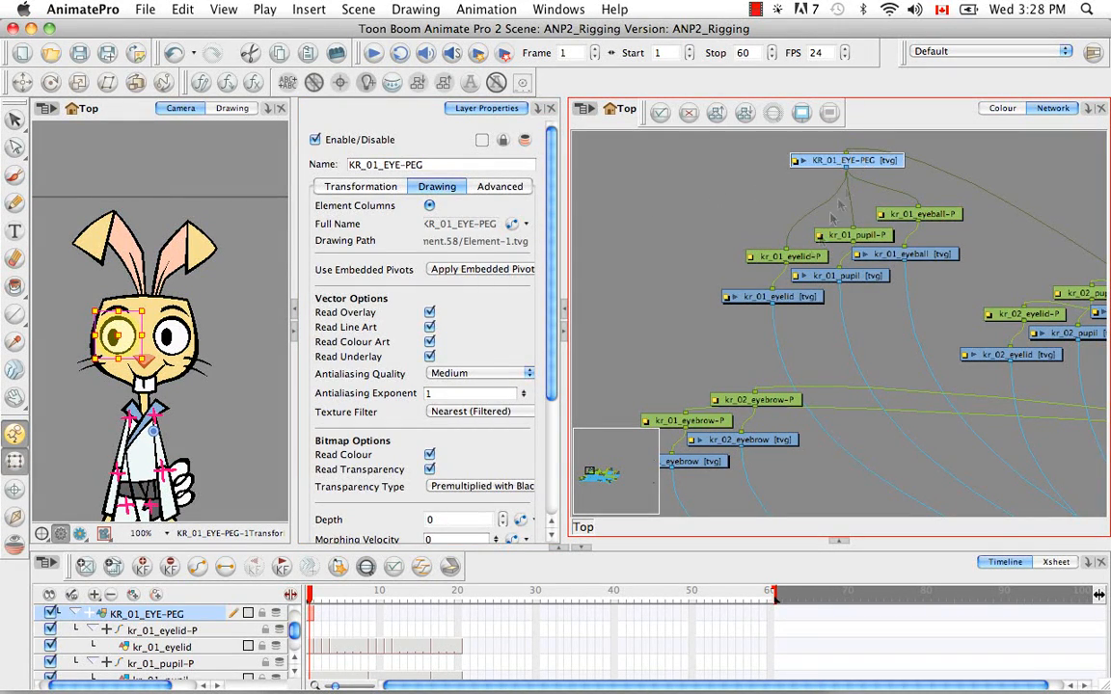
click(794, 297)
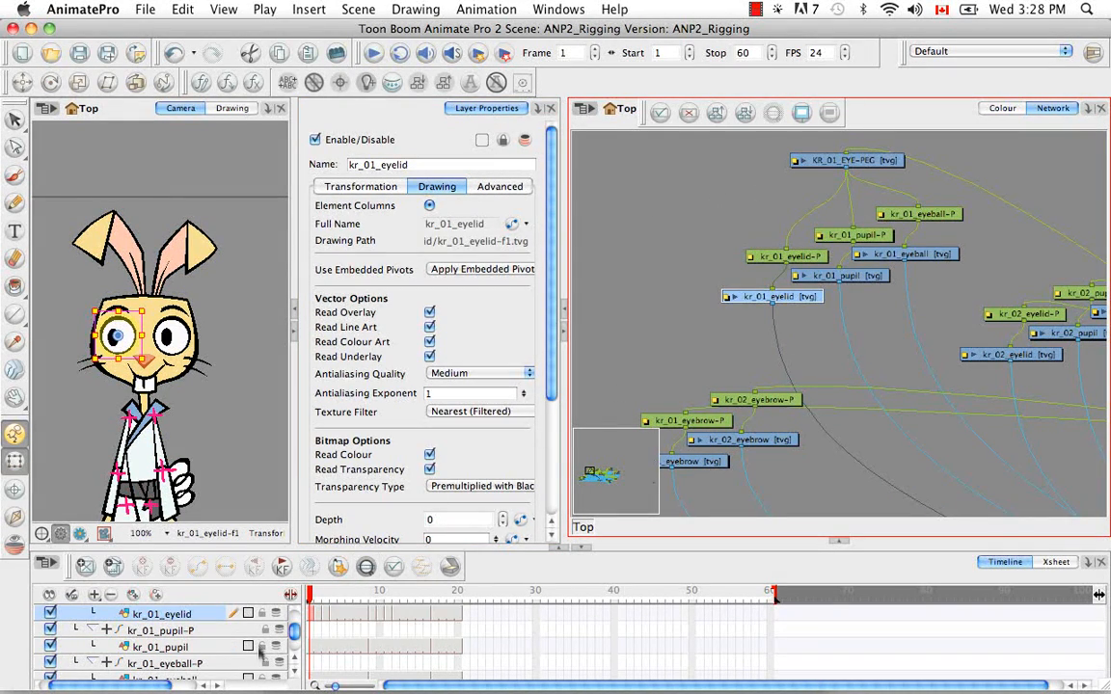
right_click(313, 614)
click(353, 483)
click(860, 163)
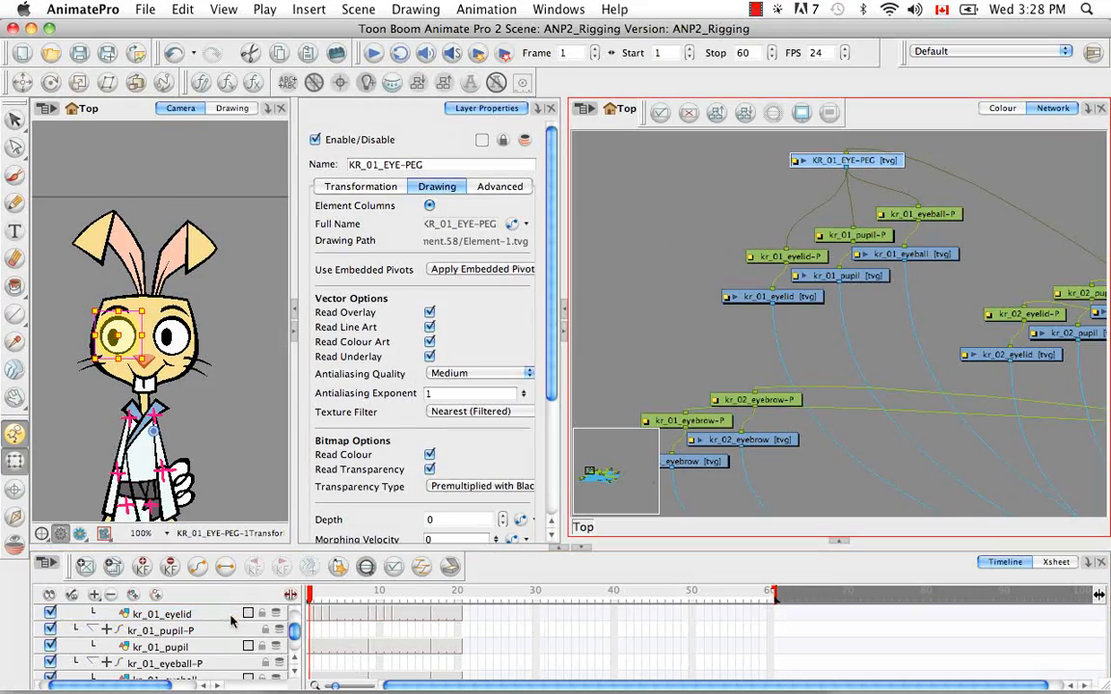
key(o)
right_click(313, 614)
click(353, 511)
click(573, 57)
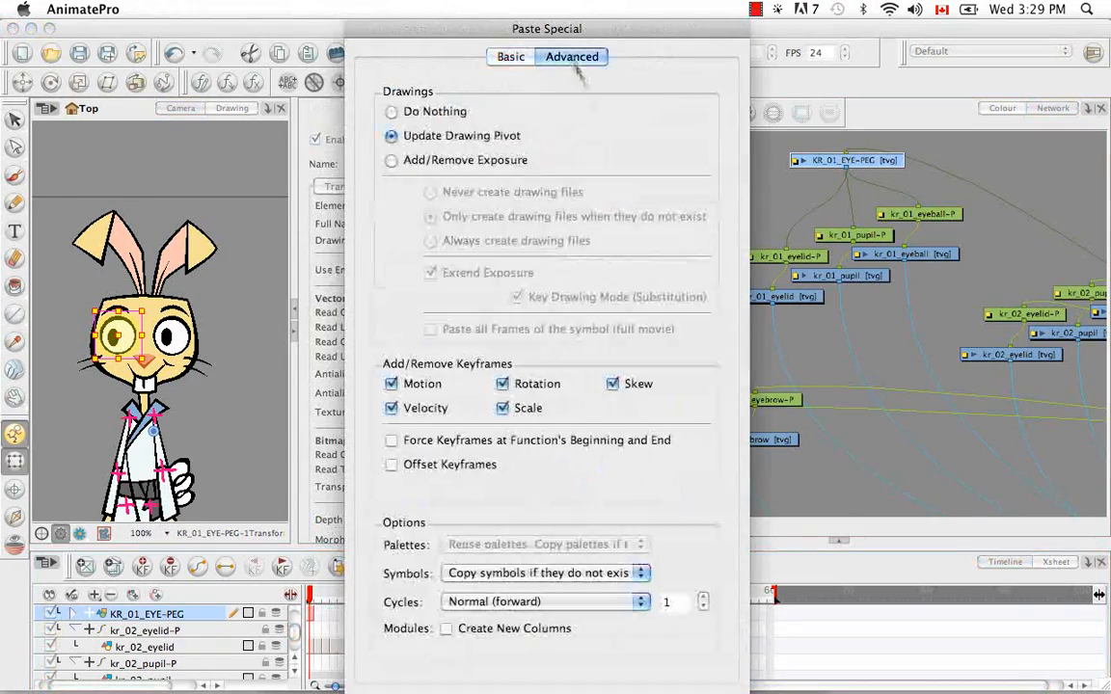
key(Return)
Activate the Brush tool and enlarge the camera view to 200% around the rabbit's kr_01 eye
key(alt+b)
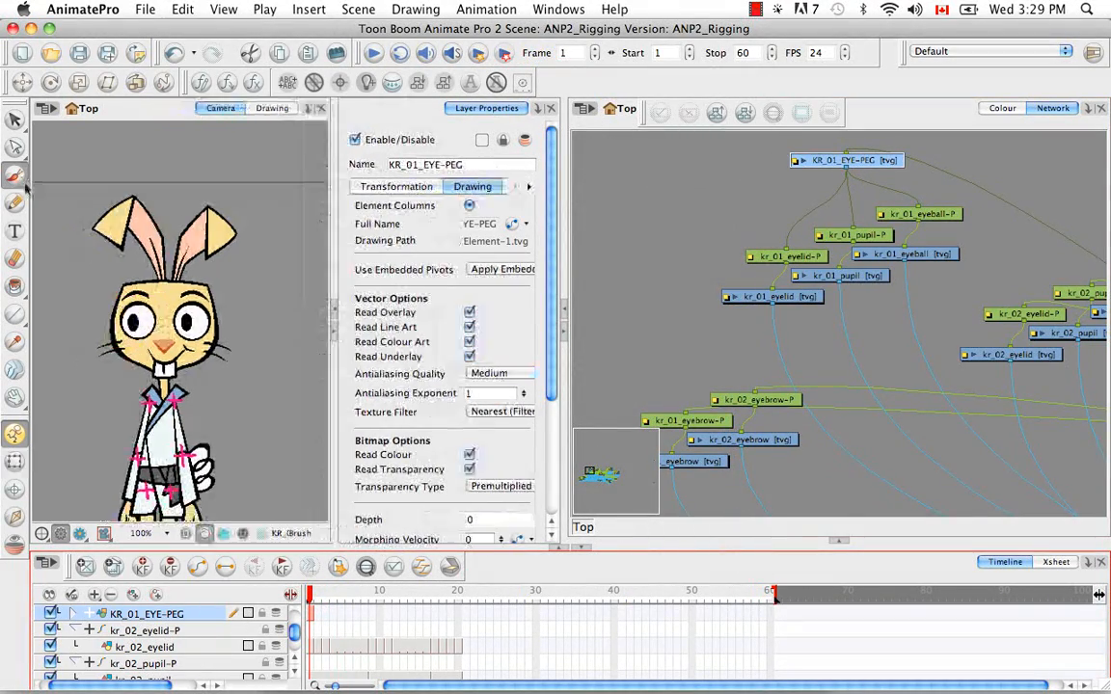
key(2)
key(2)
key(2)
key(1)
key(1)
key(1)
key(1)
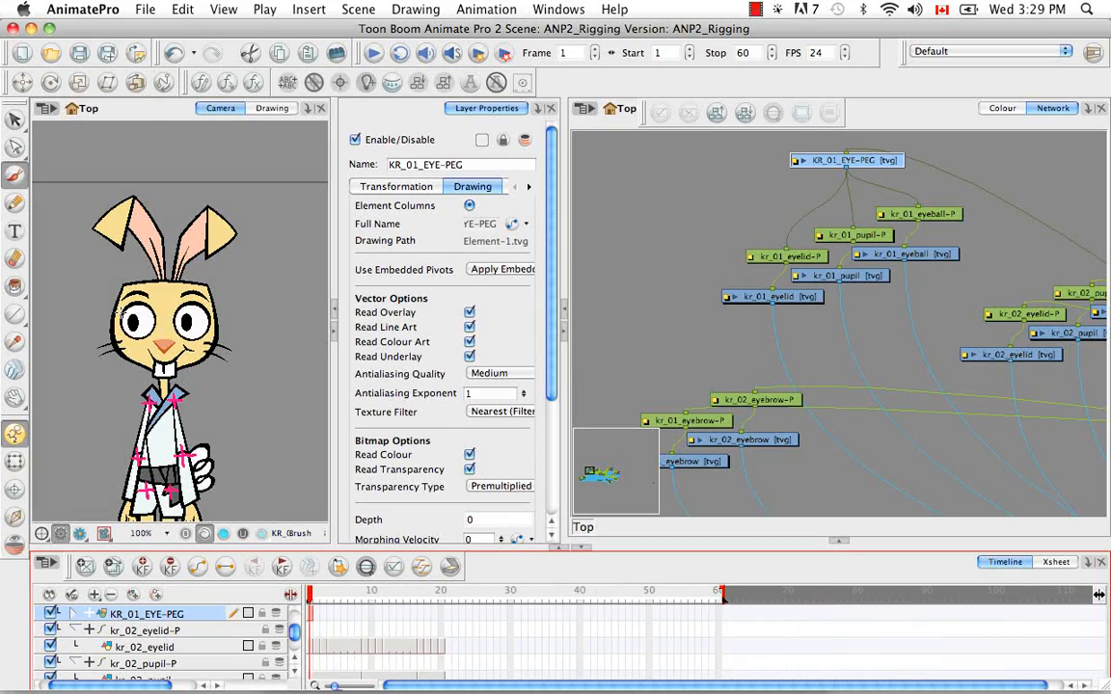
key(2)
key(2)
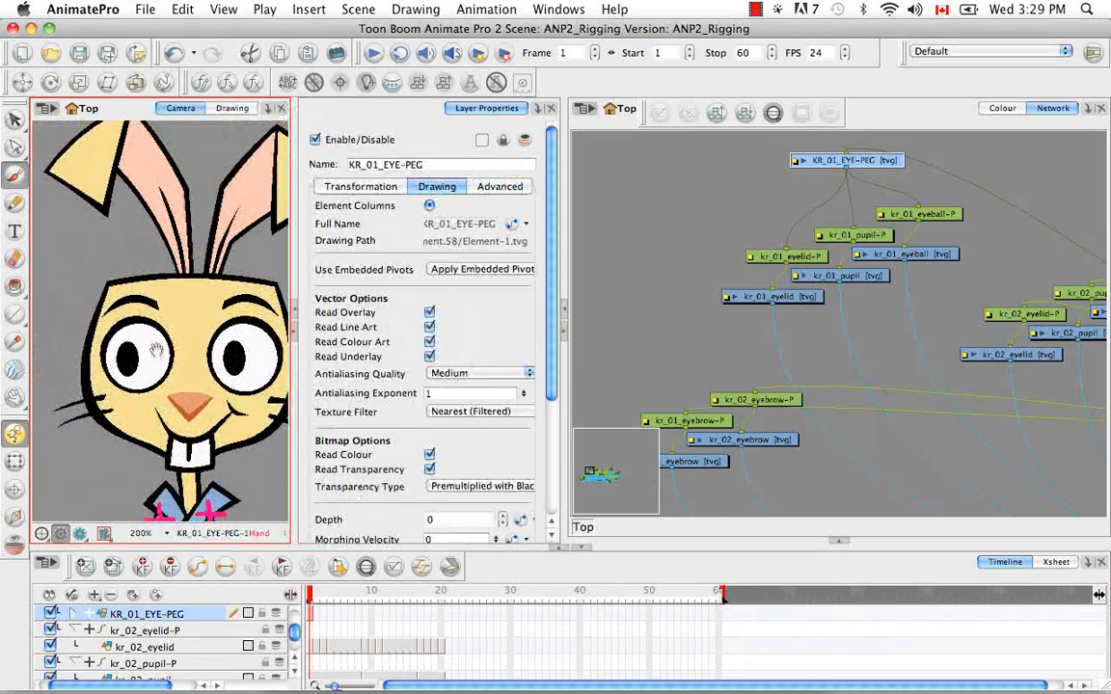
Bring Composite_1 close to KR_01_EYE-PEG in the network
click(818, 326)
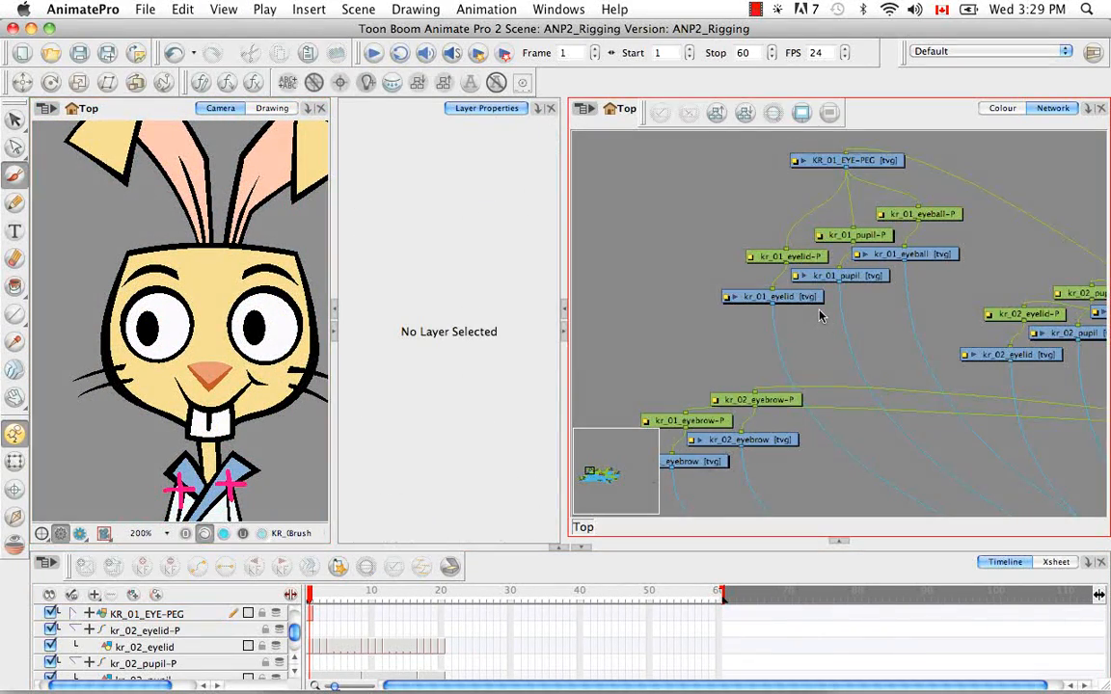
key(1)
key(1)
key(1)
key(1)
key(1)
drag(983, 418, 798, 396)
key(2)
key(2)
key(2)
key(2)
key(2)
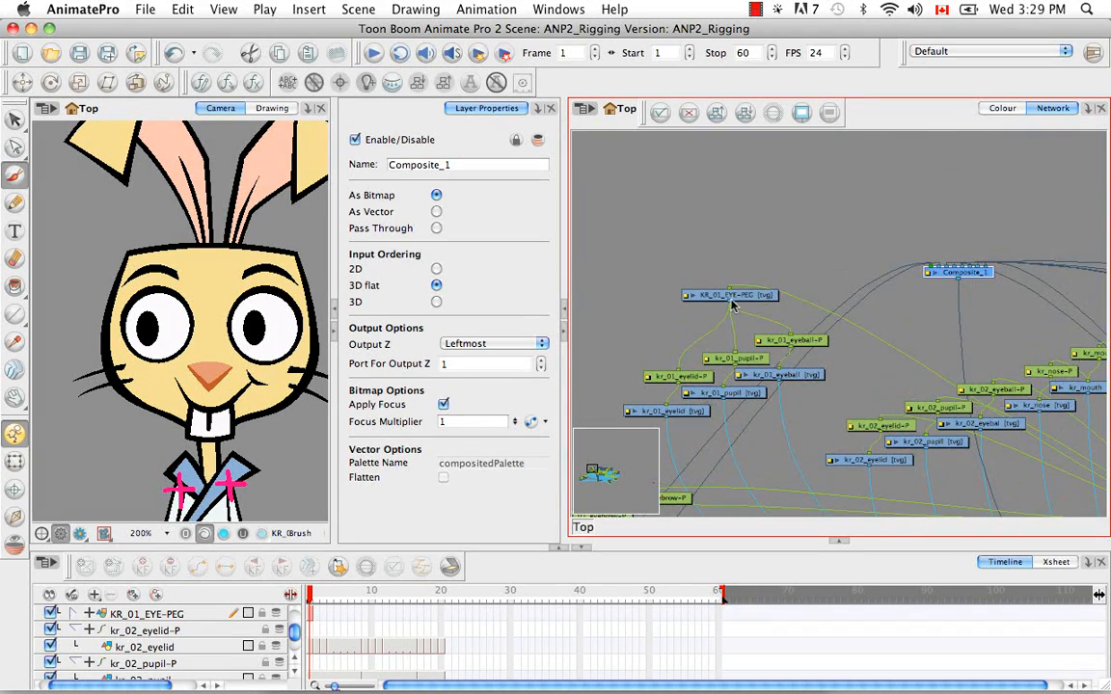
Connect KR_01_EYE-PEG's output to Composite_1 and paint a pink cross over the kr_01 eye
drag(914, 263, 932, 265)
click(15, 118)
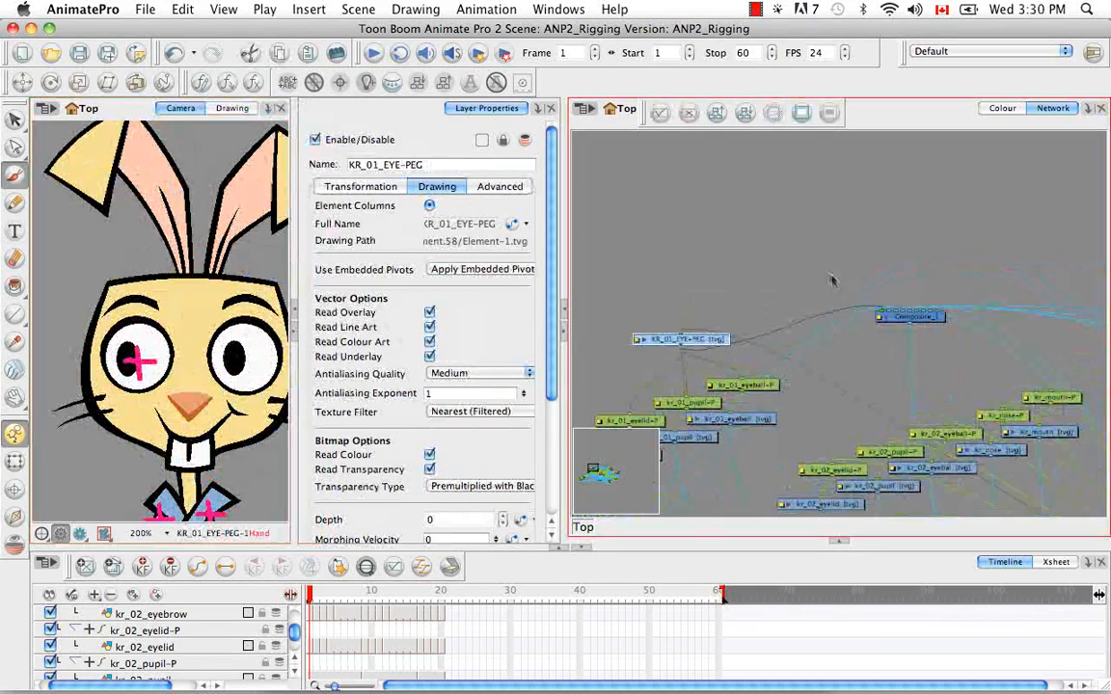
Add a new drawing layer and move the kr_02 eyelid, pupil and eyeball modules with their pegs above Composite_1
key(super+r)
key(super+z)
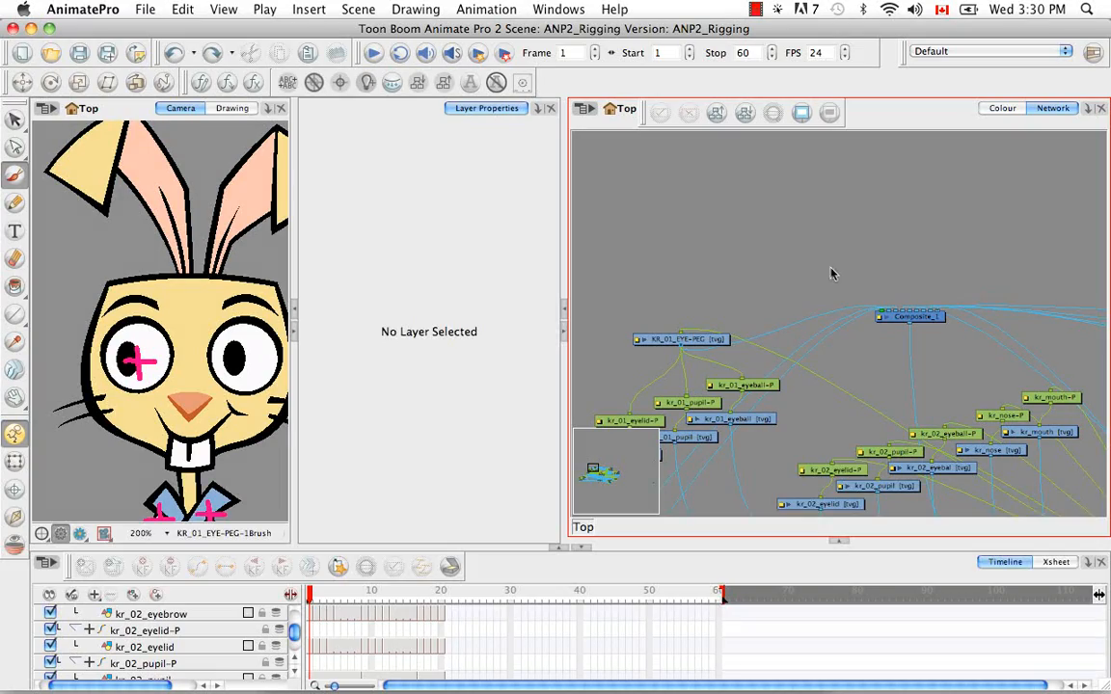
key(super+r)
key(space)
drag(918, 281, 780, 286)
drag(704, 330, 858, 458)
drag(818, 376, 982, 169)
Place the new Element layer above the kr_02 eyelid, pupil and eyeball pegs and connect it as their parent
key(space)
drag(887, 210, 810, 392)
drag(937, 332, 950, 296)
click(697, 371)
drag(753, 391, 747, 280)
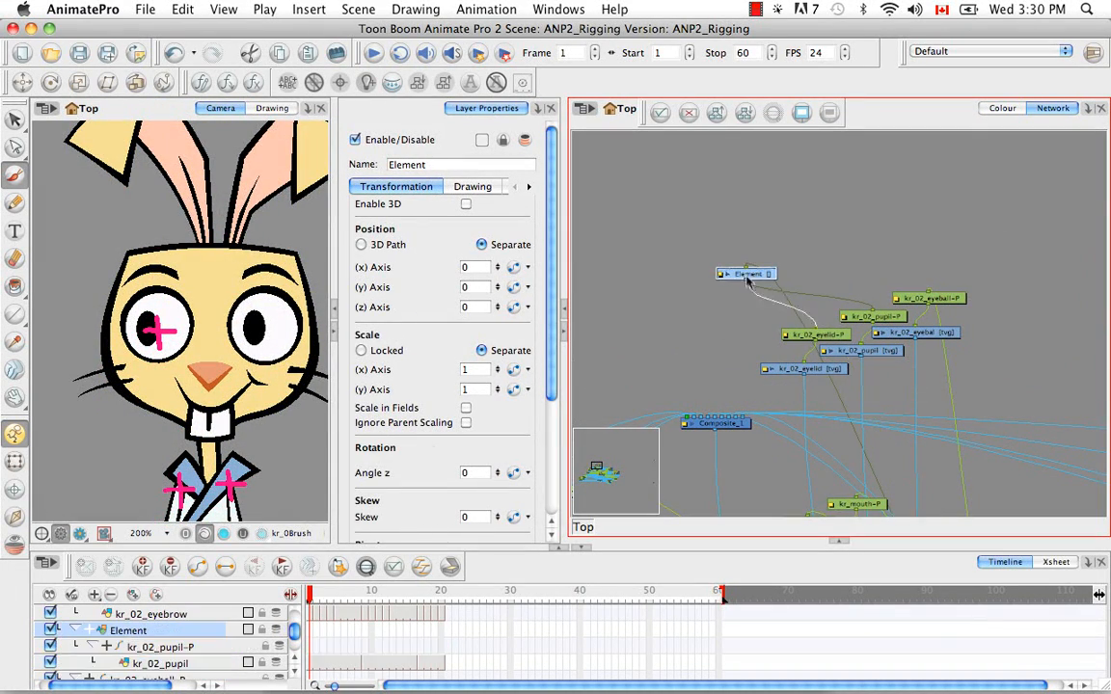
Create an empty drawing on the new Element layer's first frame and rename the layer KR_02_EYE-PEG
click(482, 188)
click(366, 571)
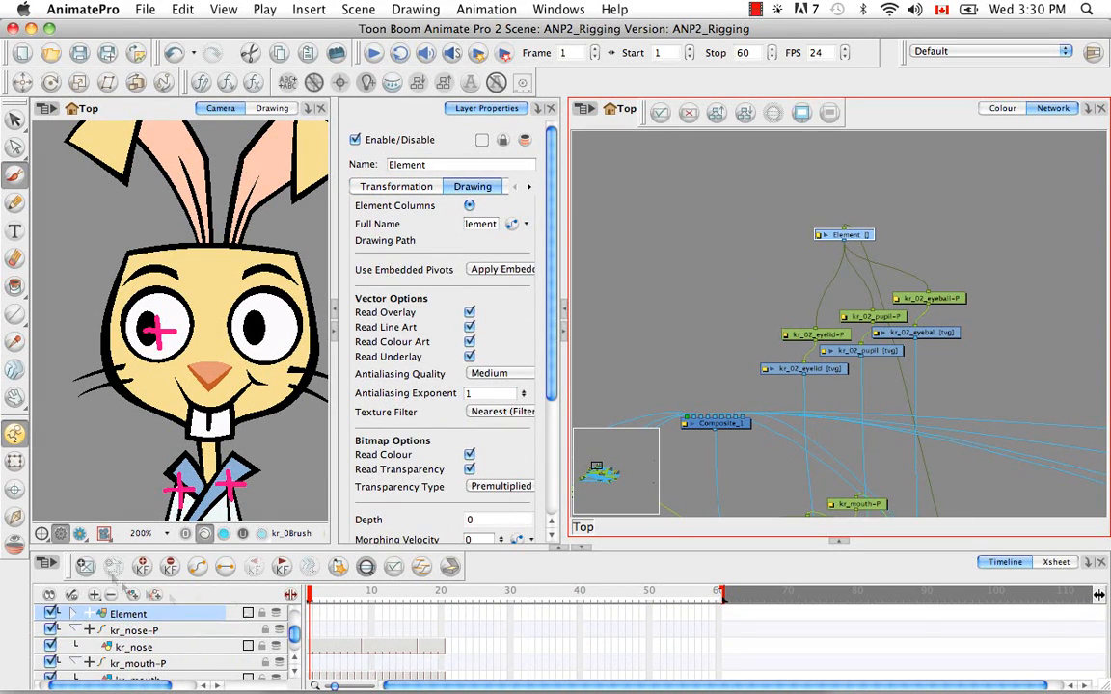
click(86, 573)
key(BackSpace)
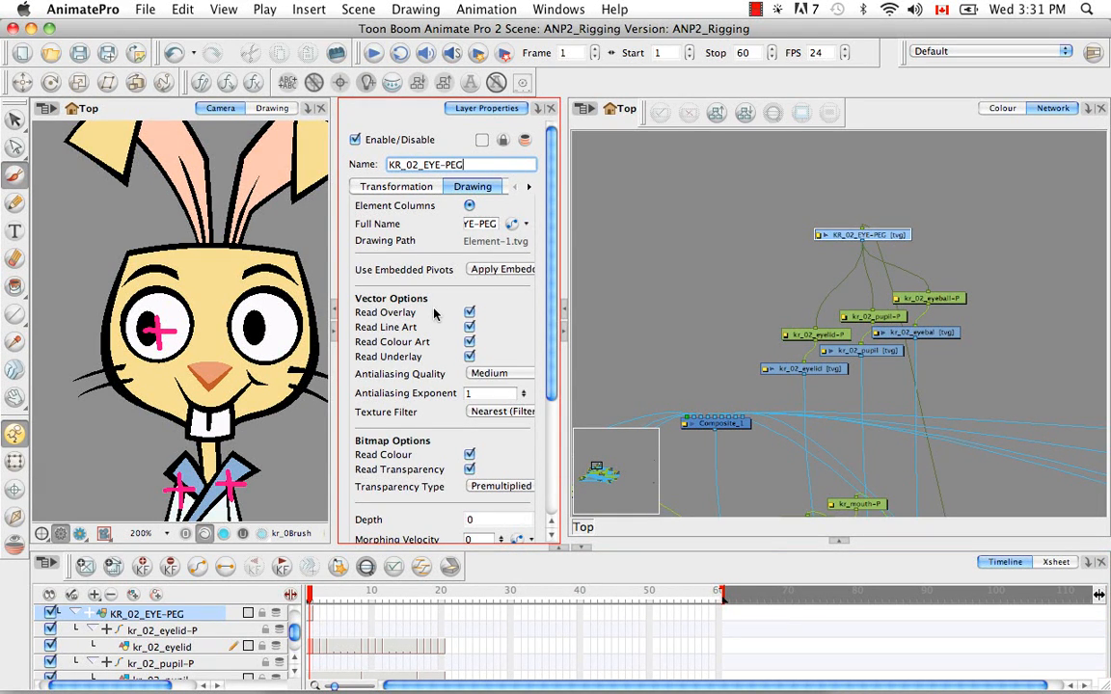
Copy kr_02_eyelid's first-frame cell and use Paste Special with Update Drawing Pivot on the first frame of KR_02_EYE-PEG
click(833, 375)
click(367, 570)
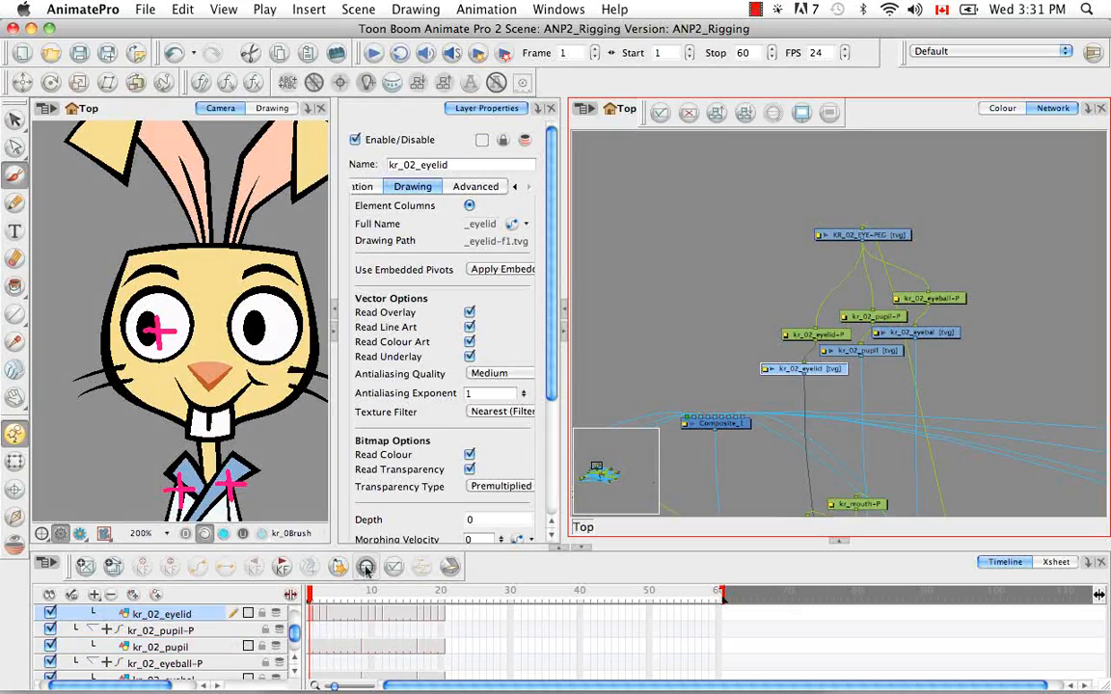
right_click(312, 619)
click(888, 236)
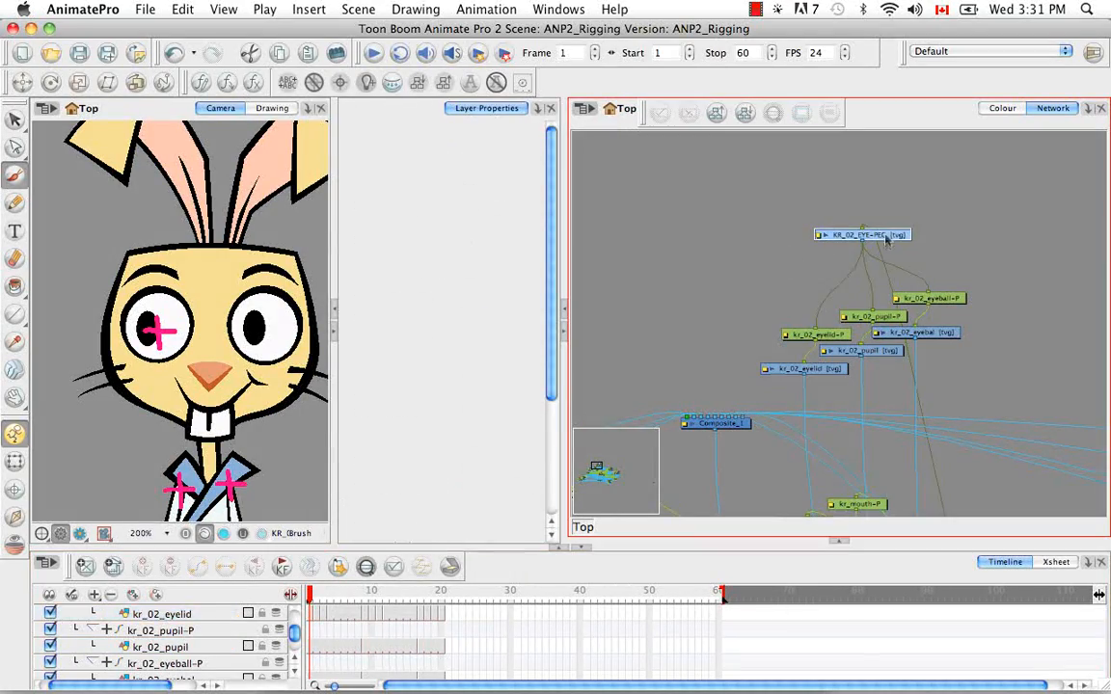
right_click(312, 613)
click(367, 513)
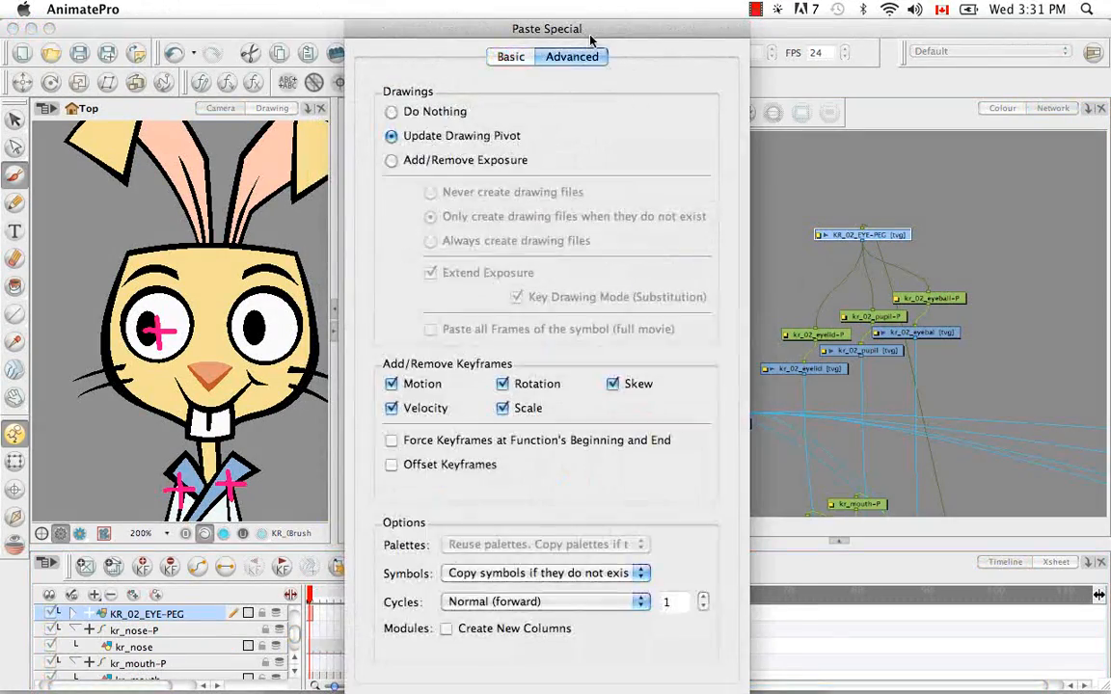
key(Return)
Connect KR_02_EYE-PEG's output to Composite_1 and activate the Brush tool
drag(862, 241, 748, 419)
click(14, 172)
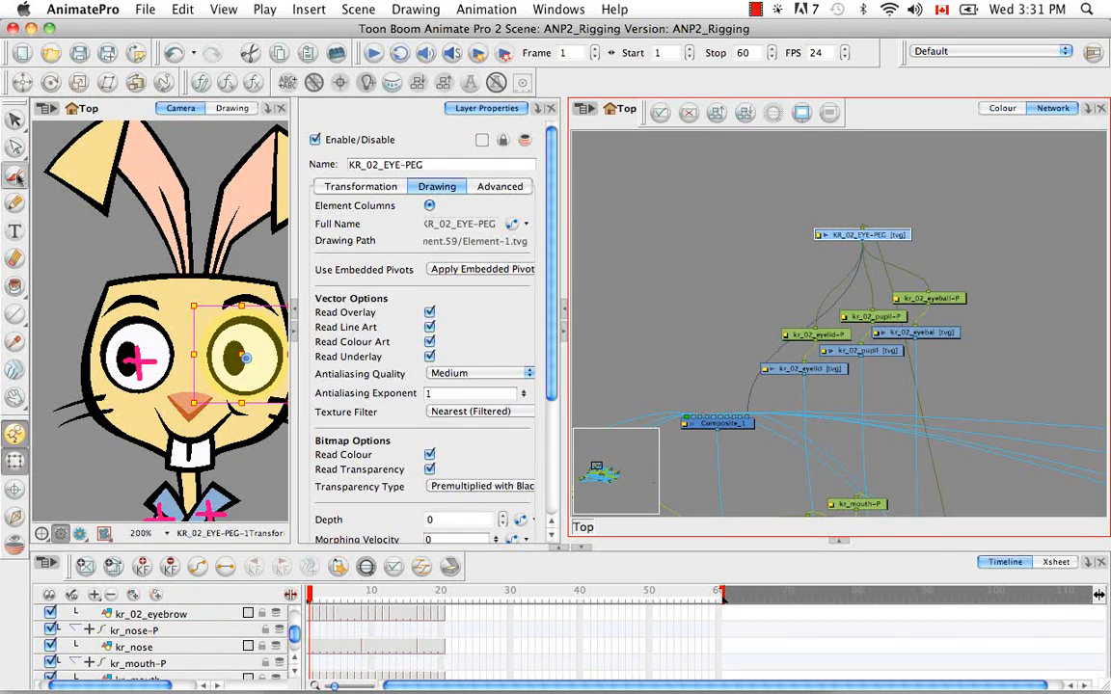
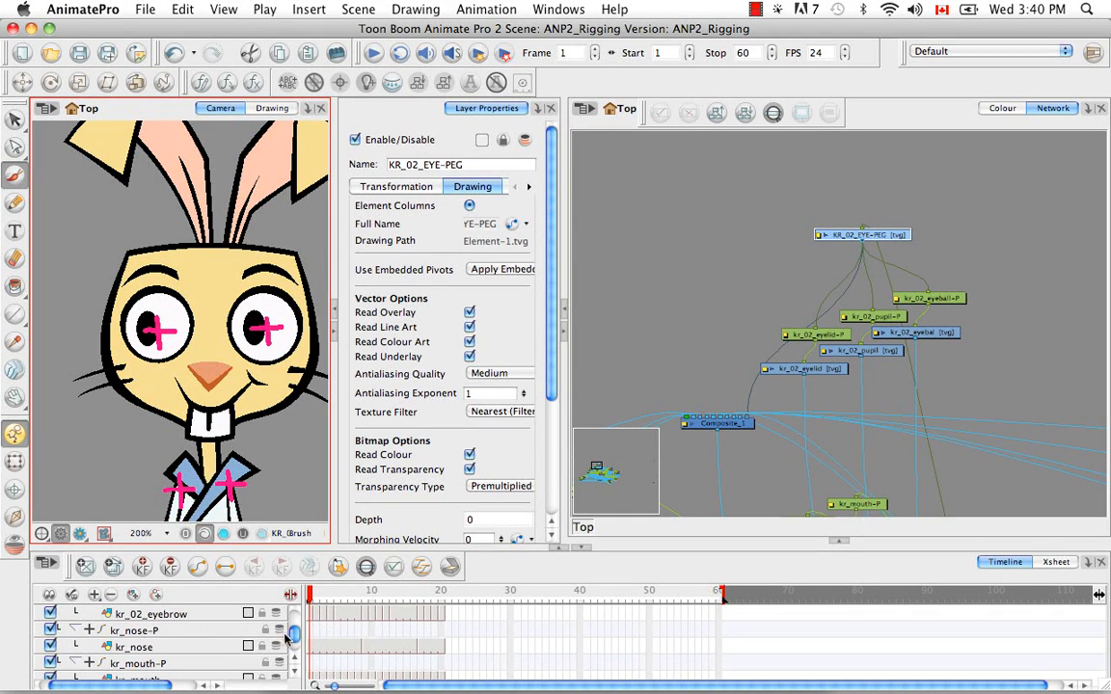
Locate KR_02_EYE-PEG in the timeline from its network module and collapse and expand its child layers
scroll(295, 617, up, 5)
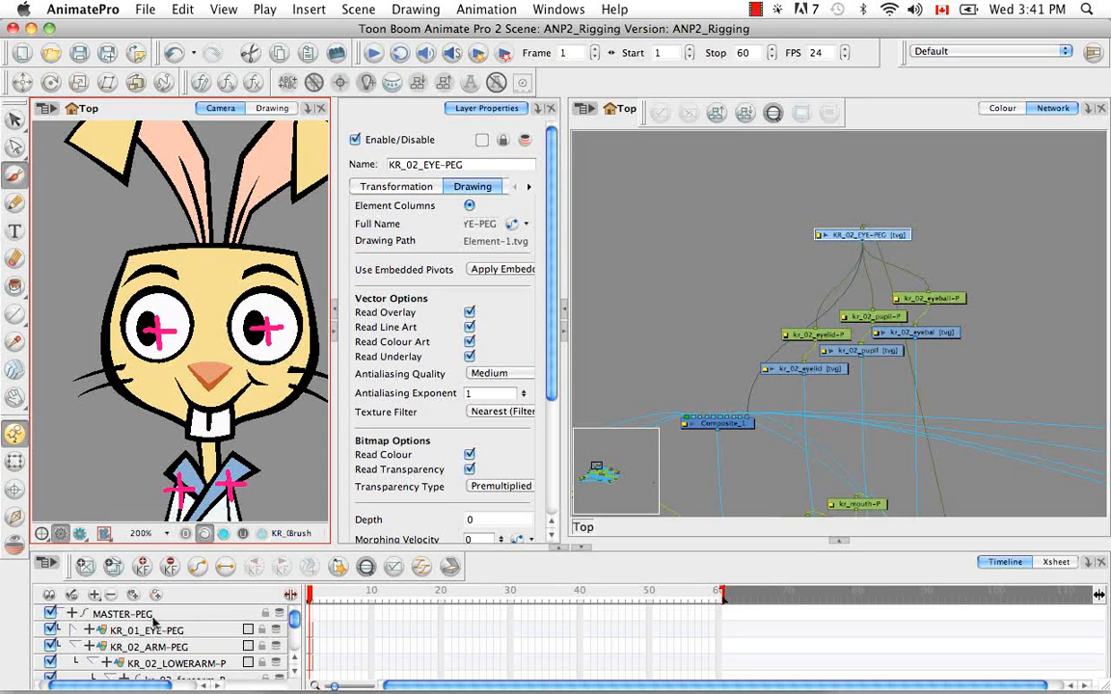
click(137, 630)
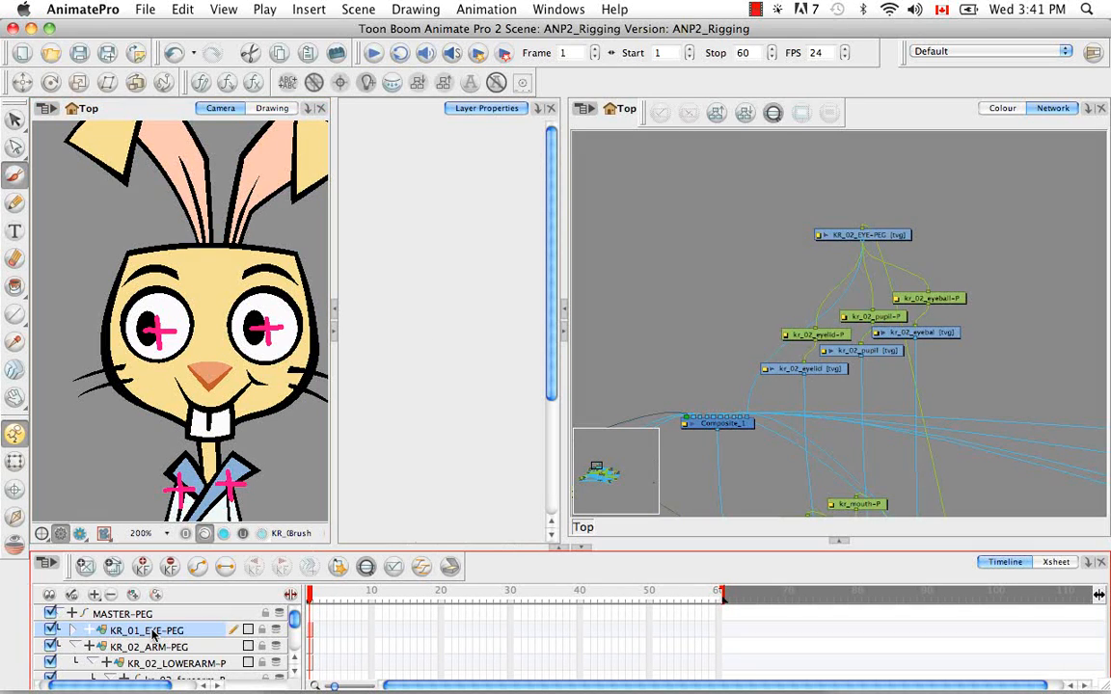
click(820, 234)
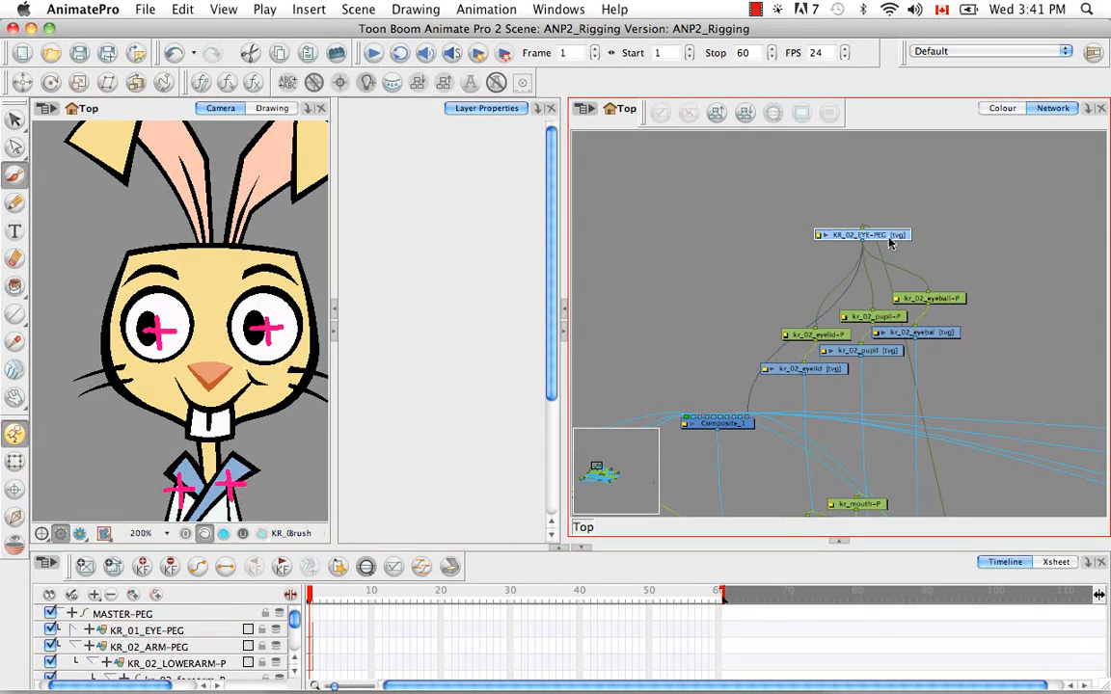
click(365, 568)
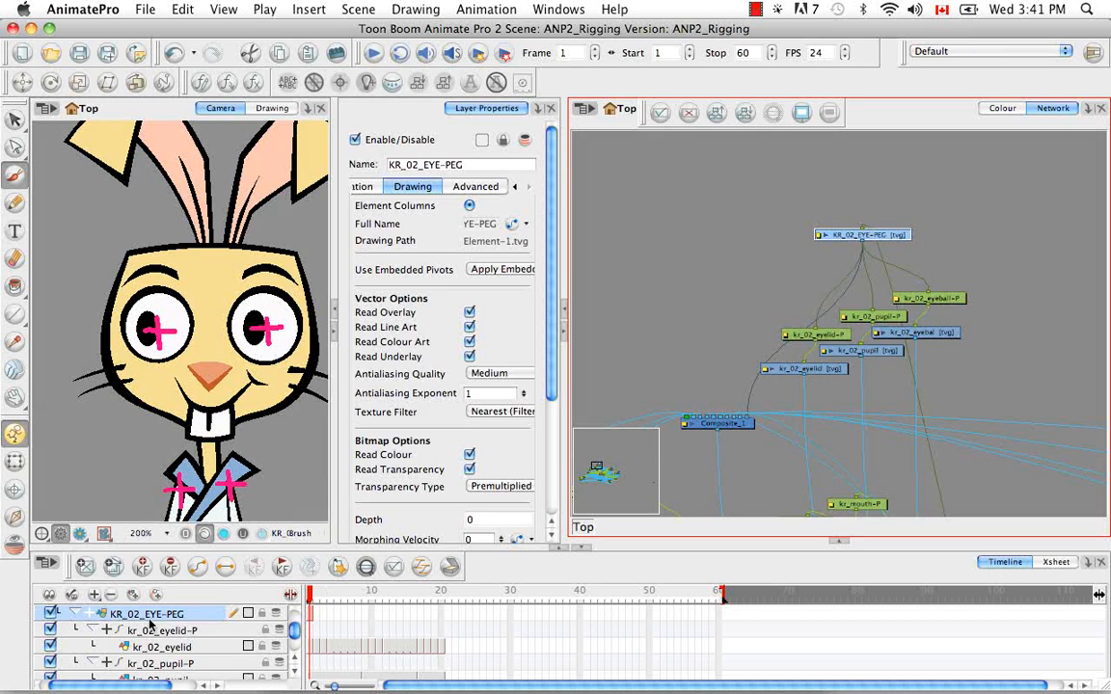
click(79, 614)
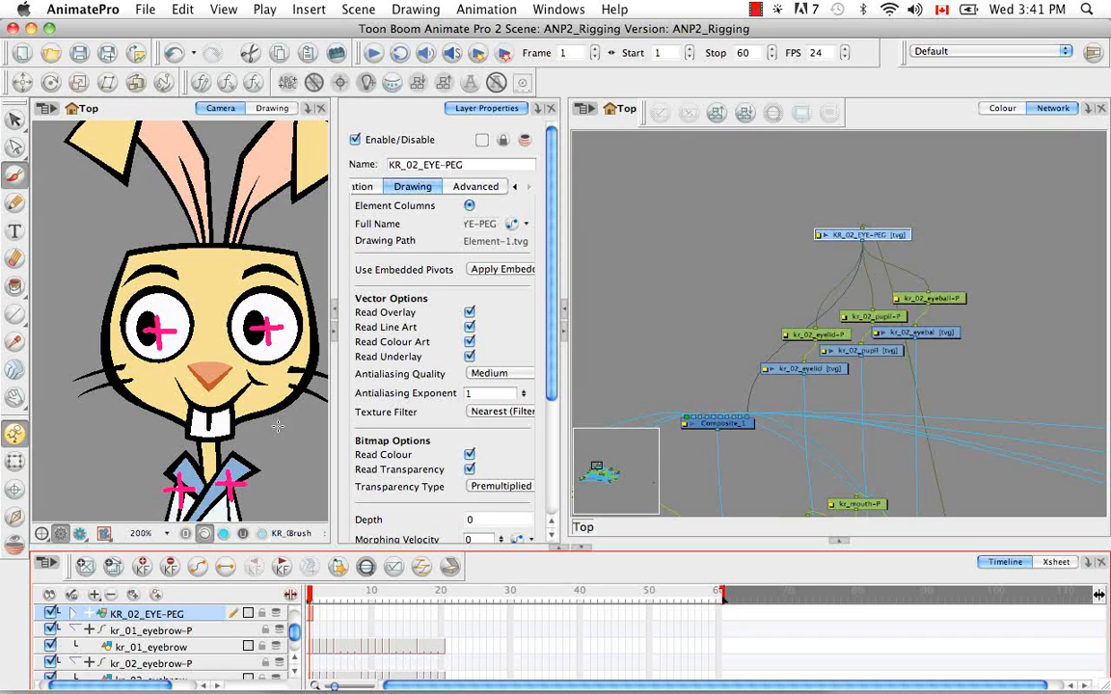
click(74, 614)
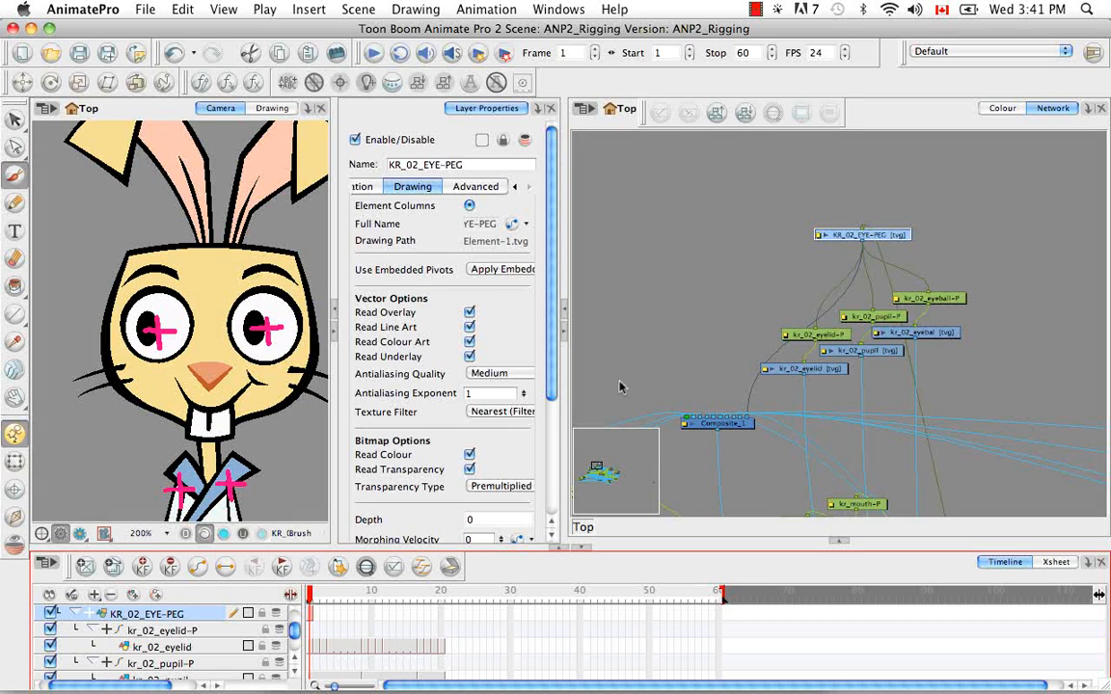
Select the kr_01_ear drawing with the Transform tool and centre both the network and the timeline on it
click(14, 462)
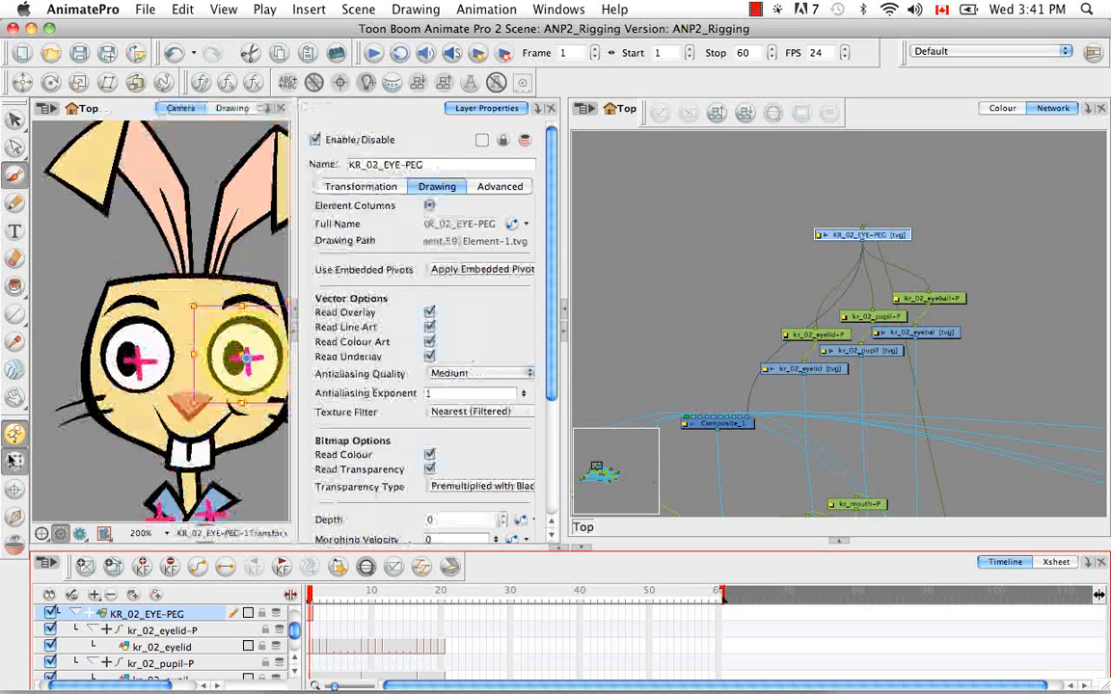
click(171, 232)
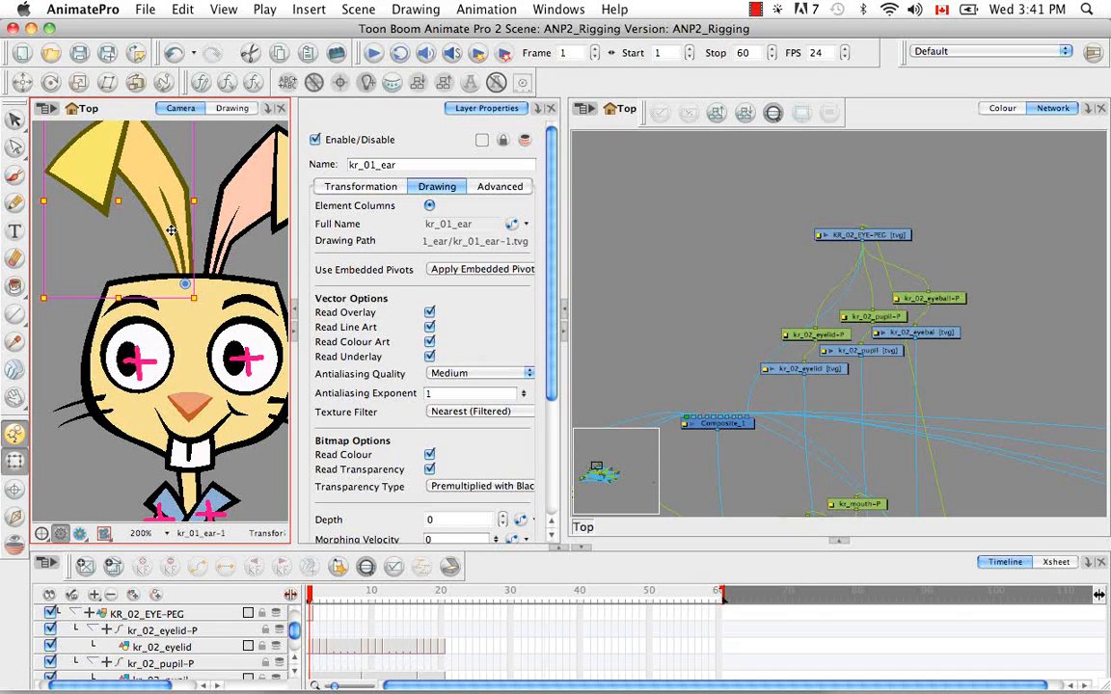
click(839, 118)
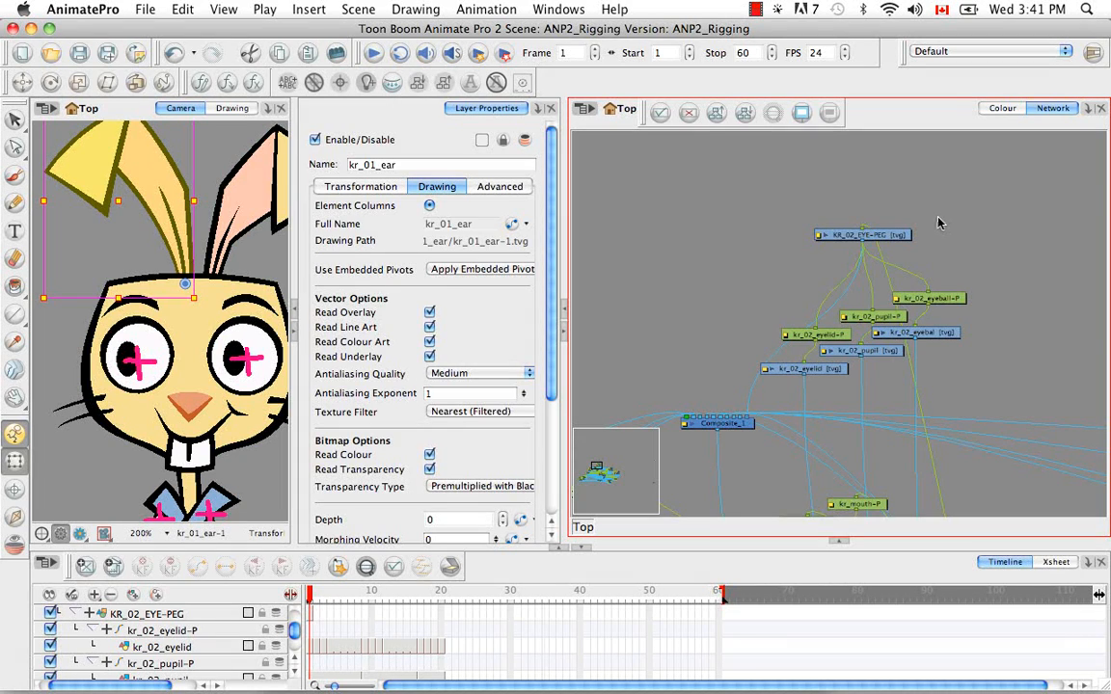
key(o)
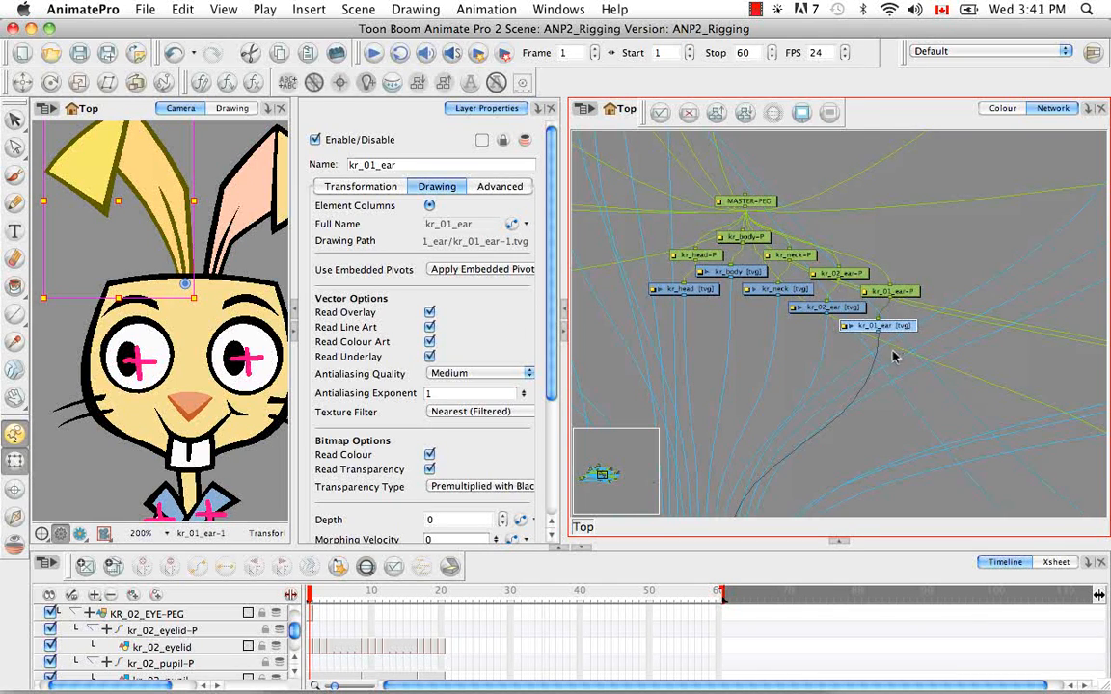
click(366, 567)
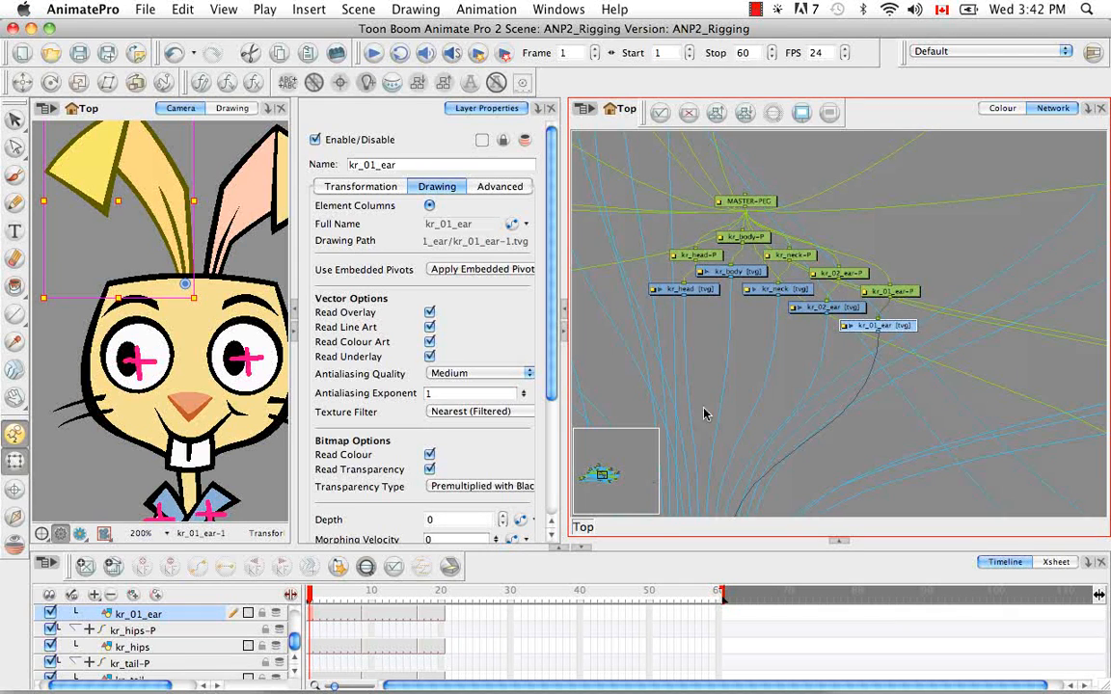
Reorder all modules in the network with X overlap 25%, layer spacing 60 and vertical spacing 5
click(791, 379)
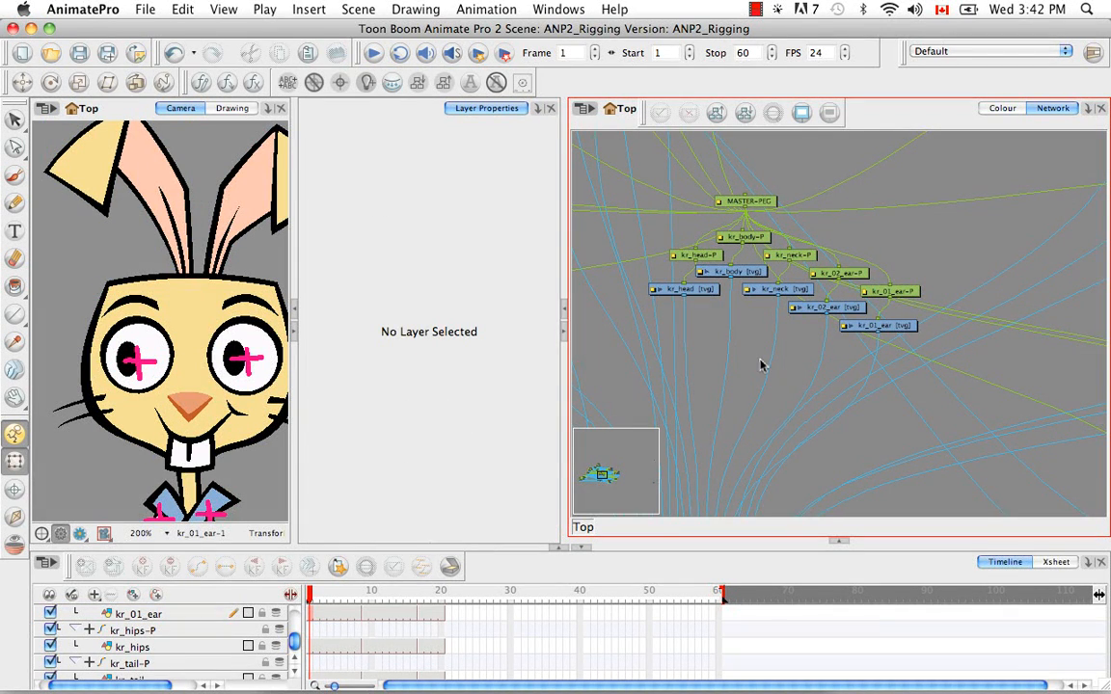
key(super+minus)
key(super+minus)
key(super+minus)
key(super+minus)
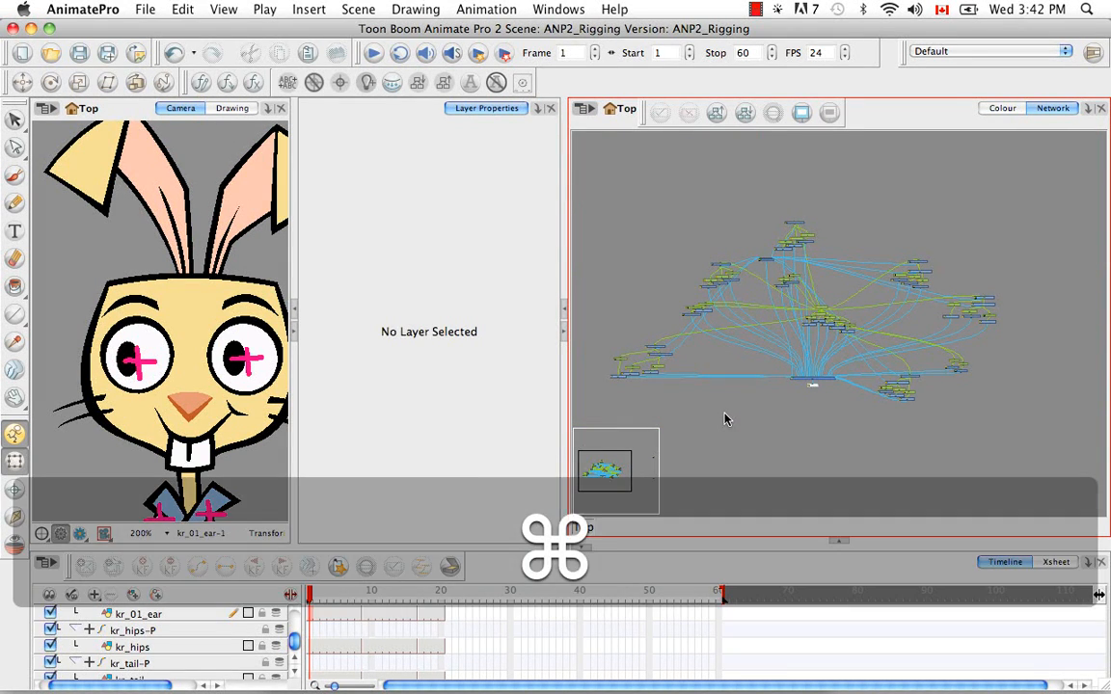
key(super+a)
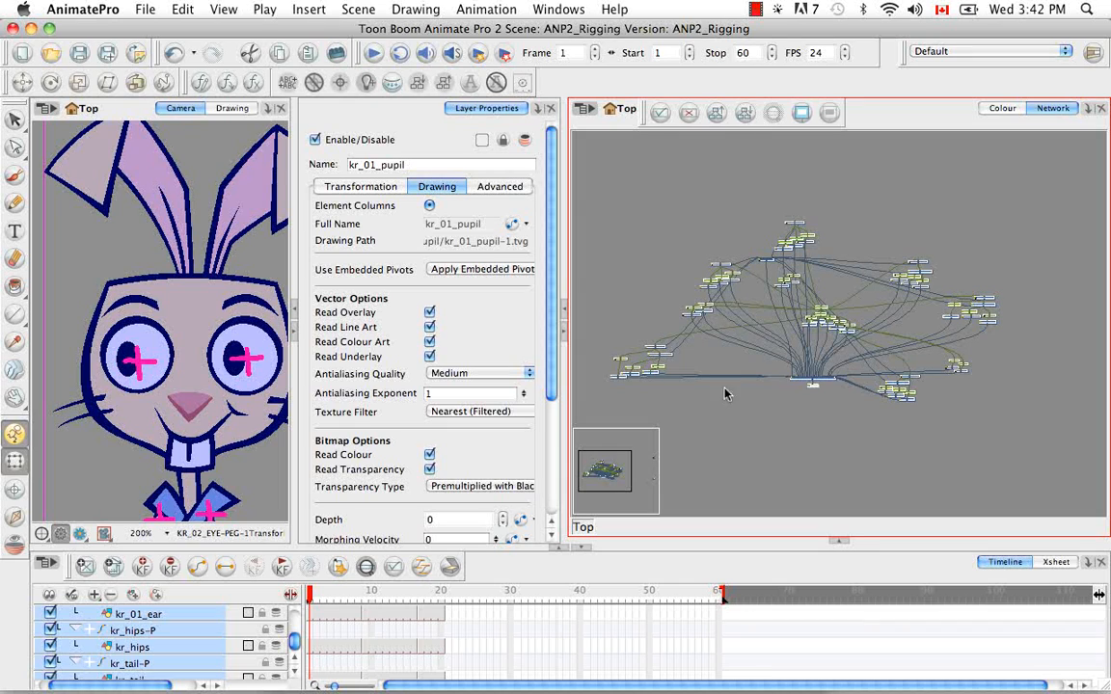
click(746, 114)
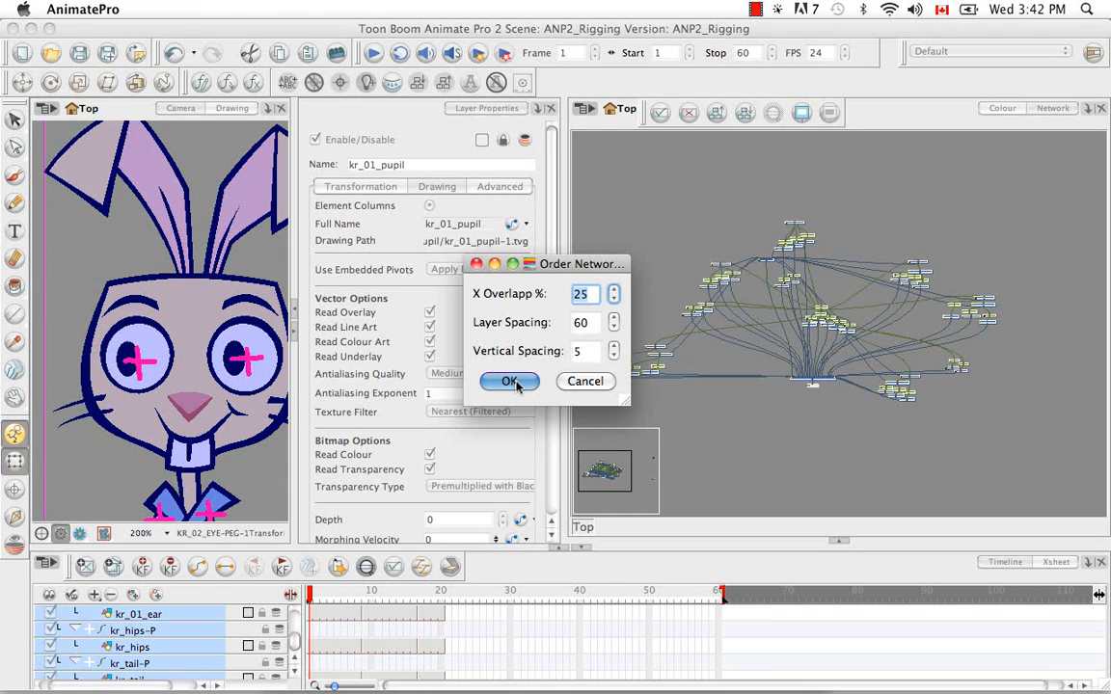
click(509, 382)
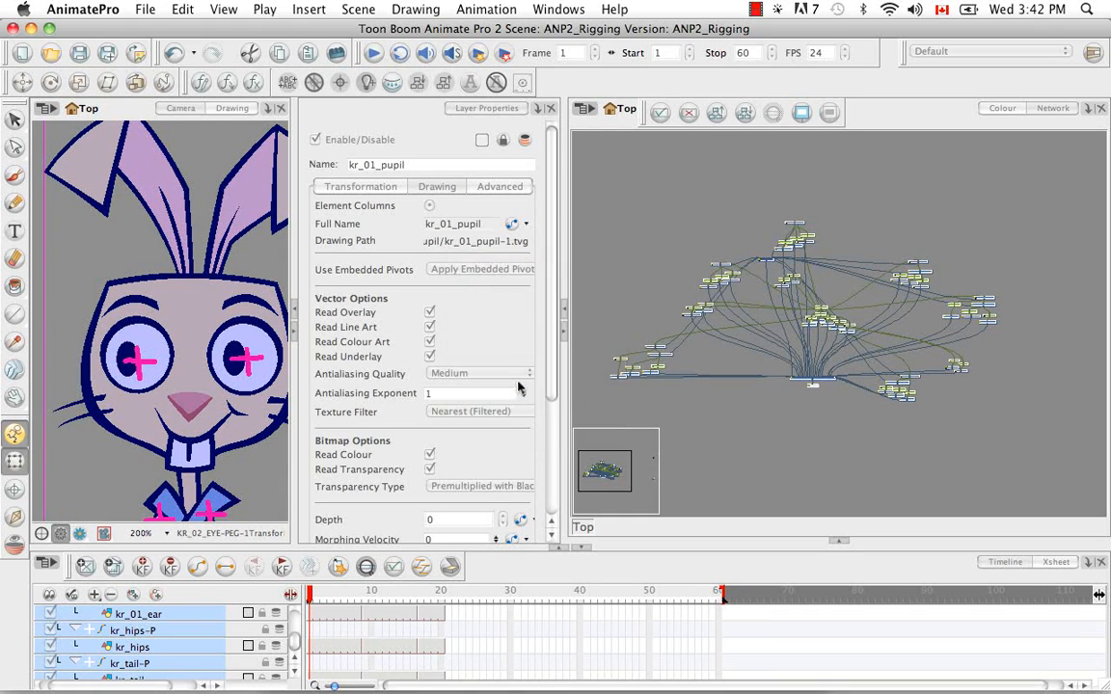
Locate the disconnected kr_01_leg_1 and kr_02_leg_1 modules beyond the end of the reordered network
click(902, 405)
key(space)
drag(965, 436, 888, 412)
drag(998, 327, 1030, 389)
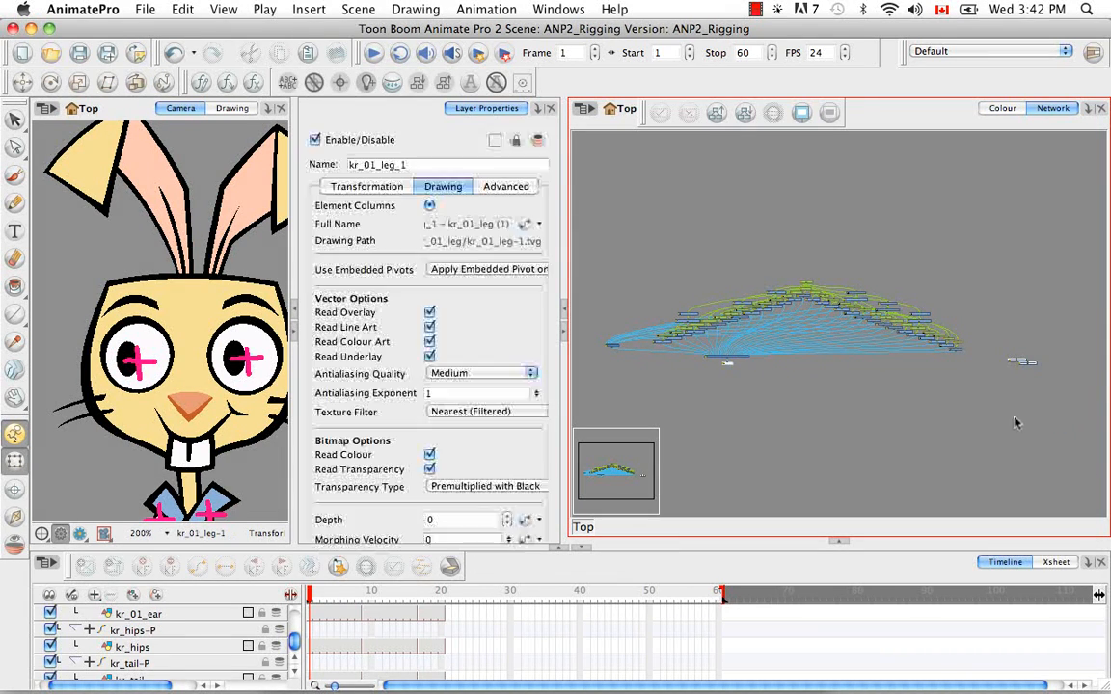
key(super+equal)
key(super+equal)
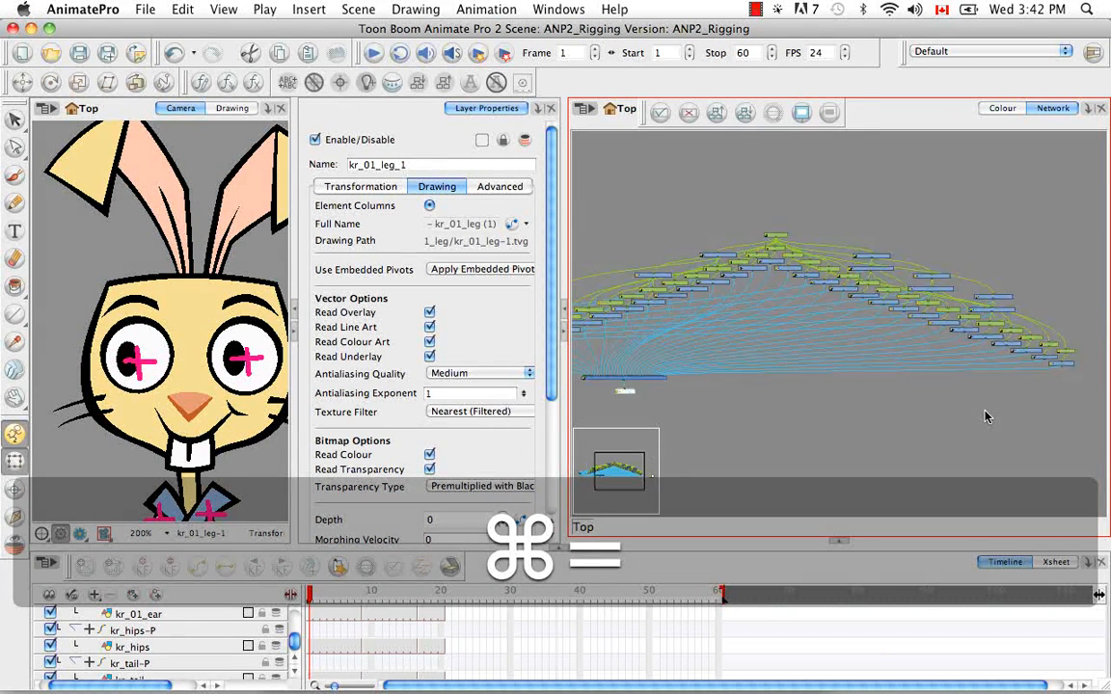
key(space)
drag(956, 374, 912, 359)
key(super+equal)
key(super+equal)
key(super+equal)
key(space)
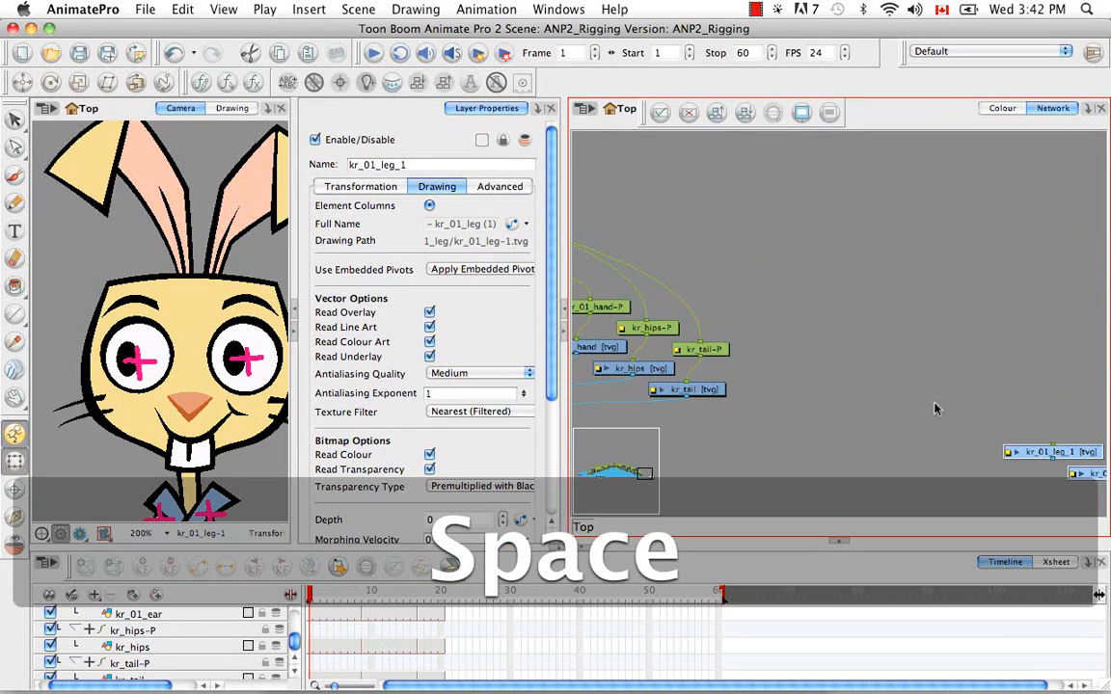
drag(924, 401, 816, 348)
click(849, 419)
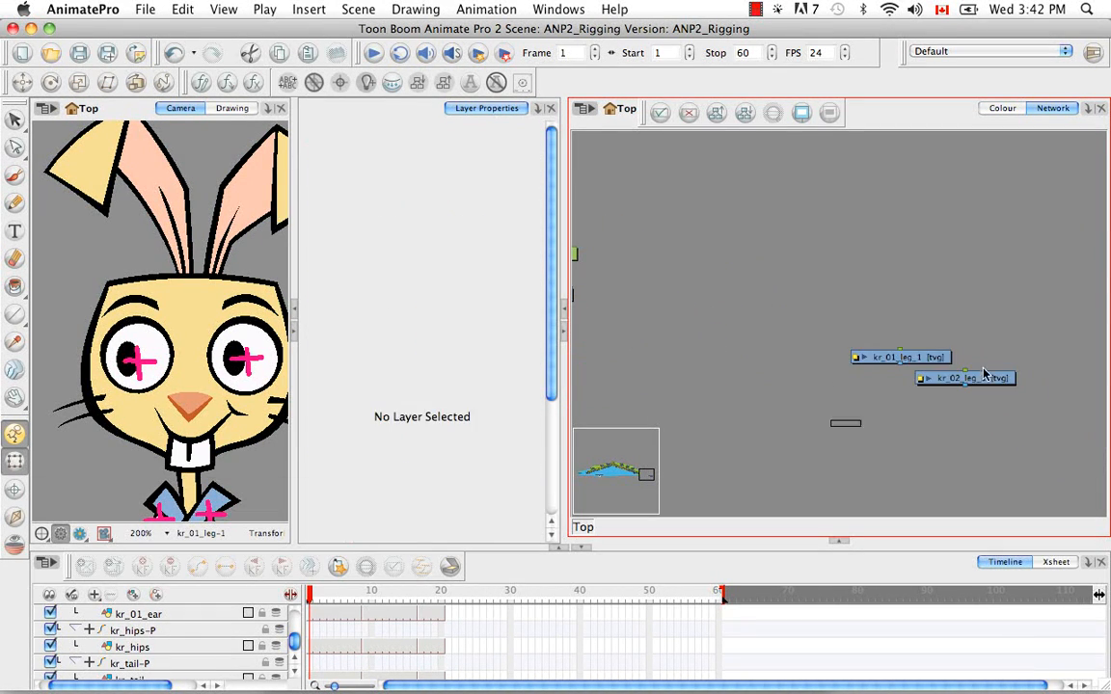
Move the disconnected kr_01_leg_1 and kr_02_leg_1 modules close beneath the kr_tail end of the network
click(928, 380)
drag(929, 383, 1037, 396)
key(space)
drag(825, 430, 902, 475)
drag(1091, 402, 813, 425)
key(space)
drag(847, 378, 1001, 401)
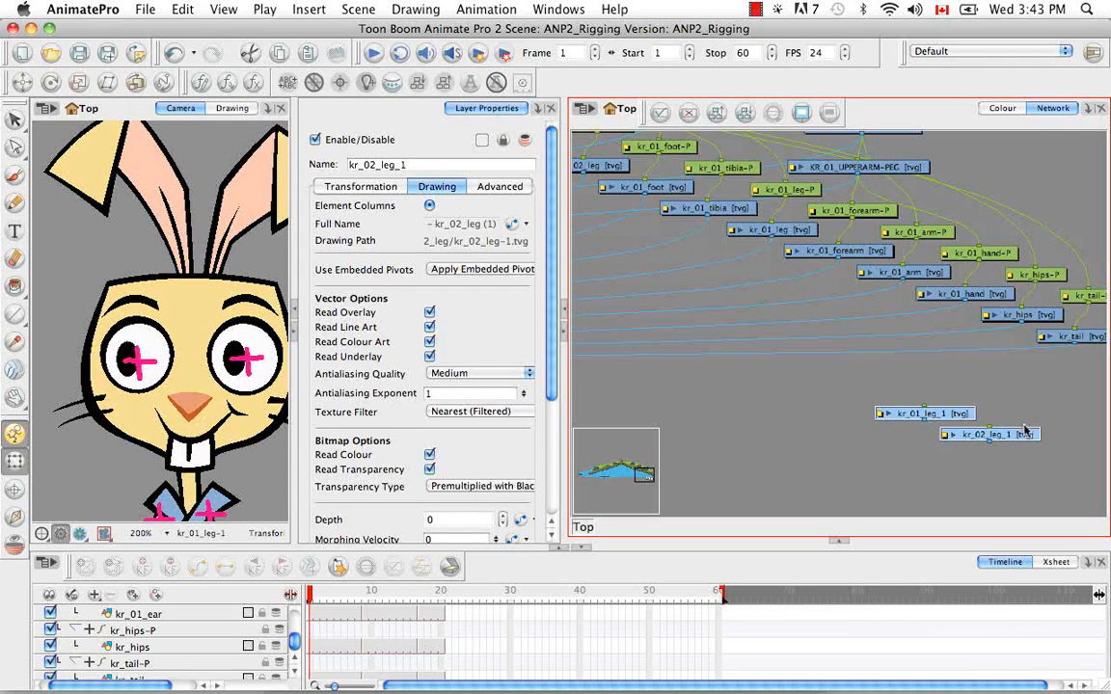
Check which network modules drive the rabbit's tibias, upper legs and kr_01_foot by selecting each part on the character
drag(846, 358, 1060, 396)
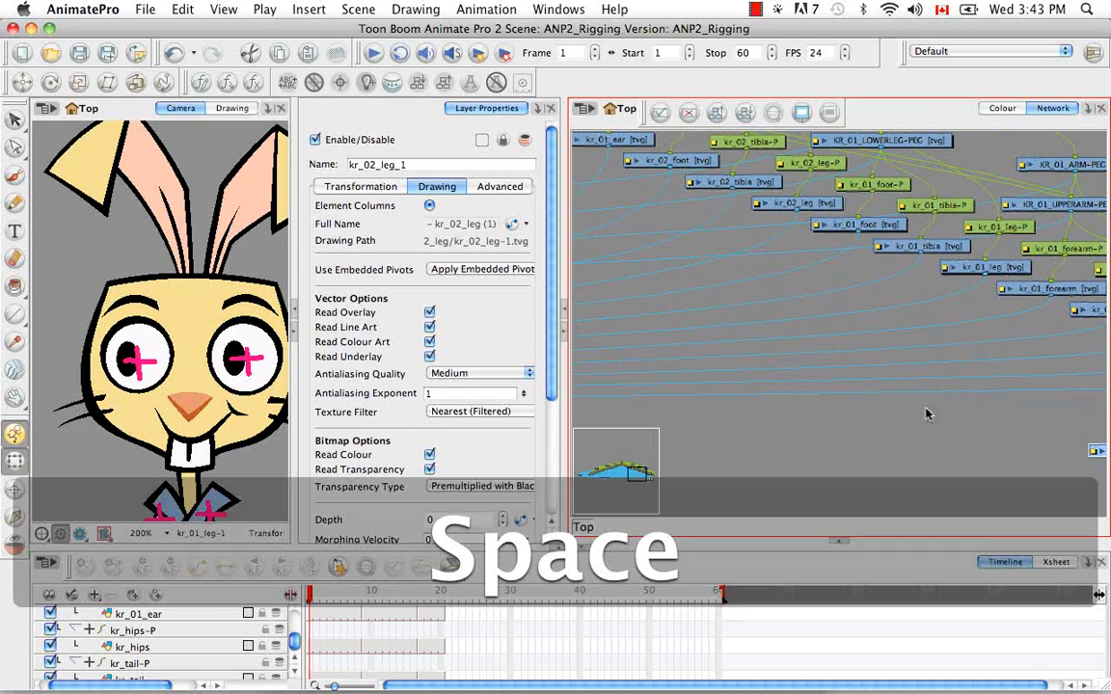
key(super+minus)
key(super+minus)
key(super+minus)
key(super+minus)
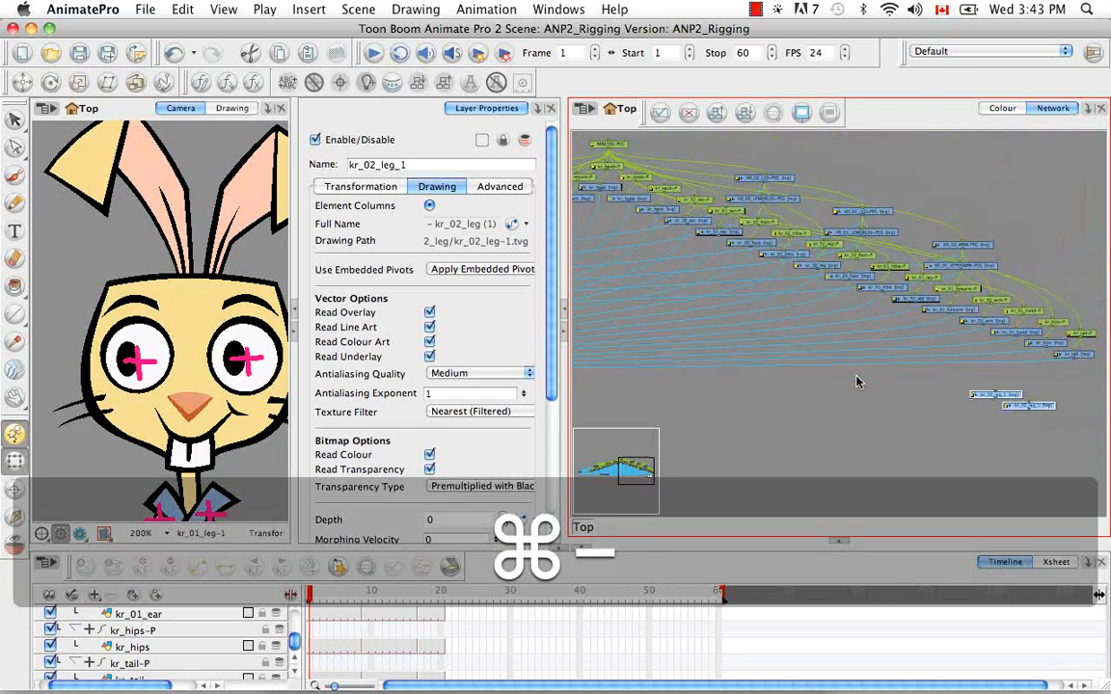
key(space)
drag(779, 401, 986, 413)
key(space)
drag(887, 408, 733, 357)
click(221, 454)
key(space)
drag(221, 453, 224, 220)
drag(221, 500, 234, 454)
click(176, 439)
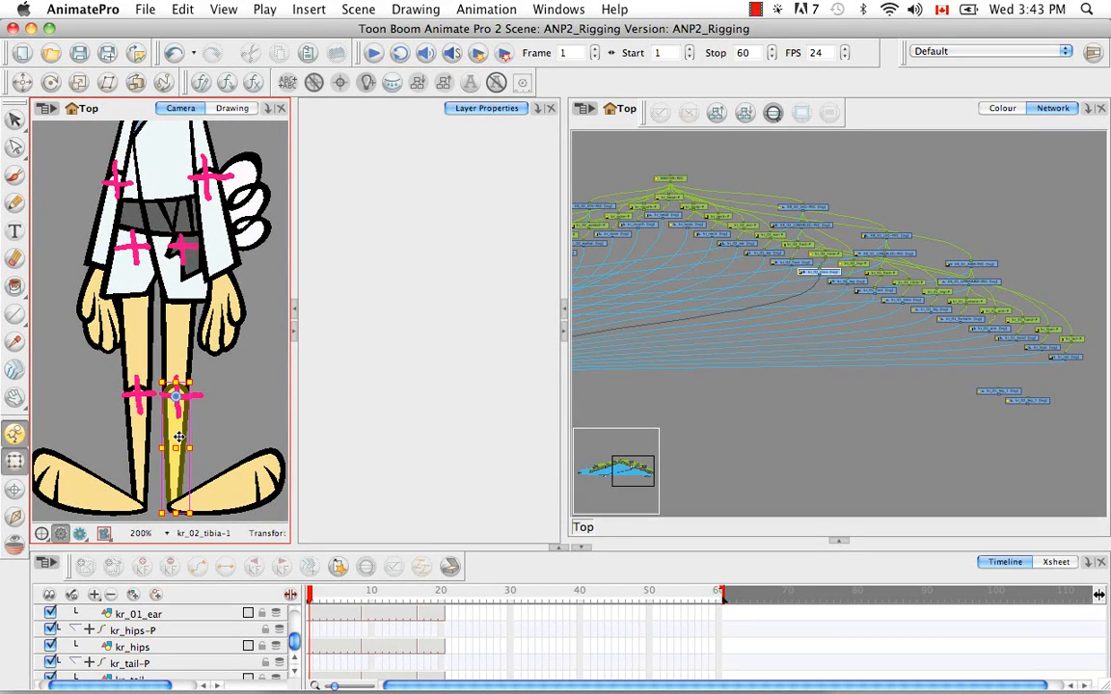
click(137, 441)
click(177, 347)
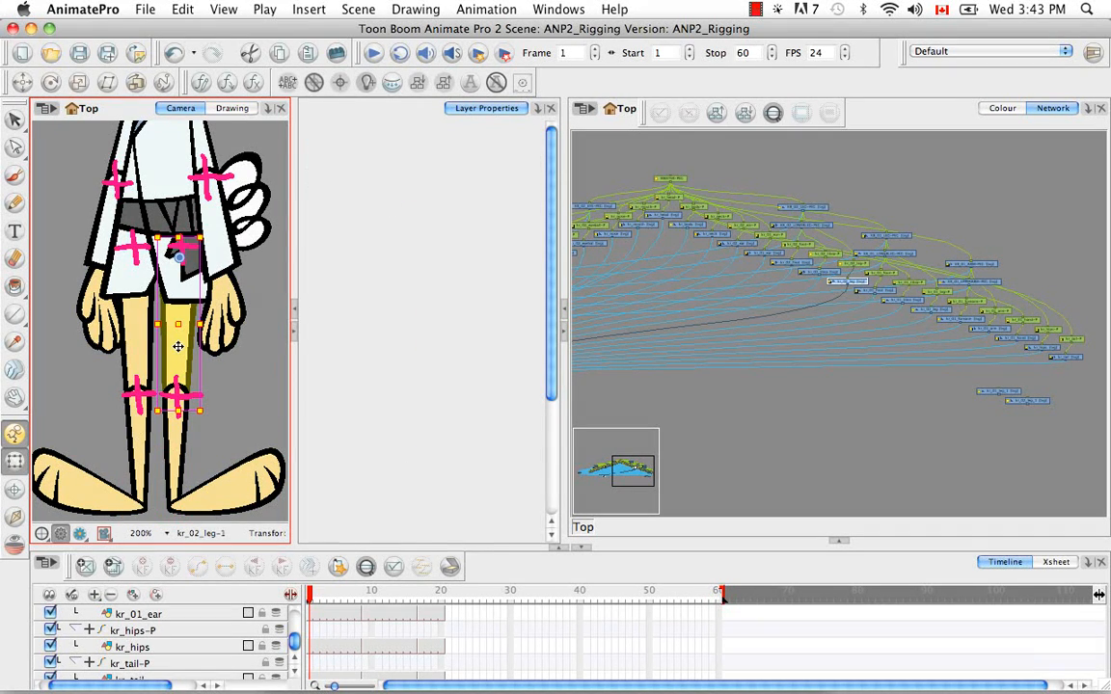
click(120, 323)
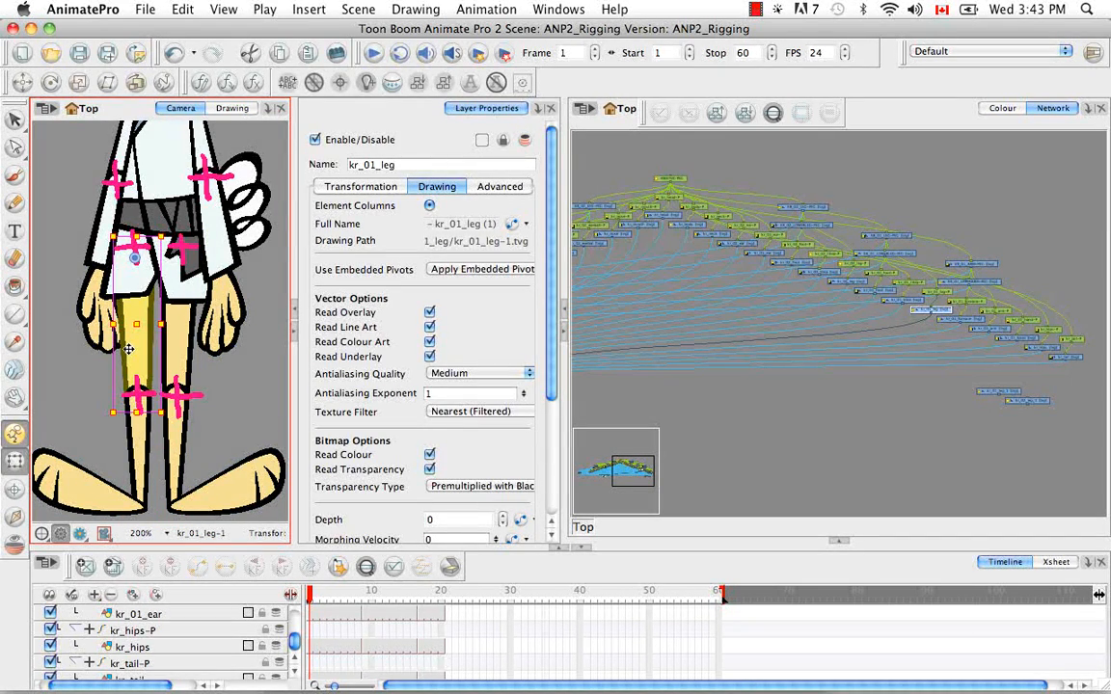
click(92, 485)
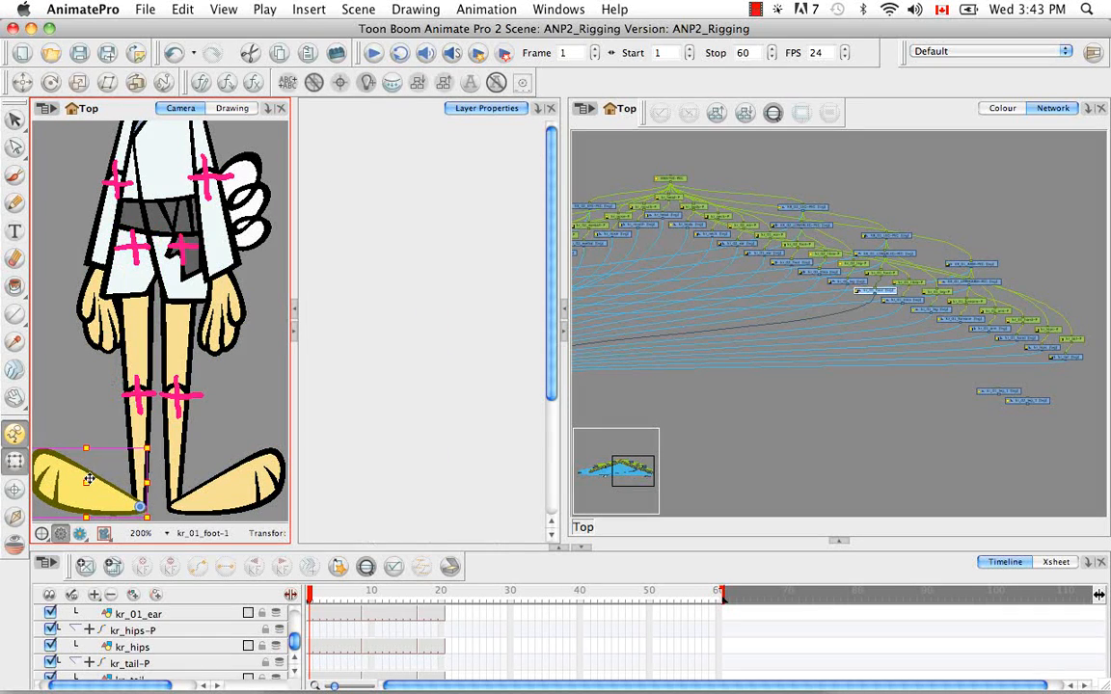
Delete the disconnected kr_01_leg_1 and kr_02_leg_1 modules from the network
click(870, 453)
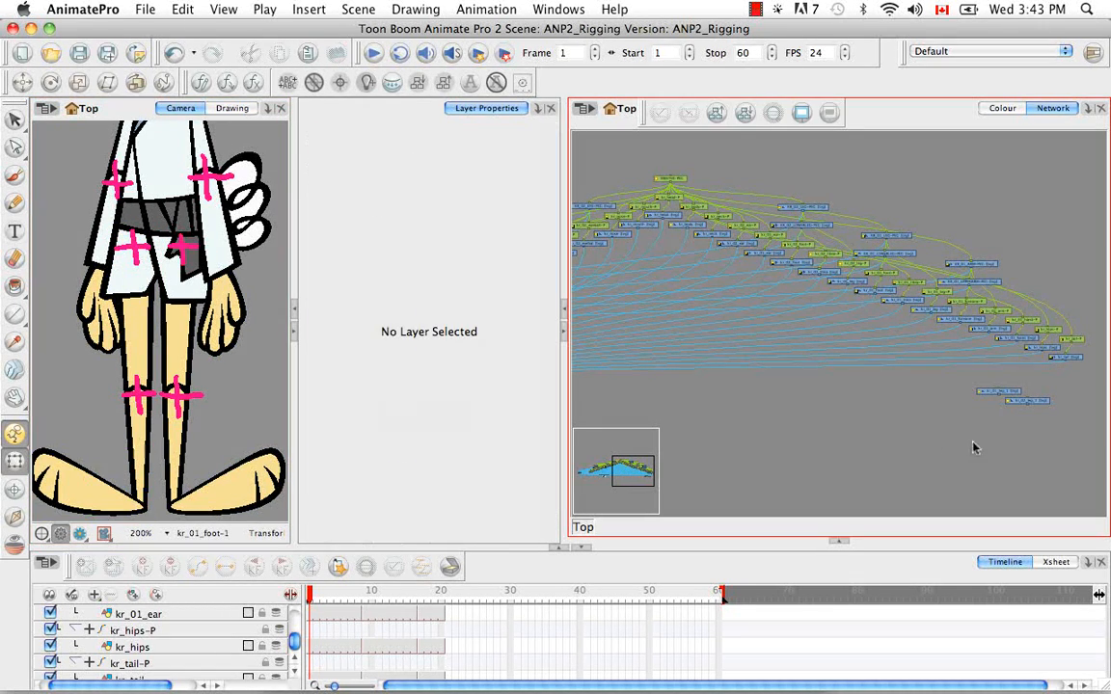
drag(925, 447, 1082, 374)
key(BackSpace)
Review the full rabbit character and the overall layout of the reordered network from end to end
click(273, 402)
key(super+minus)
key(super+minus)
key(super+minus)
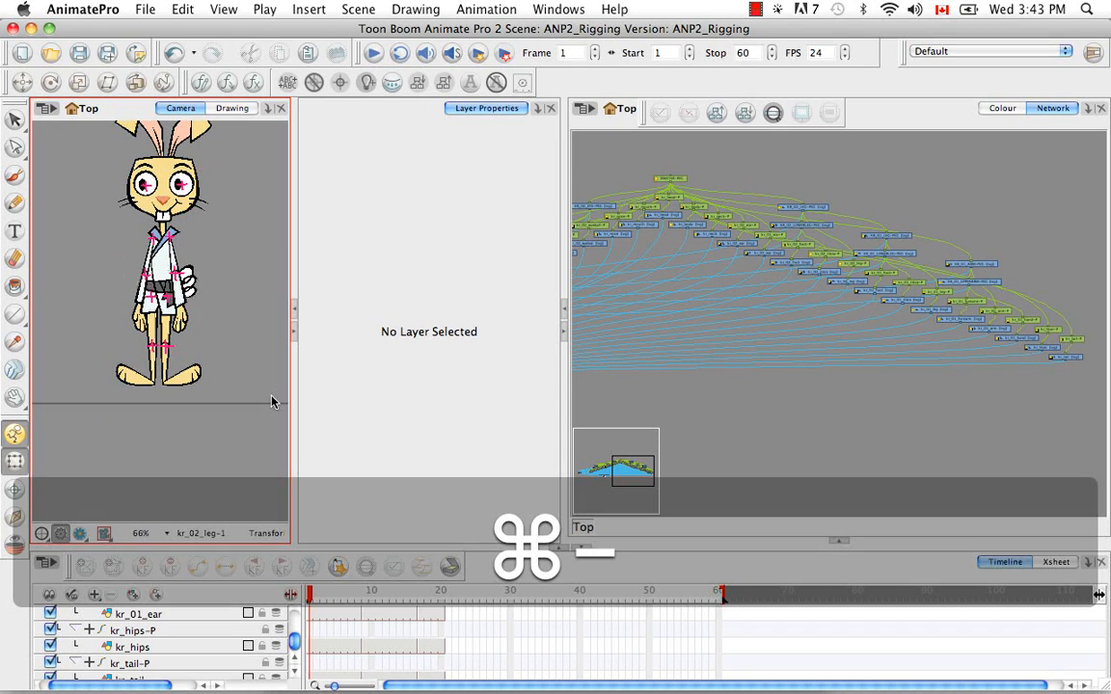
key(space)
drag(244, 348, 232, 416)
key(space)
drag(828, 458, 895, 466)
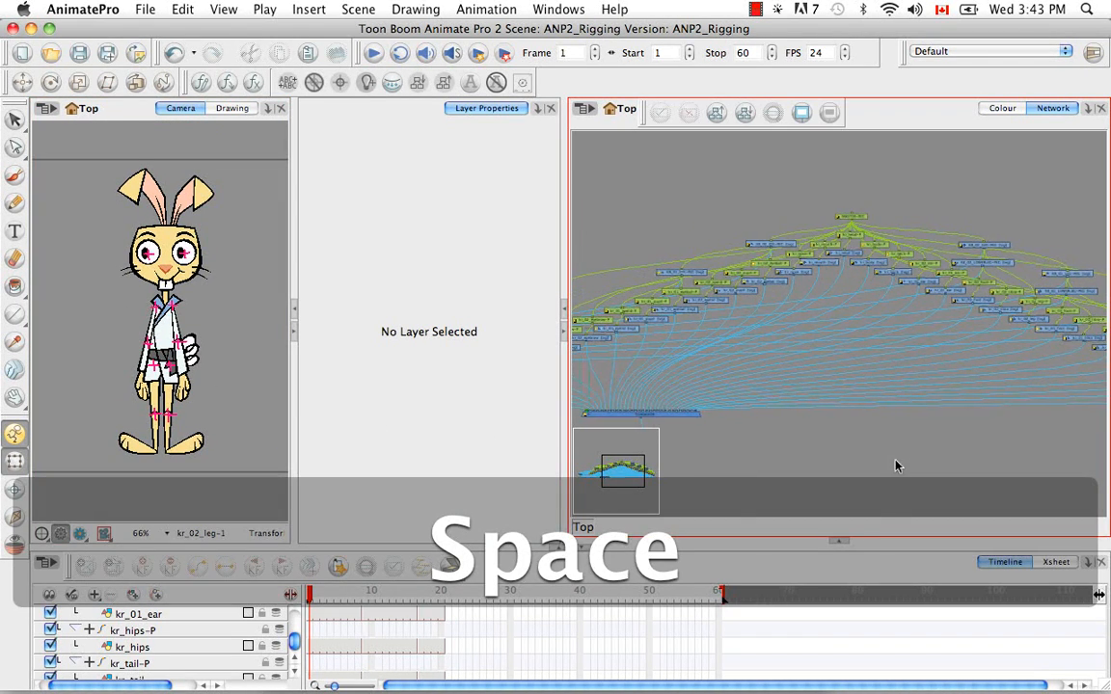
key(super+minus)
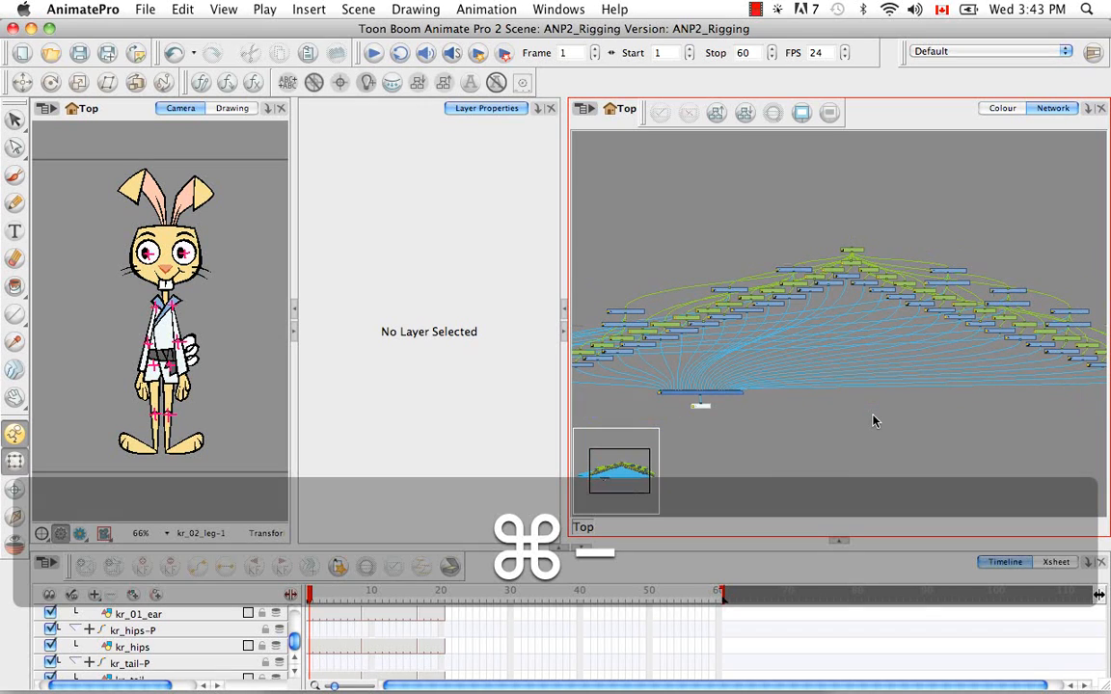
key(space)
drag(839, 434, 867, 444)
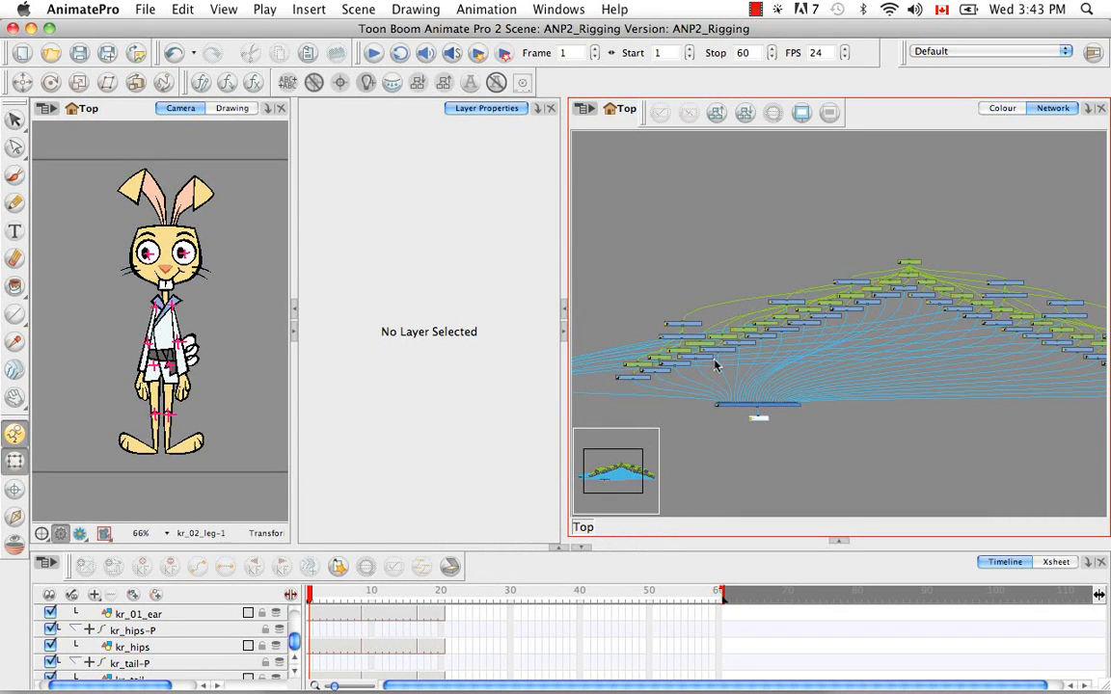
key(space)
drag(716, 361, 907, 362)
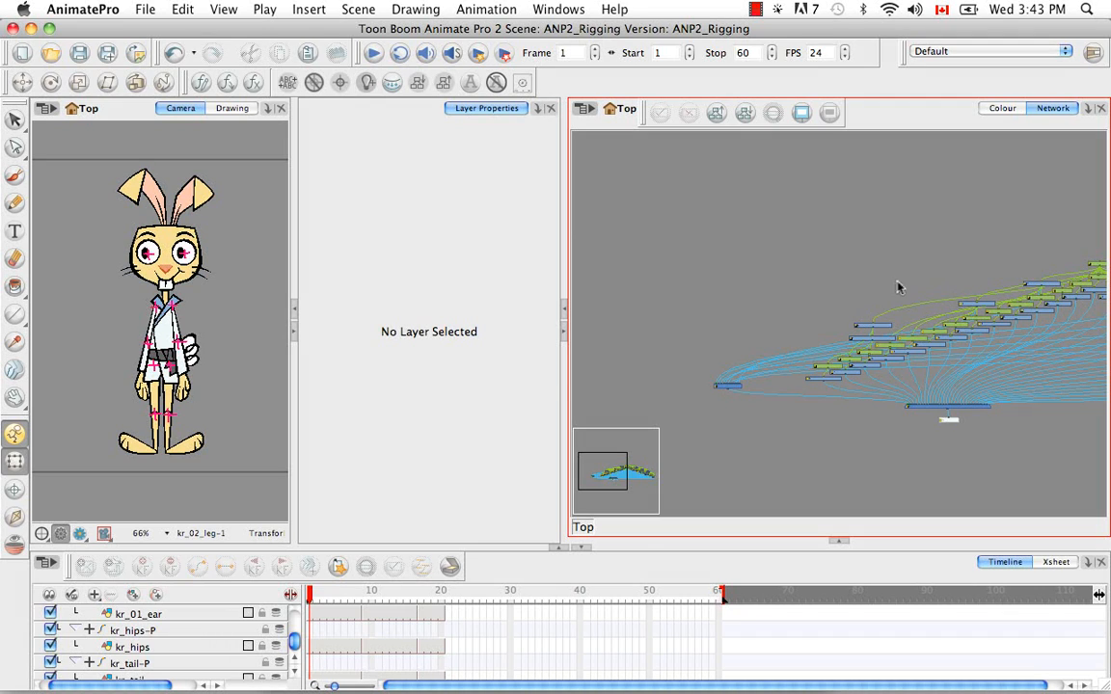
key(space)
drag(904, 303, 794, 343)
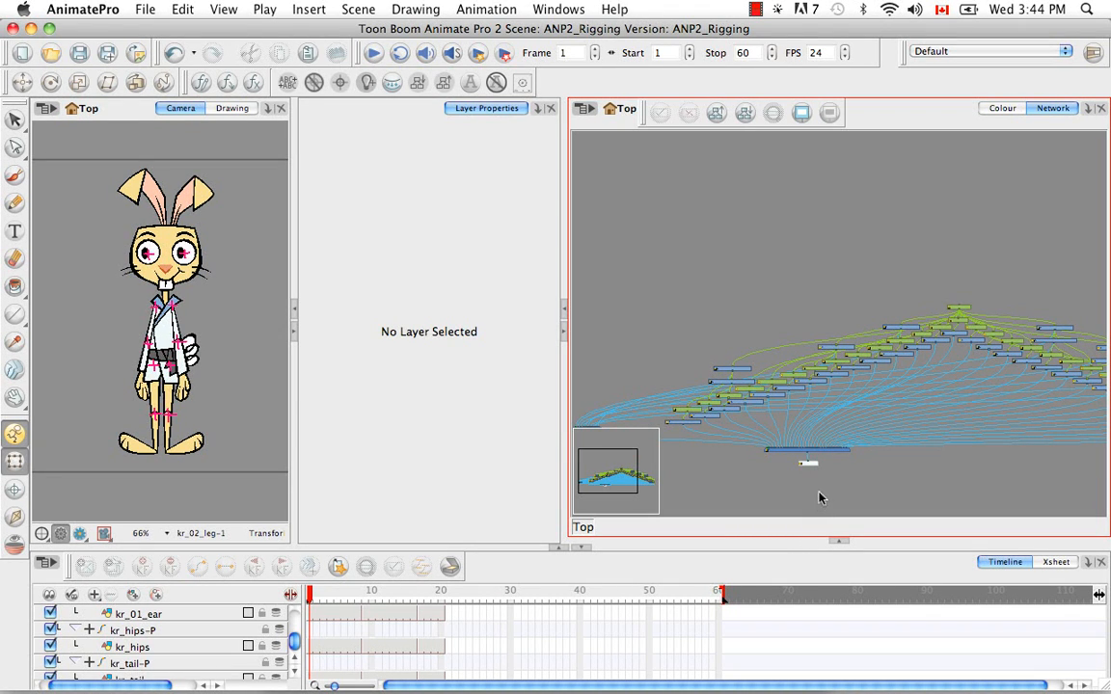
Examine the KR_01_EYE-PEG and KR_02_EYE-PEG modules and the eye pegs parented to them in the network
key(space)
drag(756, 326, 667, 300)
key(super+equal)
key(super+equal)
key(space)
drag(849, 293, 670, 355)
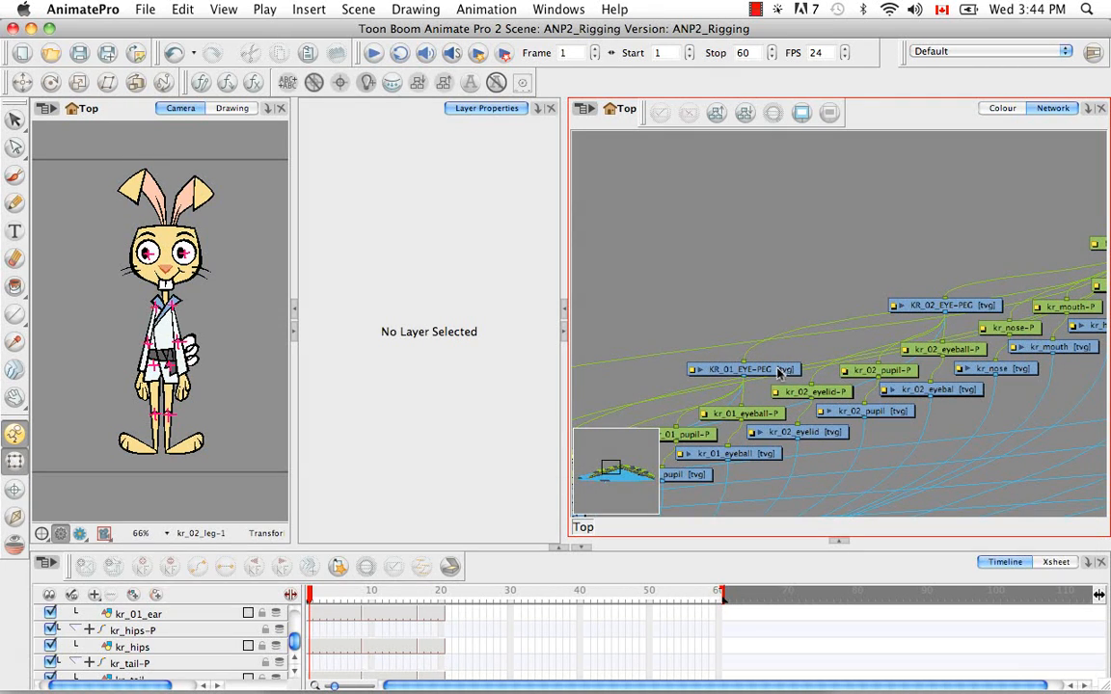
Move the KR_01_EYE-PEG and KR_02_EYE-PEG modules into clear space above the eye part modules in the network
drag(779, 374, 797, 273)
drag(964, 306, 919, 288)
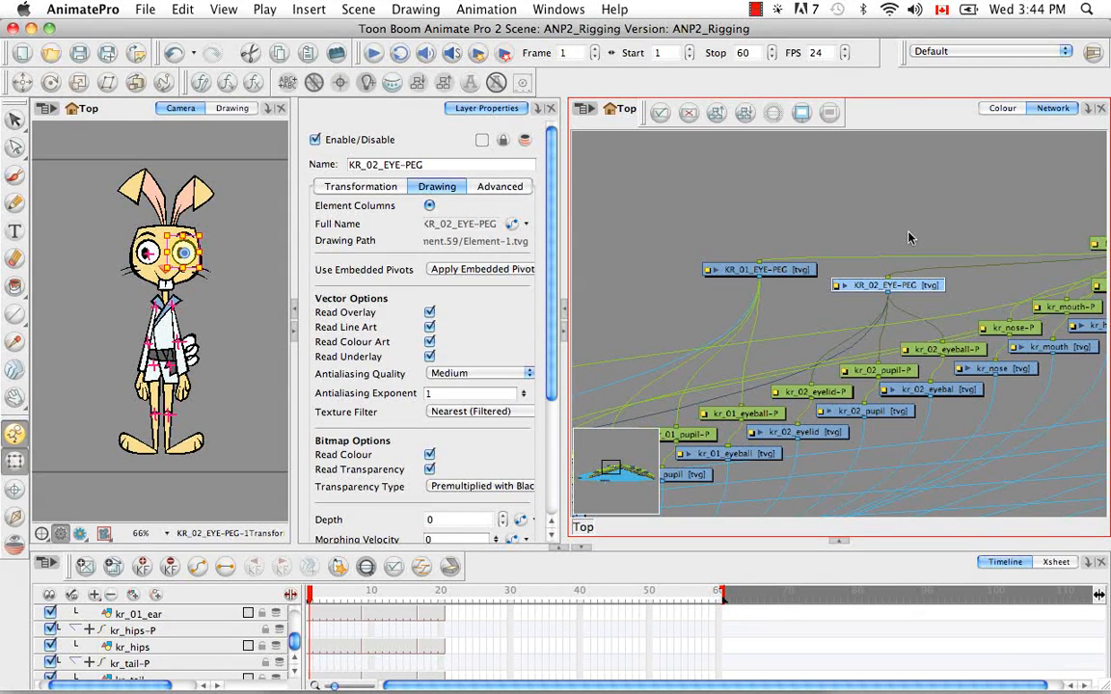
click(910, 237)
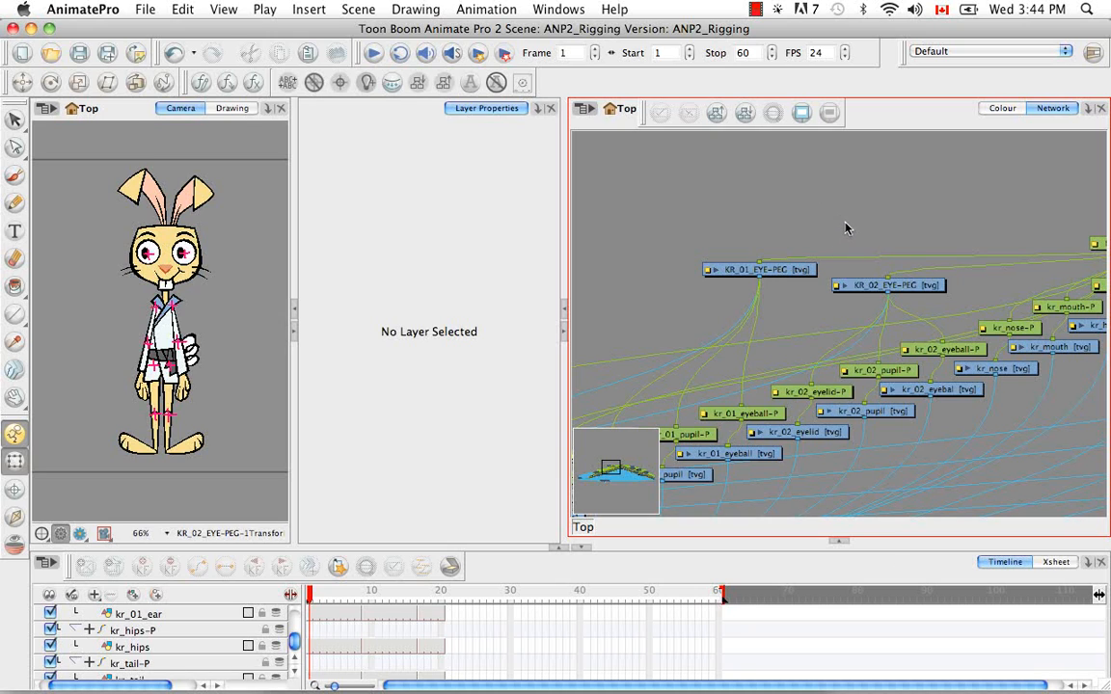
Add a new drawing layer beneath MASTER-PEG and parent KR_01_EYE-PEG and KR_02_EYE-PEG to it
key(super+r)
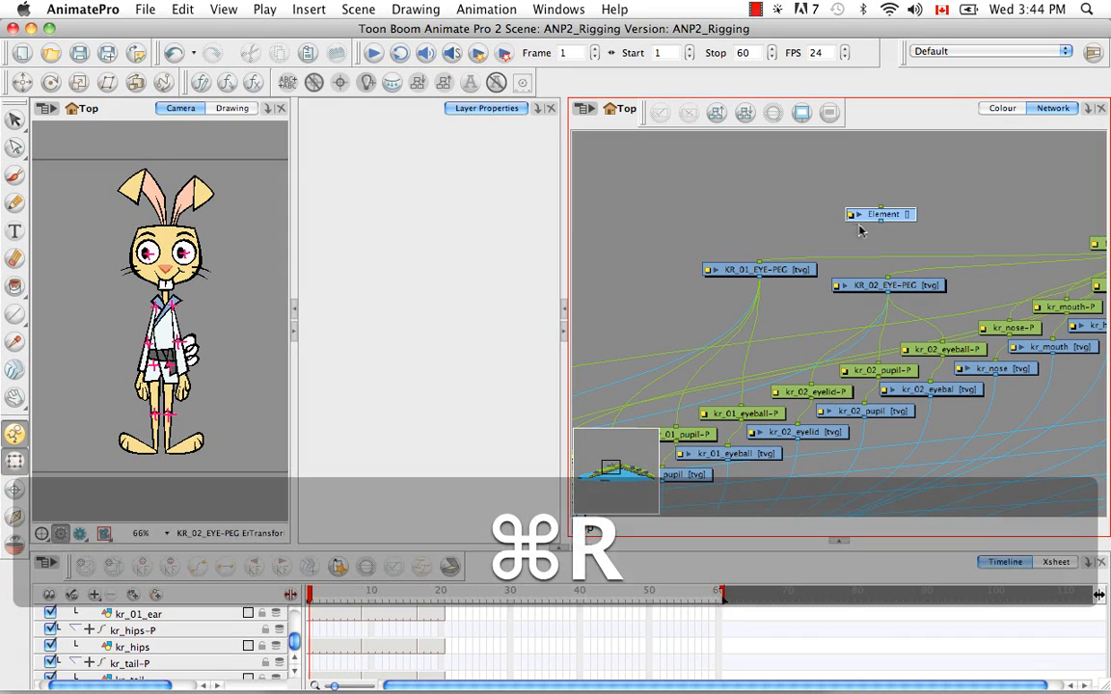
drag(892, 218, 927, 195)
drag(888, 279, 870, 305)
key(space)
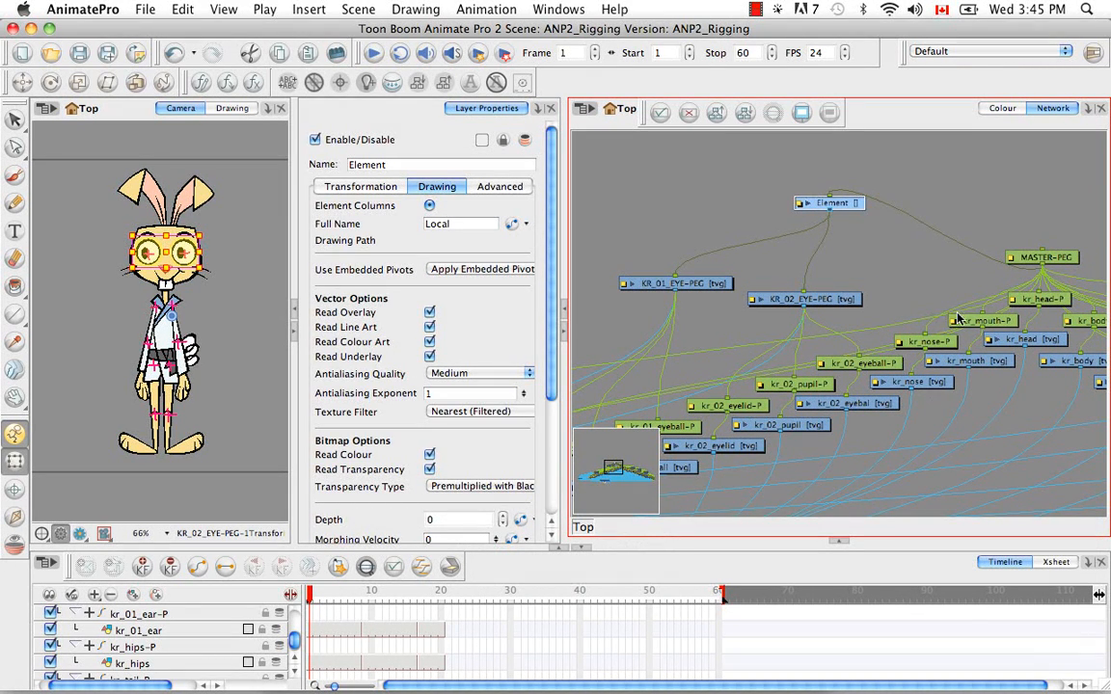
Move the nose and mouth modules up beside KR_02_EYE-PEG and parent kr_nose-P and kr_mouth-P to the new Element layer
drag(919, 295, 969, 398)
drag(981, 320, 933, 232)
drag(876, 271, 935, 254)
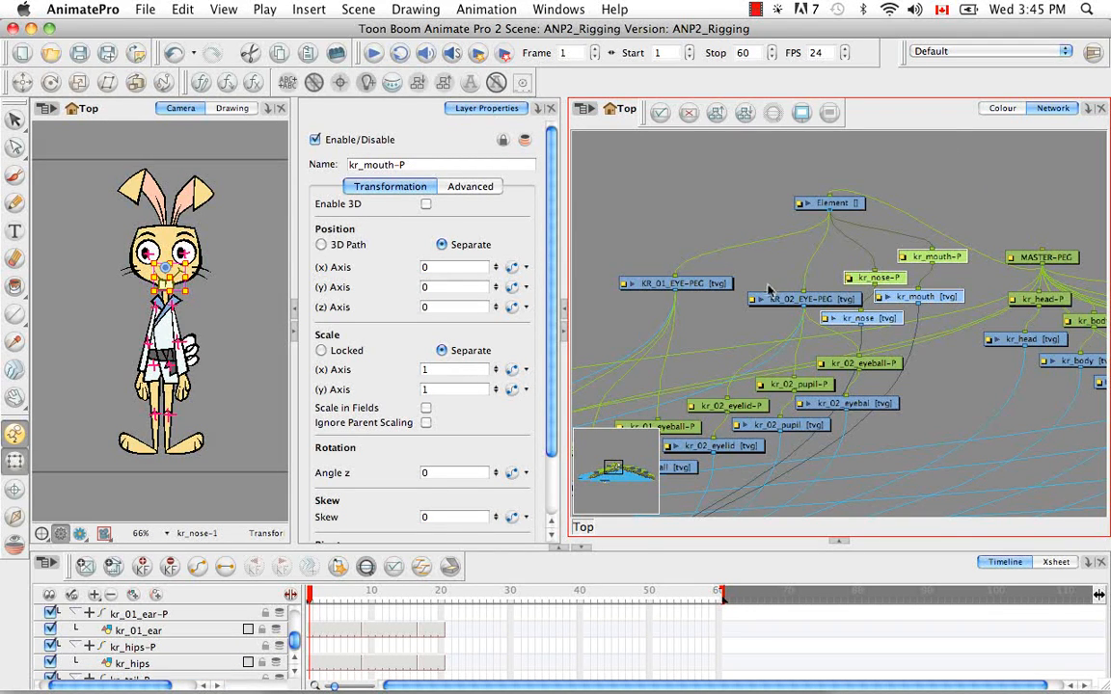
Move both eyebrow drawings and their pegs, kr_01_eyebrow-P and kr_02_eyebrow-P, up next to MASTER-PEG
key(space)
drag(765, 293, 903, 273)
mouse_move(816, 308)
mouse_down()
mouse_move(903, 277)
mouse_move(904, 263)
mouse_move(957, 232)
mouse_up()
drag(843, 287, 898, 248)
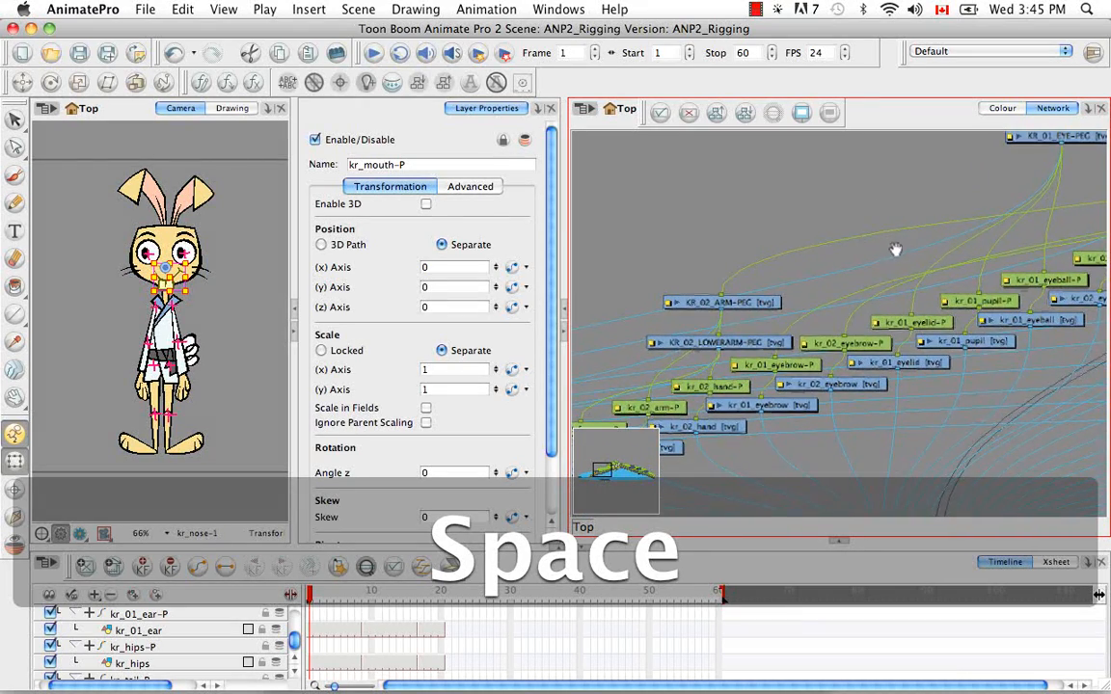
drag(801, 439, 1083, 183)
key(space)
drag(999, 369, 871, 376)
click(950, 207)
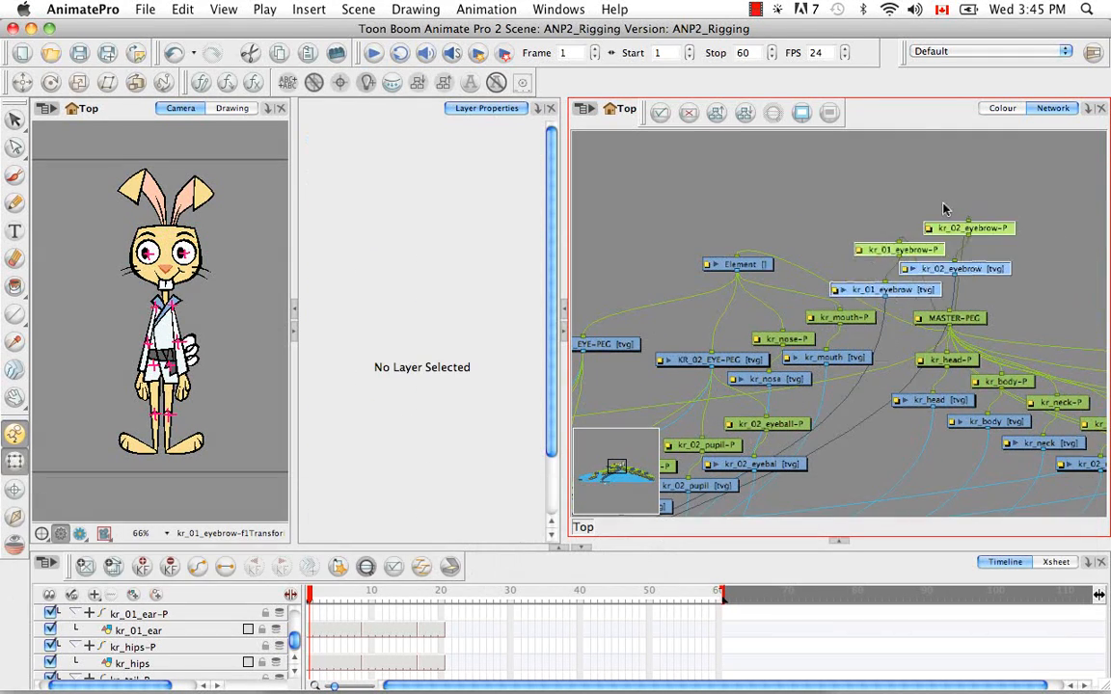
Parent kr_01_eyebrow-P and kr_02_eyebrow-P to the Element layer and place that layer above all the facial modules
drag(901, 243, 903, 197)
drag(968, 221, 983, 176)
drag(742, 274, 901, 243)
drag(863, 155, 931, 299)
key(space)
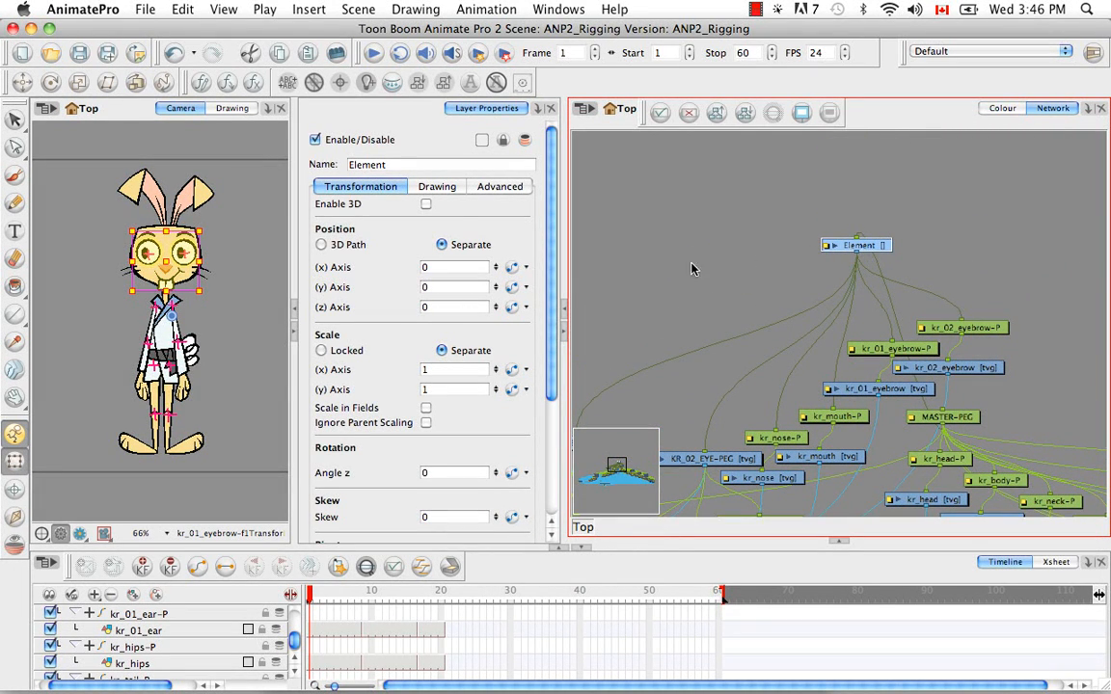
Rename the Element layer that drives the eyes, nose, mouth and eyebrows to KR_FACIAL_FEATURES-PEG
double_click(368, 165)
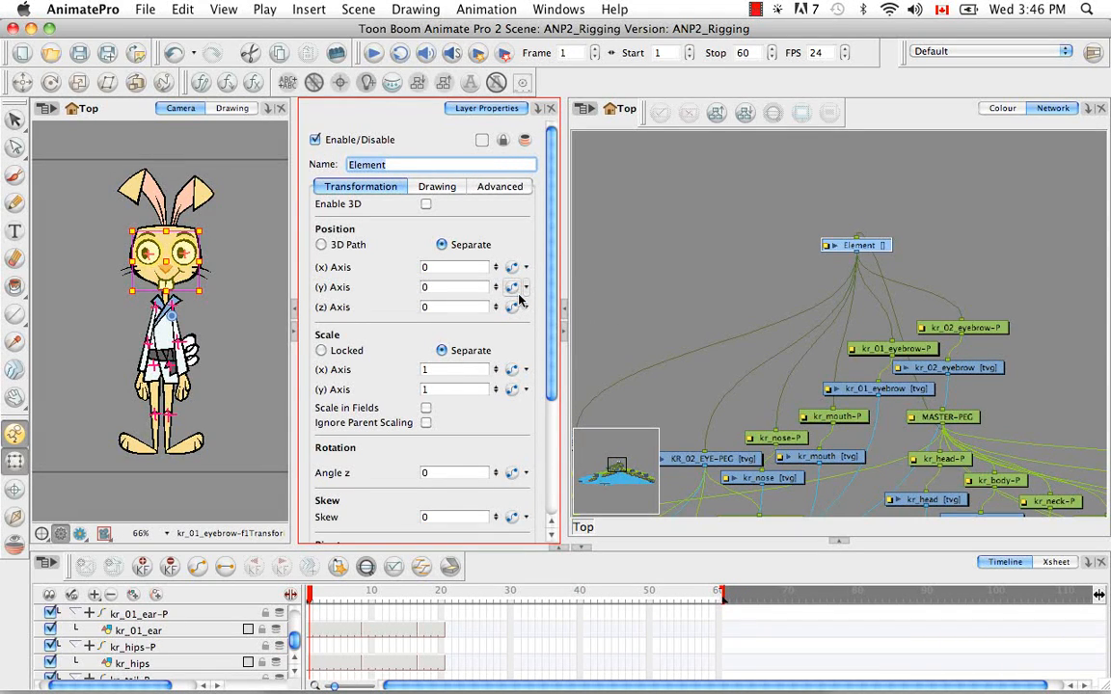
key(BackSpace)
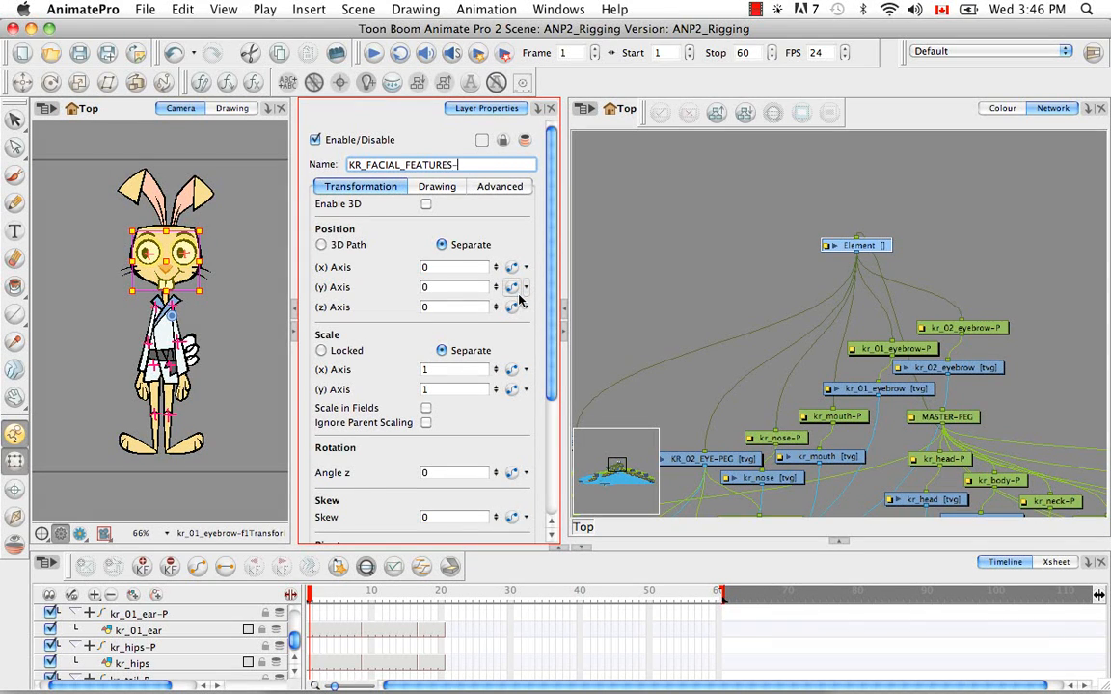
key(Return)
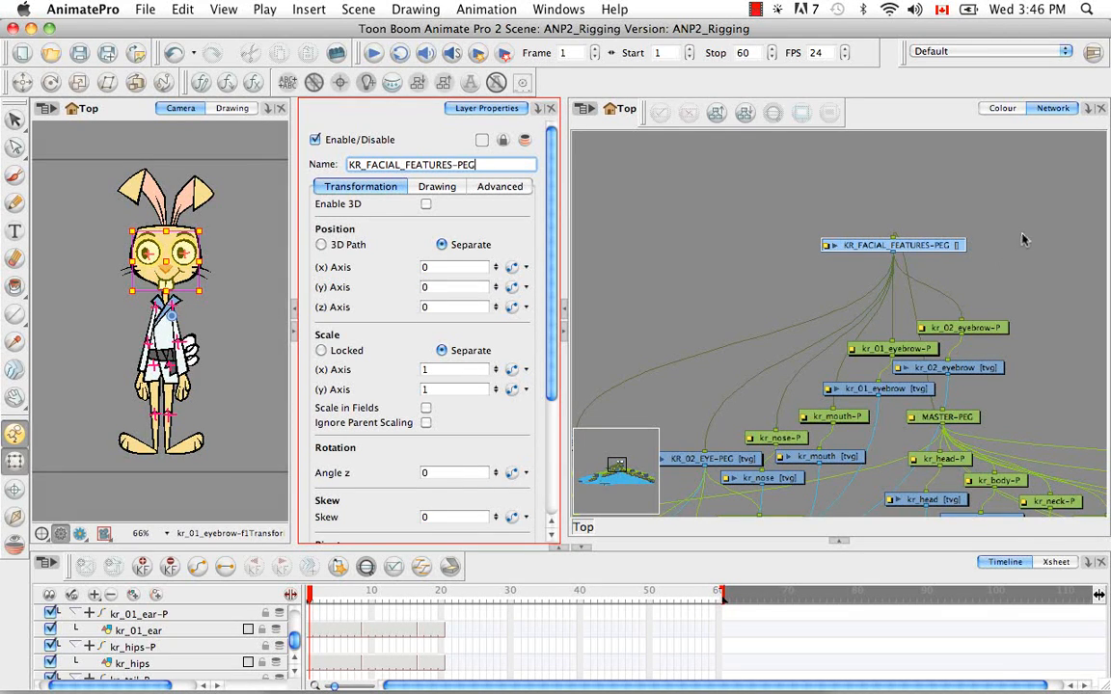
Reorder all modules of the network with 25% X overlap, layer spacing 60 and vertical spacing 5
click(1016, 297)
scroll(1004, 293, down, 5)
key(1)
drag(817, 319, 858, 258)
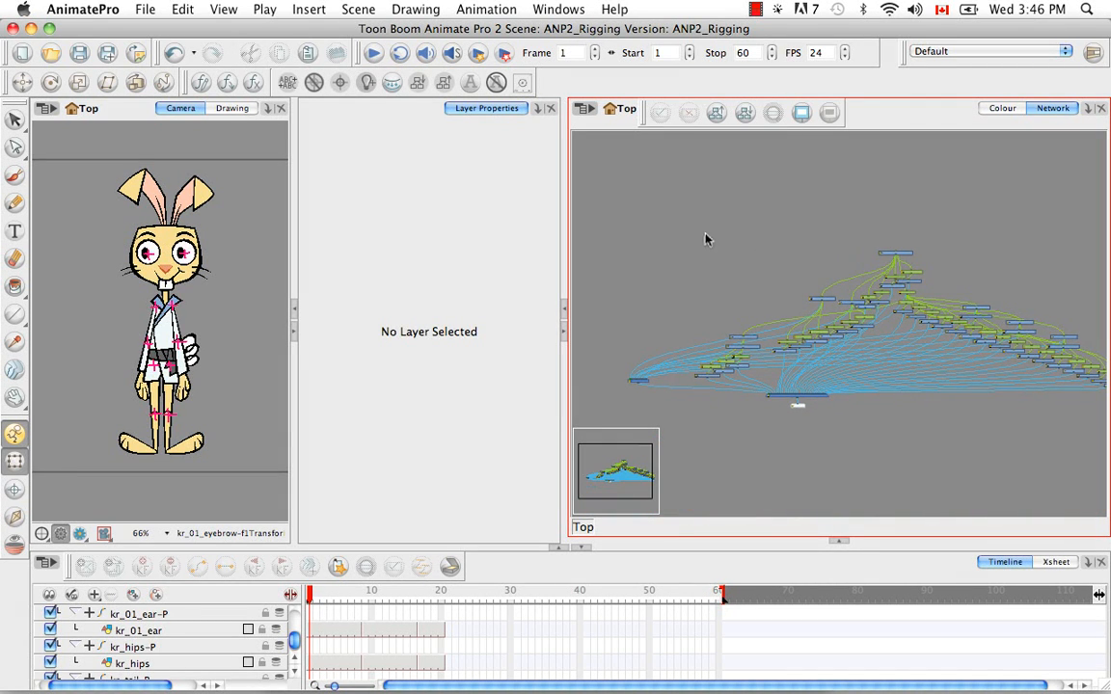
key(super+a)
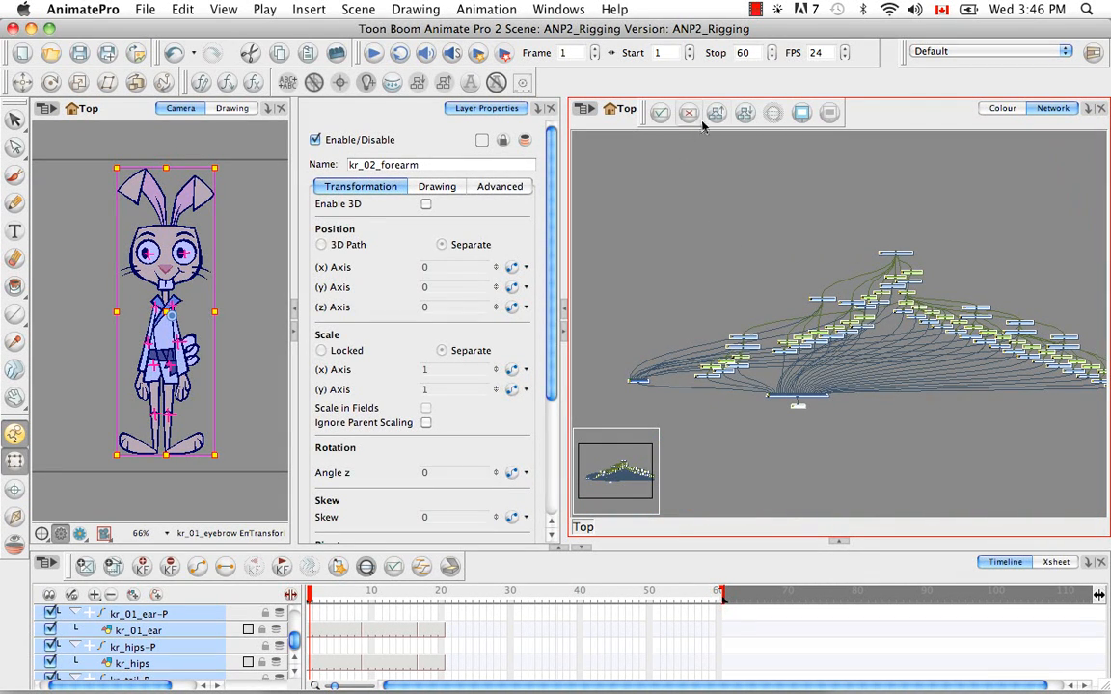
click(739, 114)
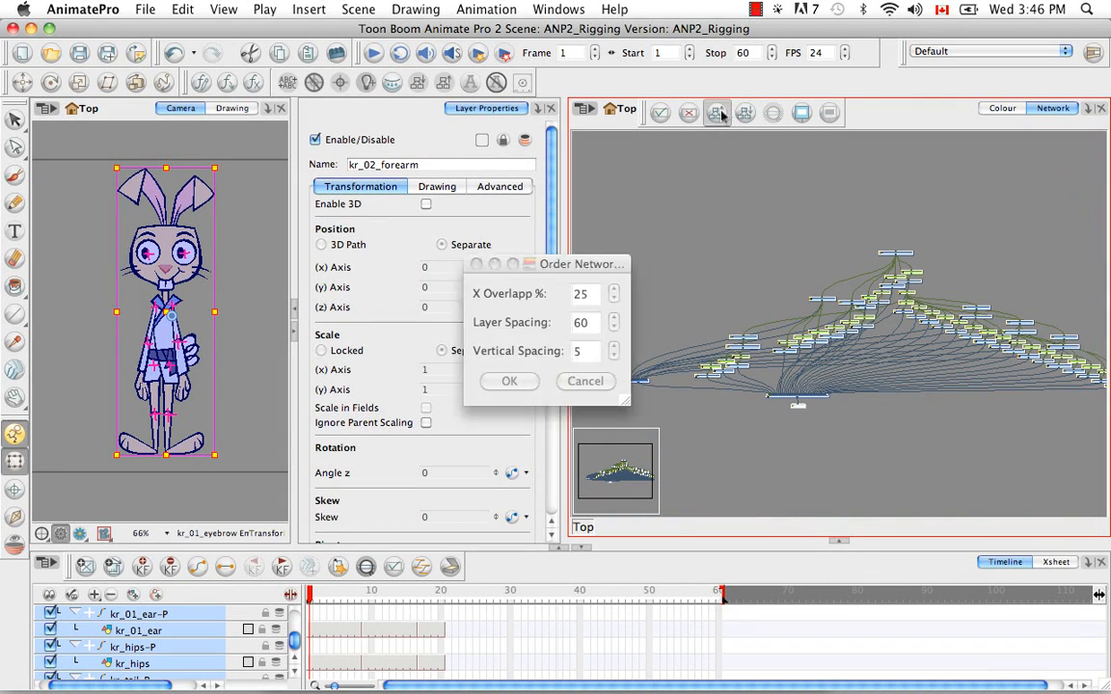
click(516, 381)
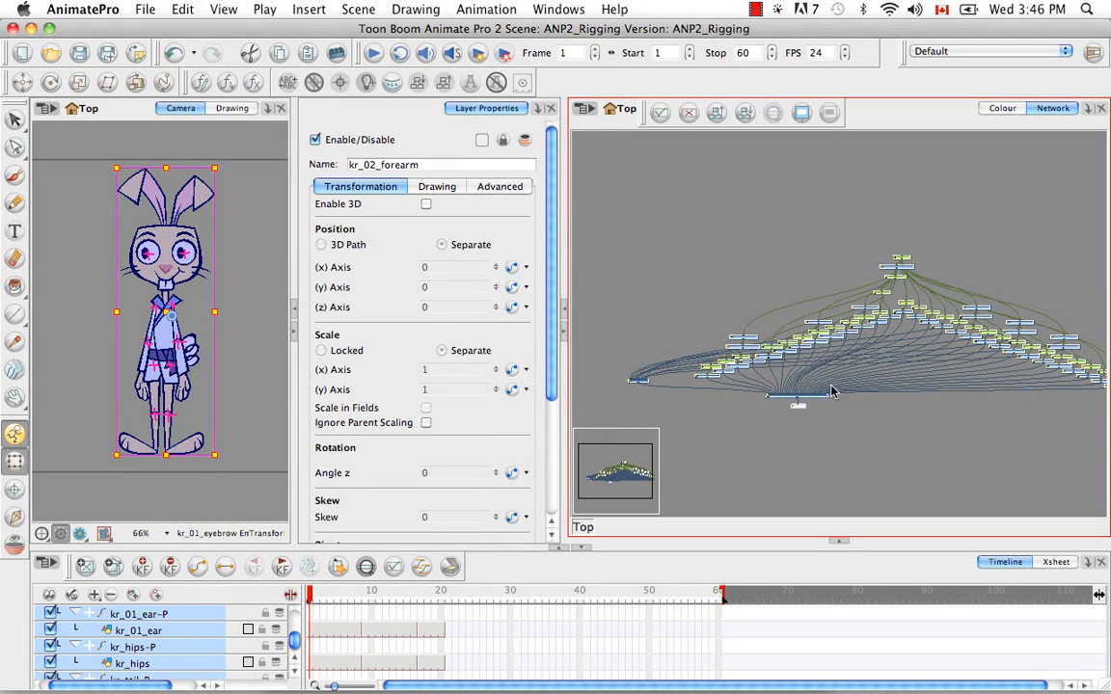
click(908, 443)
drag(918, 345, 839, 353)
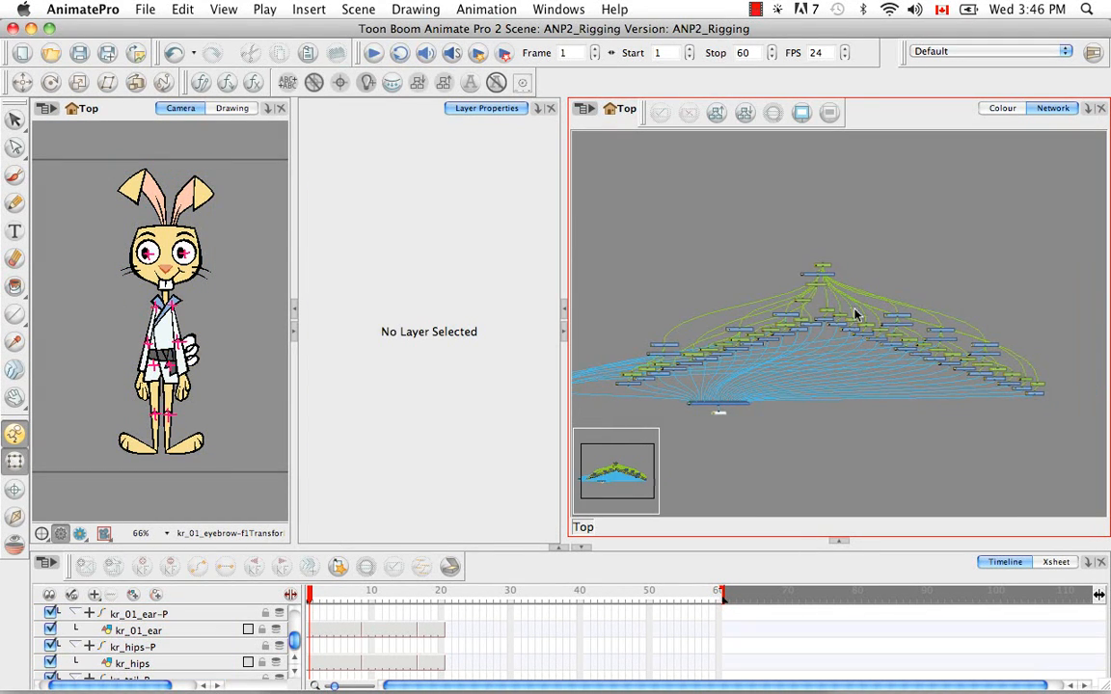
Find the rabbit's ear modules in the network and move both ears with their pegs beside KR_FACIAL_FEATURES-PEG
click(189, 190)
click(889, 125)
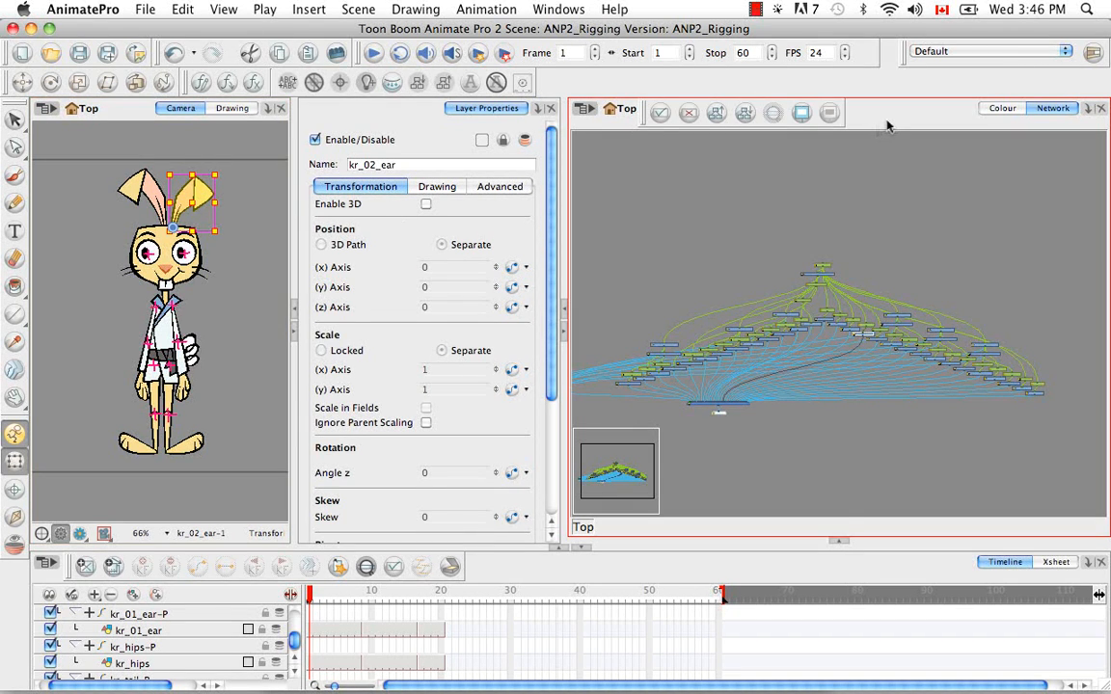
key(o)
key(2)
key(2)
key(2)
key(2)
key(2)
key(2)
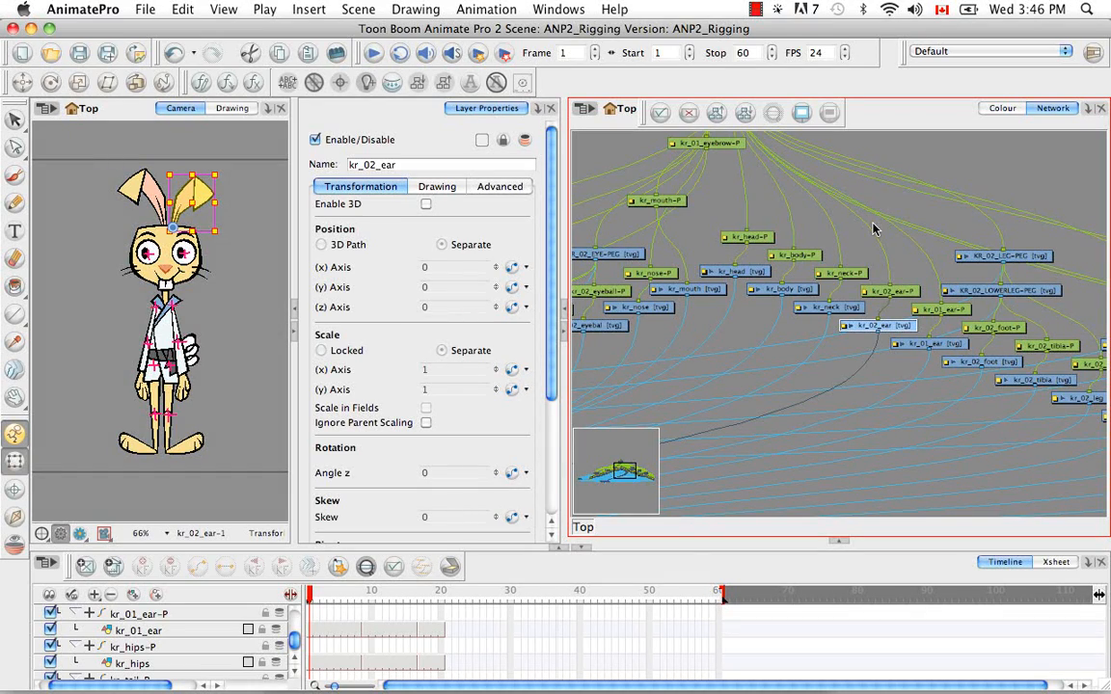
drag(737, 235, 794, 328)
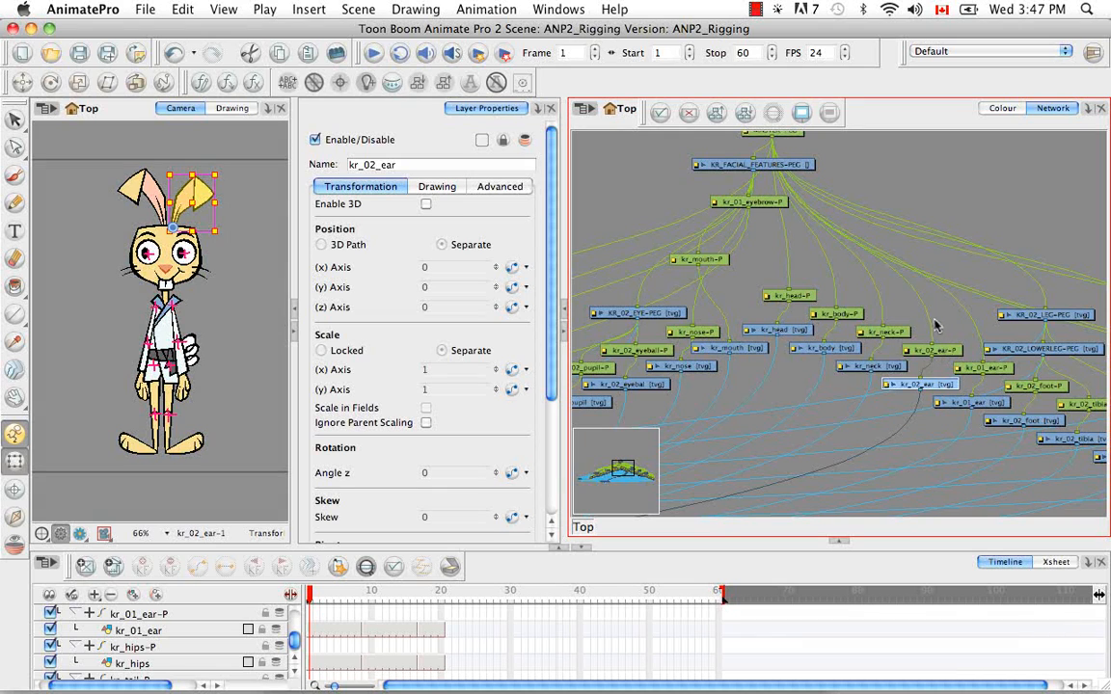
drag(919, 325, 632, 190)
scroll(781, 275, left, 8)
scroll(781, 276, up, 4)
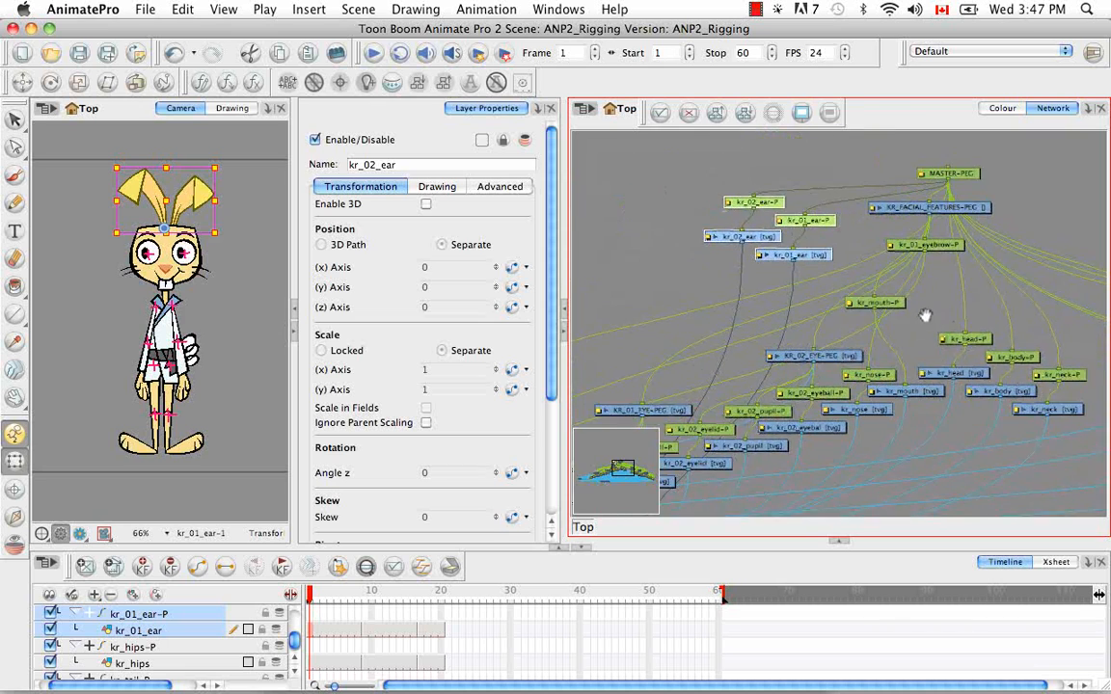
click(799, 205)
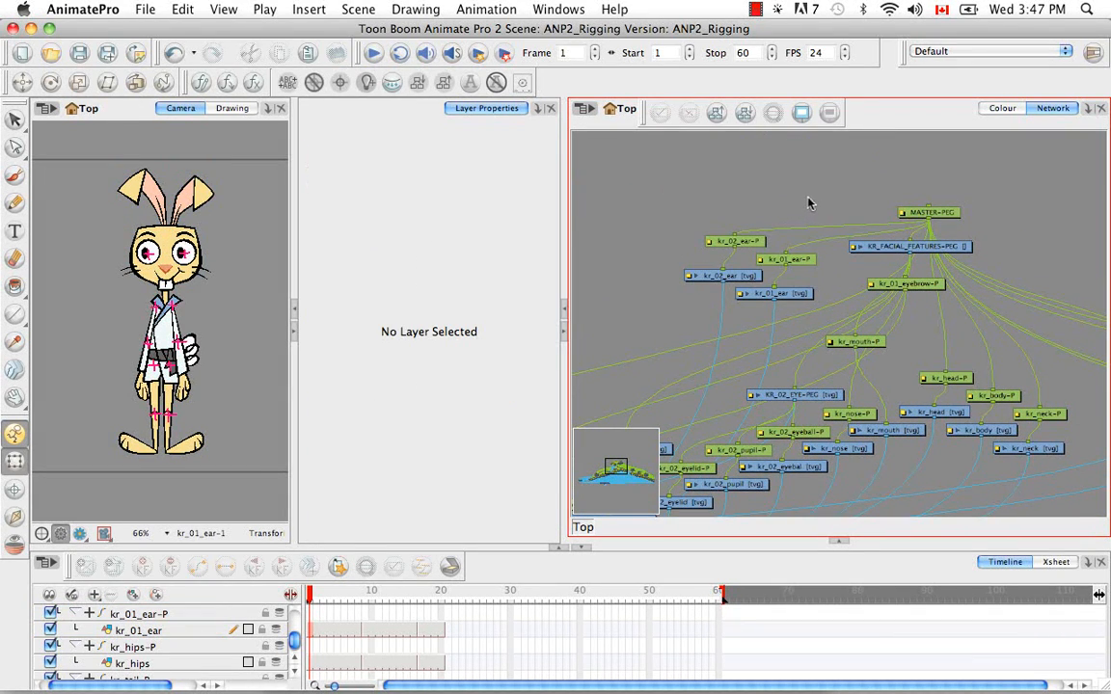
Add a new drawing layer under MASTER-PEG and parent kr_02_ear-P and kr_01_ear-P to it
key(super+r)
drag(848, 194, 798, 208)
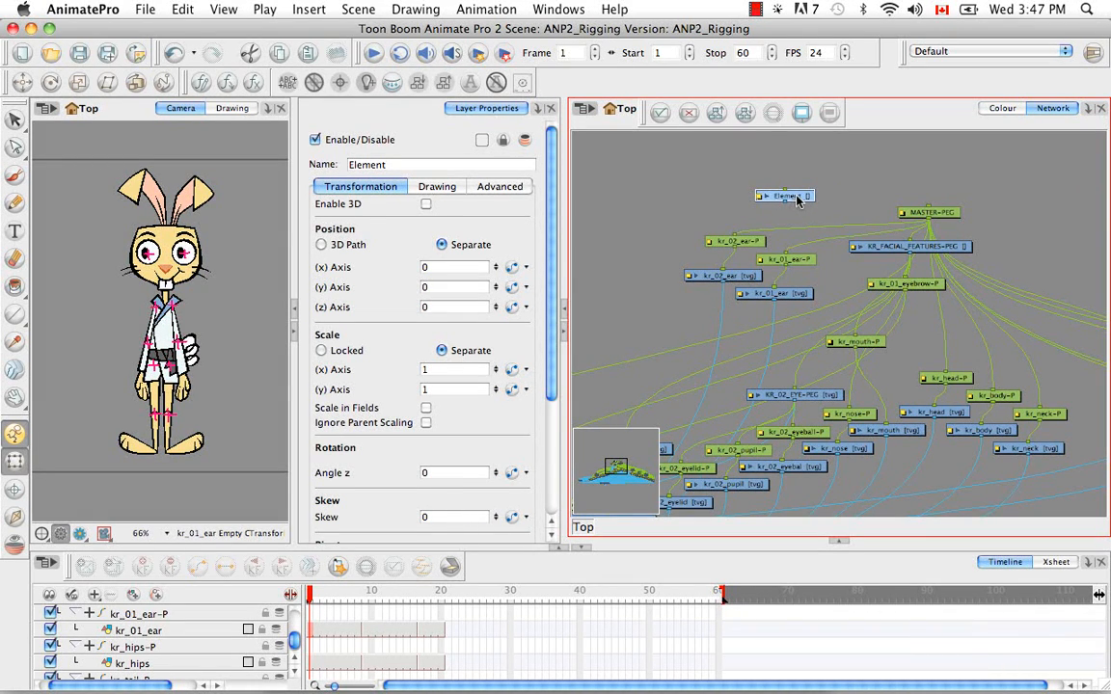
drag(793, 200, 805, 225)
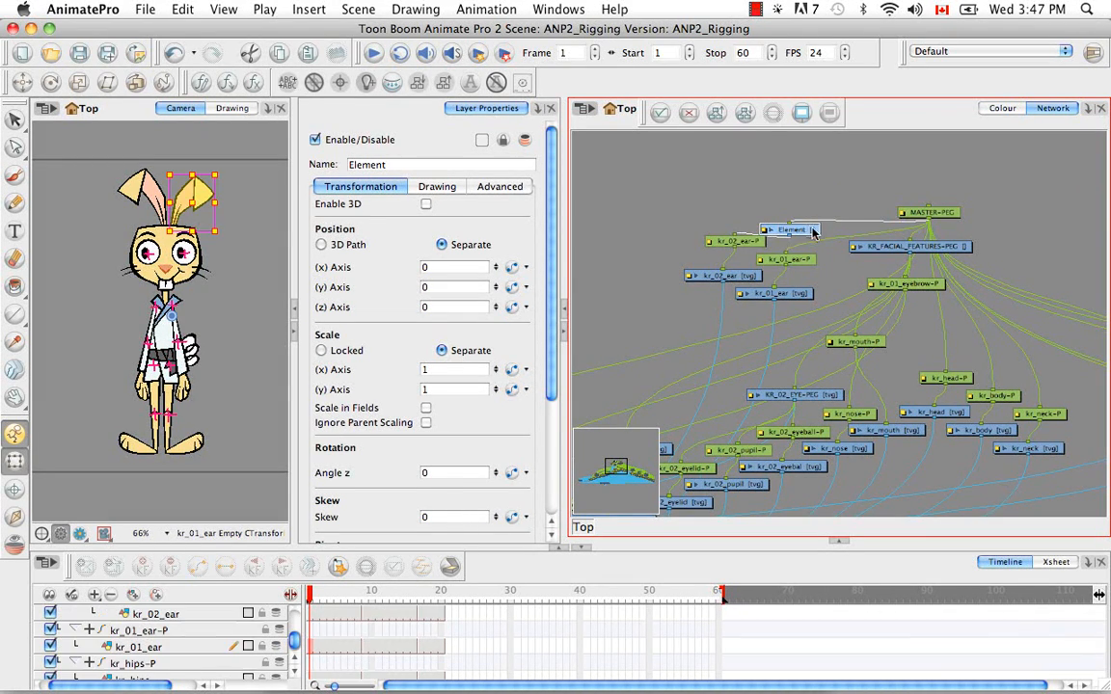
drag(804, 212, 802, 207)
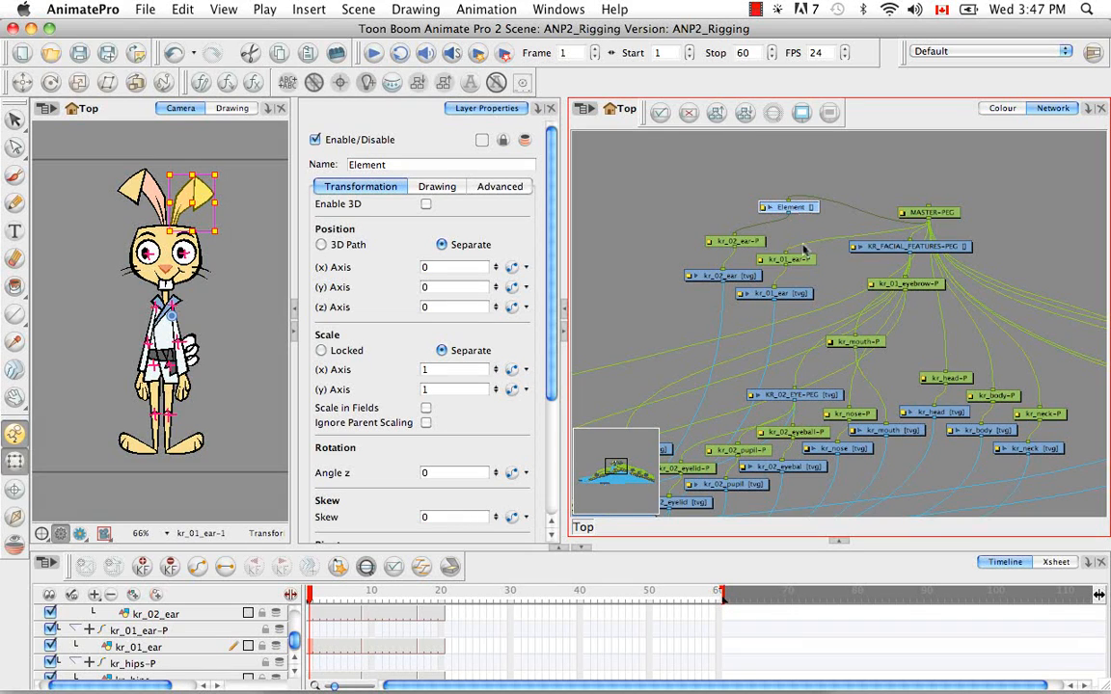
mouse_move(787, 254)
mouse_down()
mouse_move(808, 222)
mouse_move(788, 251)
mouse_up()
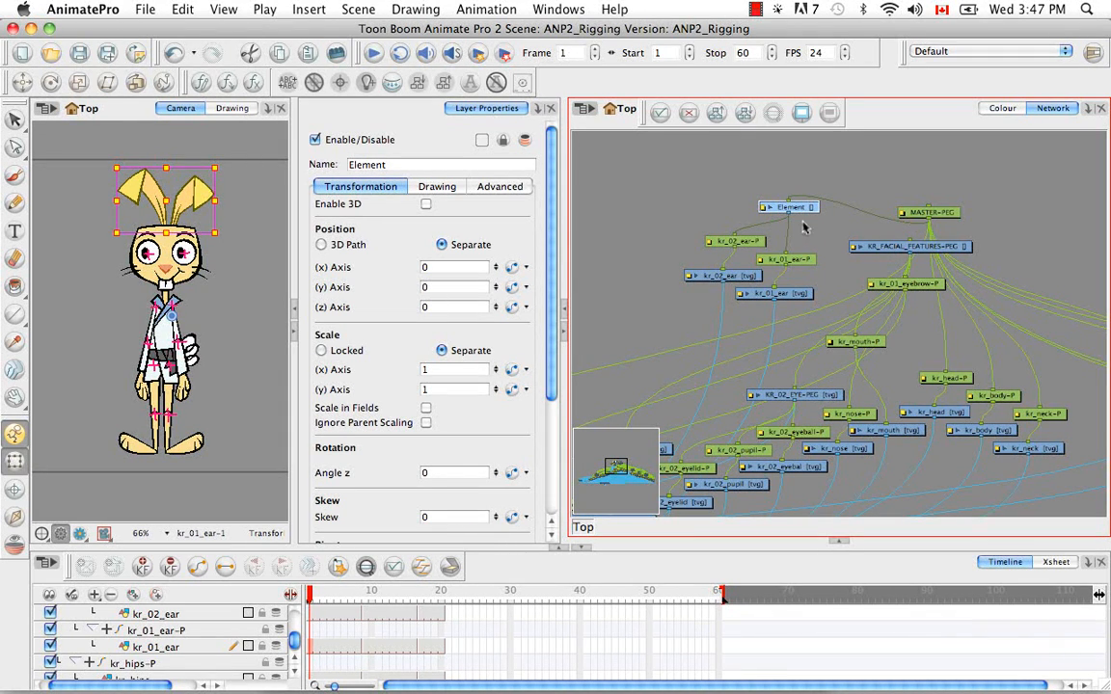
Parent KR_FACIAL_FEATURES-PEG to the ears' new Element layer and spread these modules apart from MASTER-PEG
drag(789, 215, 874, 262)
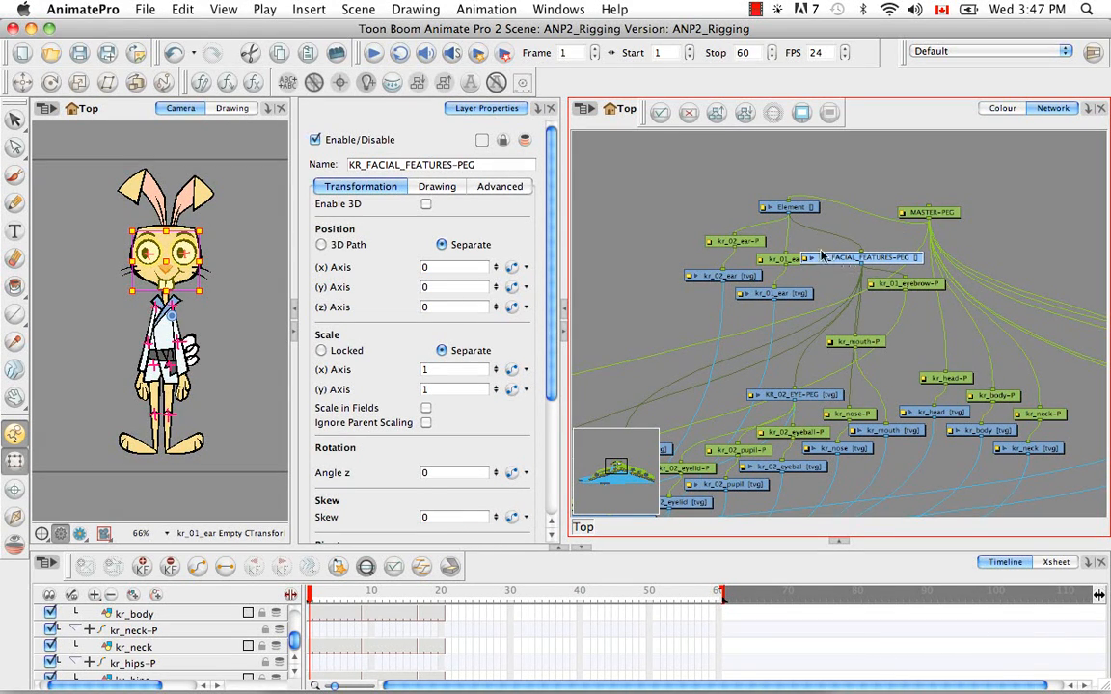
drag(676, 167, 684, 259)
drag(775, 239, 862, 244)
drag(717, 209, 676, 169)
click(690, 284)
drag(764, 192, 821, 252)
click(715, 308)
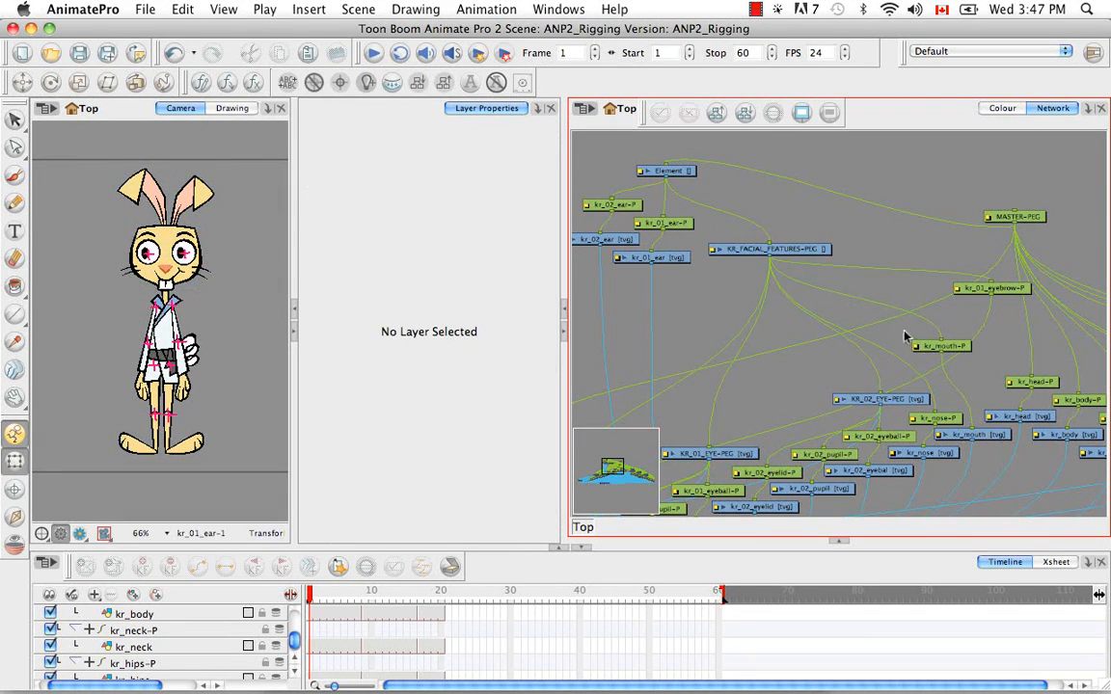
Move the kr_head drawing and its kr_head-P peg up between the Element layer and MASTER-PEG
scroll(901, 345, down, 5)
scroll(901, 344, right, 3)
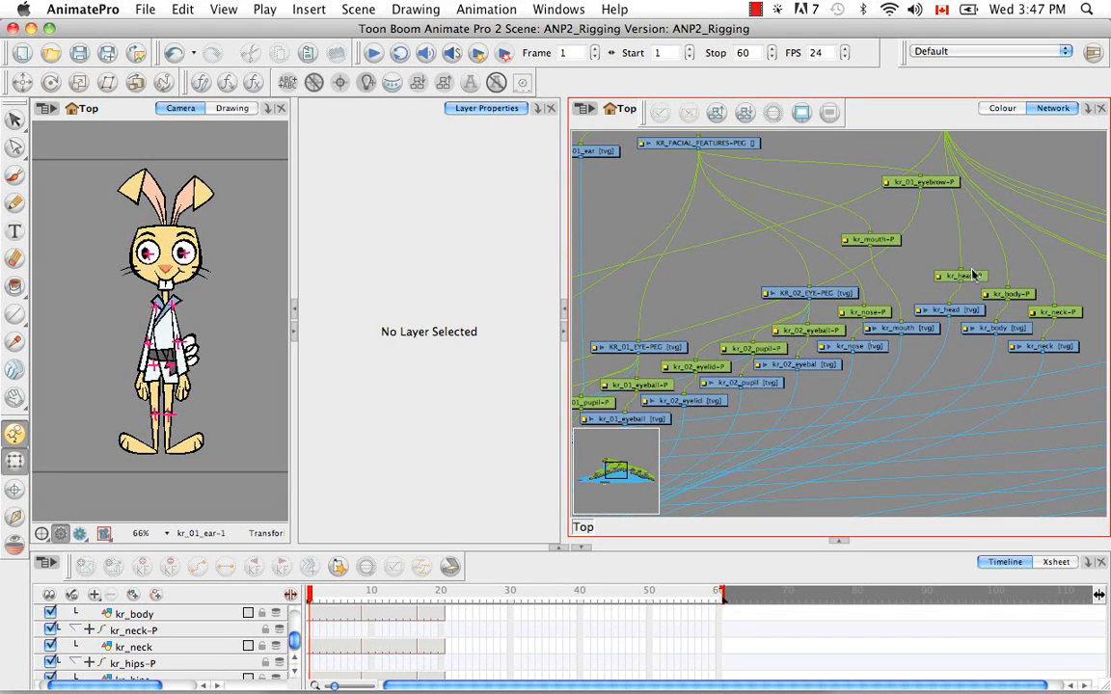
scroll(897, 347, up, 3)
scroll(897, 347, right, 3)
drag(846, 294, 760, 164)
scroll(806, 222, up, 5)
scroll(807, 223, left, 4)
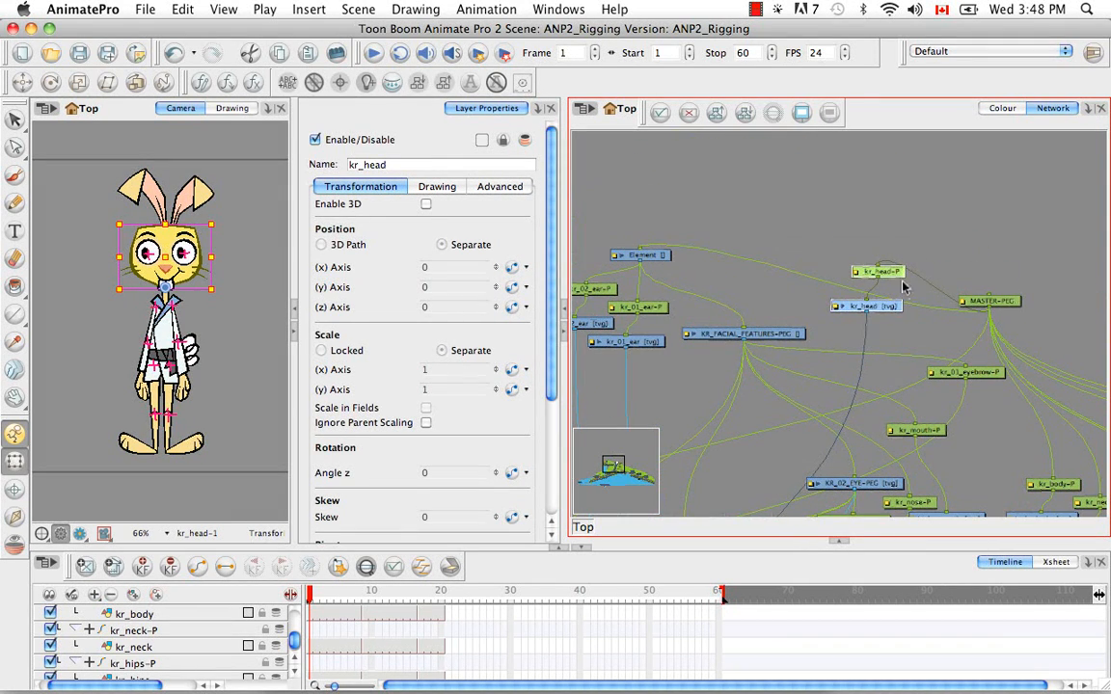
drag(836, 282, 748, 289)
click(804, 241)
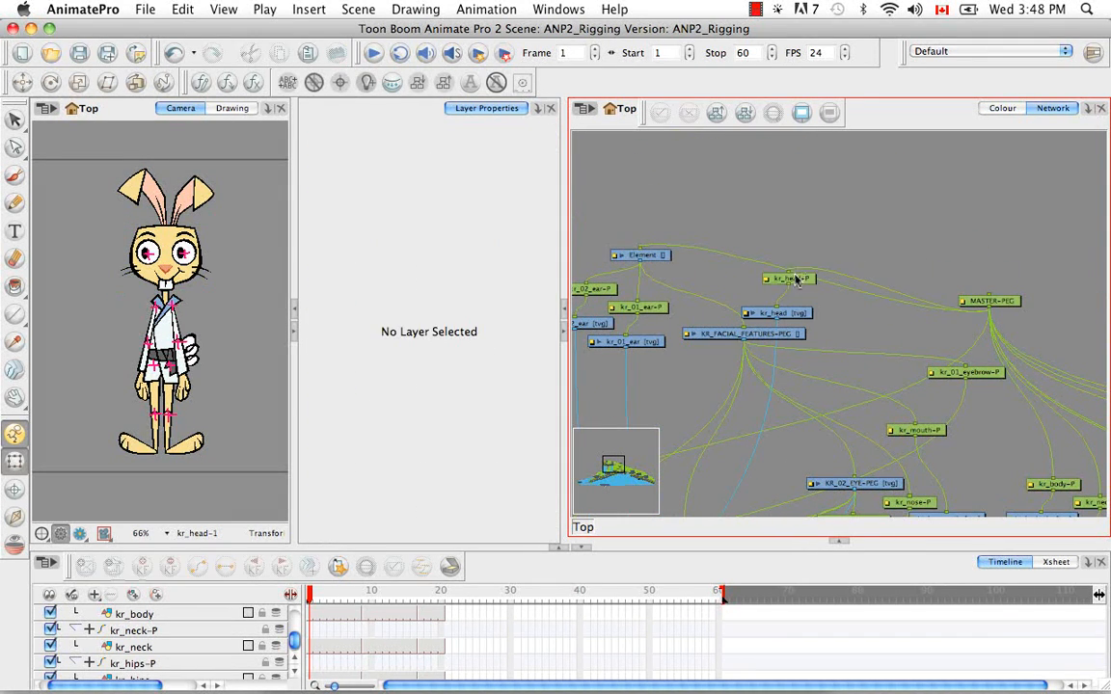
Parent kr_head-P to the Element layer that drives the ears and facial features
drag(796, 254, 743, 200)
drag(641, 262, 778, 299)
click(923, 342)
Move the kr_neck drawing and its peg near the ear modules, and lower the kr_head and KR_FACIAL_FEATURES-PEG modules
drag(969, 363, 791, 247)
drag(976, 442, 989, 461)
drag(942, 413, 679, 149)
drag(700, 251, 887, 370)
click(780, 306)
drag(813, 364, 753, 447)
click(801, 377)
drag(845, 221, 823, 391)
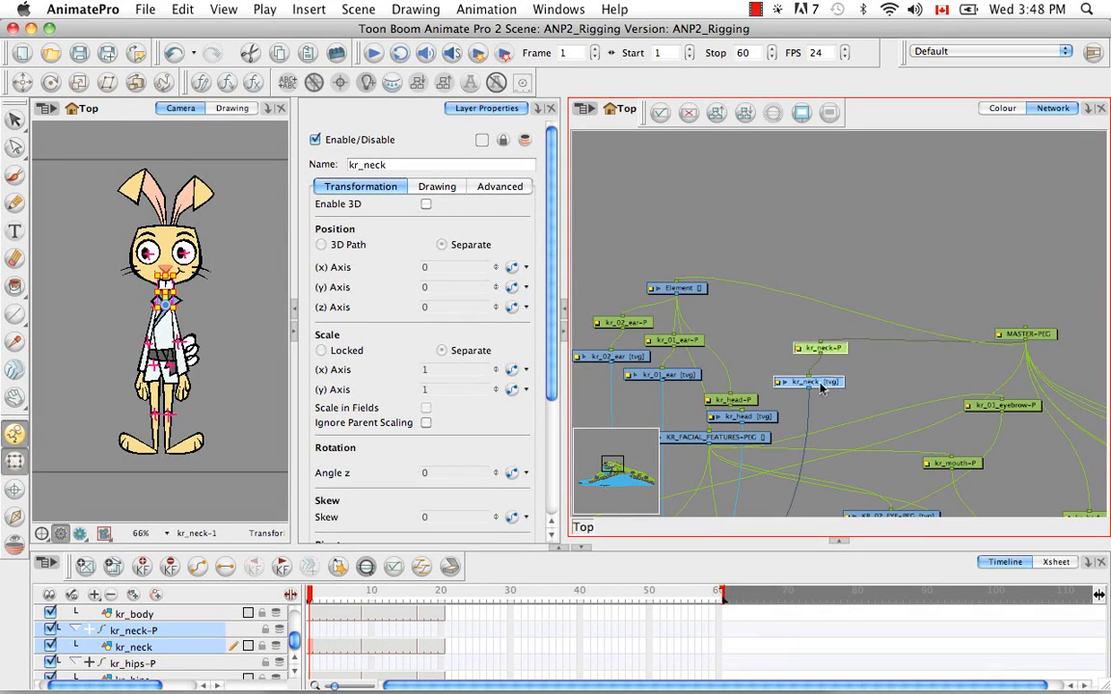
Parent kr_neck-P to the Element layer above the ears and head, and select that layer
click(737, 317)
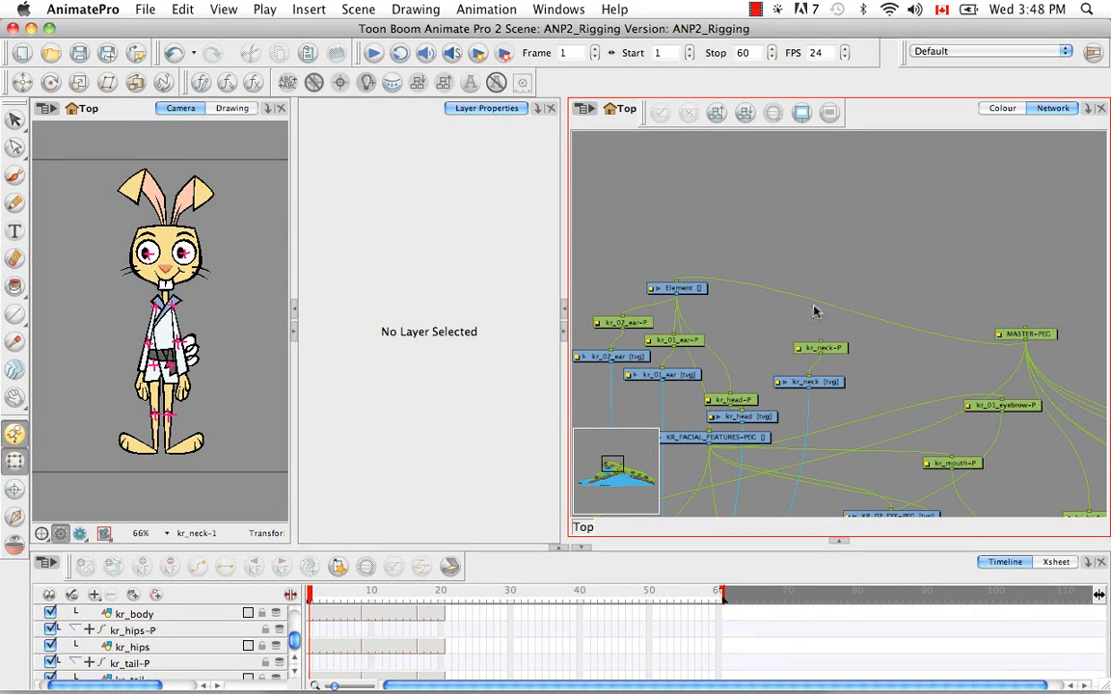
drag(608, 265, 743, 323)
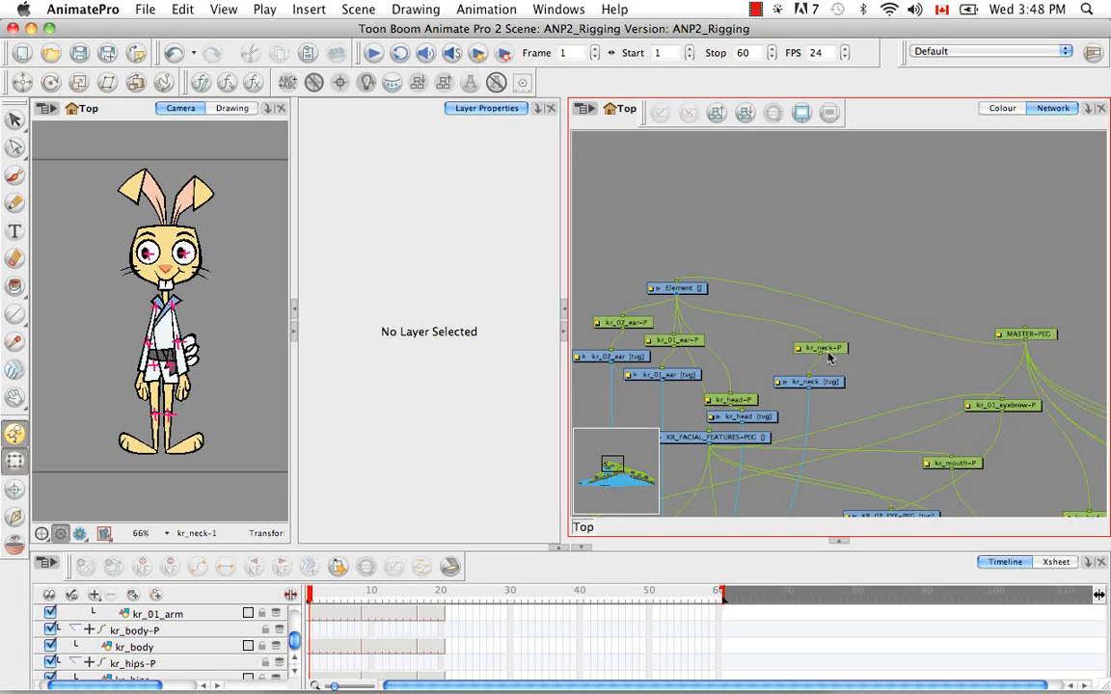
drag(859, 377, 897, 351)
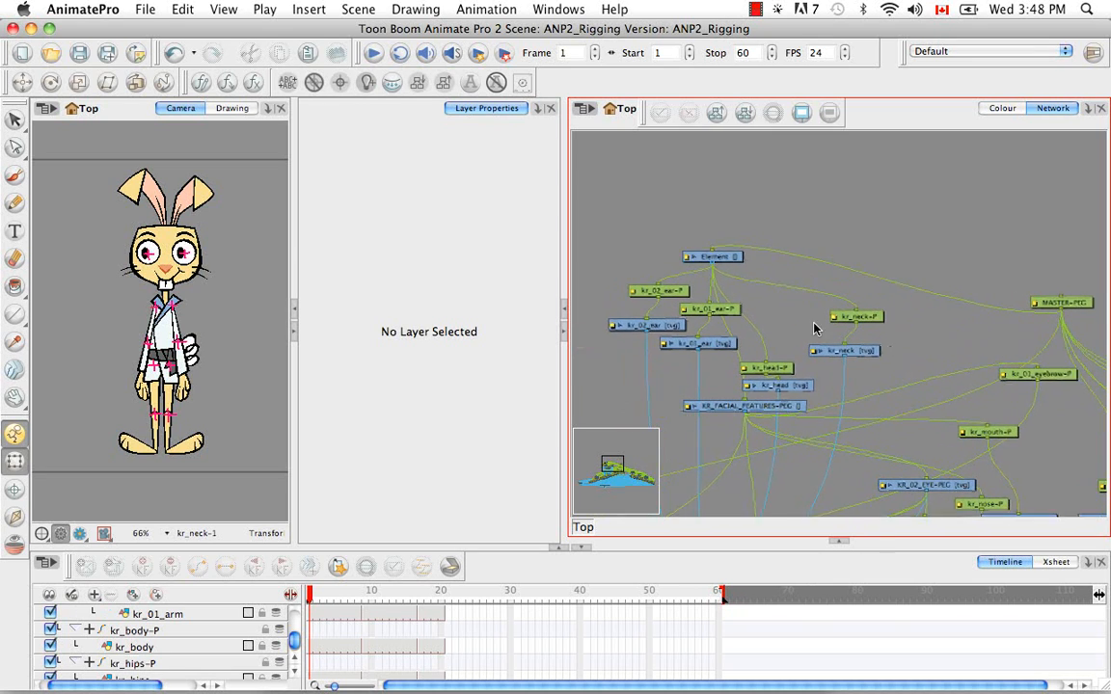
click(734, 267)
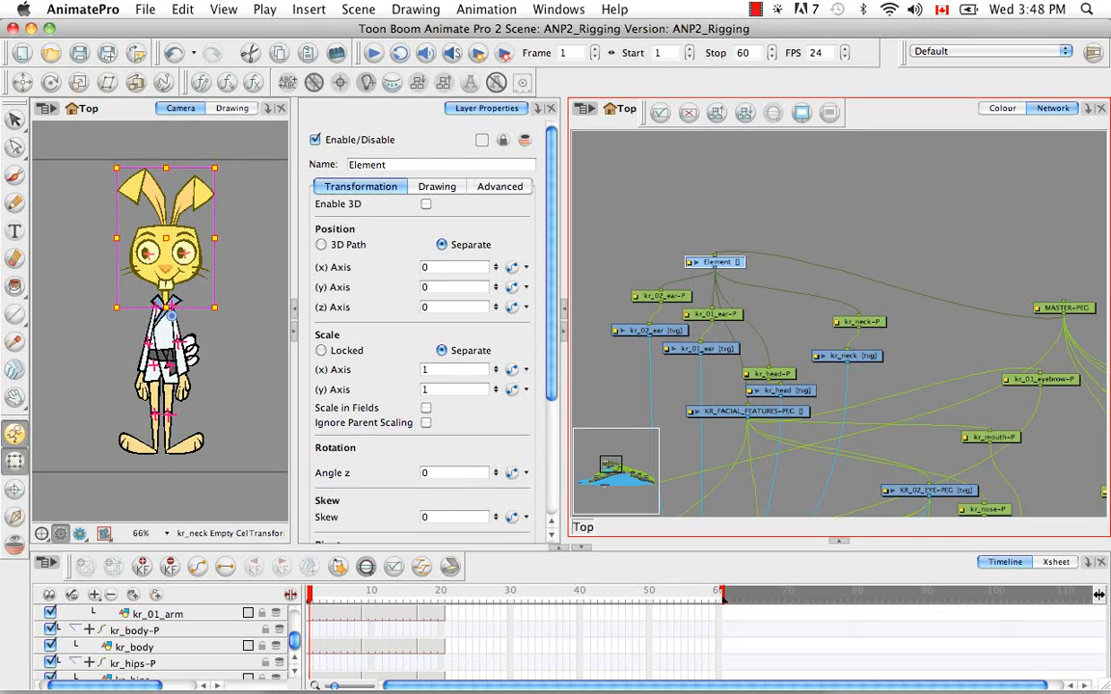
Rename the Element layer above the ears, head and neck to KR_HEAD-PEG
double_click(364, 166)
key(BackSpace)
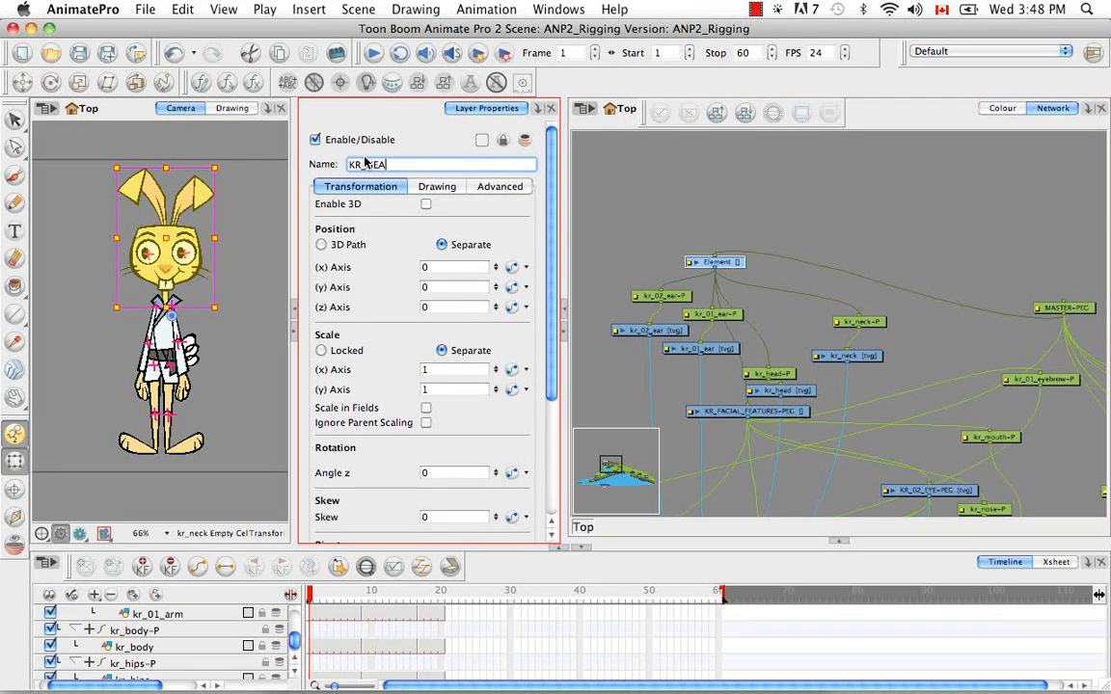
key(Return)
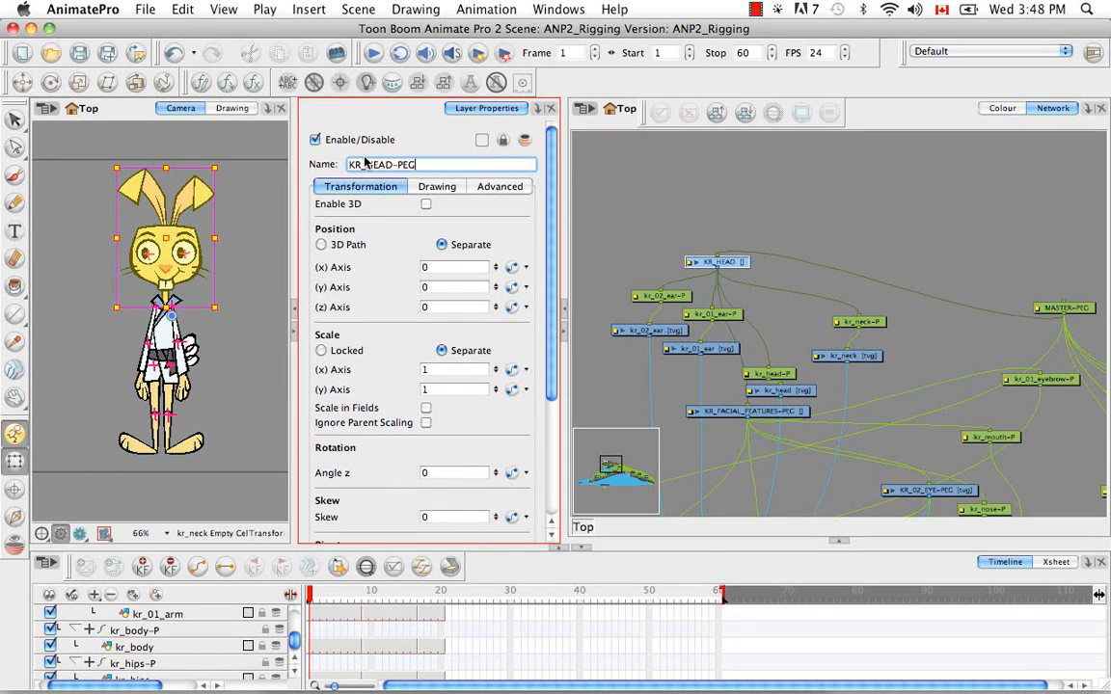
text(-PEG)
key(Return)
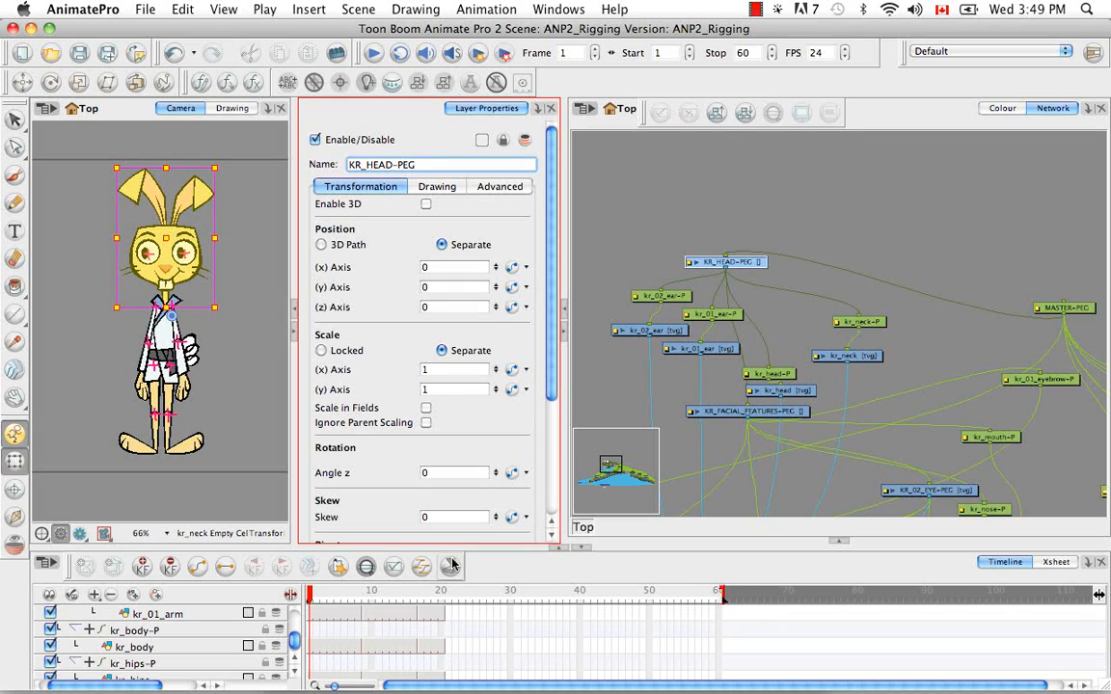
Expand KR_HEAD-PEG in the timeline and give it its own drawing column with an empty drawing at frame 1
click(366, 567)
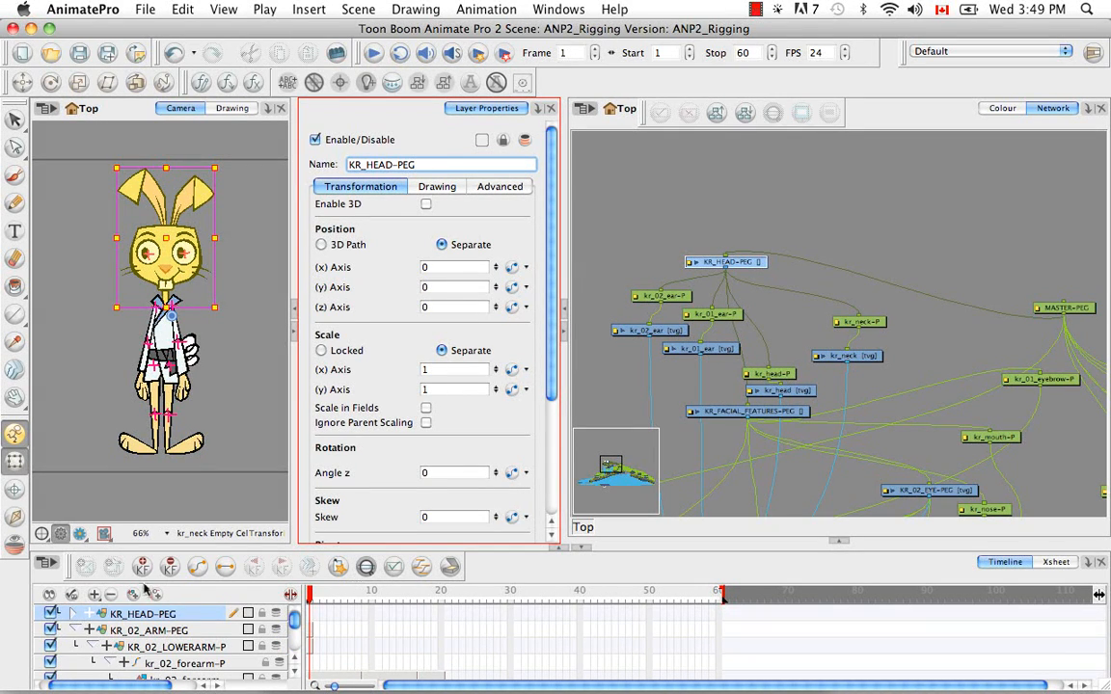
click(74, 615)
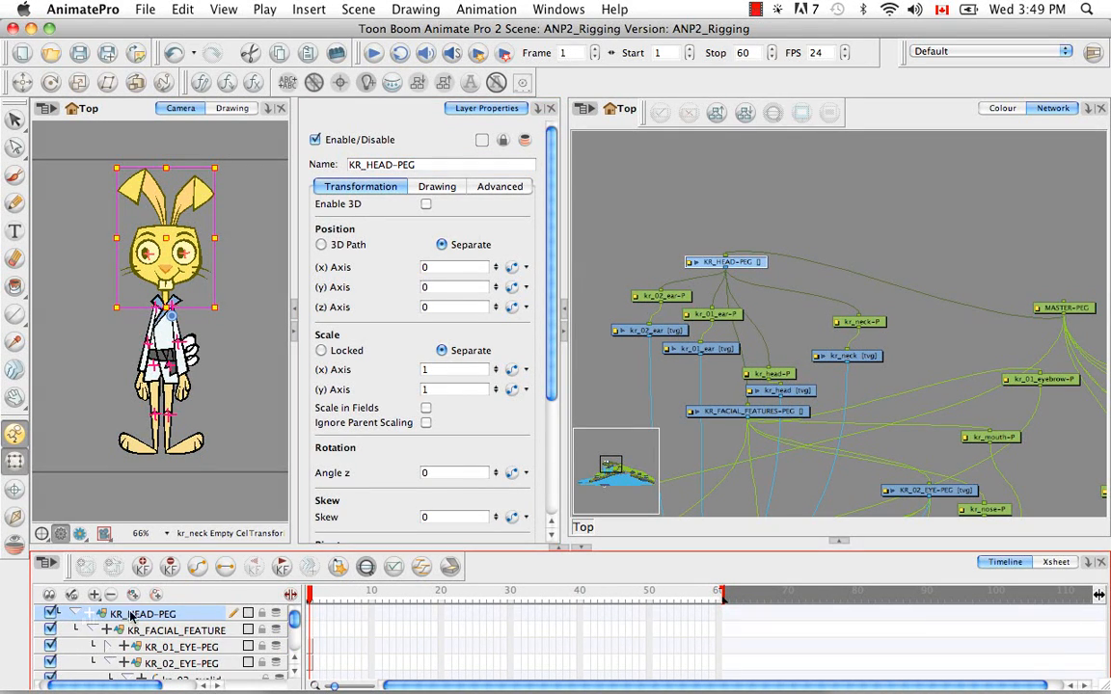
click(425, 185)
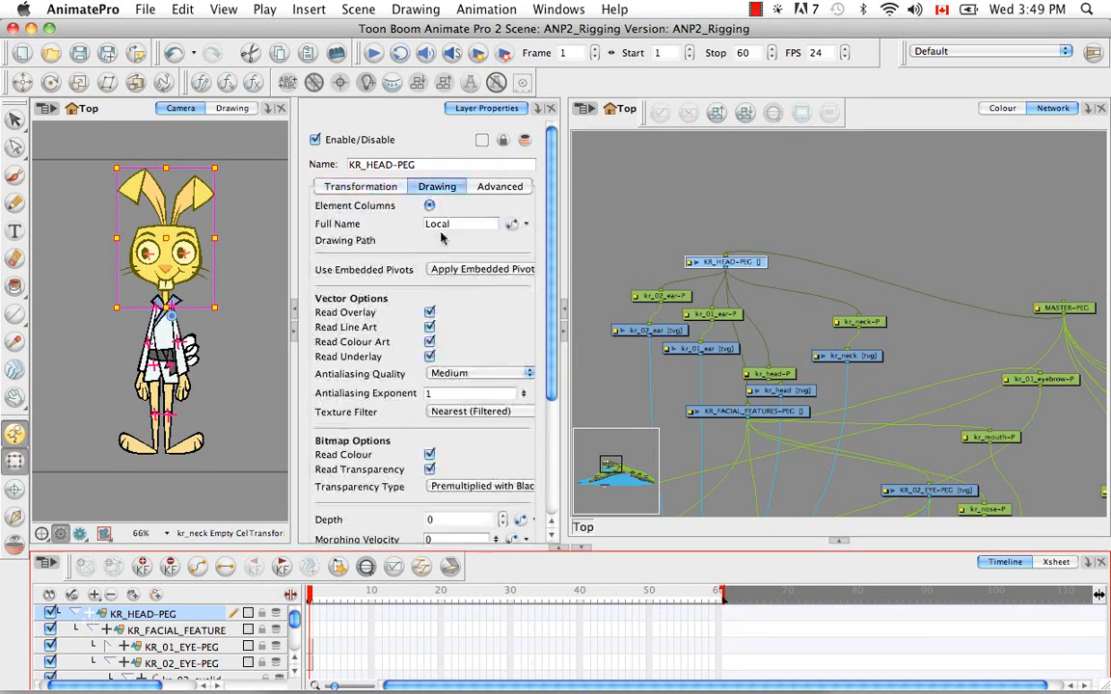
click(509, 223)
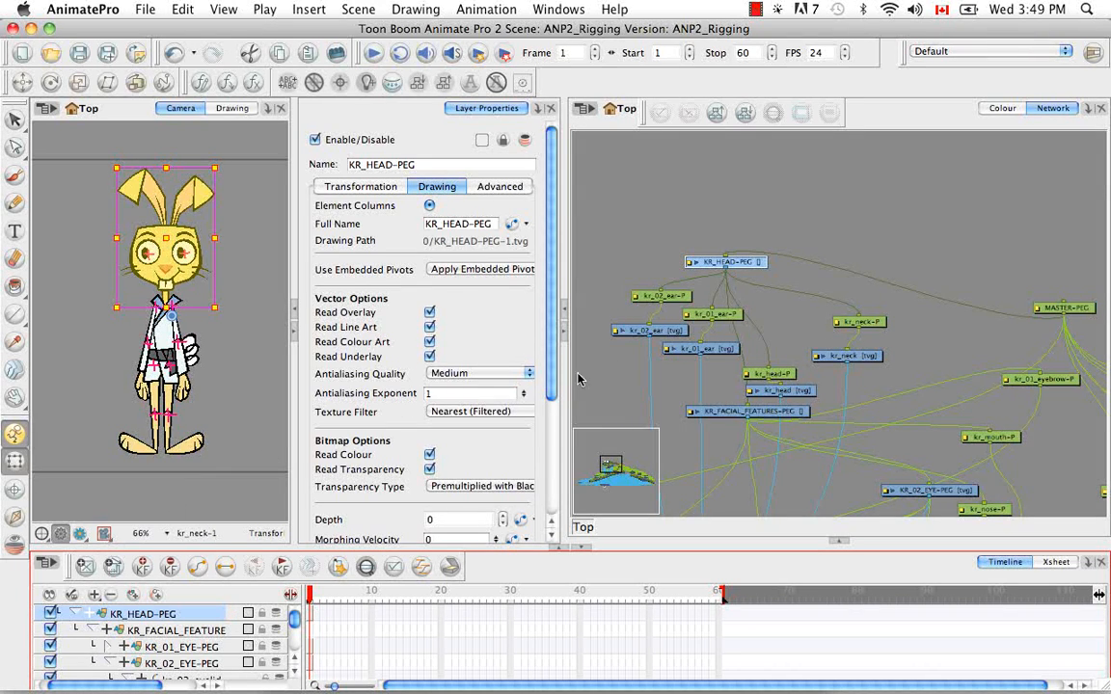
Give the KR_FACIAL_FEATURES-PEG layer its own drawing column with an empty drawing at frame 1
click(719, 413)
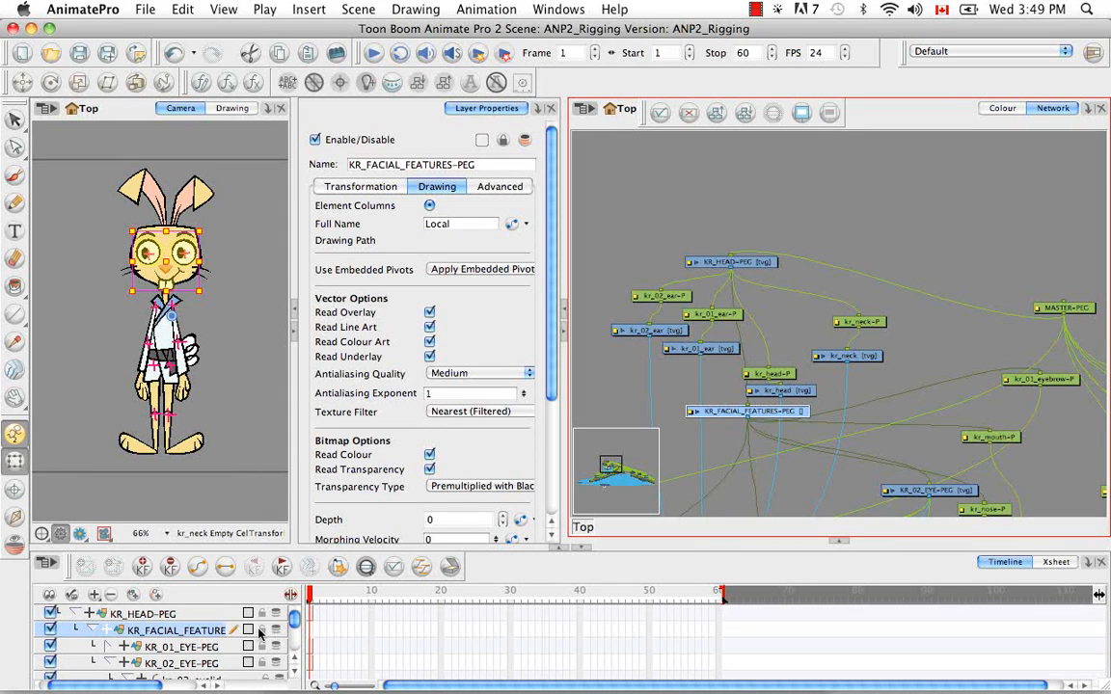
click(512, 226)
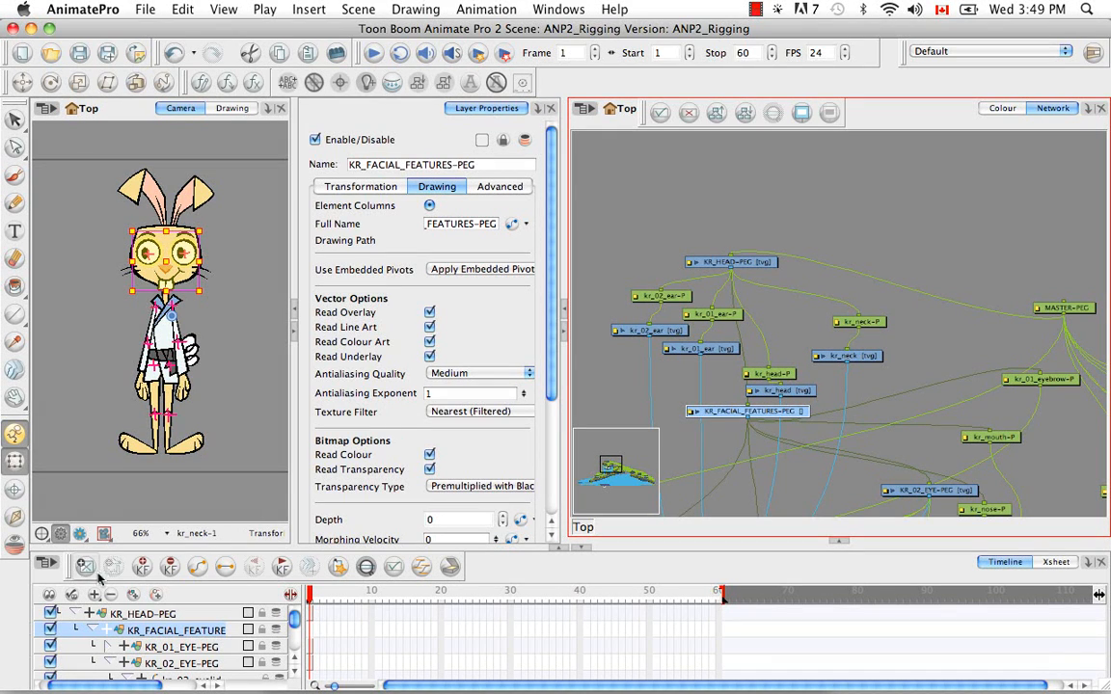
click(921, 355)
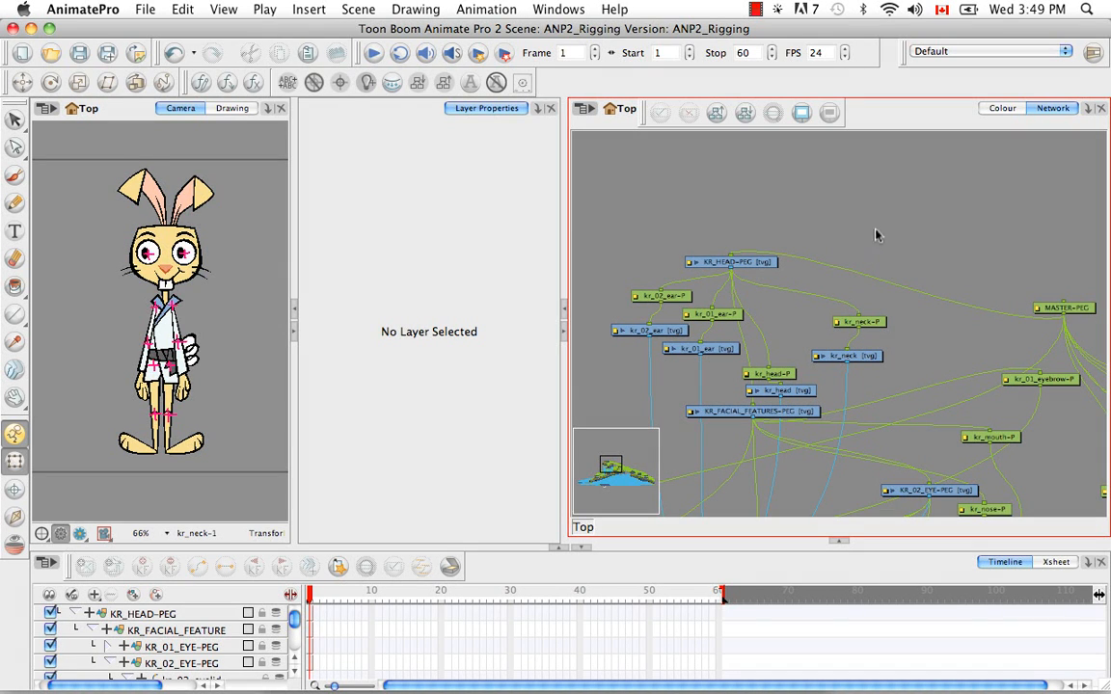
Insert a new drawing layer between MASTER-PEG and KR_HEAD-PEG, and parent kr_neck-P to it as well
key(super+r)
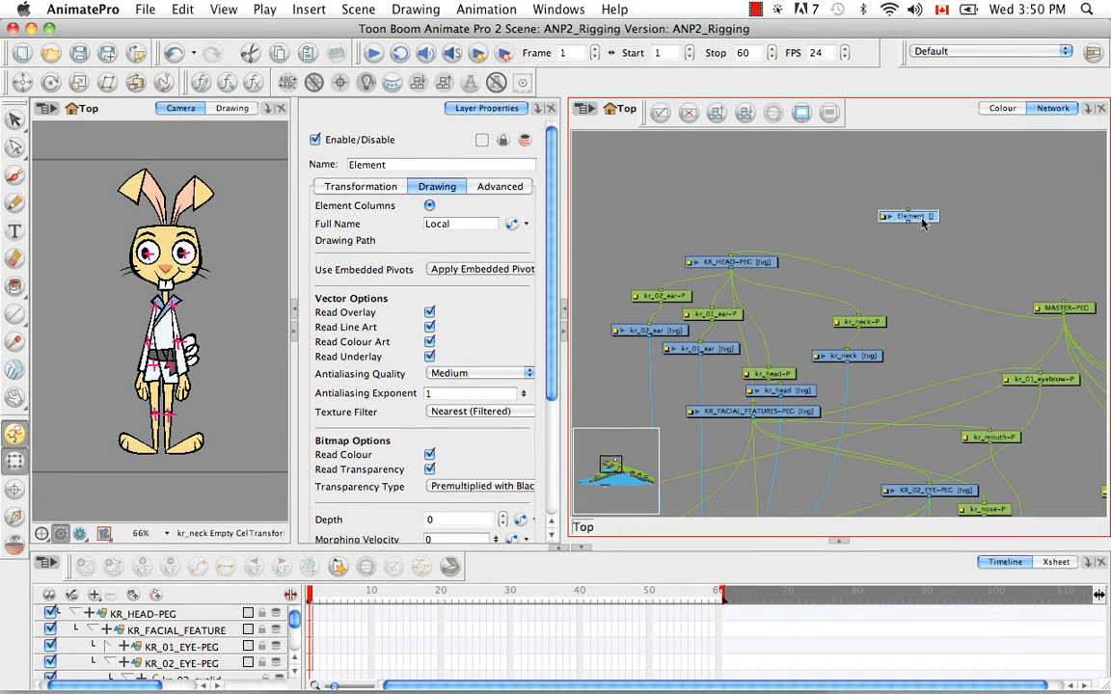
mouse_move(923, 218)
mouse_down()
mouse_move(921, 300)
mouse_move(858, 196)
mouse_up()
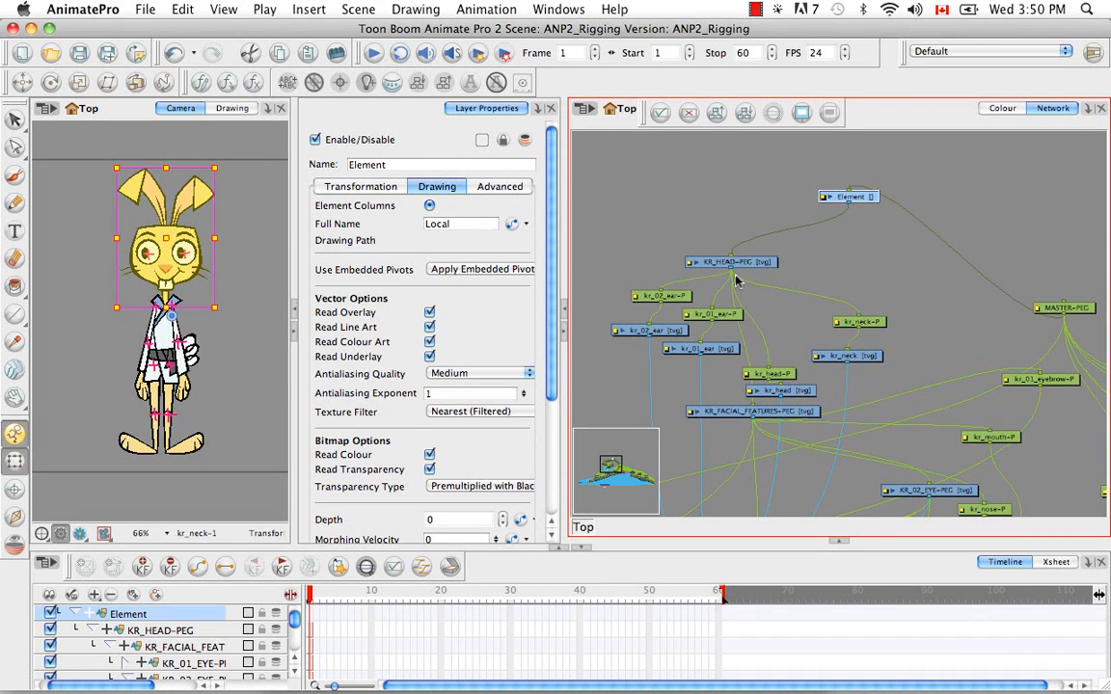
drag(857, 317, 873, 251)
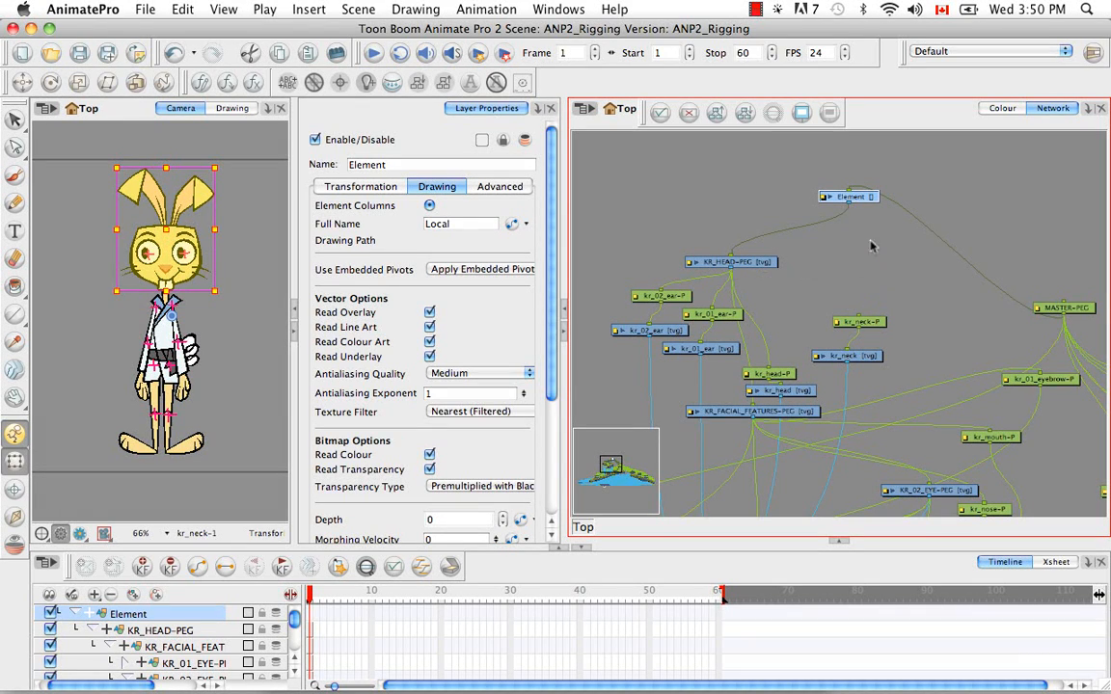
drag(853, 206, 865, 318)
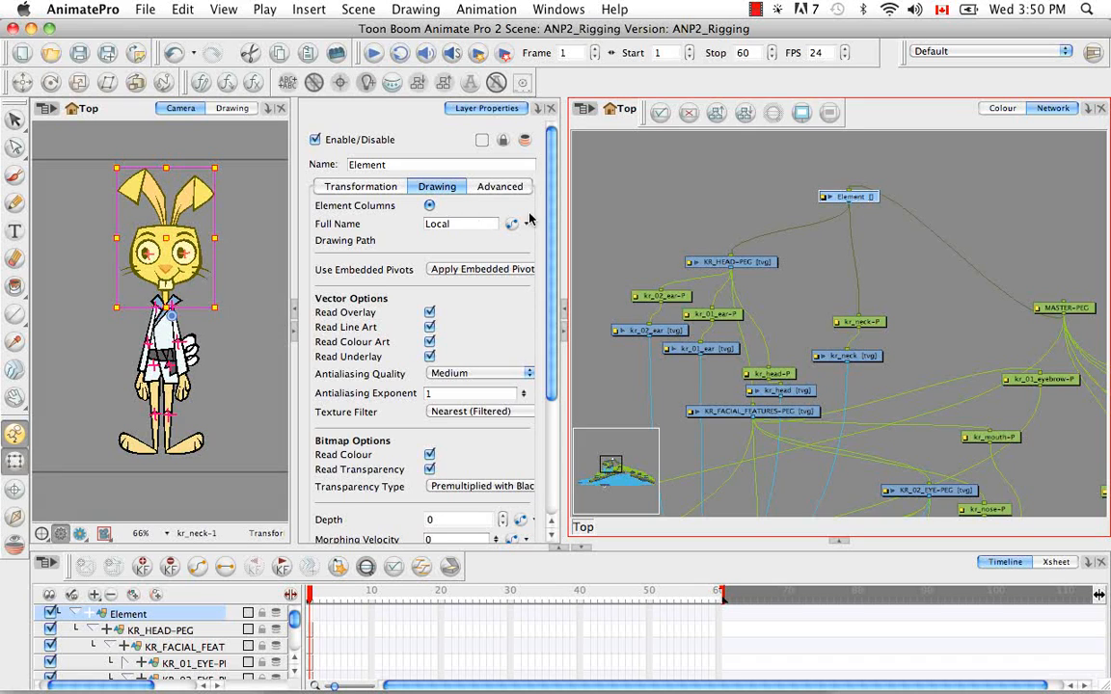
Rename the new Element layer KR_NECK-PEG and give it its own drawing column with an empty drawing at frame 1
drag(389, 165, 315, 155)
key(BackSpace)
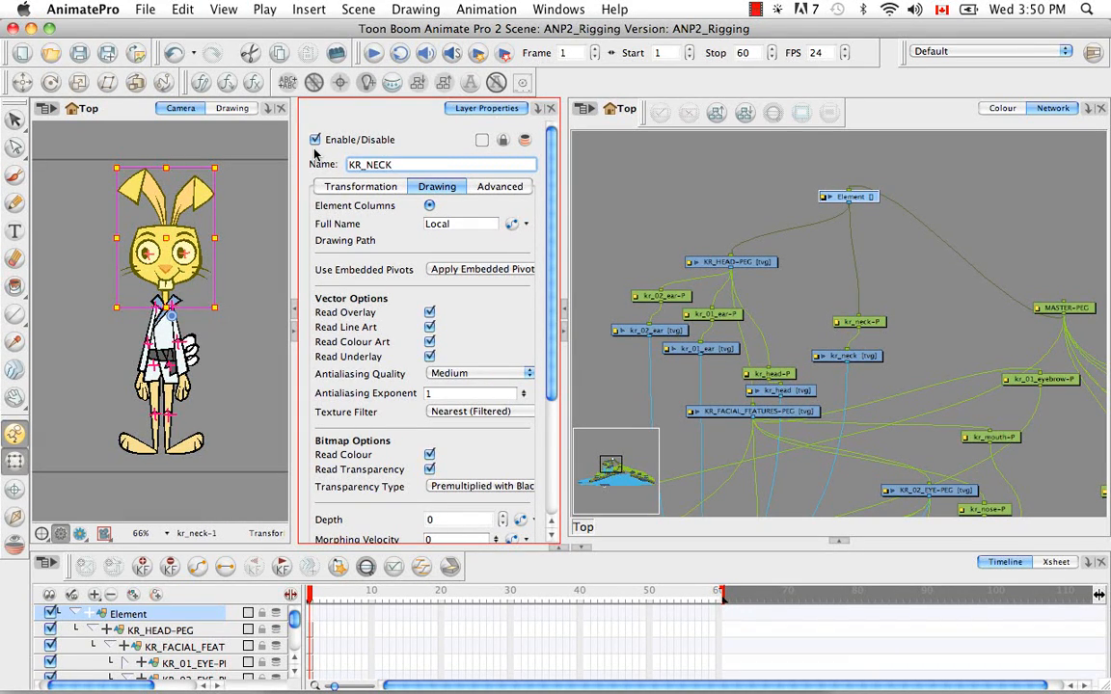
text(KR_NECK-PEG)
key(Return)
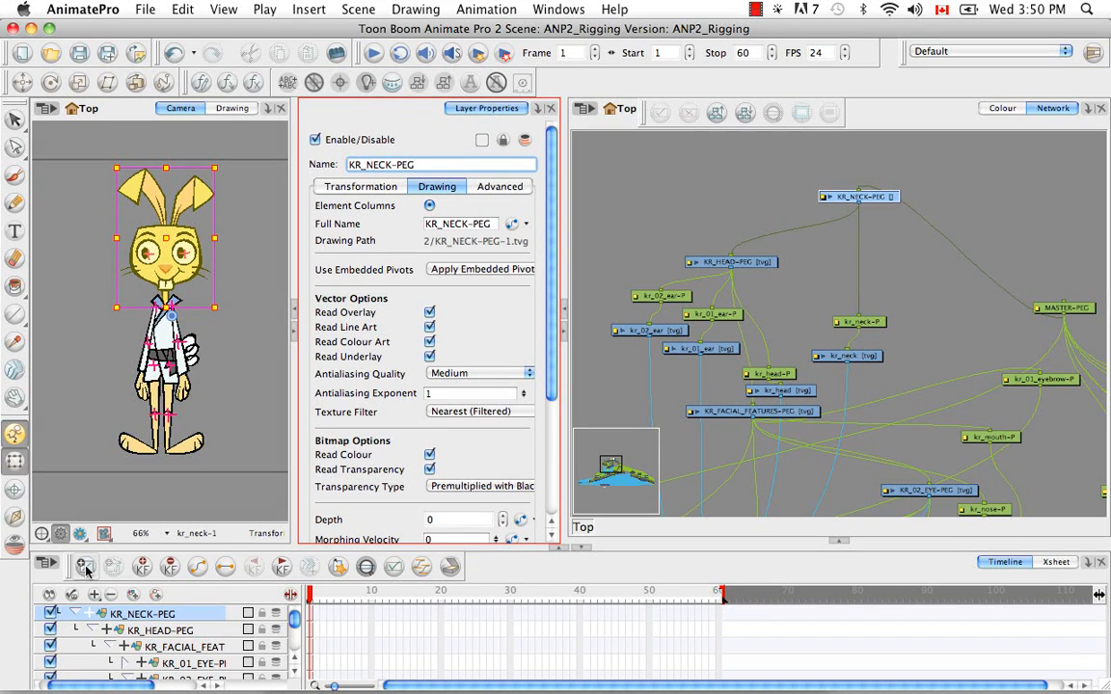
click(914, 298)
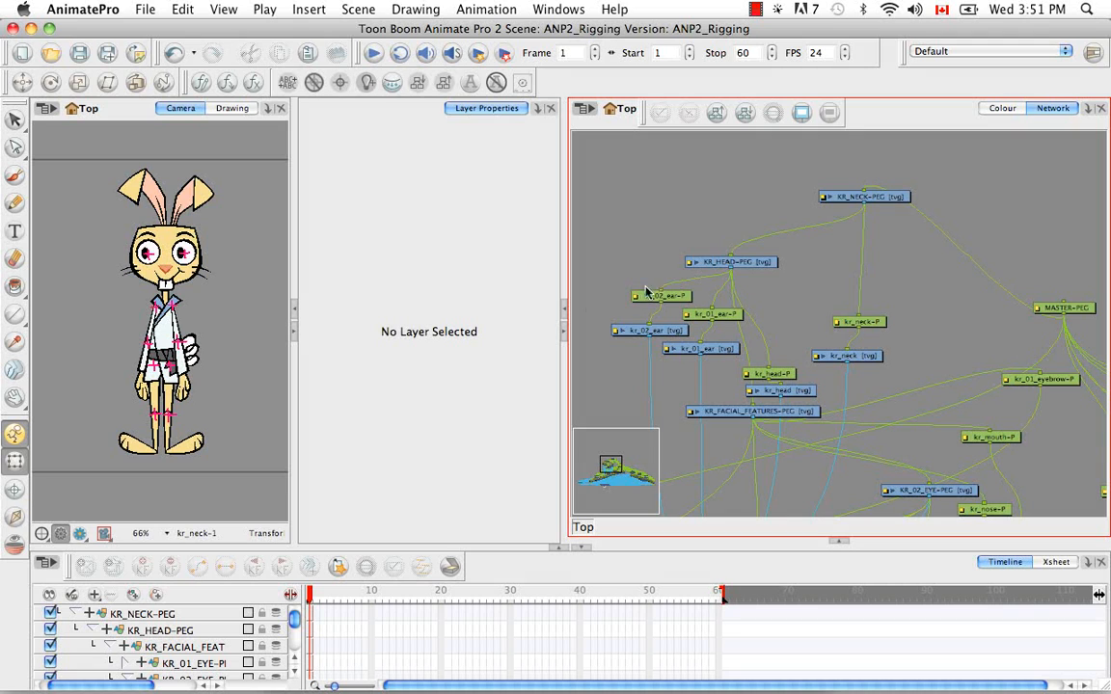
Move the kr_body drawing and its peg up beside MASTER-PEG, and insert a new drawing layer between MASTER-PEG and kr_body-P
click(140, 302)
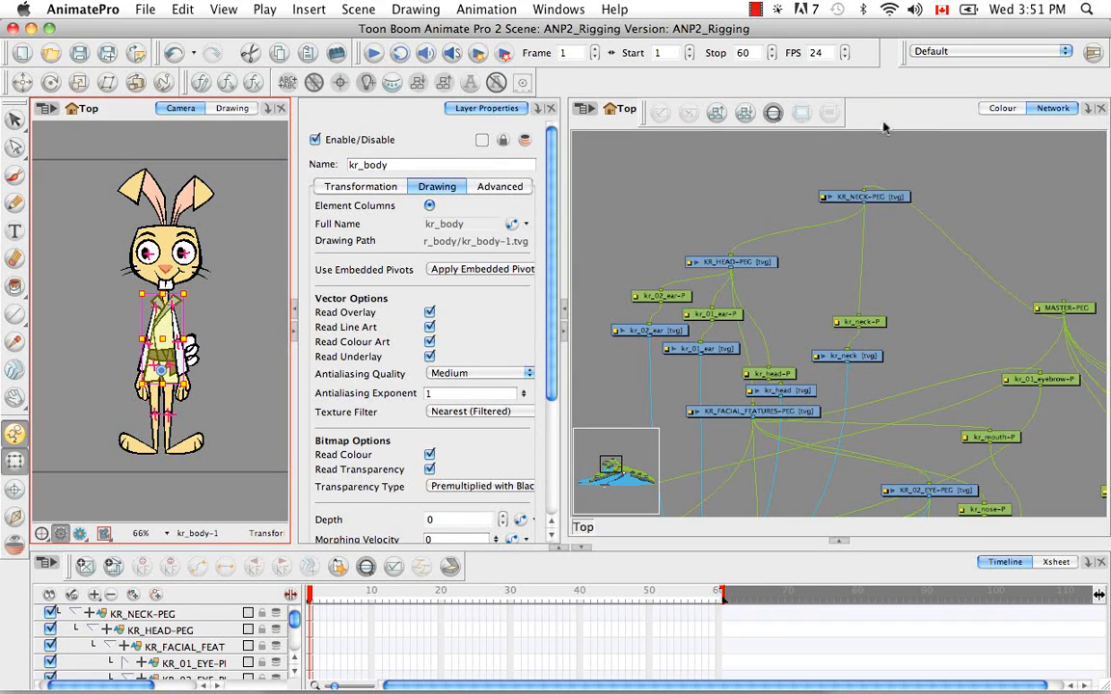
click(796, 116)
key(o)
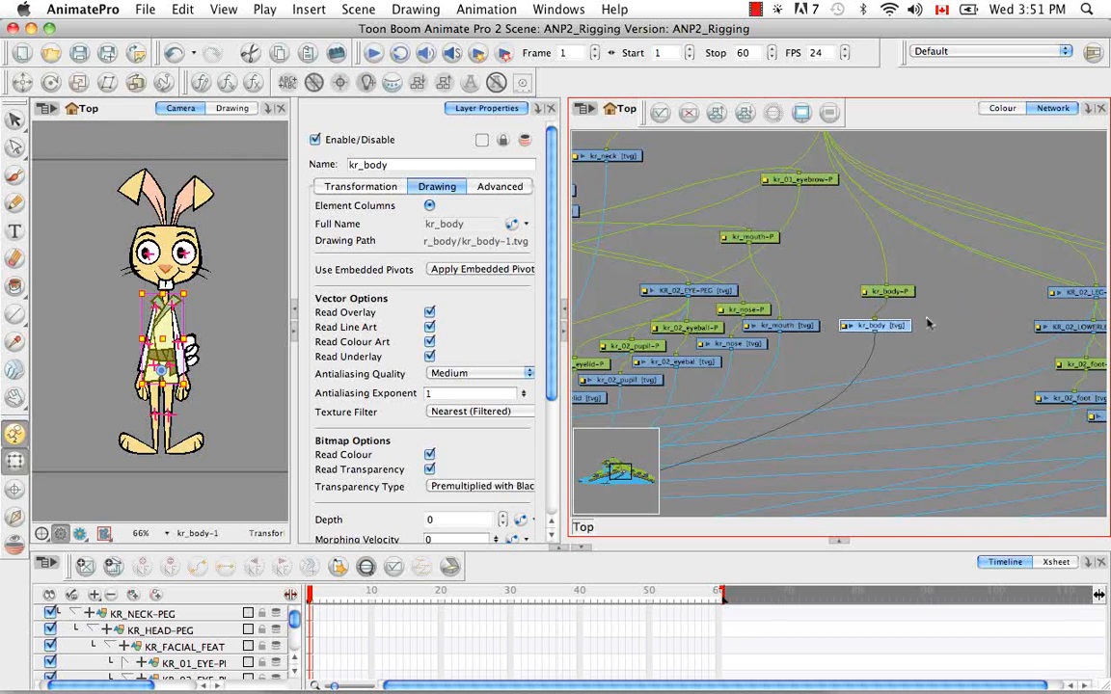
drag(917, 280, 876, 336)
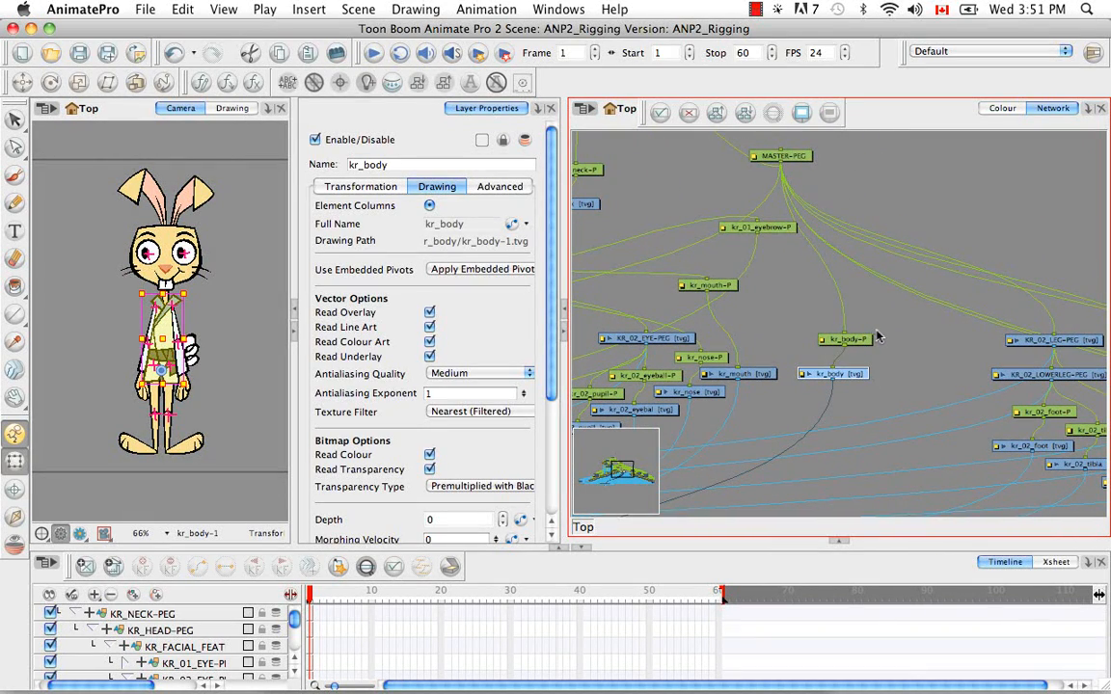
click(806, 305)
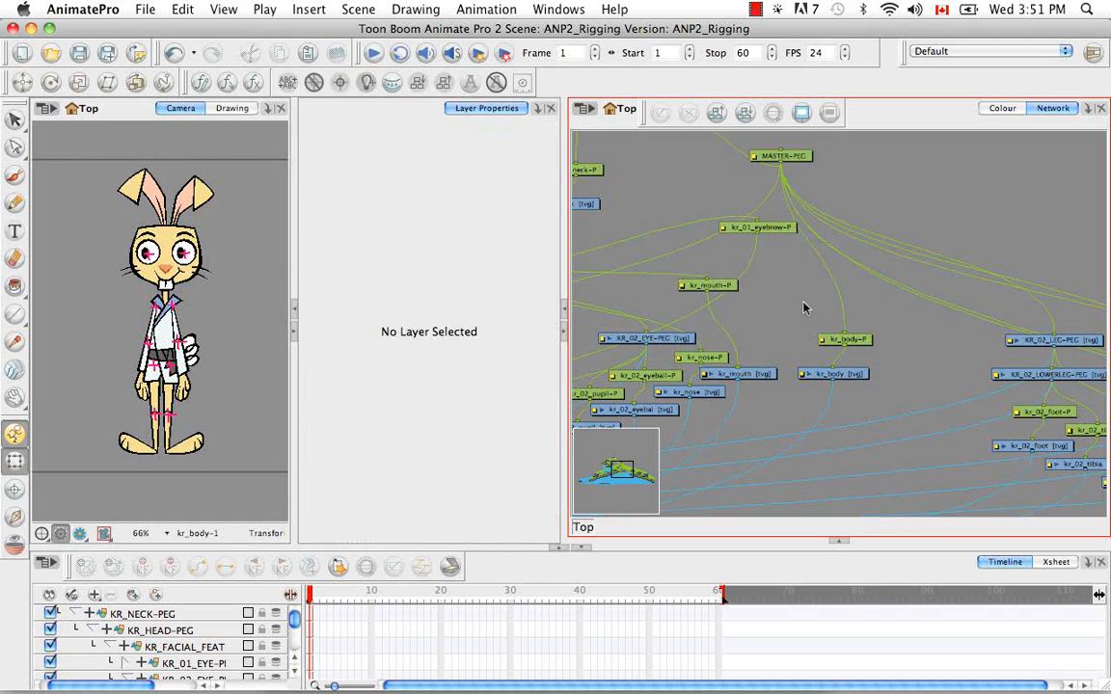
key(super+r)
drag(855, 296, 995, 160)
drag(924, 253, 784, 306)
drag(658, 353, 730, 432)
drag(723, 425, 892, 264)
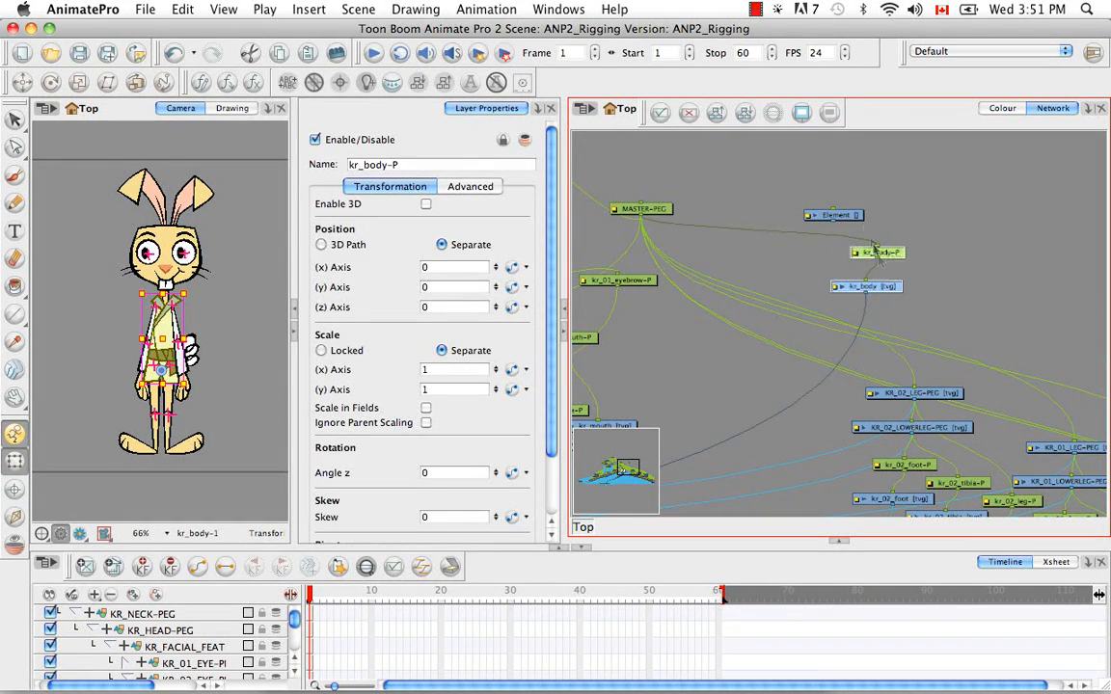
drag(848, 215, 802, 235)
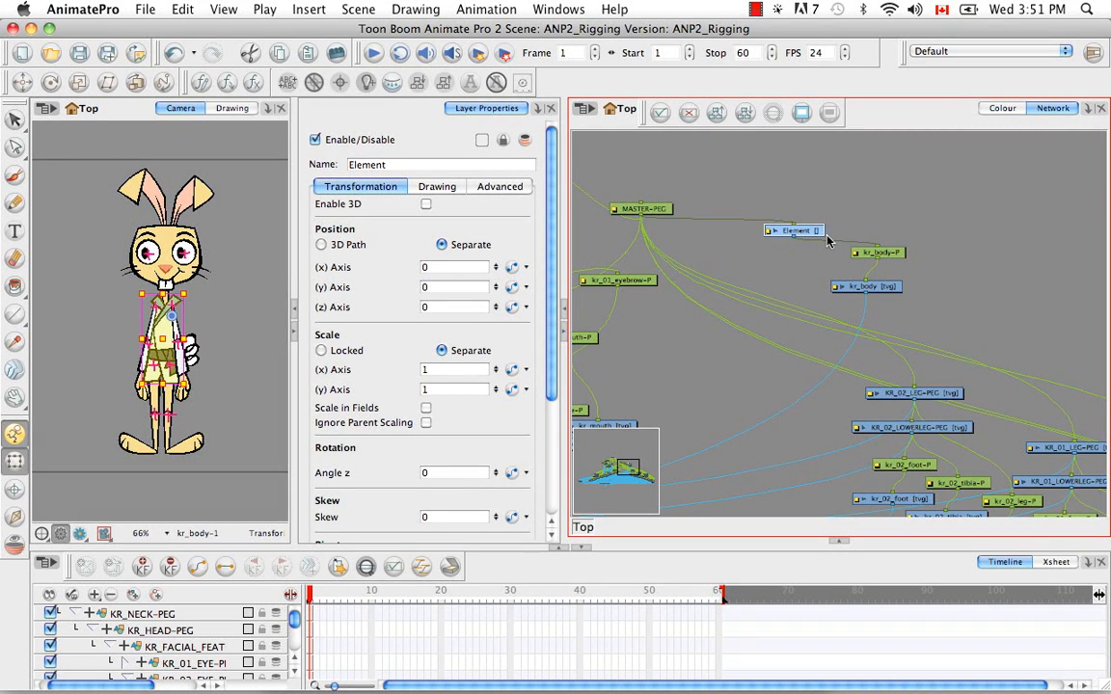
Rename the Element layer above kr_body-P to KR_TORSO-PEG and give it its own drawing column
double_click(355, 164)
key(BackSpace)
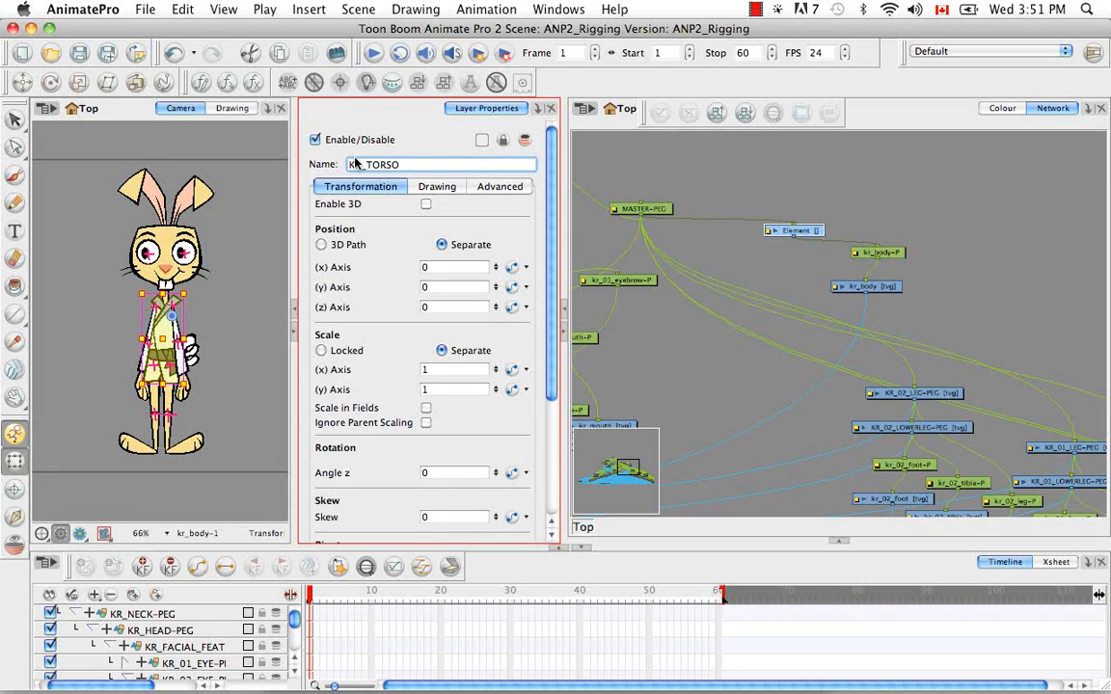
text(KR_TORSO-PEG)
key(Return)
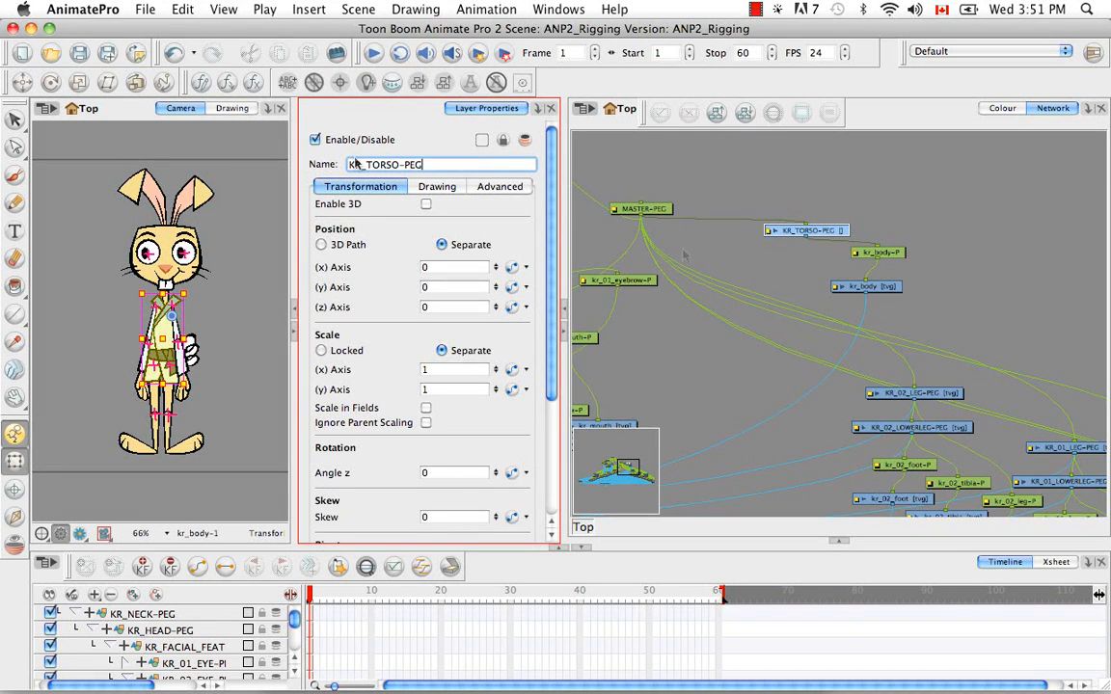
click(434, 187)
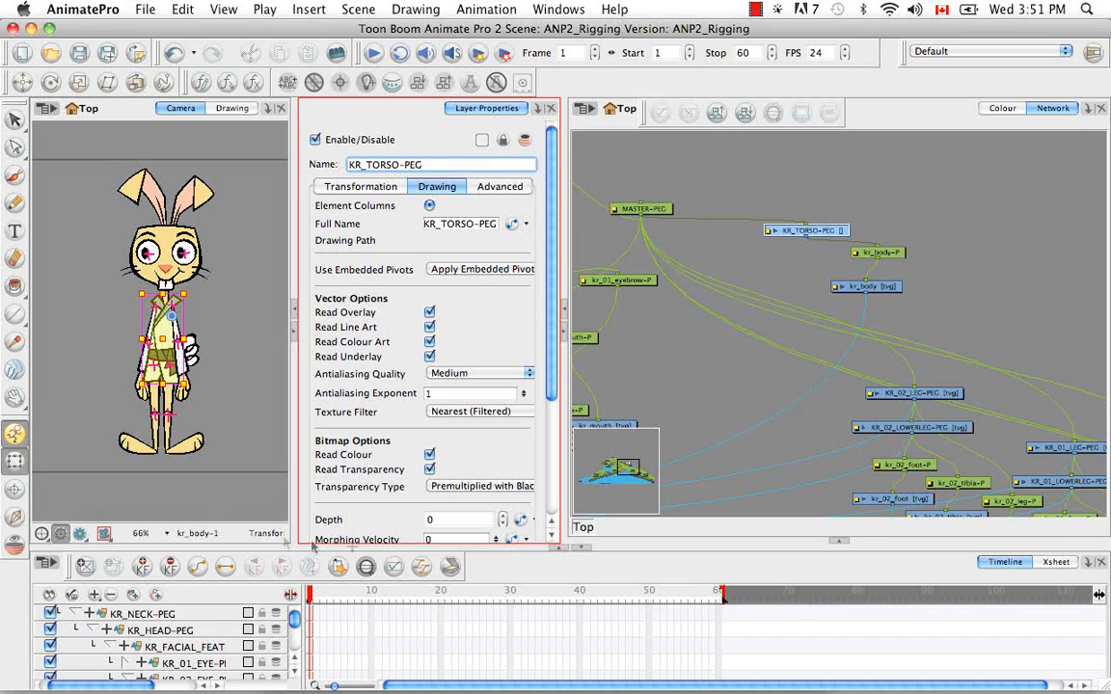
click(366, 567)
Try to create an empty drawing on the collapsed KR_TORSO-PEG layer, and undo it
click(84, 567)
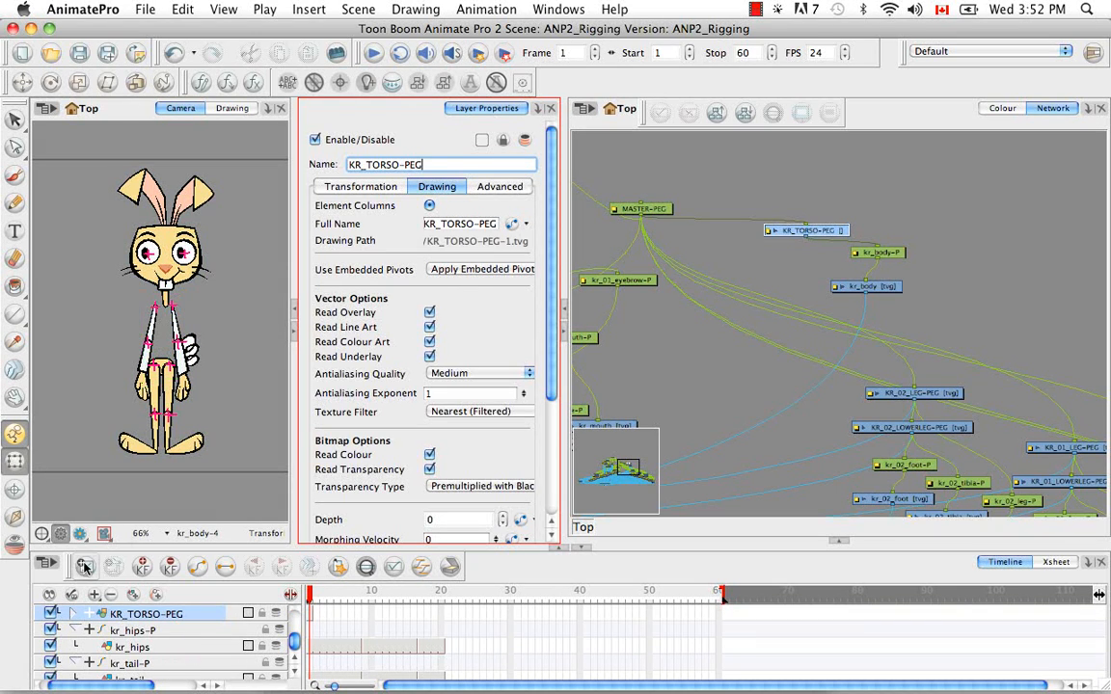
click(934, 253)
drag(943, 284, 911, 253)
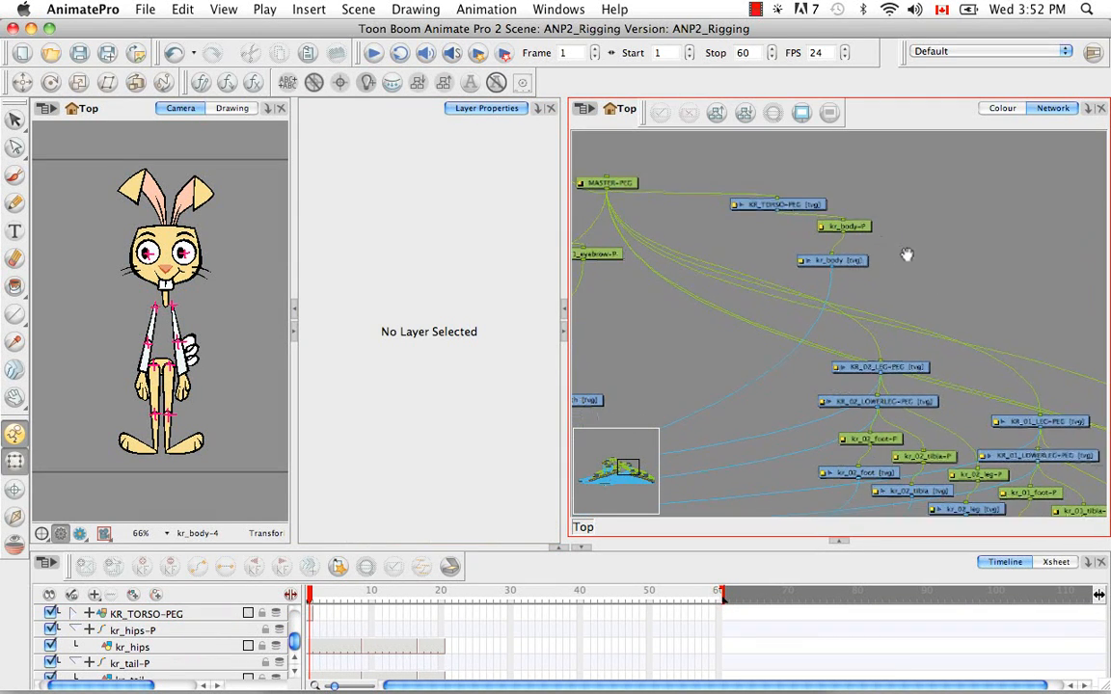
key(super+z)
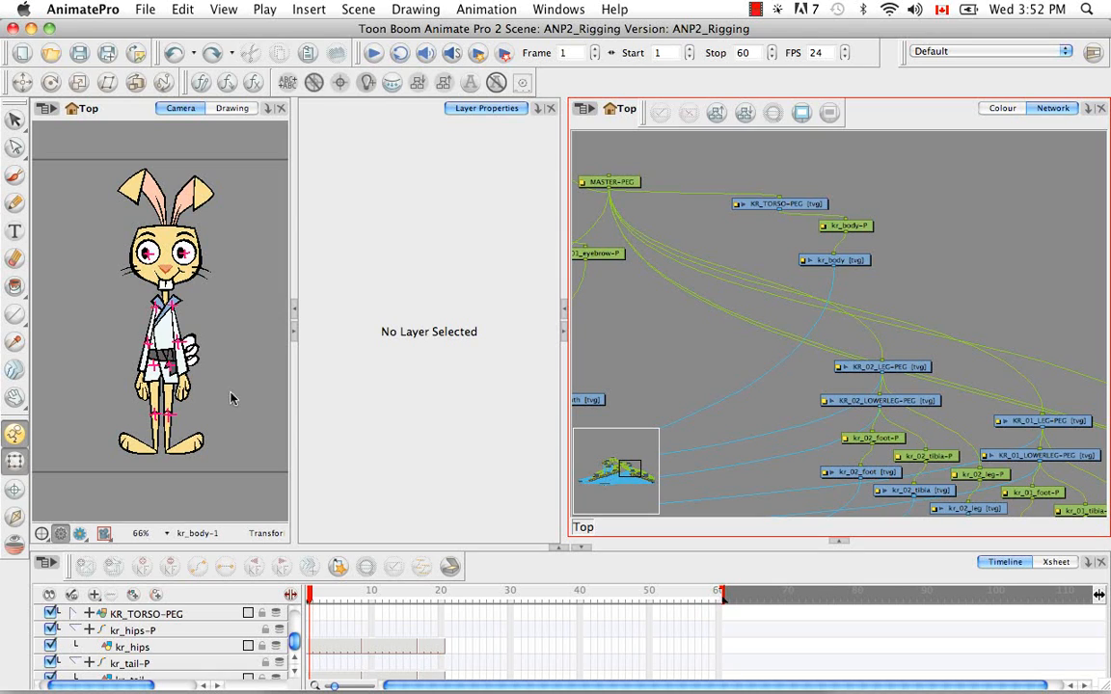
Expand KR_TORSO-PEG in the timeline and create its empty drawing at frame 1
click(146, 614)
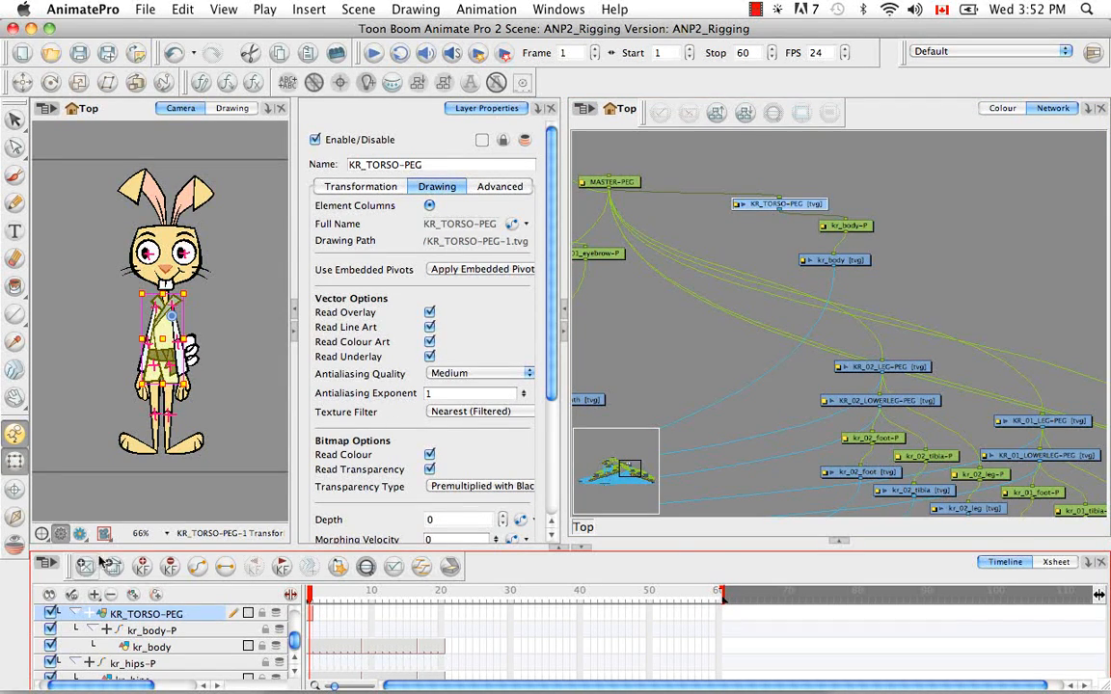
click(917, 265)
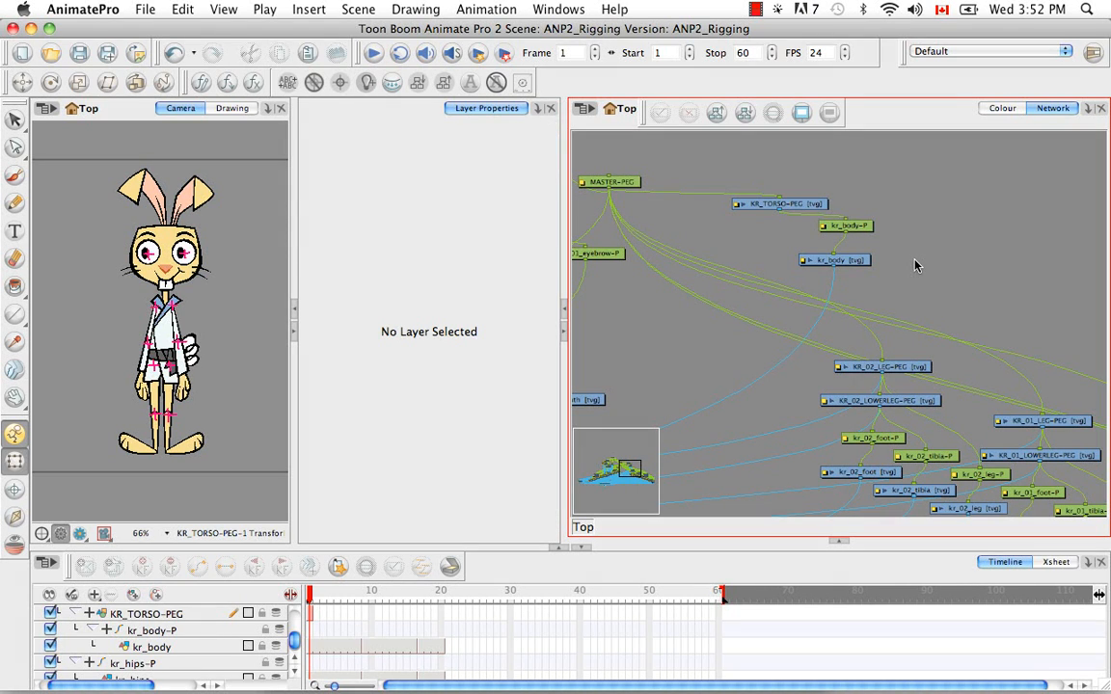
Move the kr_tail drawing and its peg beside the kr_body modules, and parent kr_tail-P to KR_TORSO-PEG
drag(899, 266, 836, 260)
drag(871, 299, 873, 265)
click(193, 346)
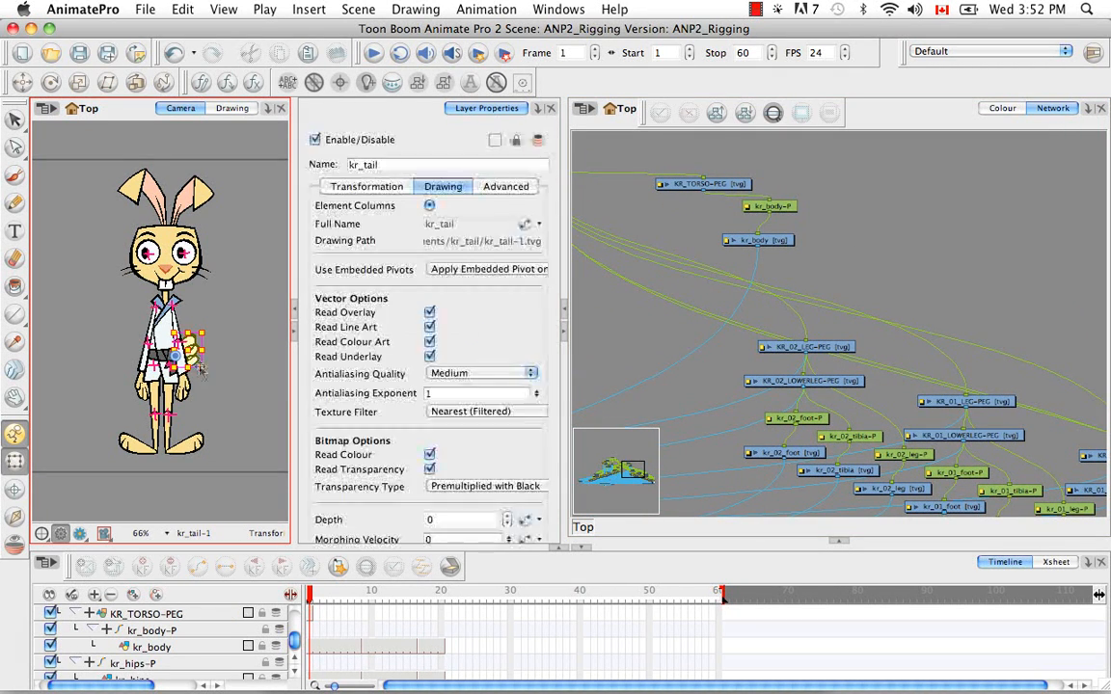
click(930, 121)
key(o)
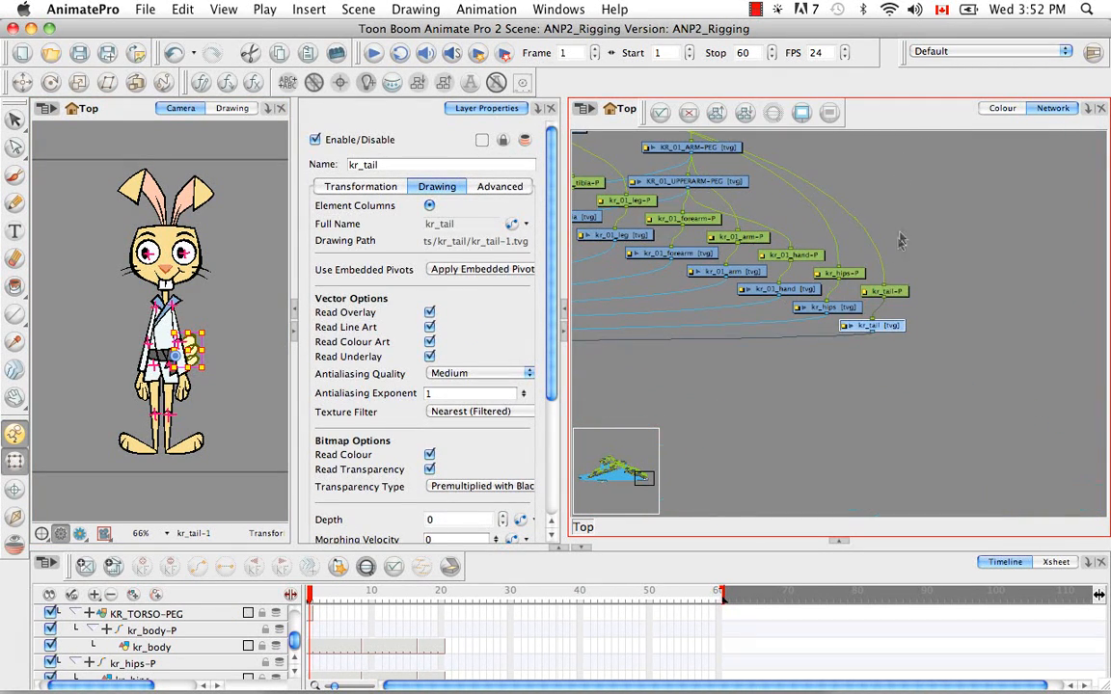
drag(958, 258, 874, 350)
drag(875, 326, 1050, 440)
drag(1078, 383, 767, 195)
drag(835, 253, 1107, 330)
drag(1055, 273, 688, 218)
drag(814, 262, 916, 331)
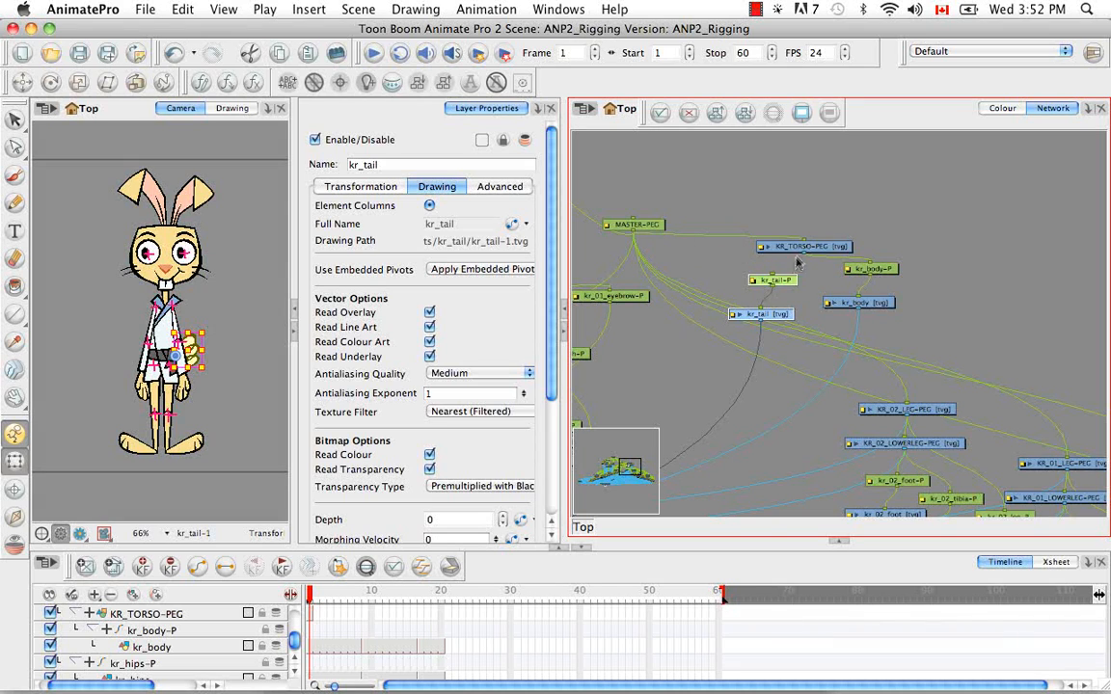
click(854, 283)
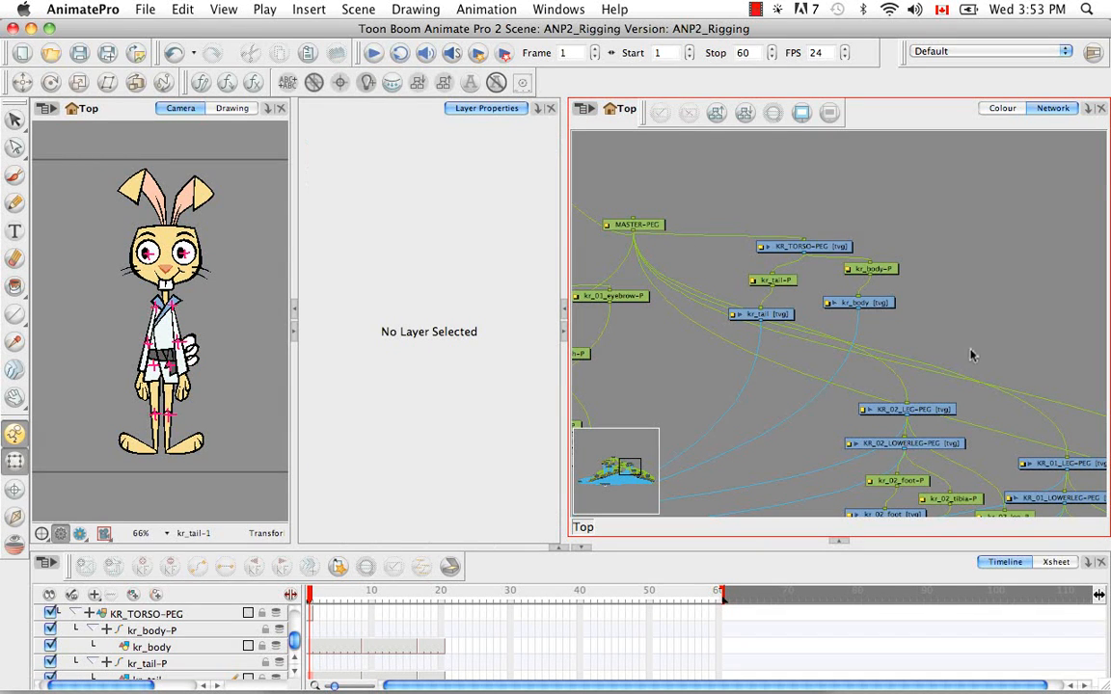
Rename the KR_01_UPPERARM-PEG layer as KR_01_LOWERARM-PEG
drag(974, 354, 838, 265)
drag(895, 355, 820, 309)
drag(924, 318, 865, 305)
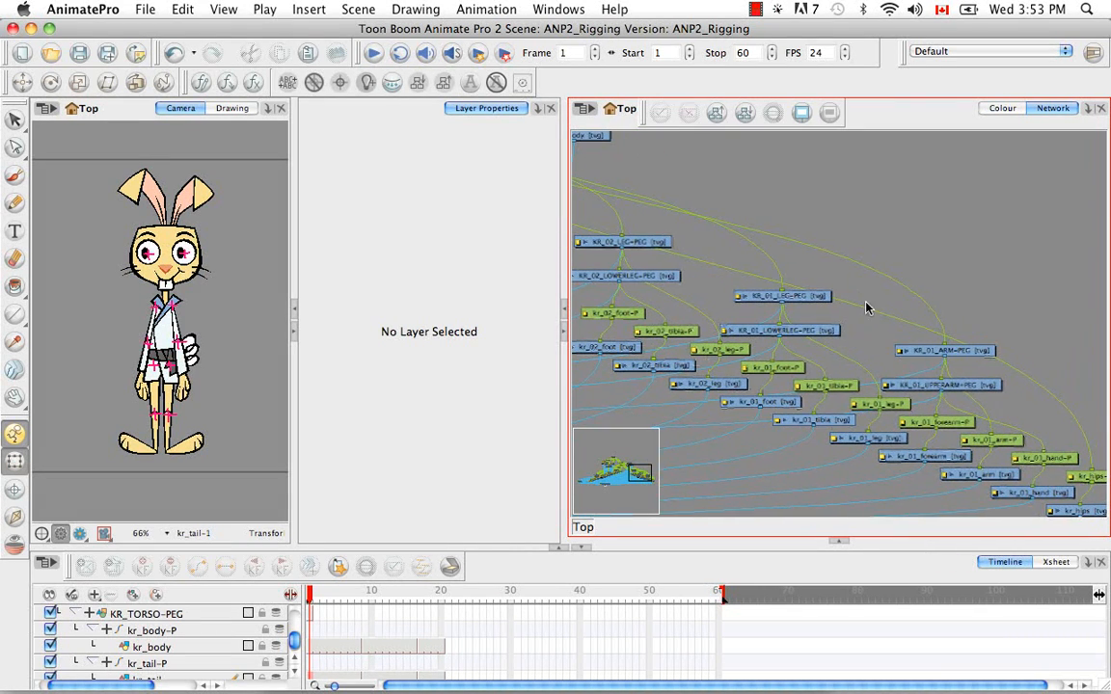
drag(944, 336, 870, 303)
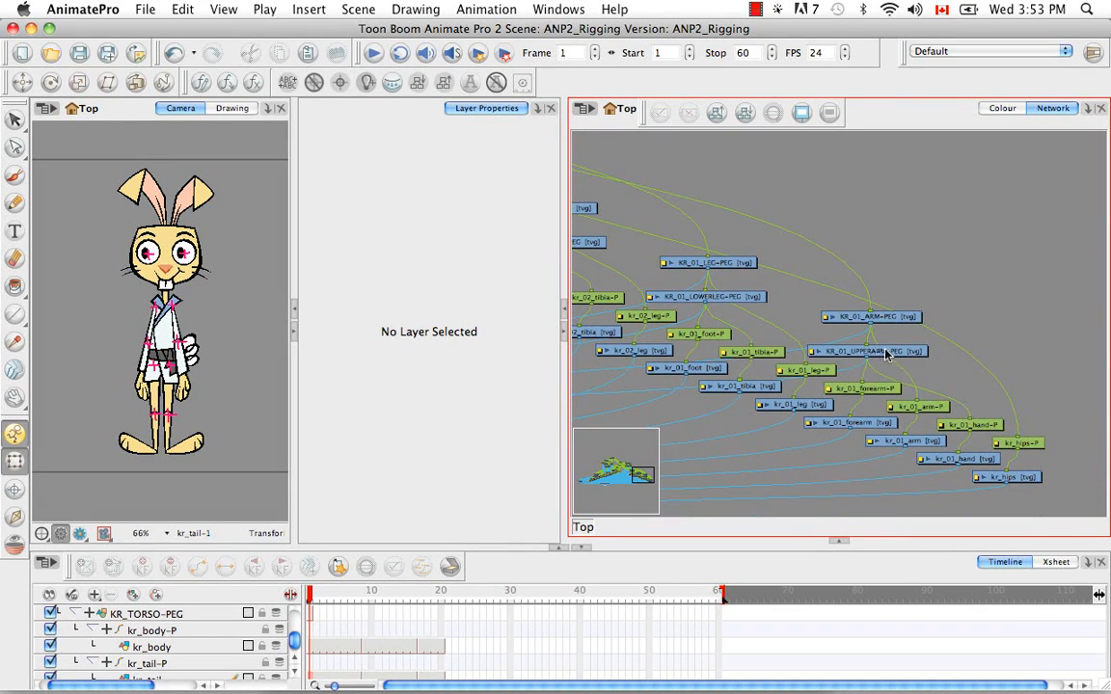
click(876, 352)
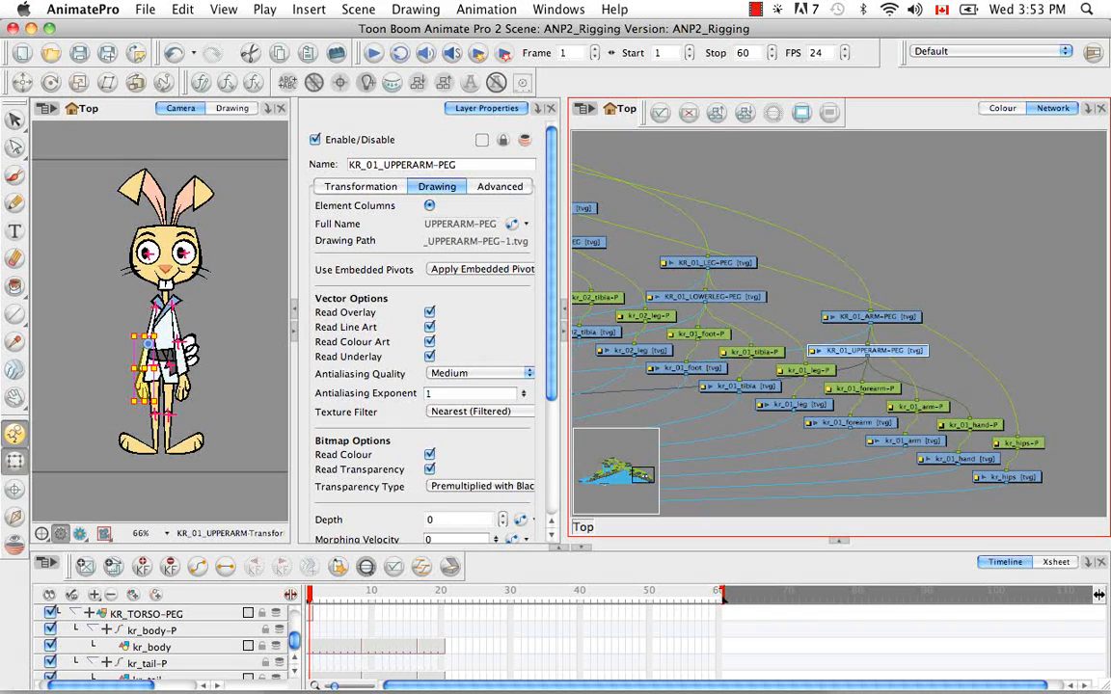
click(457, 164)
key(Left)
key(Left)
key(Left)
key(Left)
key(Left)
key(Left)
key(Left)
key(BackSpace)
key(BackSpace)
key(BackSpace)
key(BackSpace)
key(BackSpace)
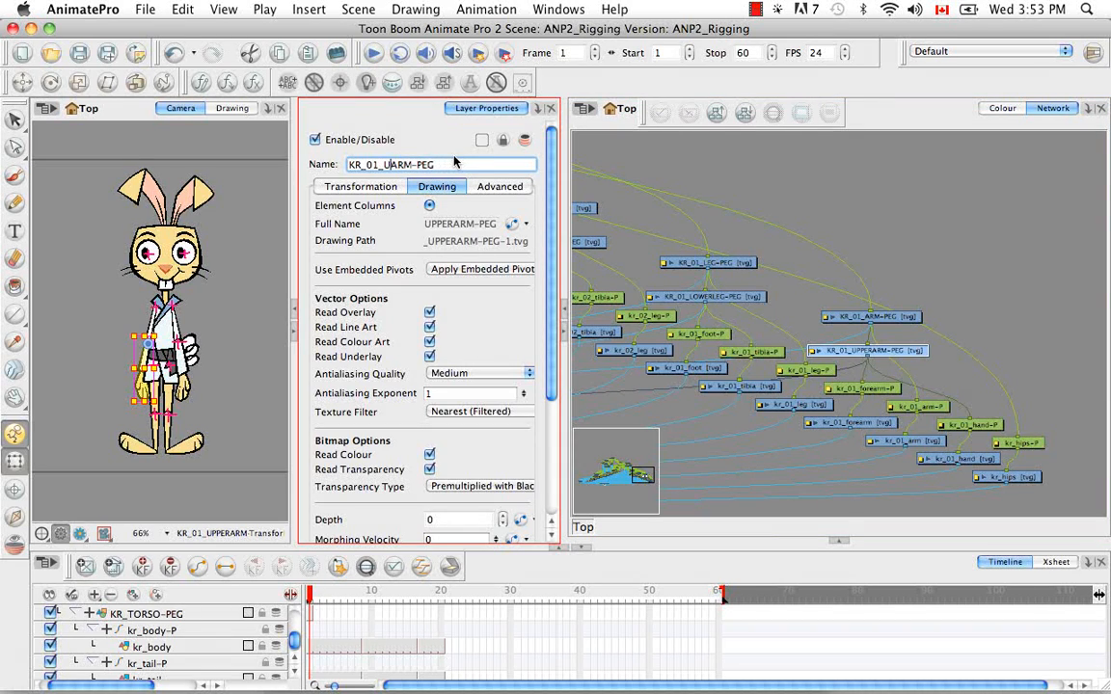
text(LOWER)
key(Return)
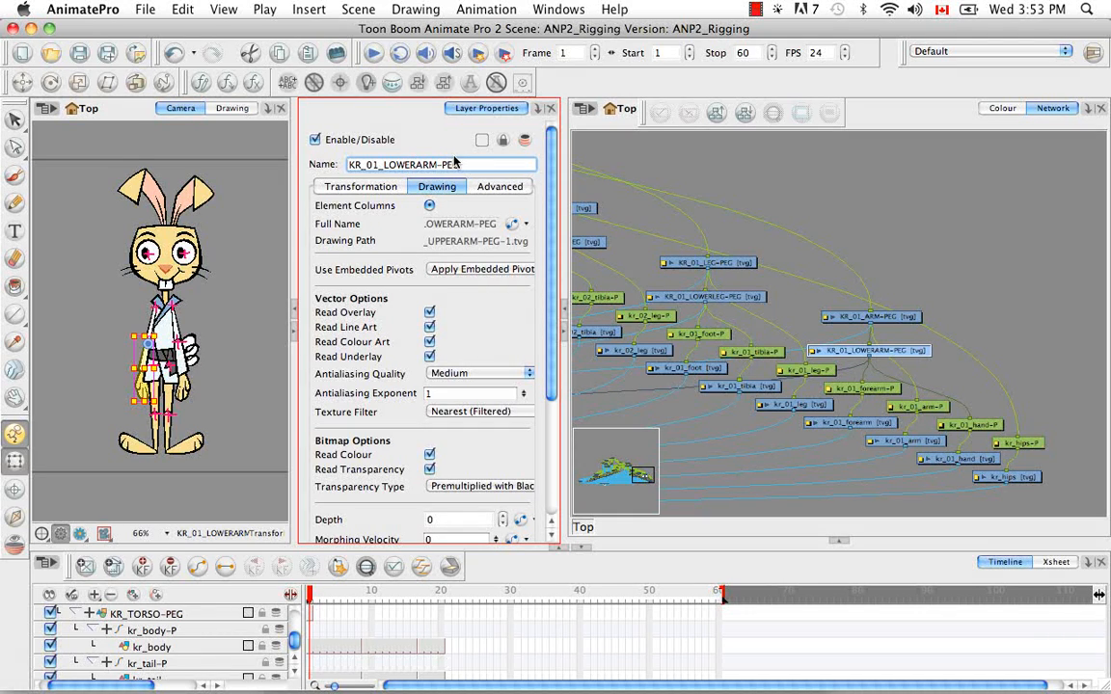
click(947, 251)
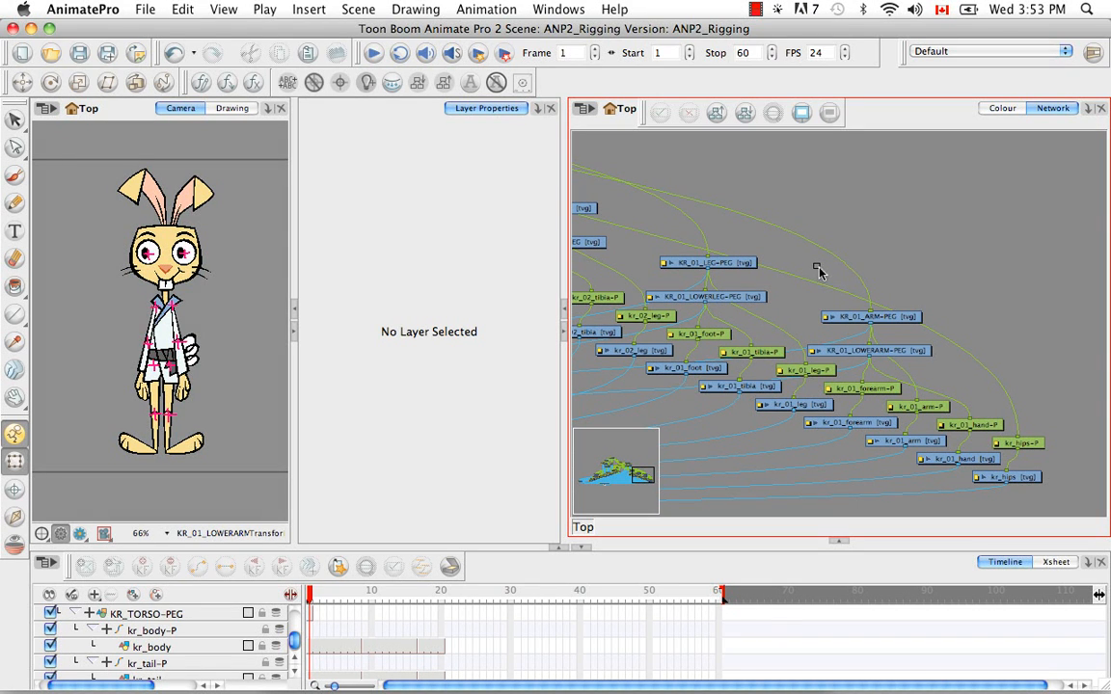
Move the whole KR_01 arm hierarchy beside the kr_body modules, and parent KR_01_ARM-PEG to KR_TORSO-PEG
drag(856, 279, 934, 221)
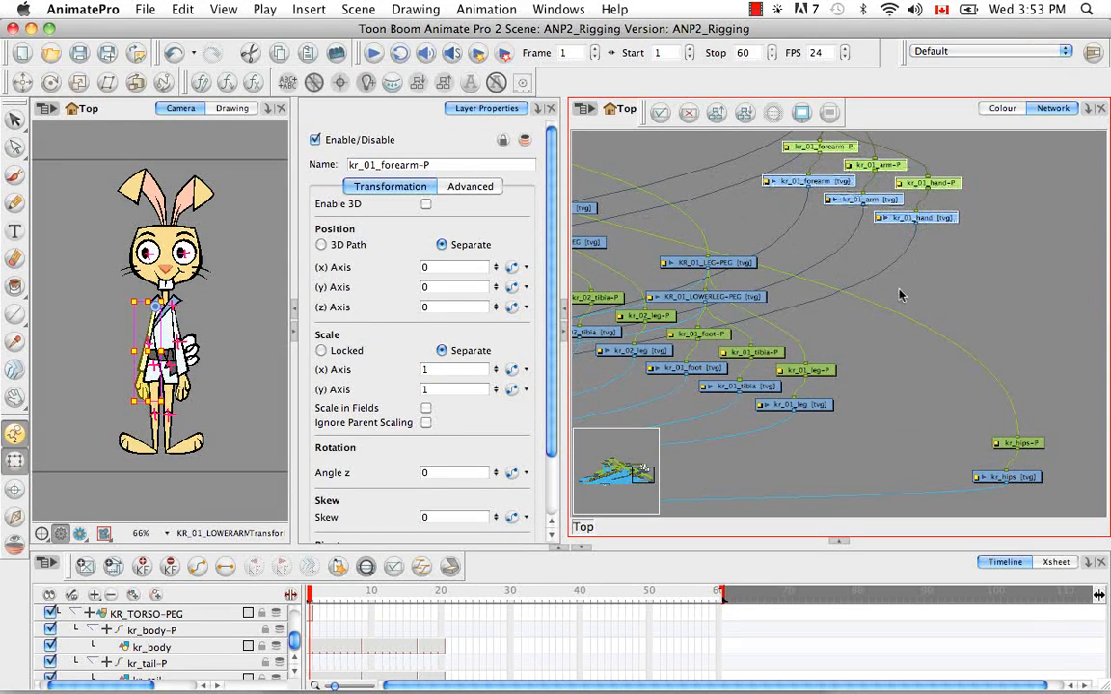
scroll(926, 304, up, 5)
scroll(945, 314, left, 3)
drag(982, 263, 818, 193)
drag(709, 243, 924, 315)
drag(982, 271, 960, 246)
drag(804, 312, 983, 272)
drag(951, 340, 899, 246)
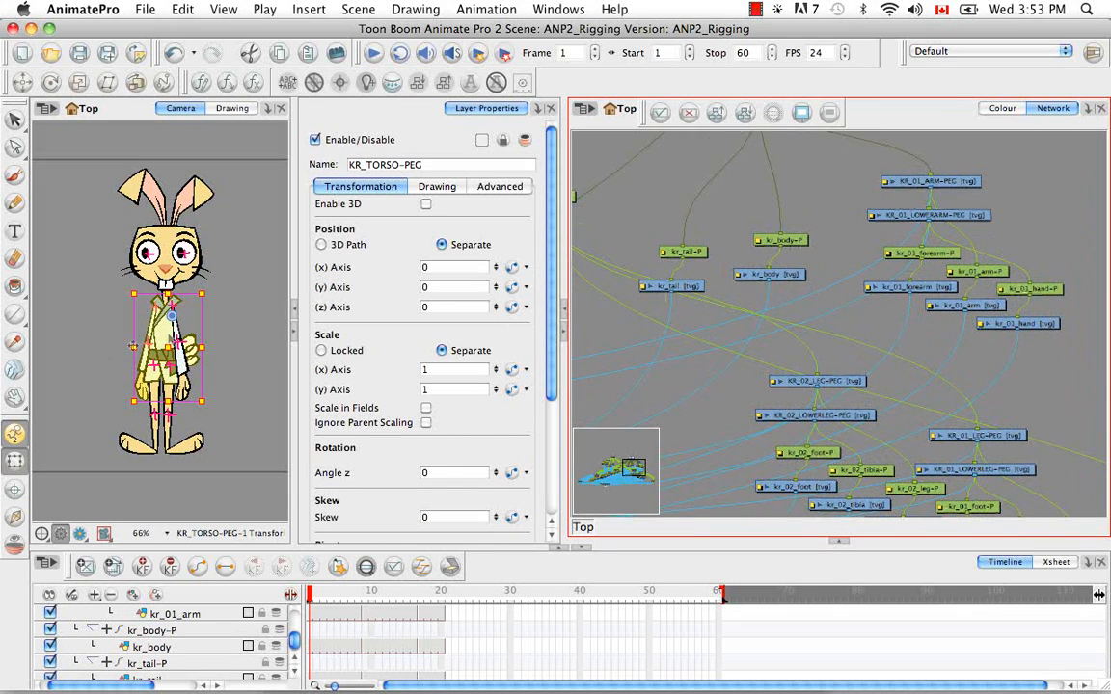
Locate the kr_02_arm module in the network and move the whole KR_02 arm hierarchy next to the KR_01 arm modules
click(76, 365)
click(162, 307)
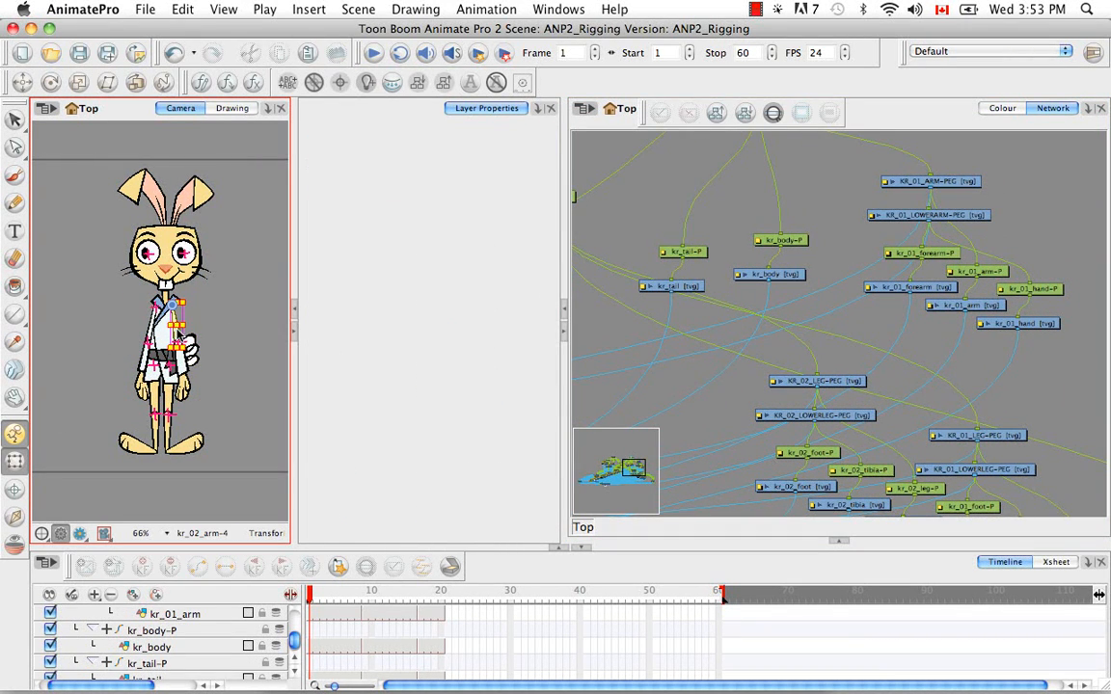
click(875, 120)
key(o)
drag(809, 402, 620, 453)
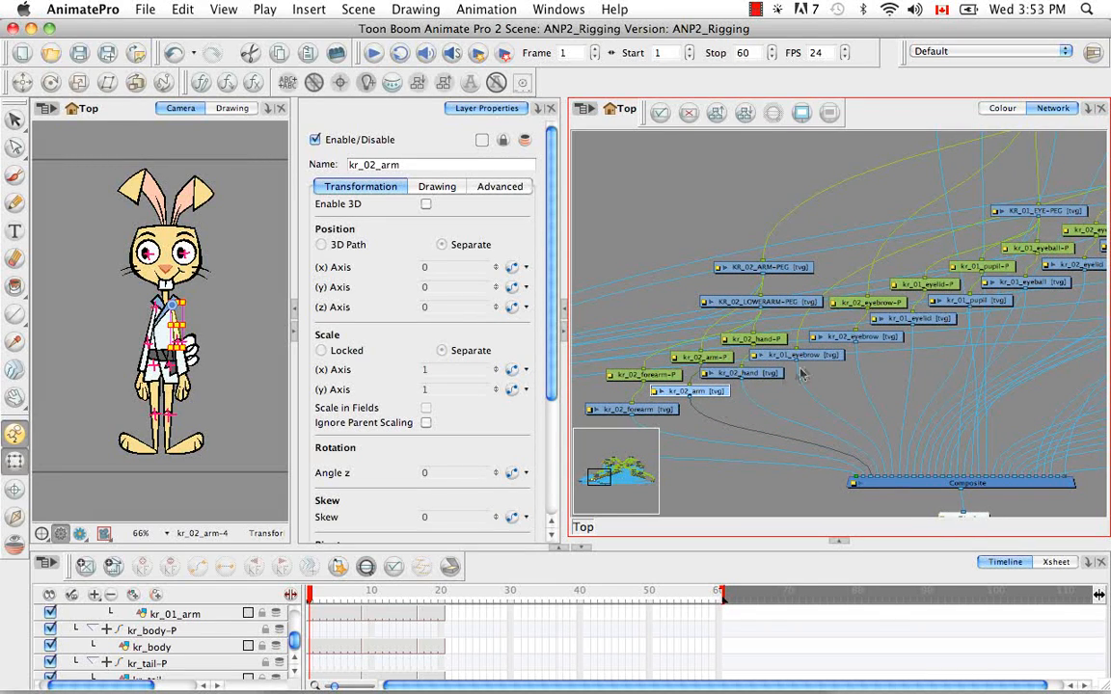
drag(716, 396, 777, 375)
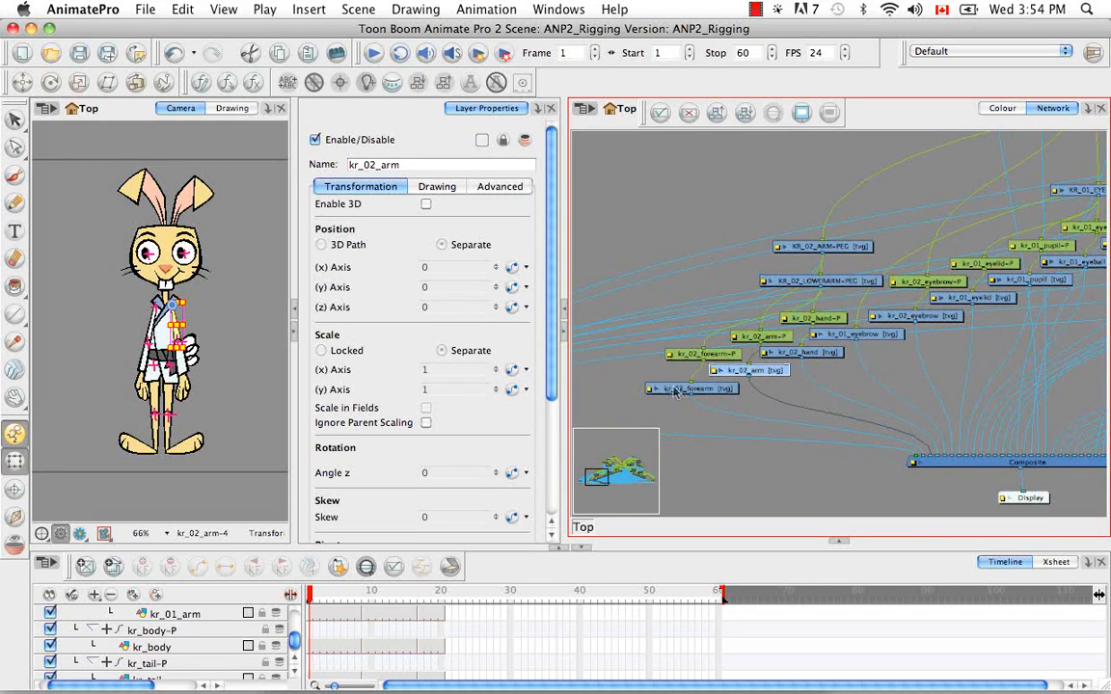
click(637, 396)
drag(625, 407, 924, 111)
drag(955, 191, 541, 441)
drag(639, 308, 983, 187)
drag(980, 239, 976, 343)
drag(984, 288, 1088, 220)
drag(1090, 220, 1057, 193)
Parent KR_02_ARM-PEG to KR_TORSO-PEG
click(1016, 325)
drag(792, 276, 873, 343)
drag(1099, 244, 1097, 234)
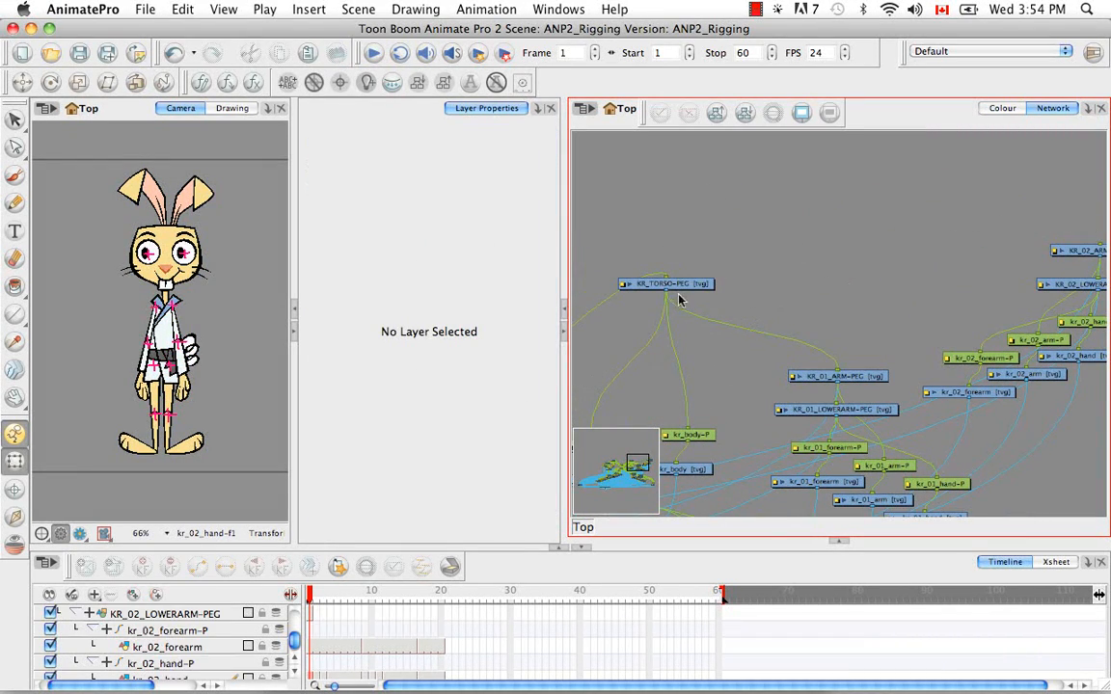
drag(668, 292, 1094, 244)
drag(781, 292, 824, 226)
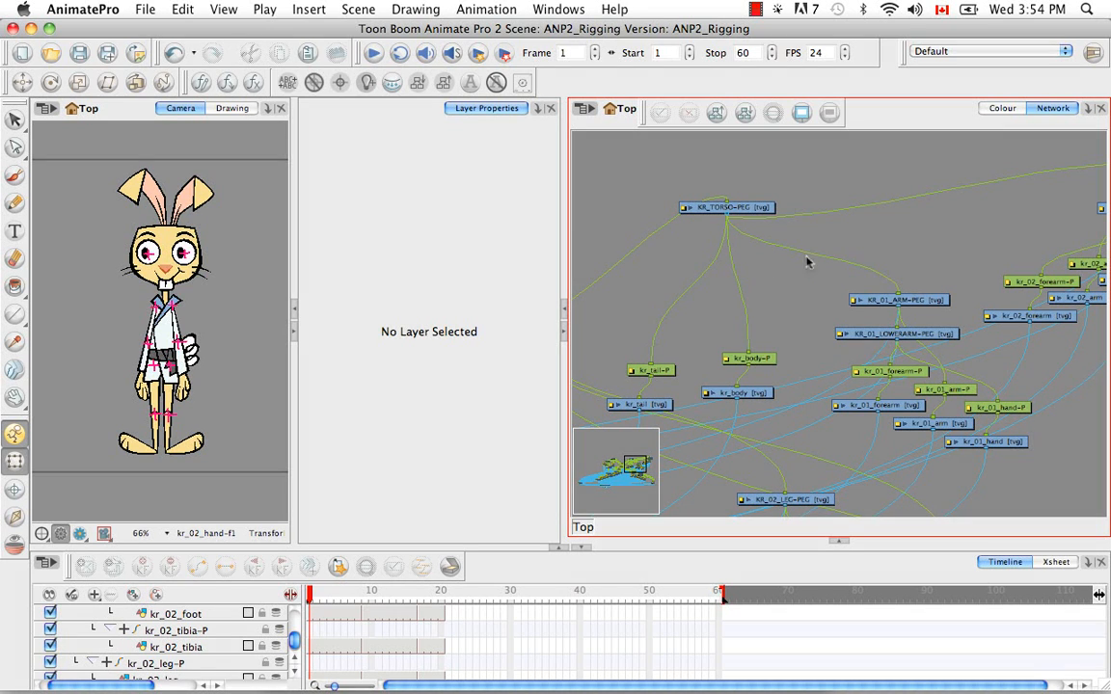
Select every module of the rabbit's network and order the network upward
scroll(889, 250, down, 2)
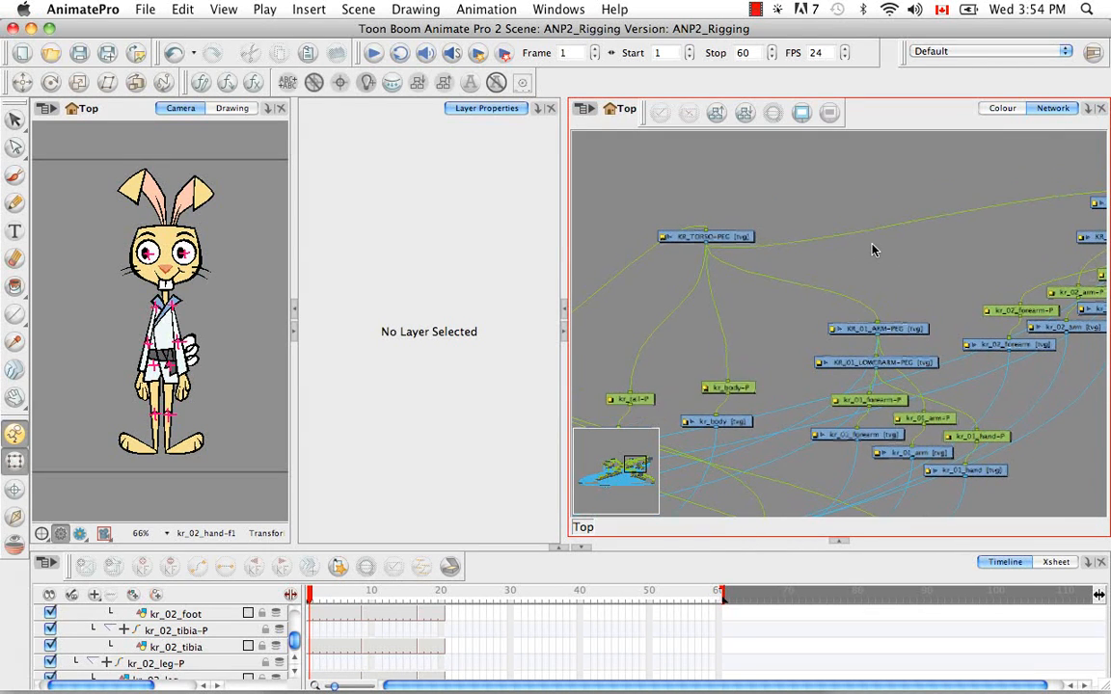
scroll(871, 246, down, 1)
key(1)
key(1)
key(1)
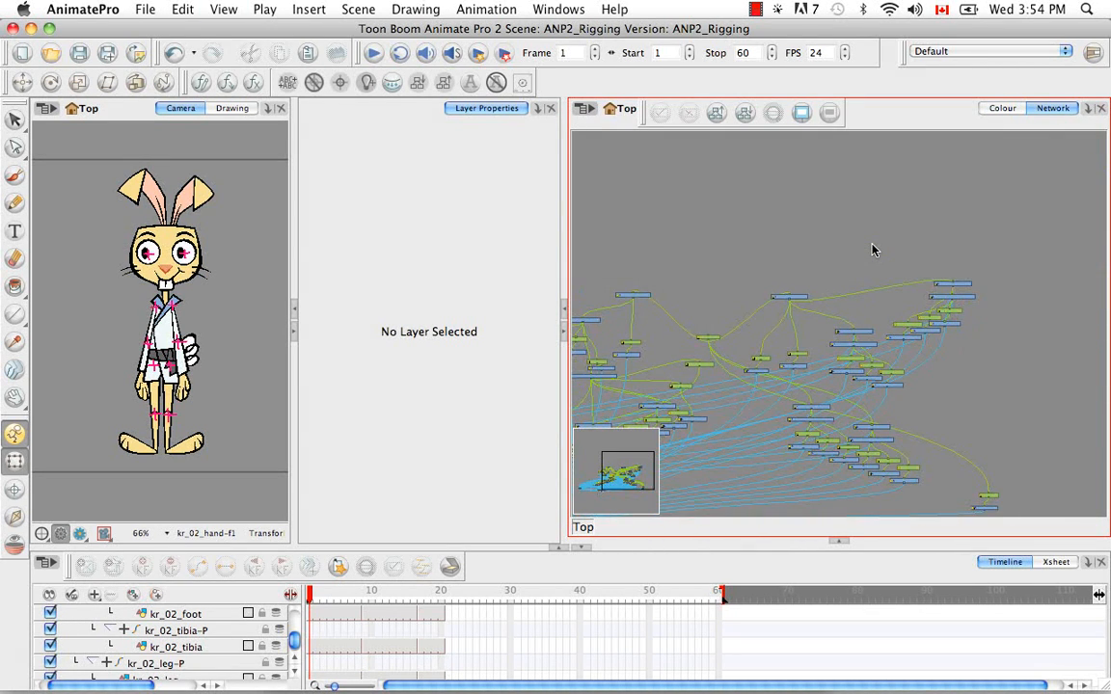
drag(826, 287, 857, 226)
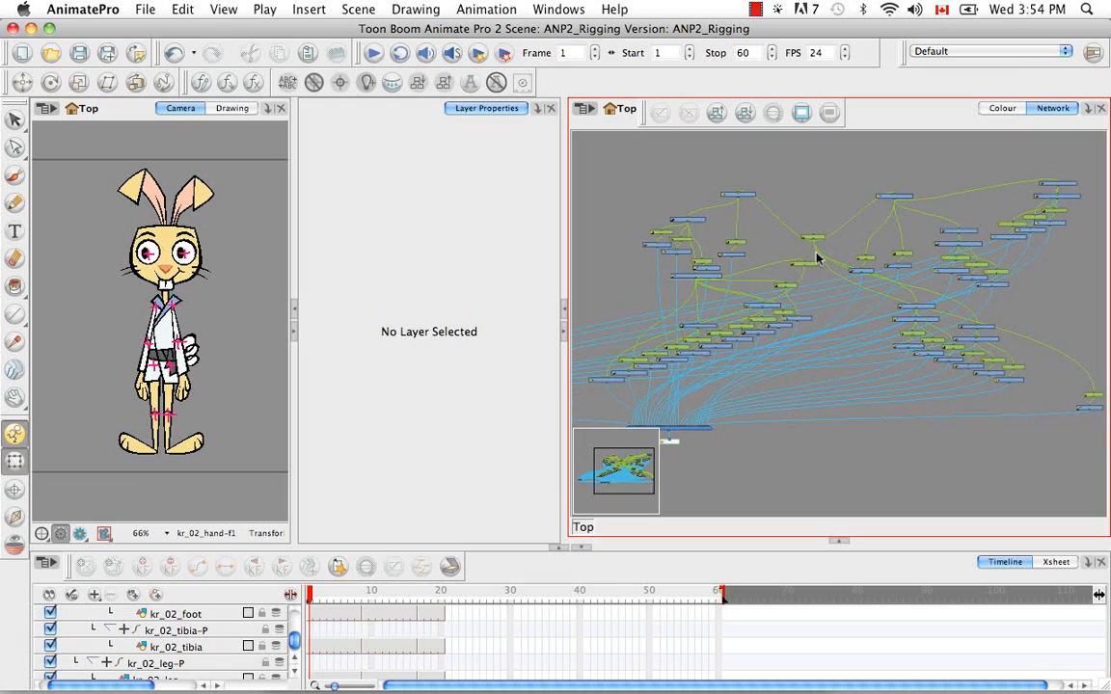
key(1)
key(1)
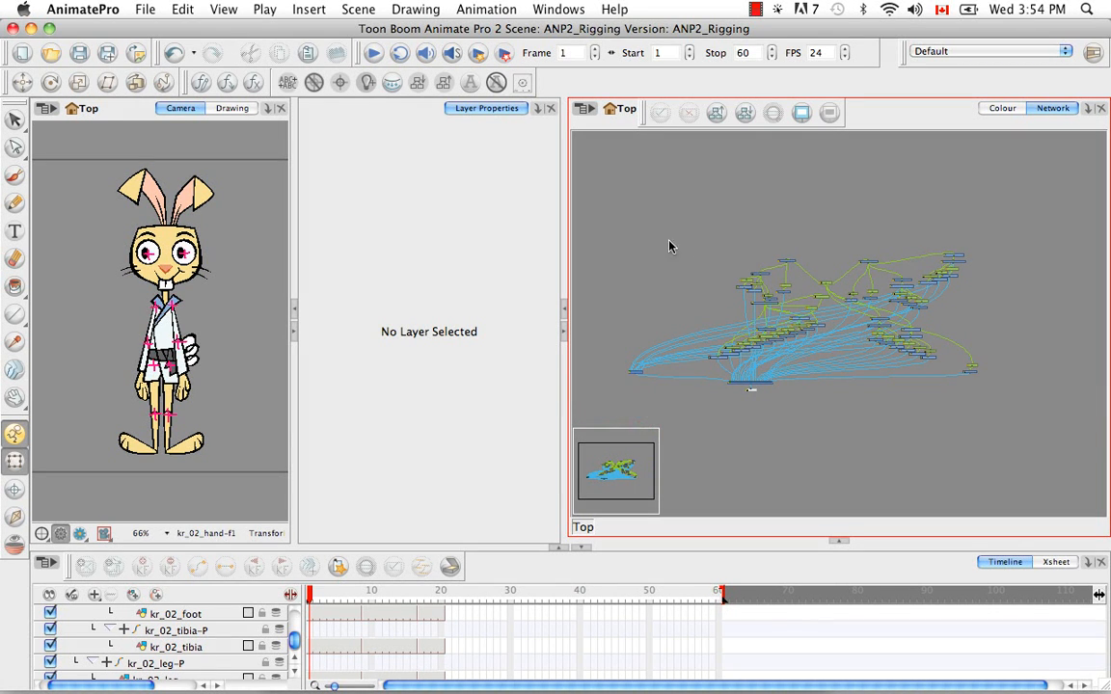
drag(634, 215, 1022, 448)
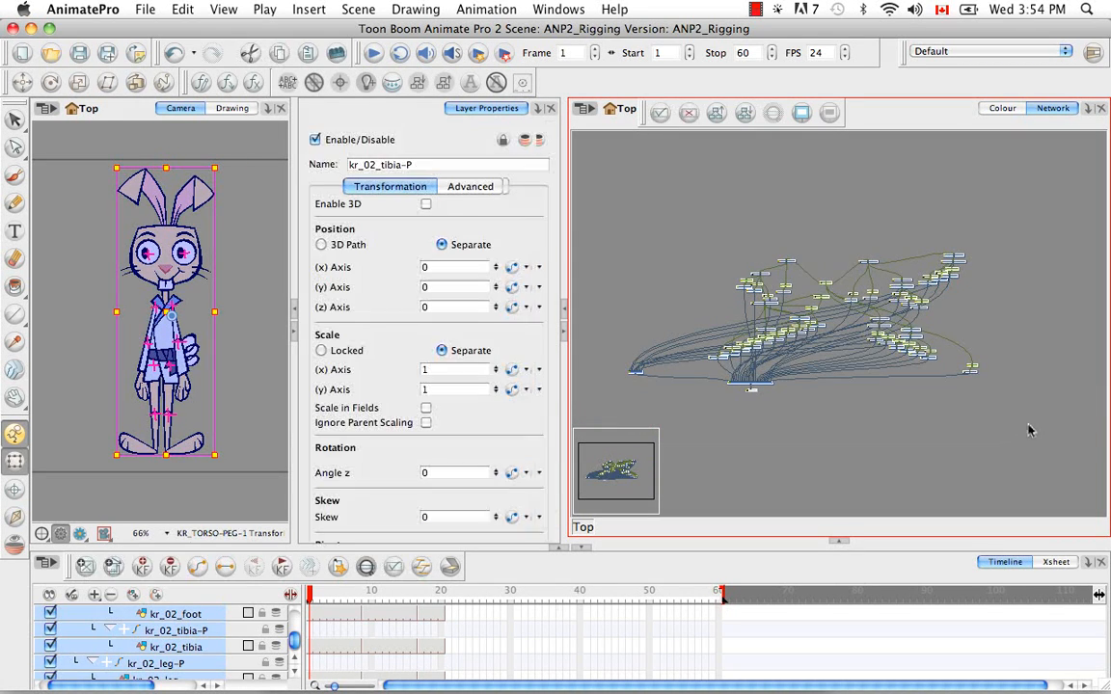
click(716, 112)
click(514, 382)
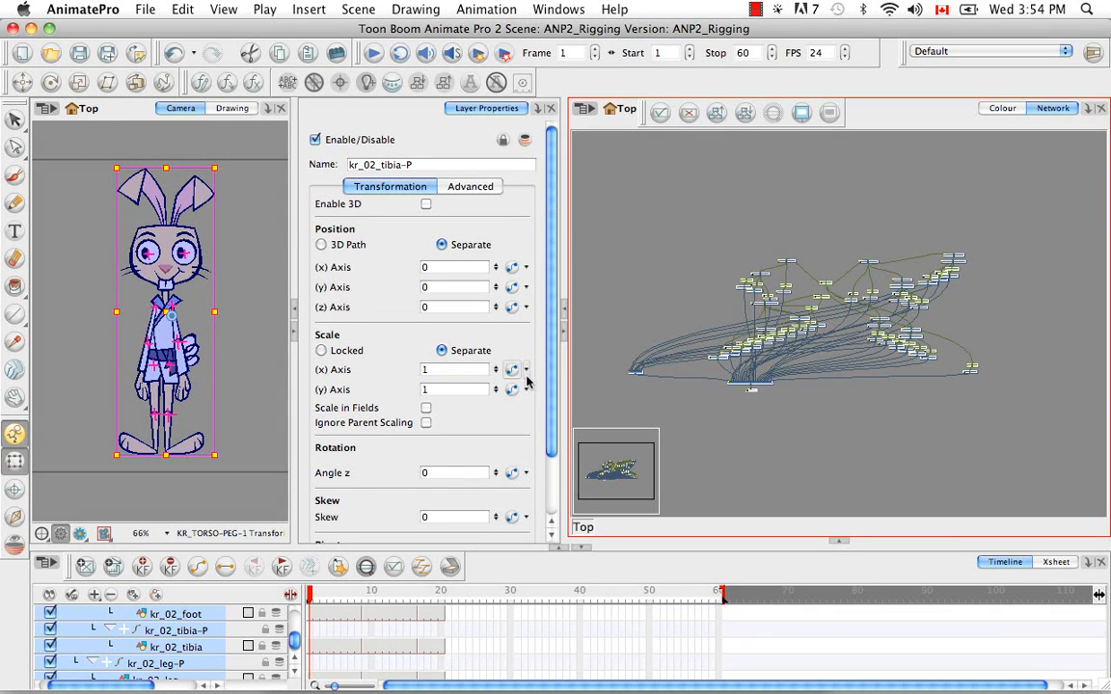
click(774, 353)
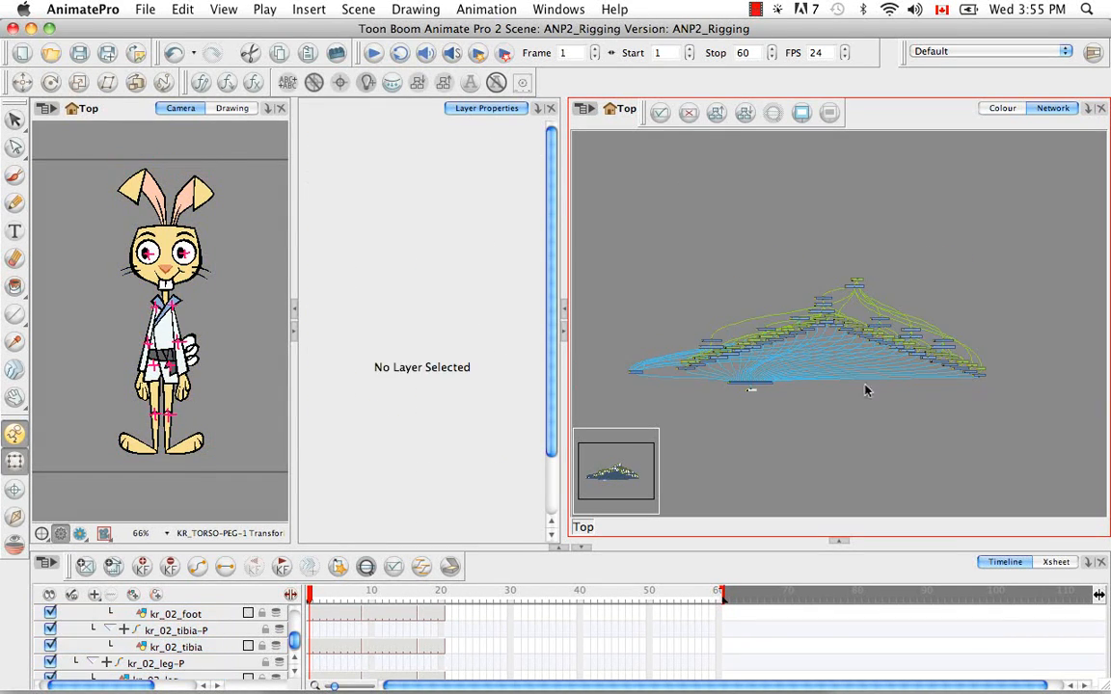
Move KR_TORSO-PEG beside KR_NECK-PEG, below MASTER-PEG
drag(941, 296, 910, 311)
key(2)
key(2)
key(2)
key(2)
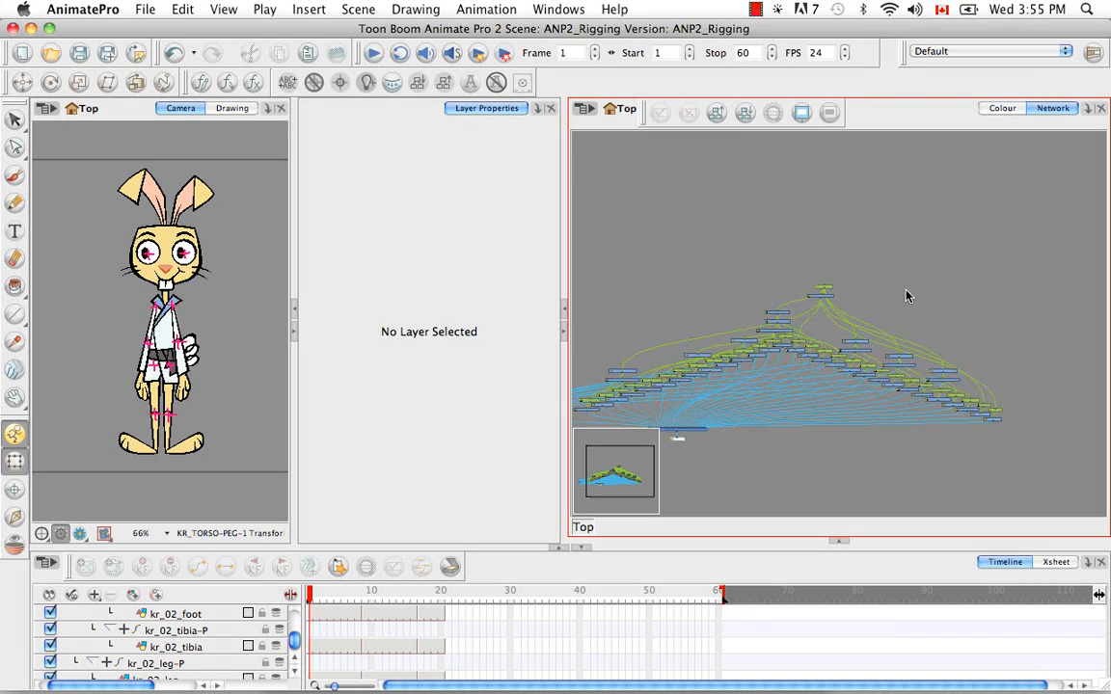
key(2)
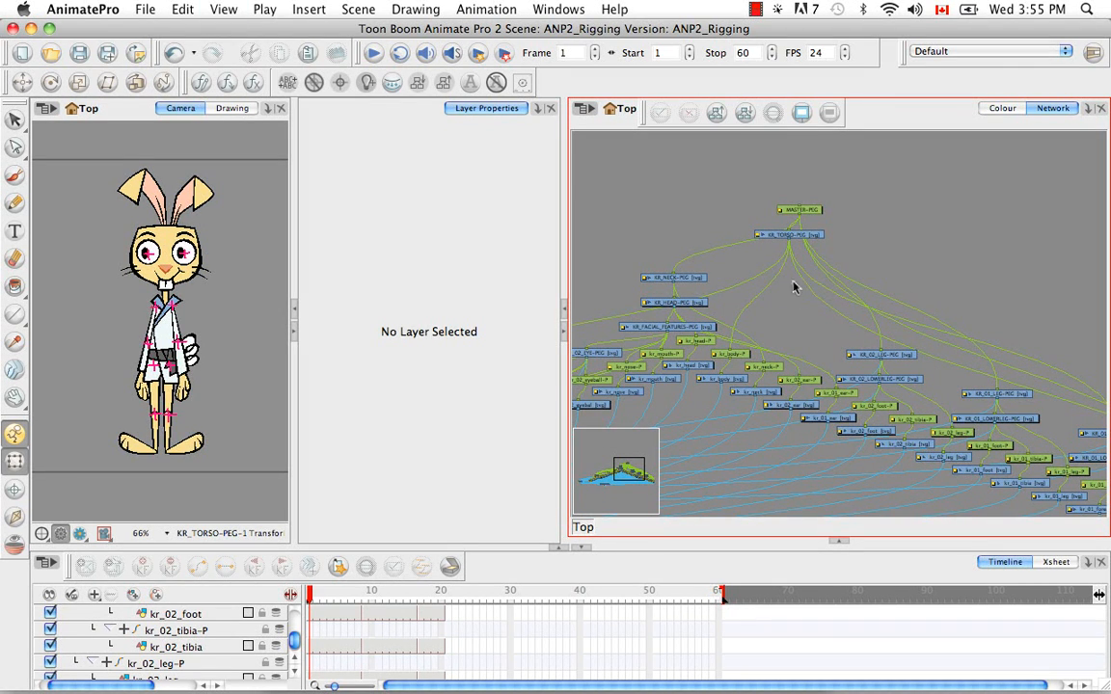
scroll(813, 294, down, 3)
scroll(825, 292, up, 3)
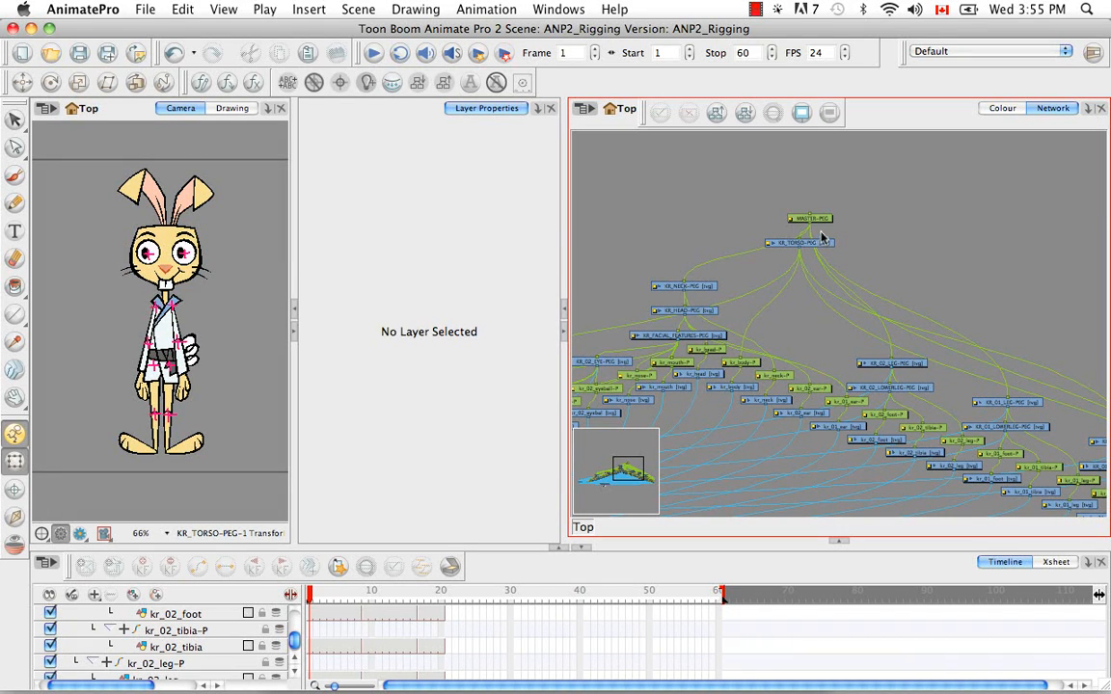
click(702, 288)
drag(787, 247, 748, 295)
click(727, 230)
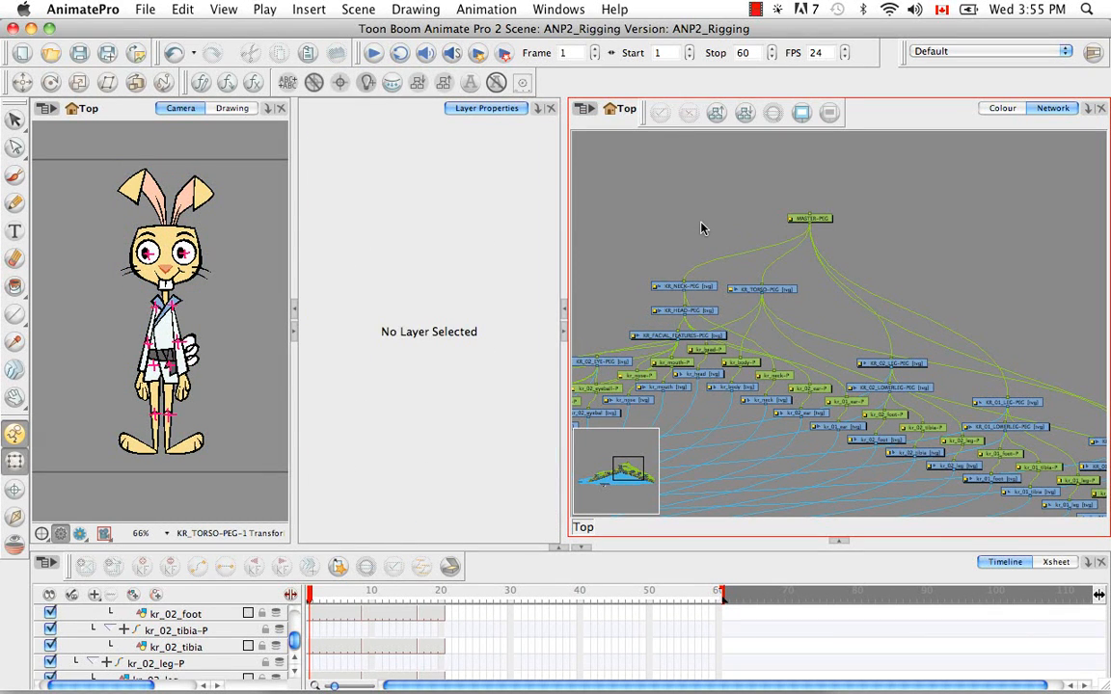
Add a drawing layer under MASTER-PEG and make it the parent of KR_NECK-PEG and KR_TORSO-PEG
key(super+r)
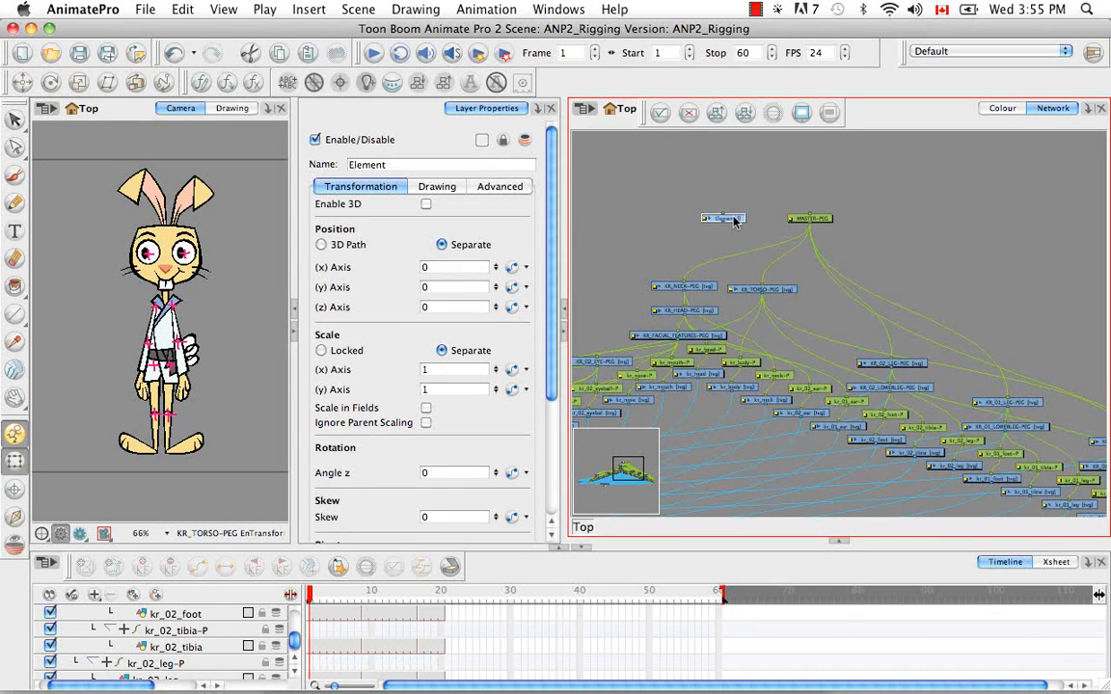
drag(735, 221, 752, 241)
mouse_move(763, 285)
mouse_down()
mouse_move(764, 253)
mouse_move(762, 290)
mouse_up()
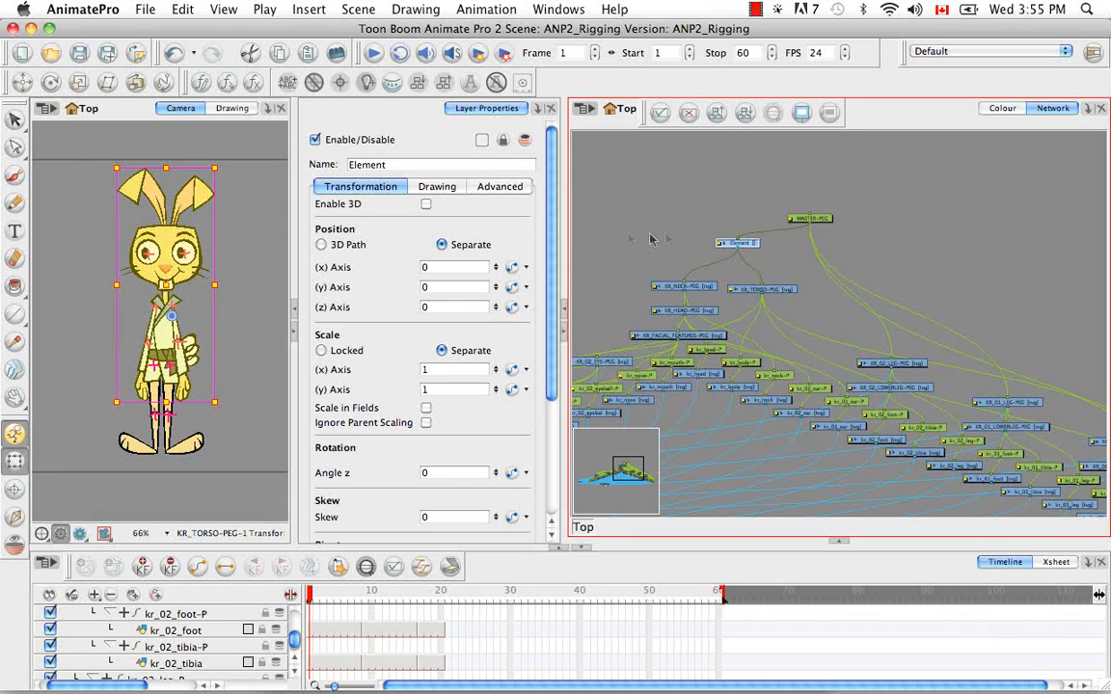
Rename the Element layer as KR_UPPER_BODY-PEG and give it its own drawing column
click(312, 165)
key(BackSpace)
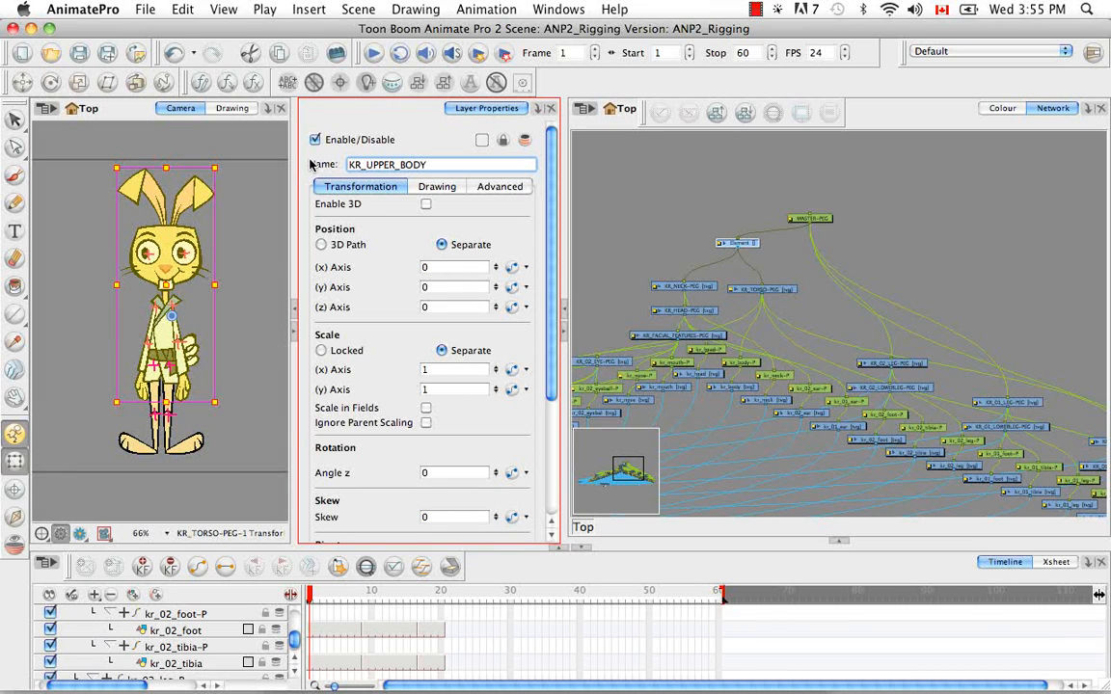
key(Return)
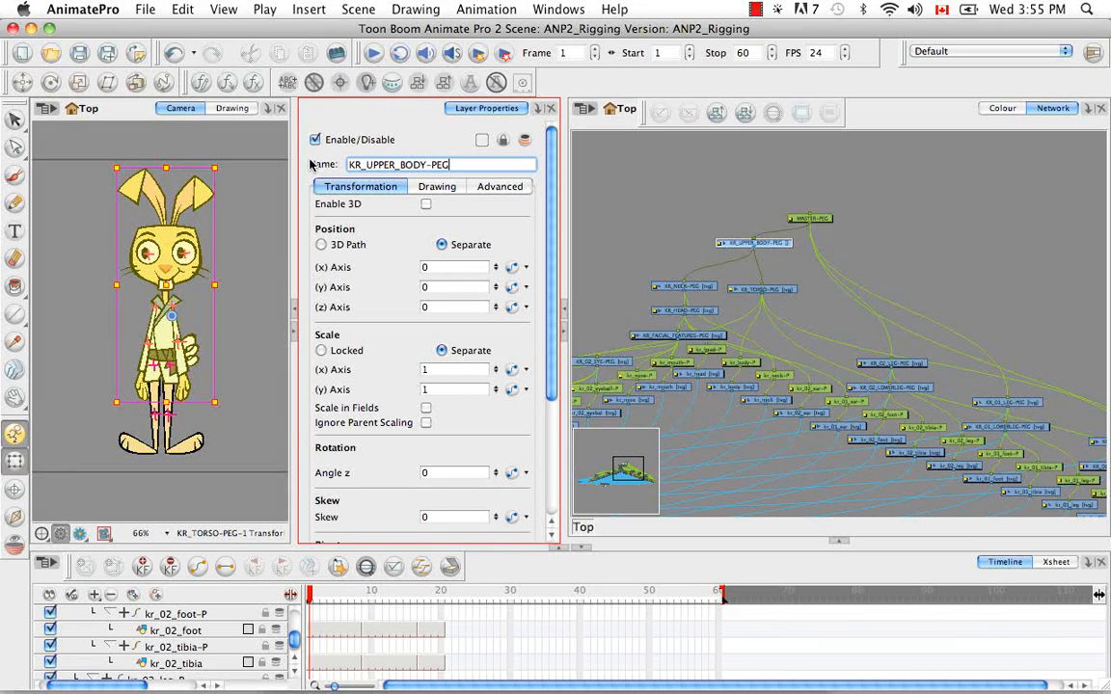
click(437, 186)
click(512, 225)
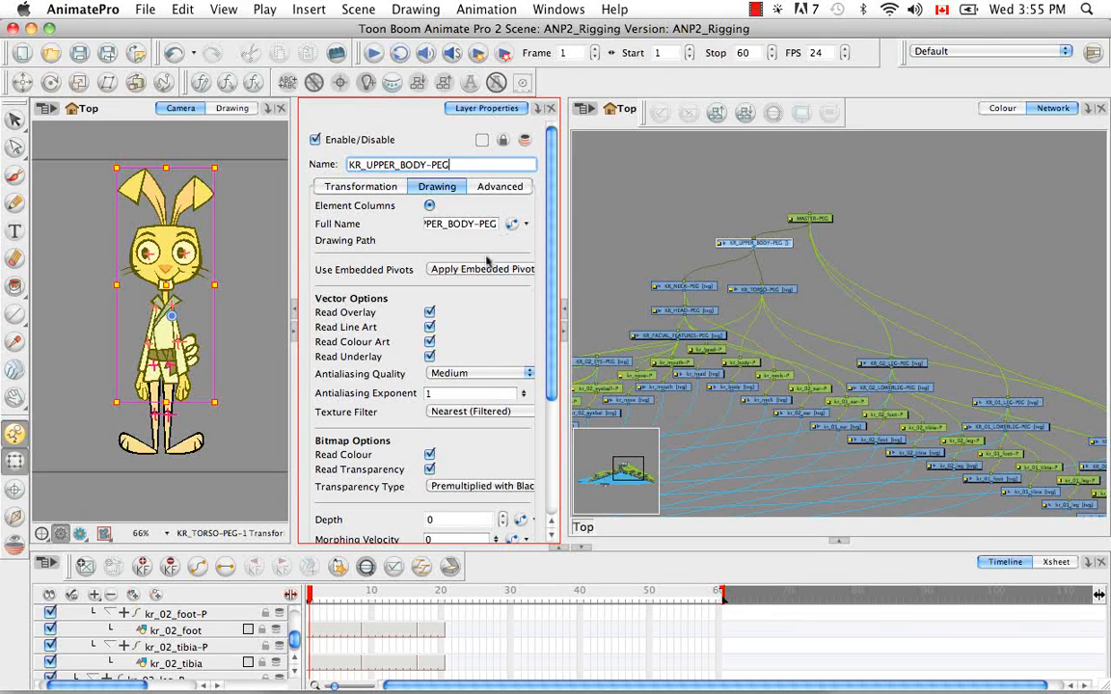
Find KR_UPPER_BODY-PEG in the timeline, expand it, and create its empty drawing at frame 1
click(366, 568)
click(62, 617)
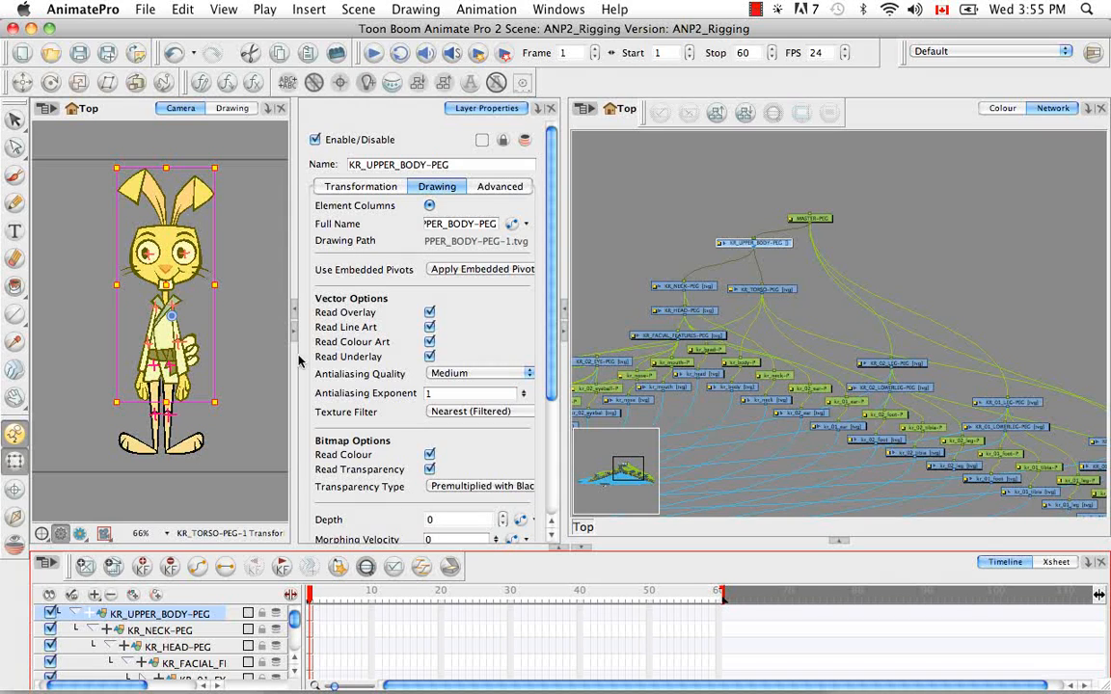
click(581, 187)
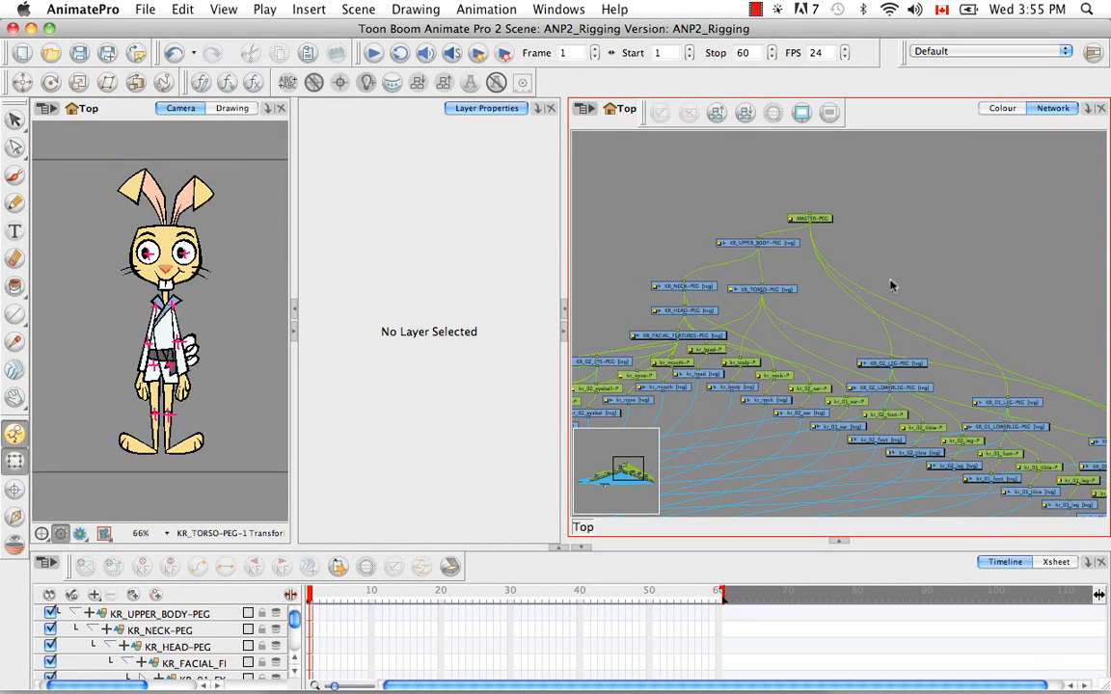
scroll(883, 247, down, 3)
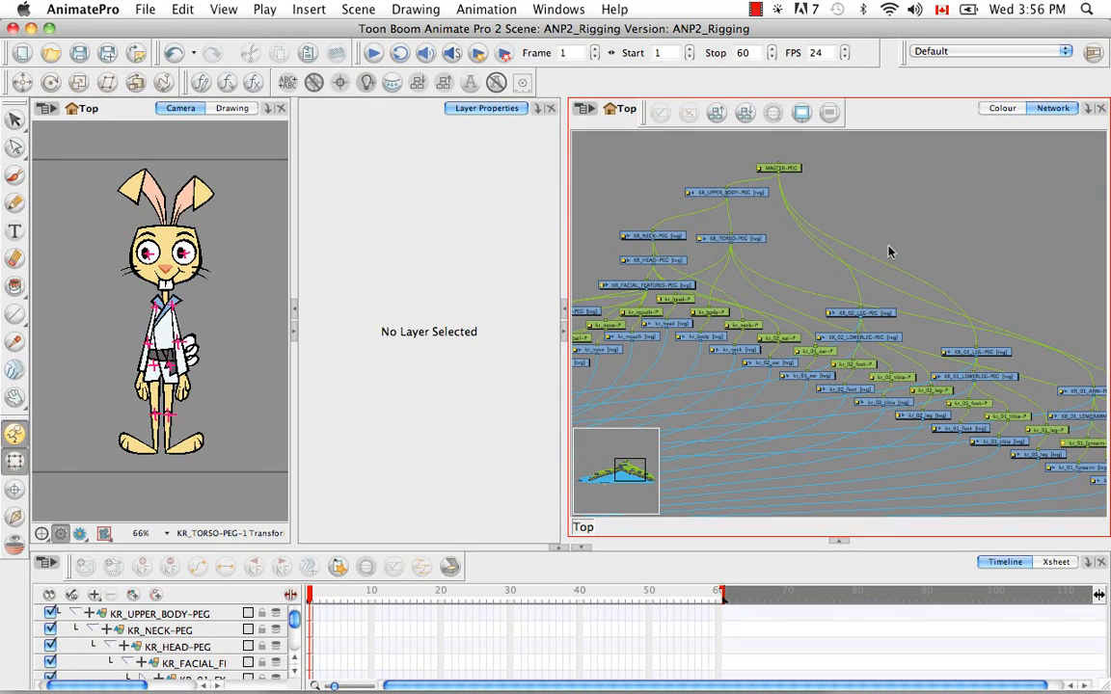
drag(886, 256, 800, 280)
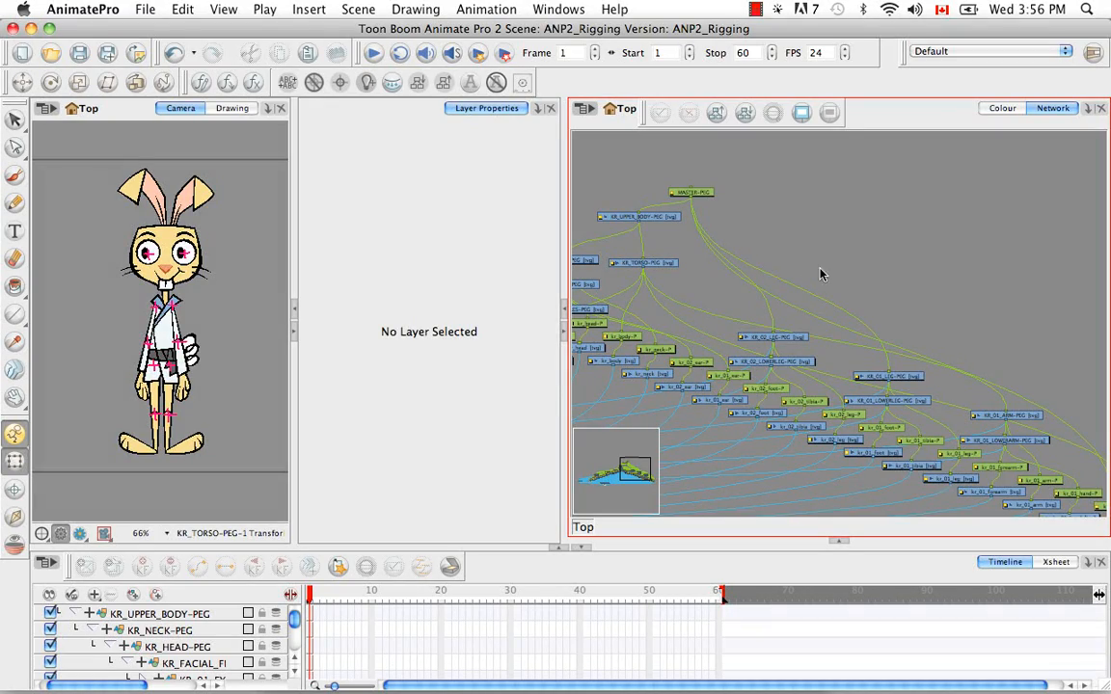
scroll(820, 257, up, 5)
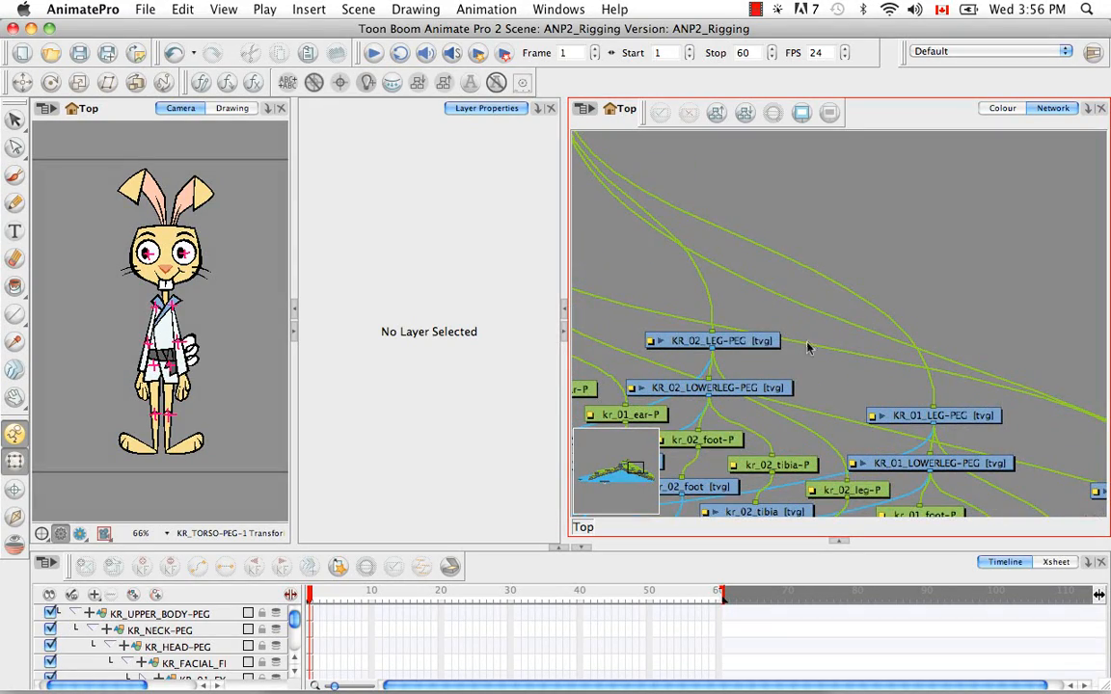
drag(813, 345, 801, 269)
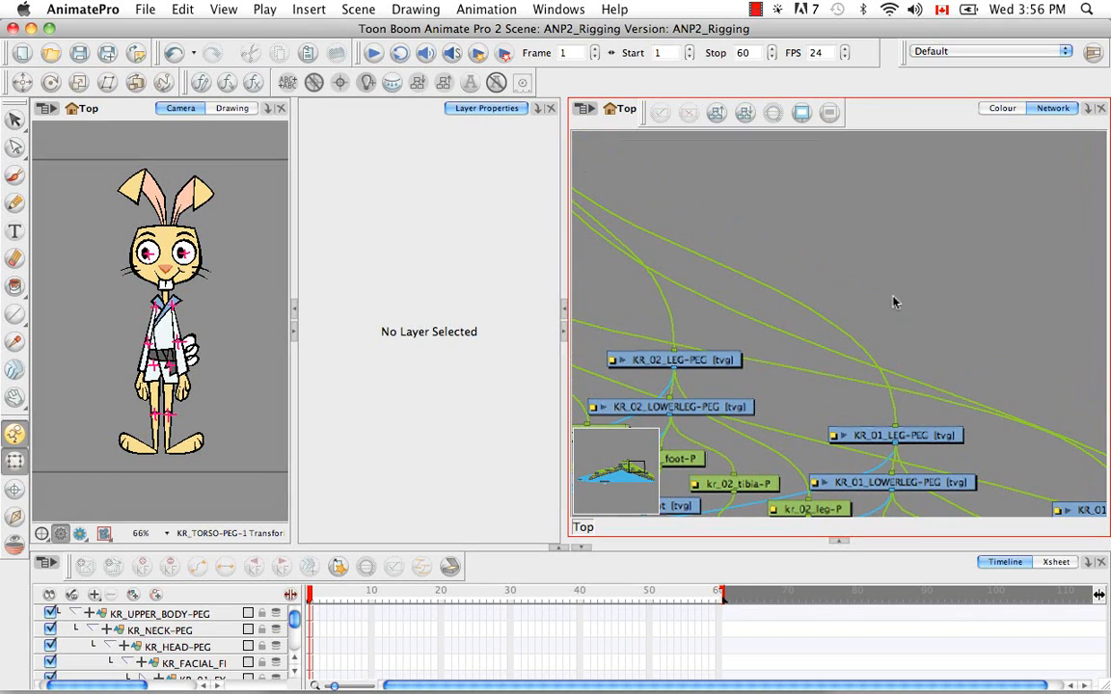
Add a drawing layer under MASTER-PEG and make it the parent of KR_01_LEG-PEG and KR_02_LEG-PEG
key(super+r)
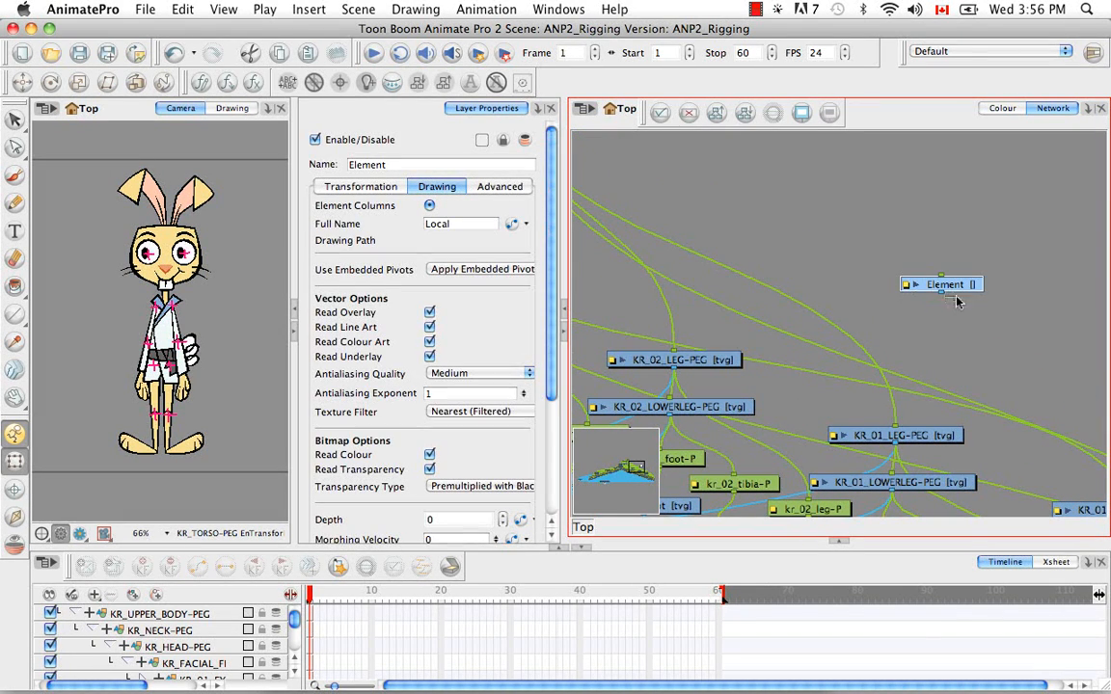
drag(970, 292, 903, 216)
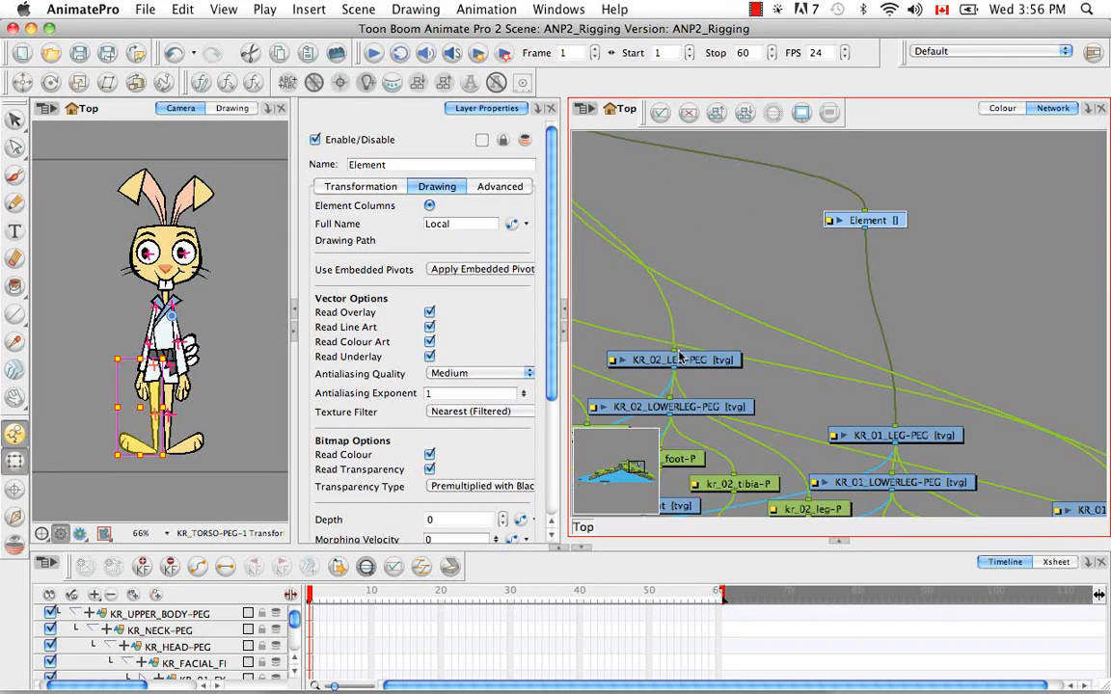
drag(675, 355, 816, 205)
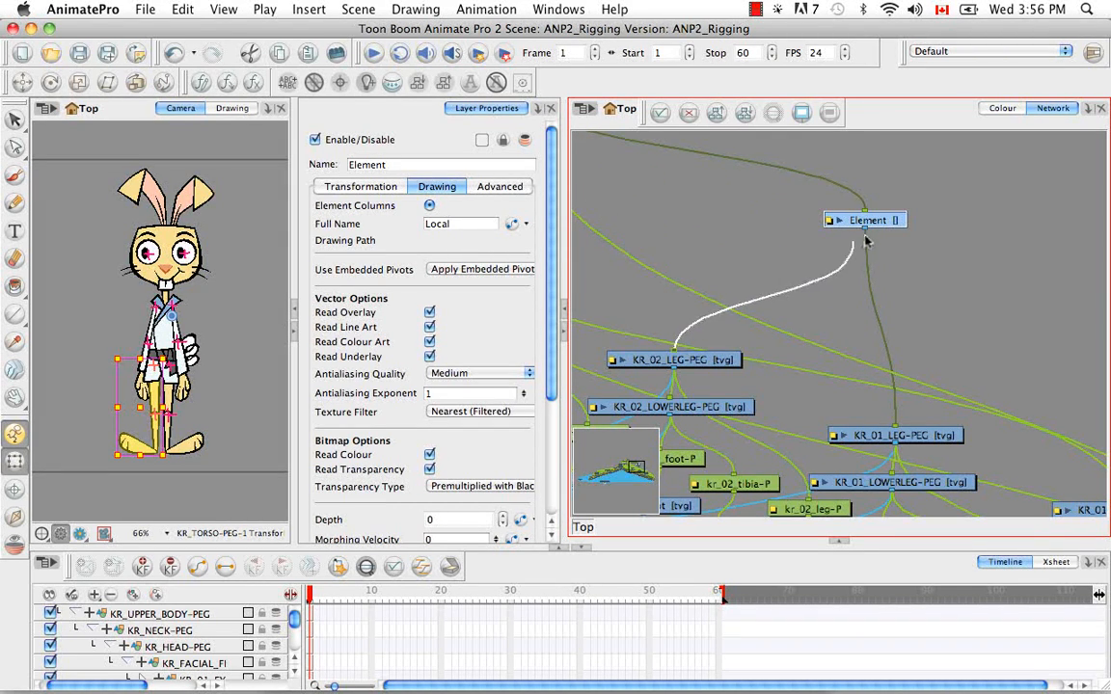
click(892, 220)
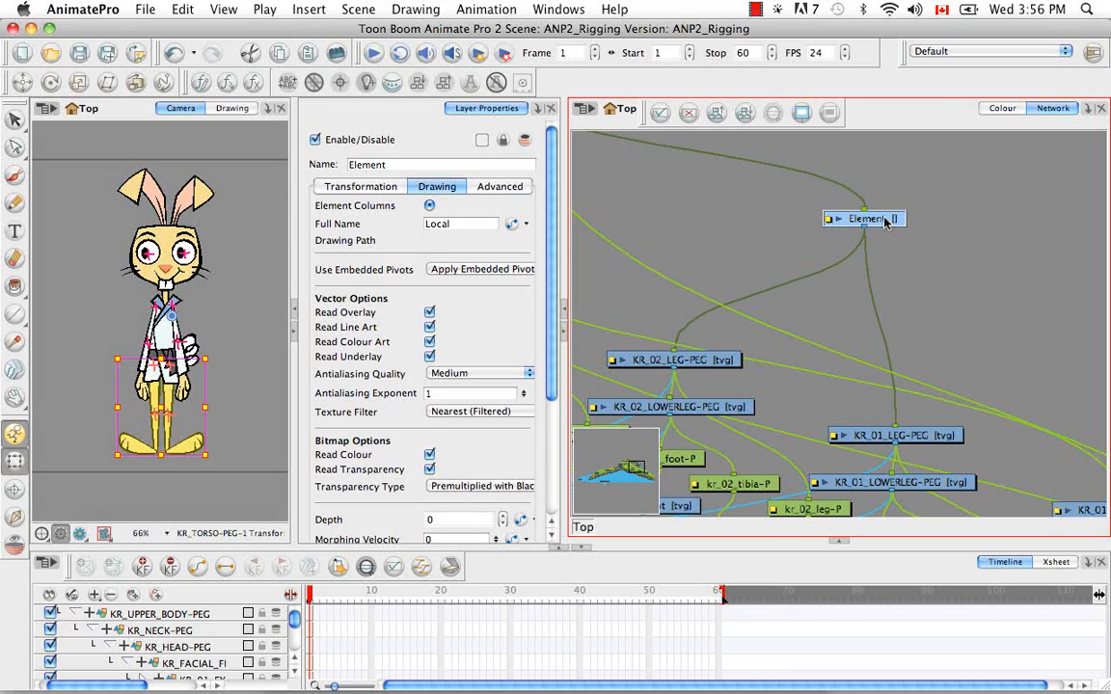
Rename the Element layer as KR_LOWER_BODY-PEG and give it its own drawing column
double_click(386, 164)
key(BackSpace)
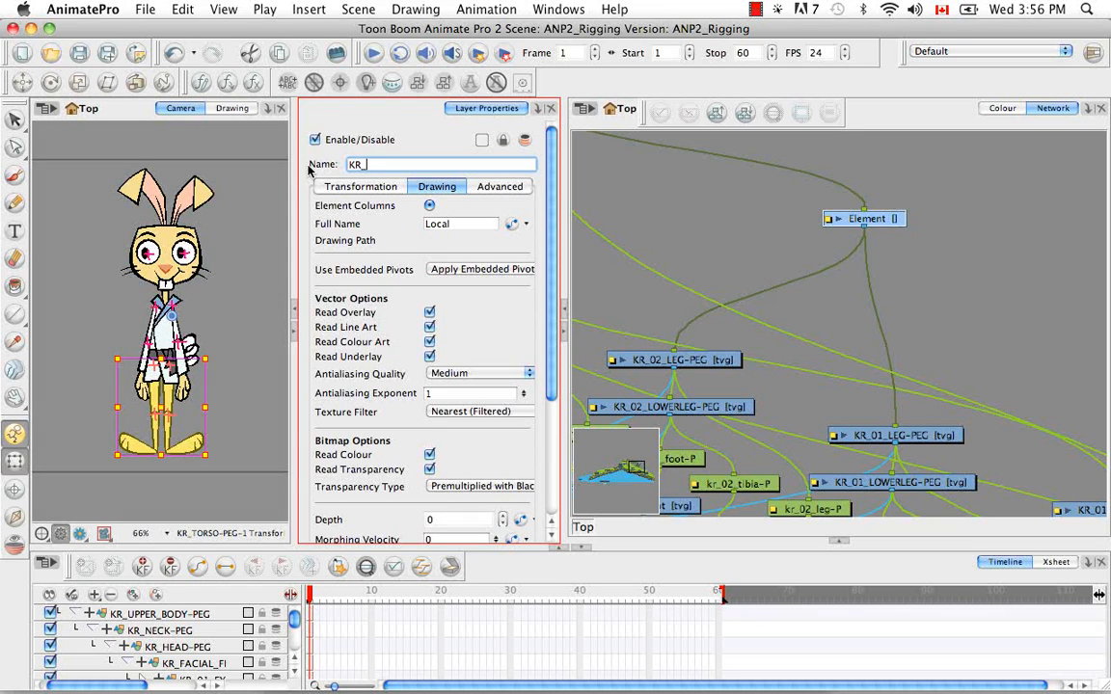
text(KR_LOWER_BOD)
key(Return)
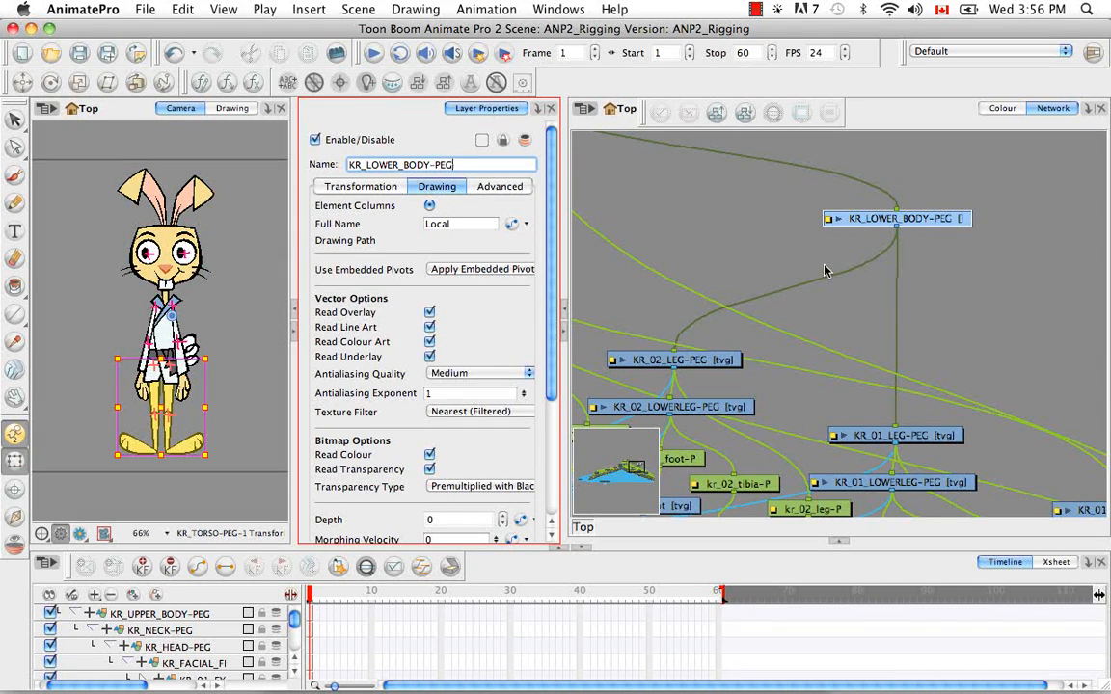
click(513, 223)
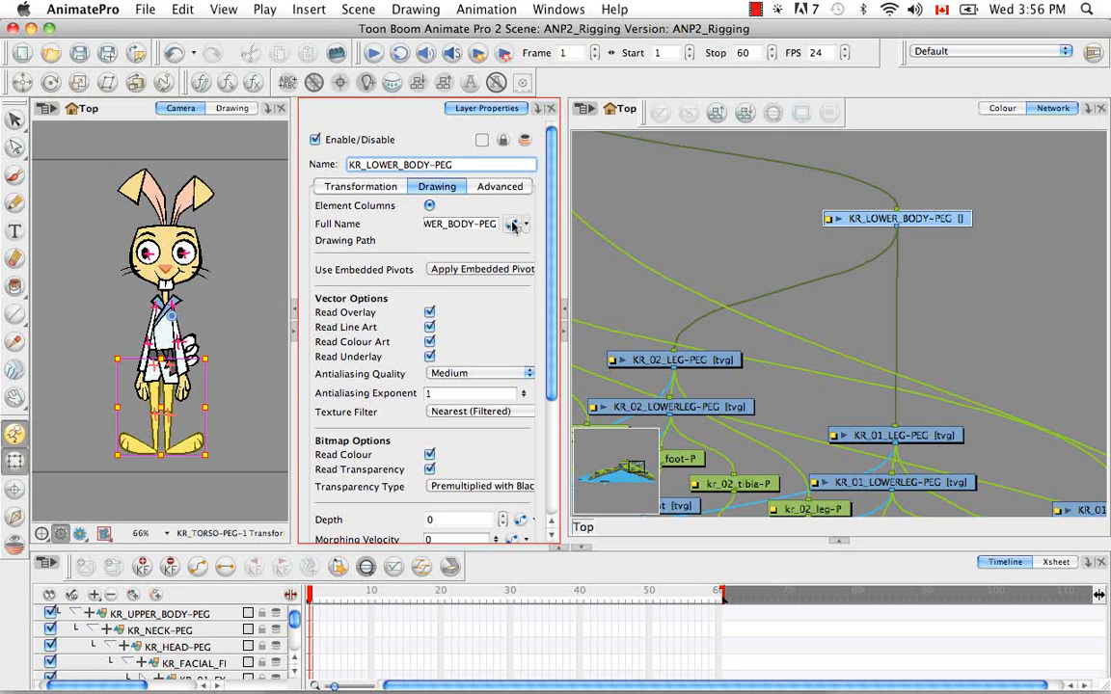
Find KR_LOWER_BODY-PEG in the timeline, expand it, and create its empty drawing at frame 1
click(368, 569)
click(74, 639)
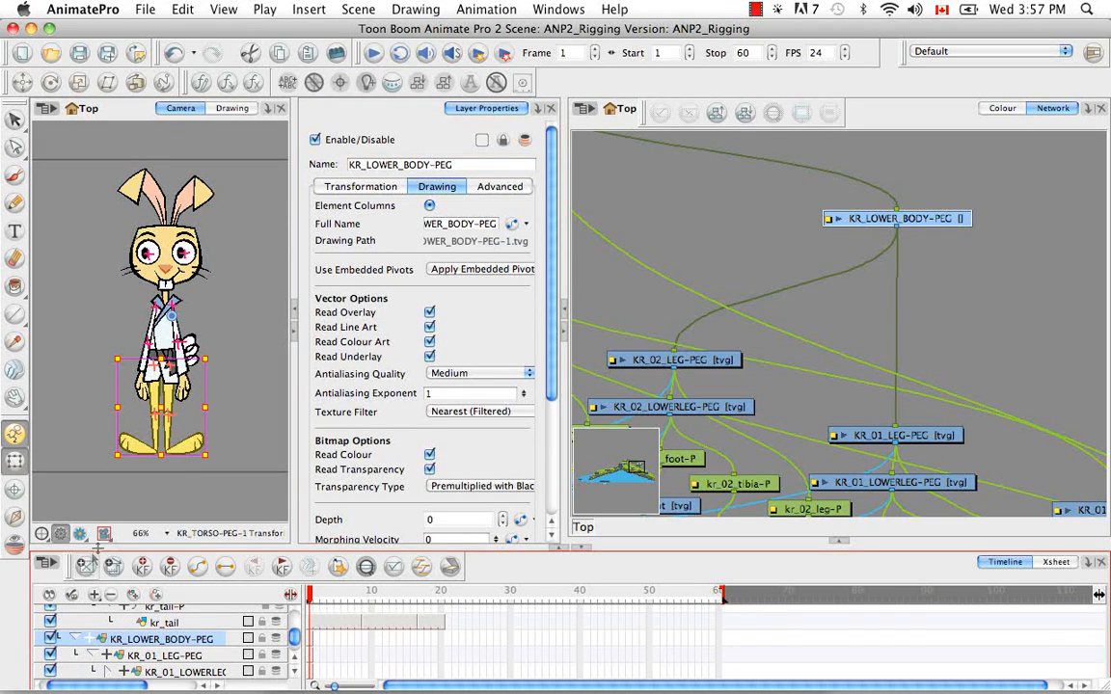
click(916, 350)
Move kr_hips and its peg beside the leg layers and connect kr_hips-P under KR_LOWER_BODY-PEG
drag(1010, 375, 728, 332)
drag(854, 307, 899, 456)
click(923, 351)
drag(915, 348, 907, 442)
drag(908, 387, 745, 180)
drag(772, 227, 1046, 332)
drag(1005, 284, 953, 313)
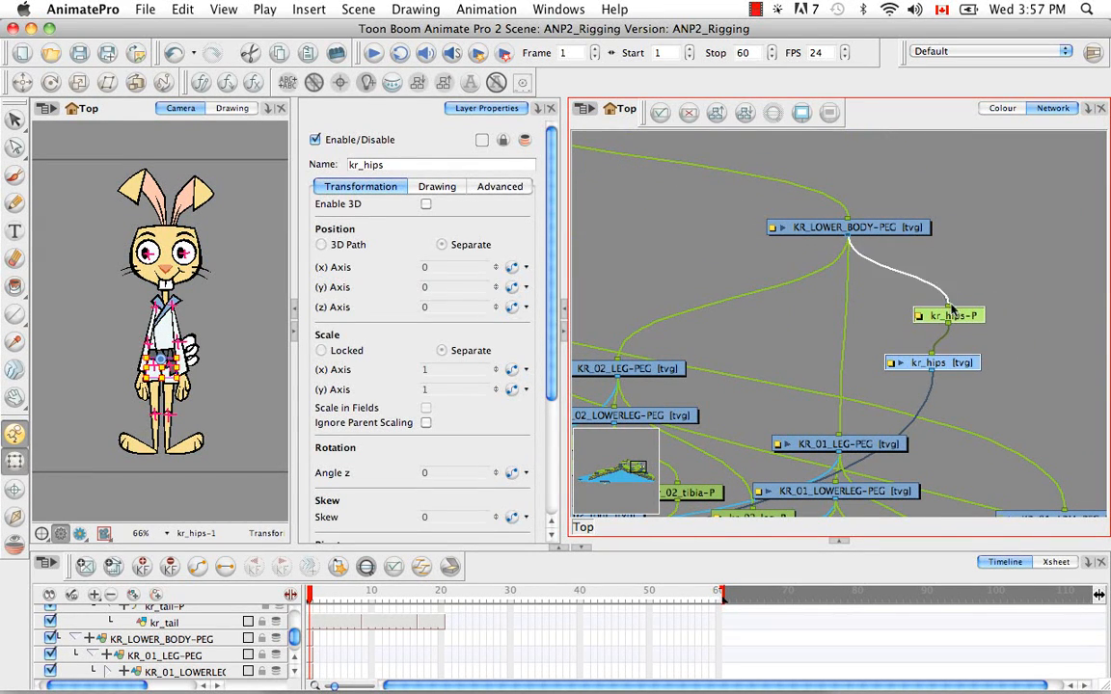
click(965, 270)
Select every module in the rabbit's network and tidy the whole hierarchy with Order Network Up
drag(753, 260, 910, 313)
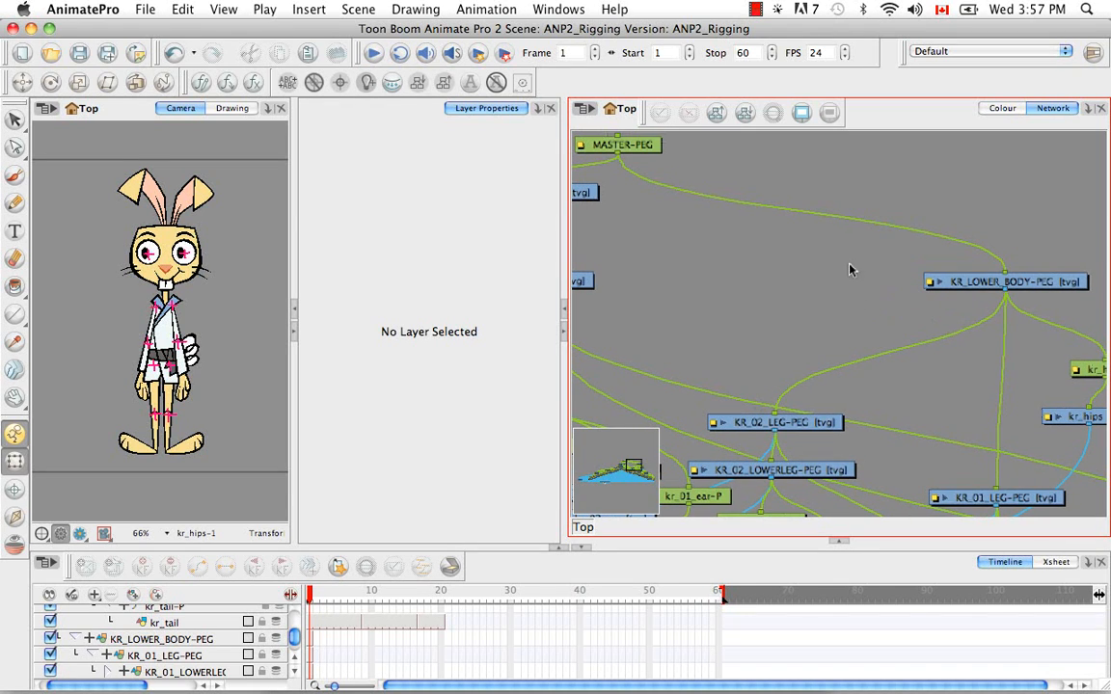
scroll(853, 254, down, 10)
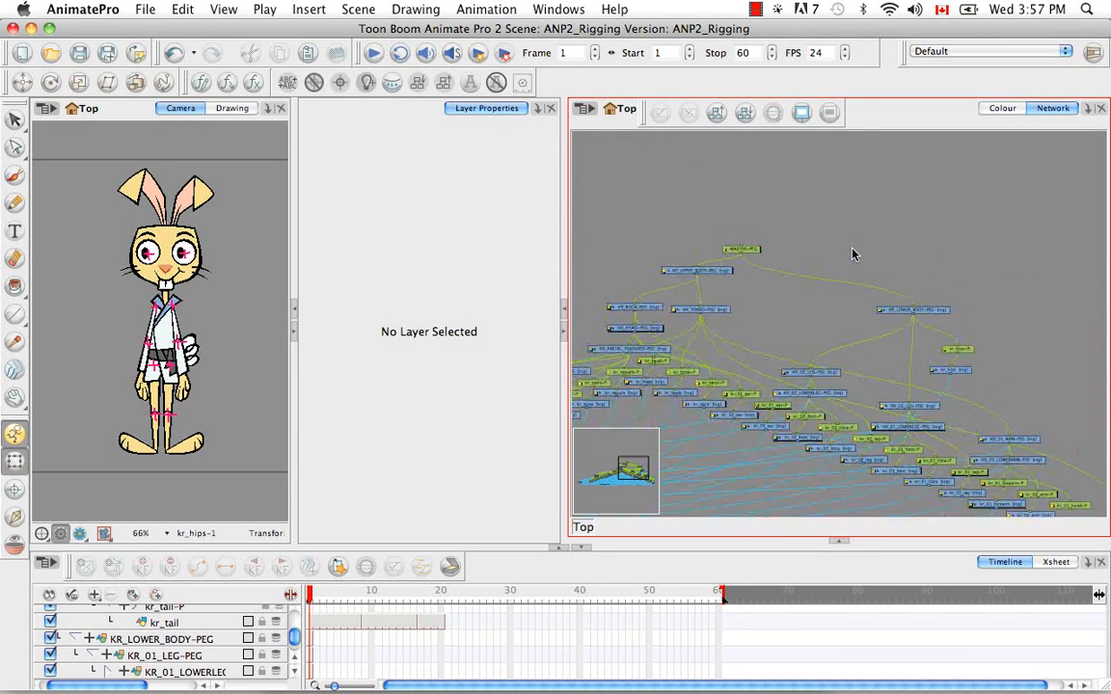
drag(793, 338, 847, 292)
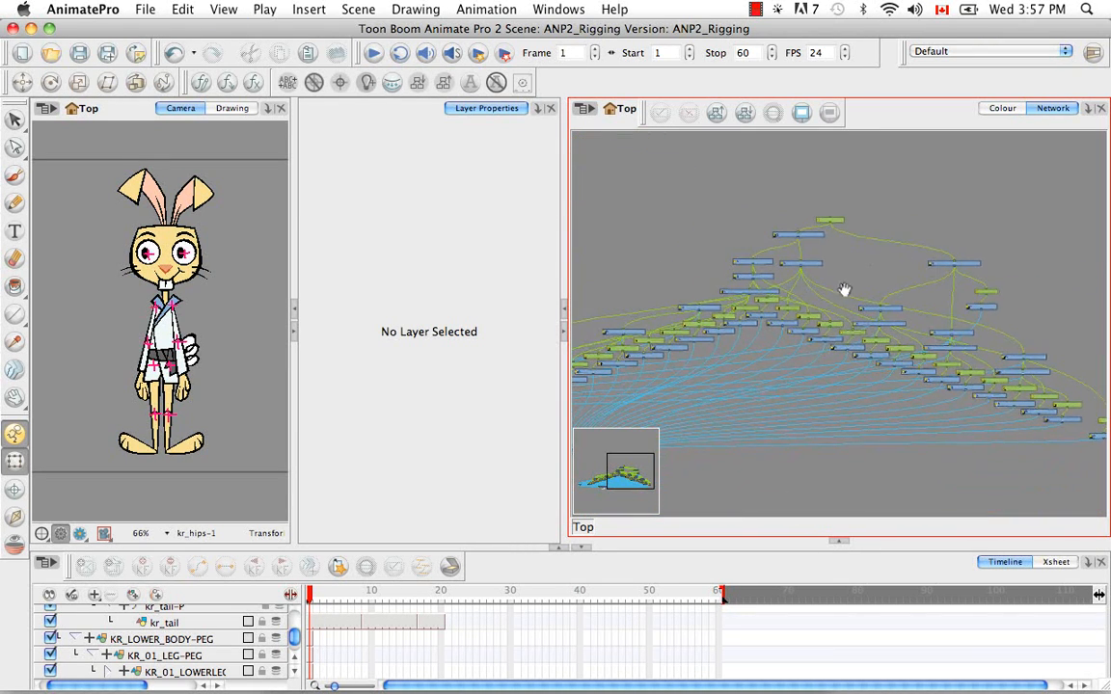
key(1)
key(1)
key(1)
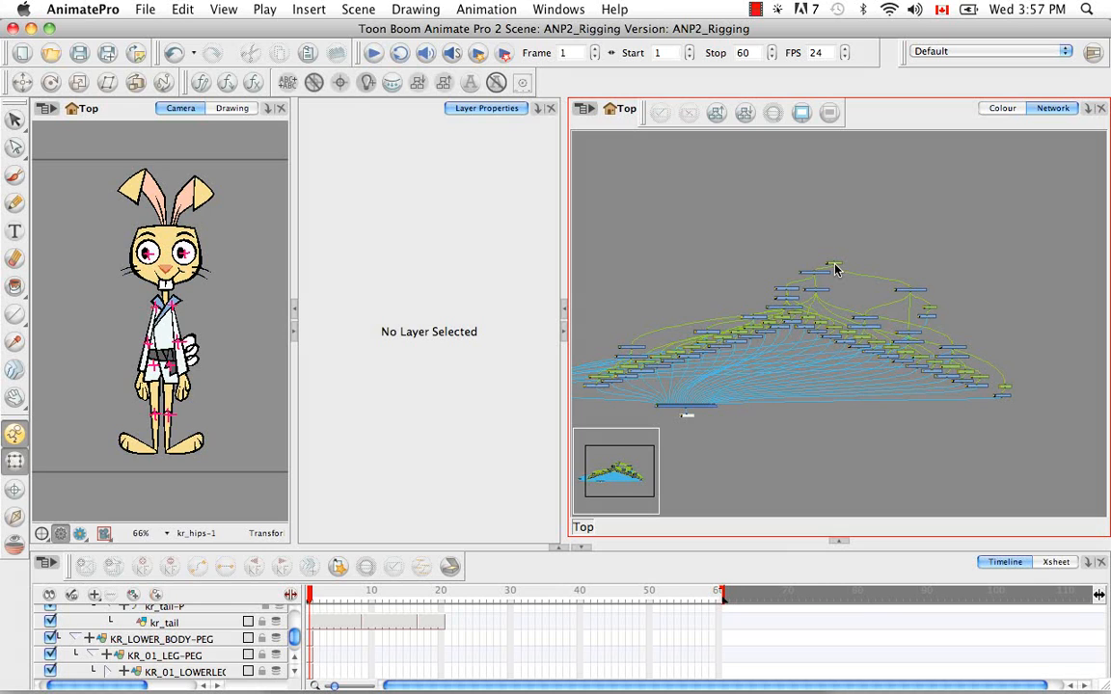
drag(786, 328, 846, 289)
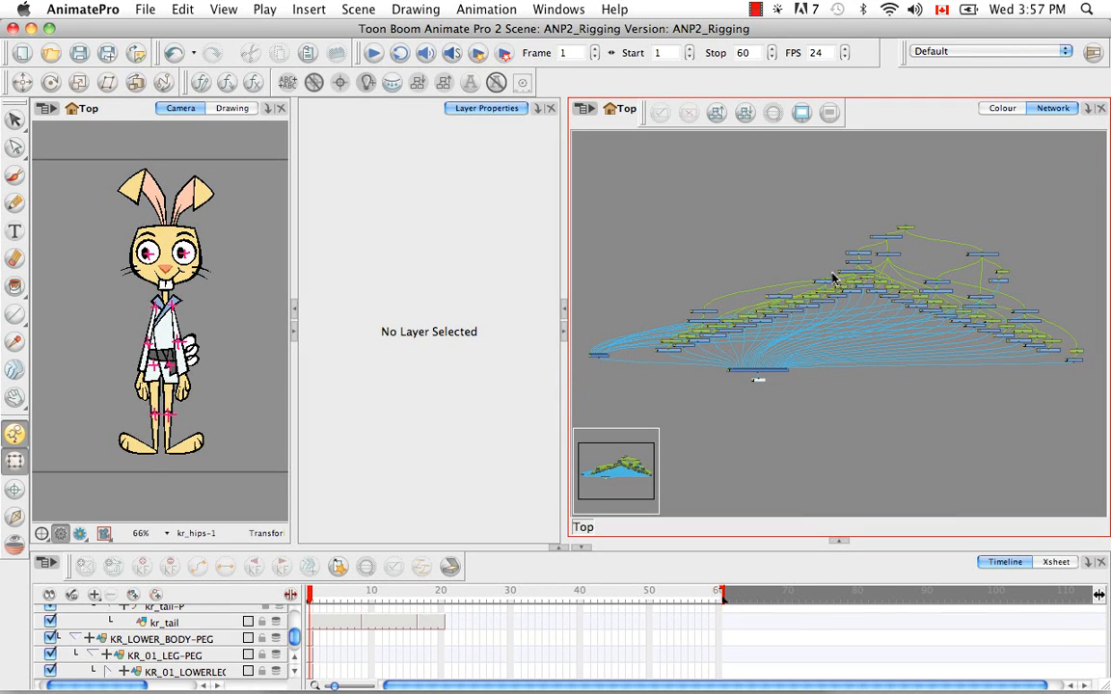
drag(589, 165, 1094, 404)
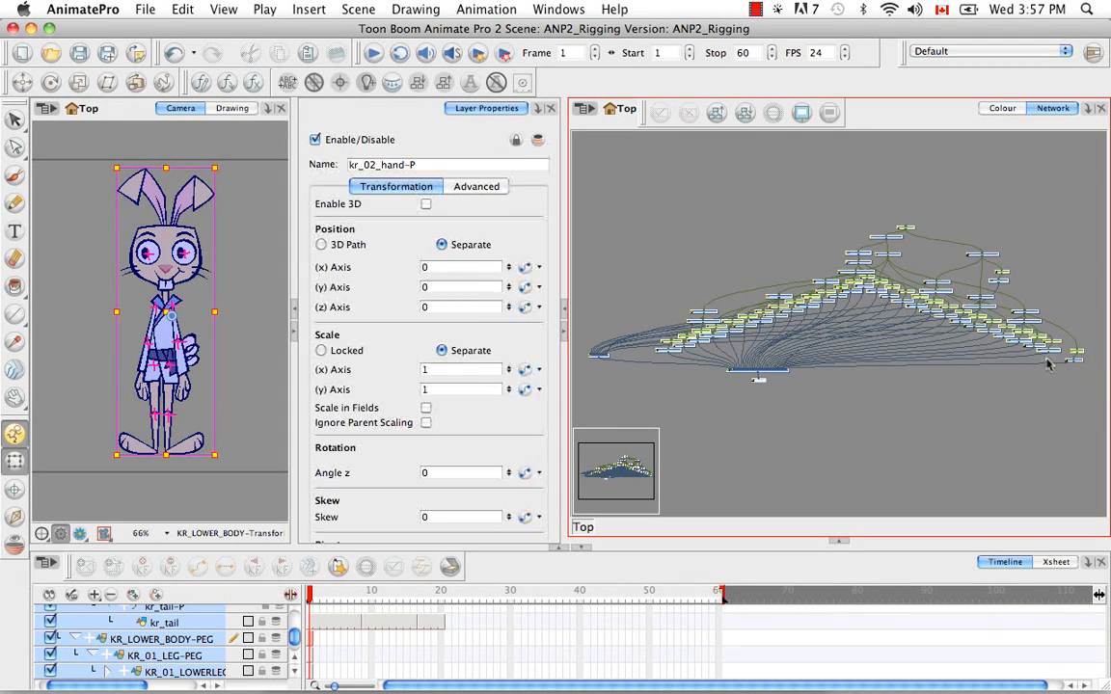
click(717, 114)
click(507, 380)
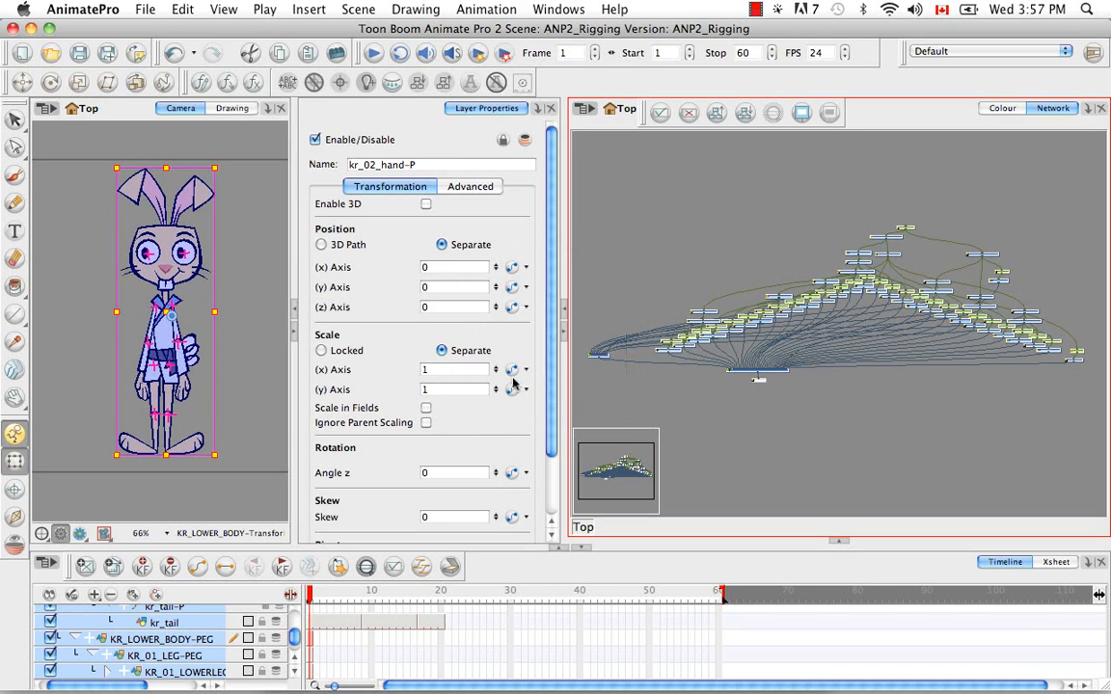
click(826, 414)
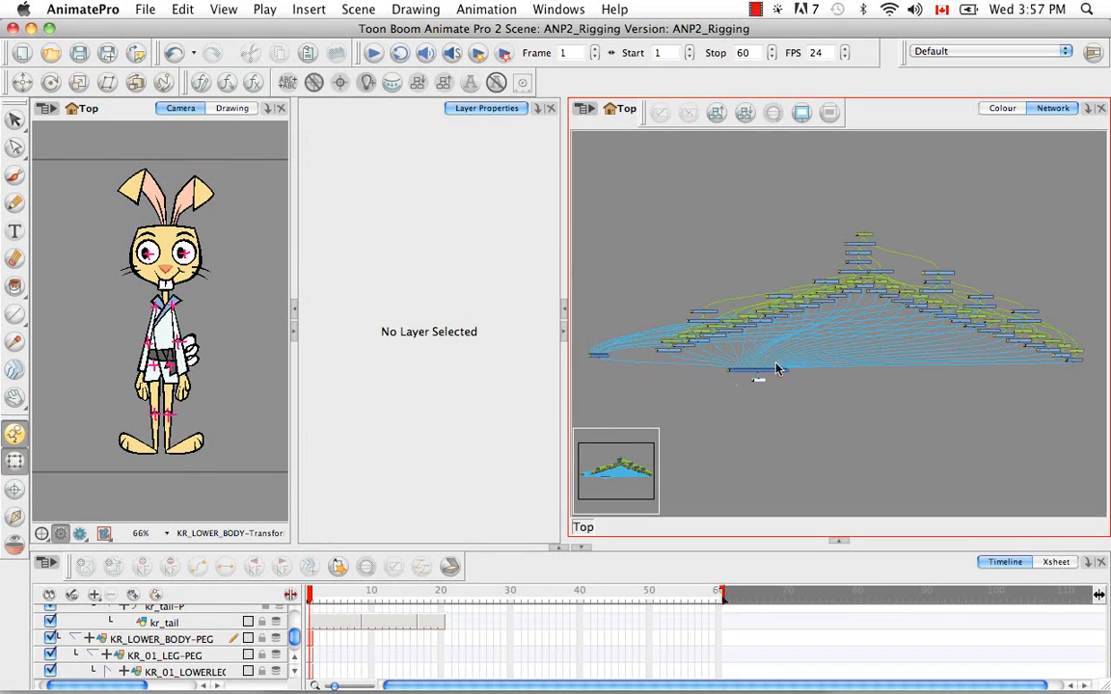
scroll(894, 372, up, 5)
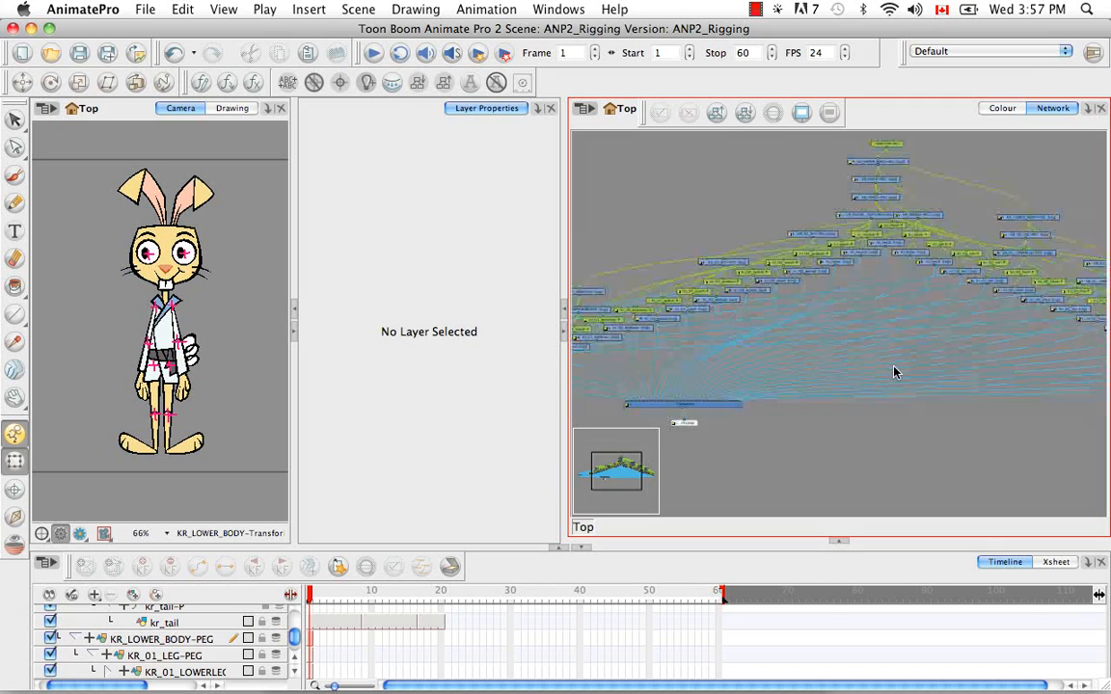
drag(890, 338, 826, 419)
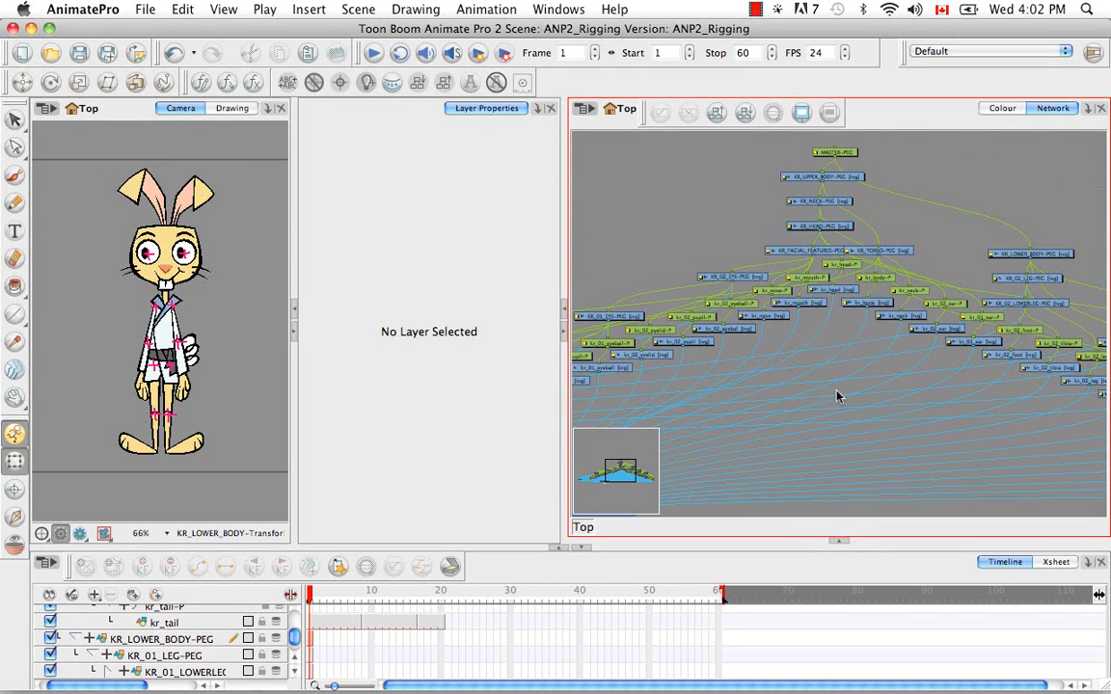